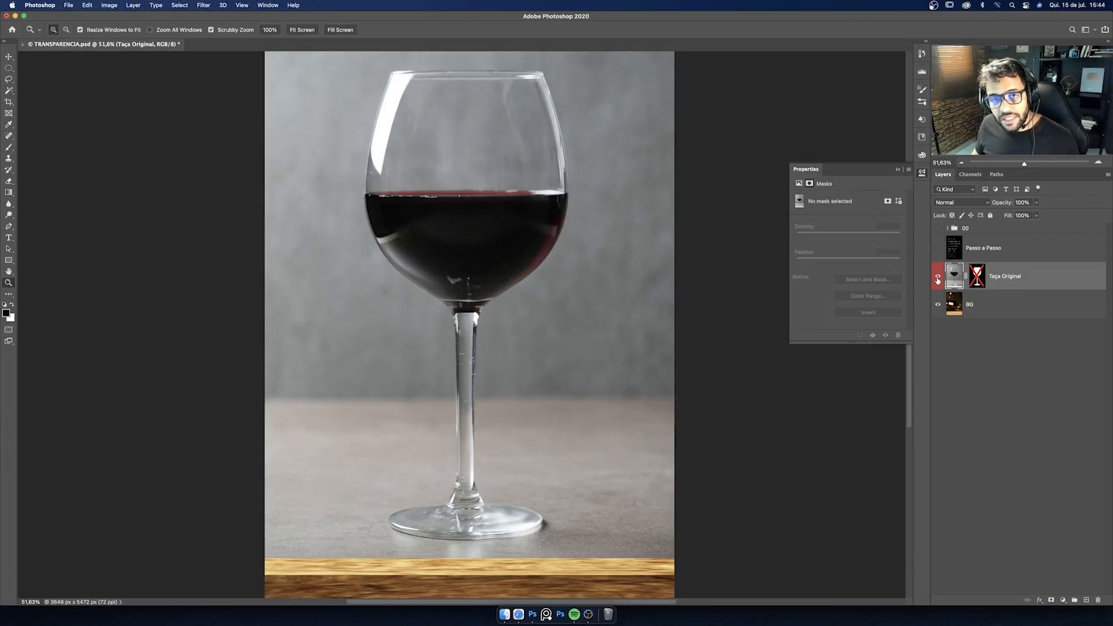
# Step: Review the Passo a Passo list layer, hide it again, and enable the layer mask on Taça Original
pyautogui.click(938, 248)
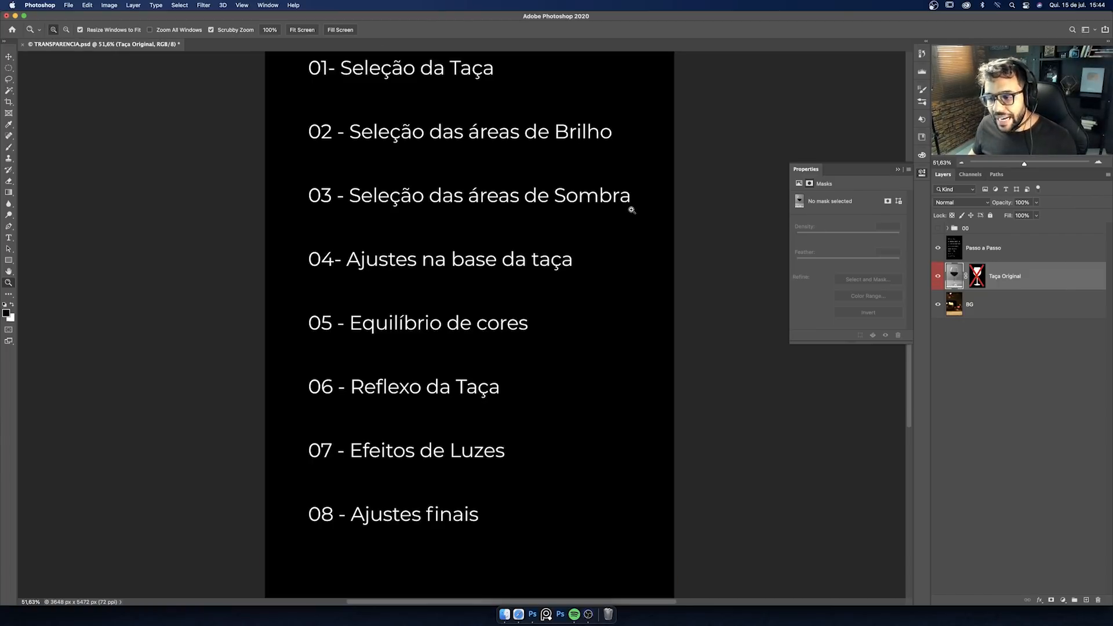
pyautogui.moveTo(575, 224); pyautogui.dragTo(574, 242)
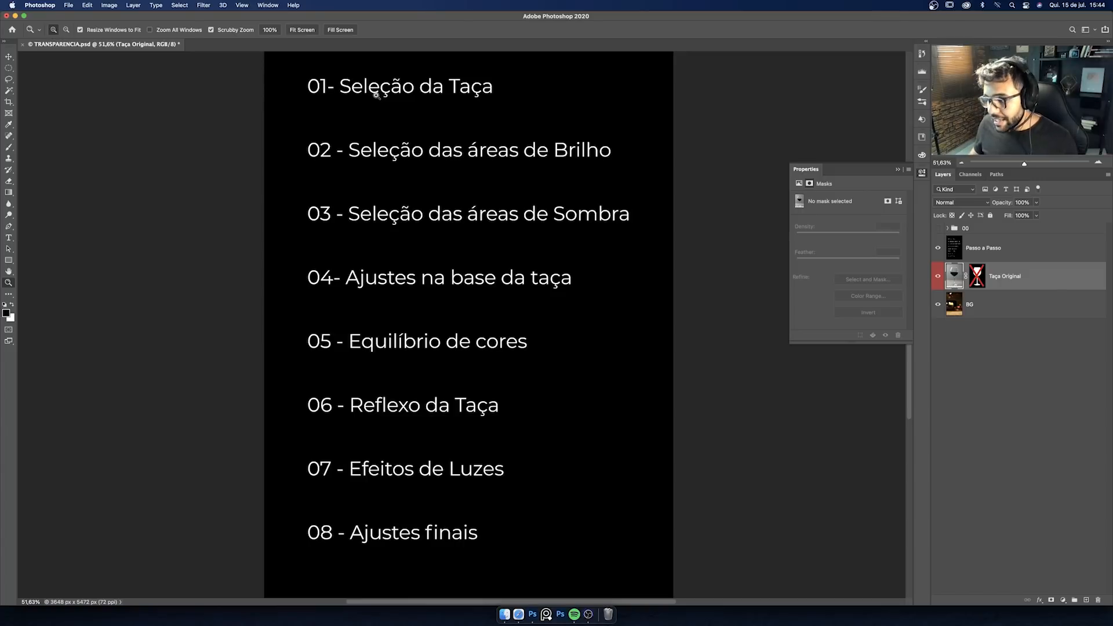
pyautogui.click(939, 248)
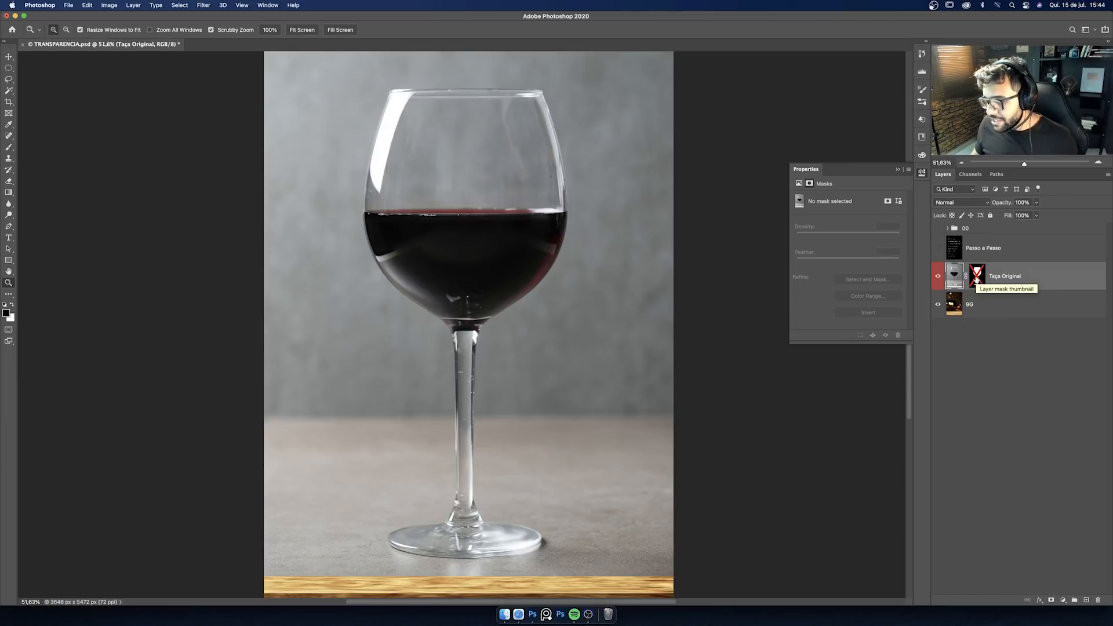
pyautogui.keyDown('shift'); pyautogui.click(977, 277); pyautogui.keyUp('shift')
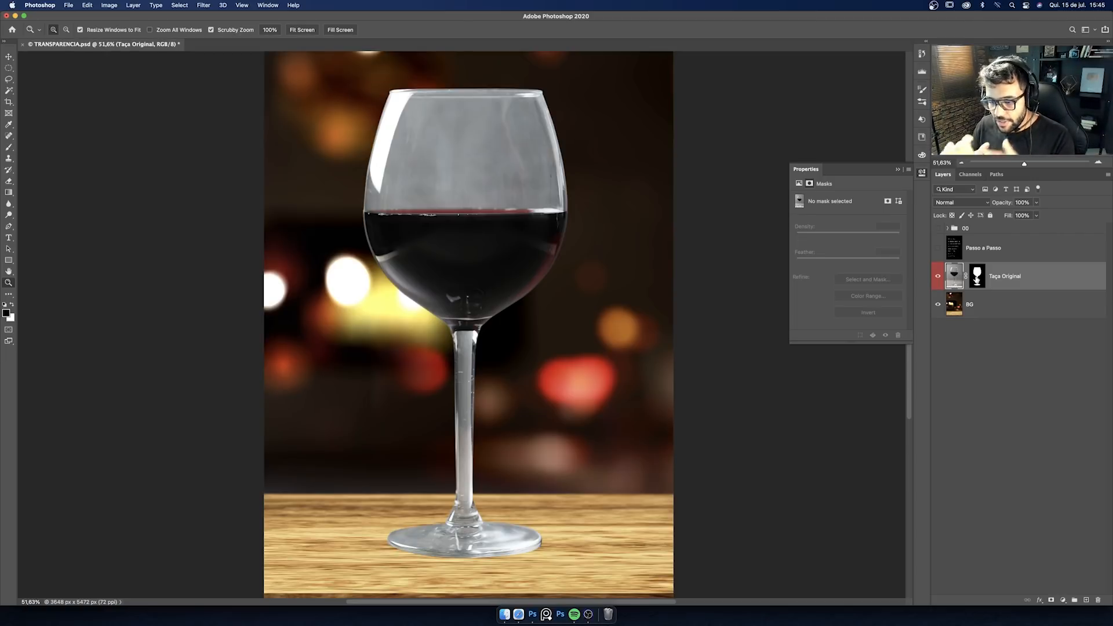
pyautogui.click(939, 248)
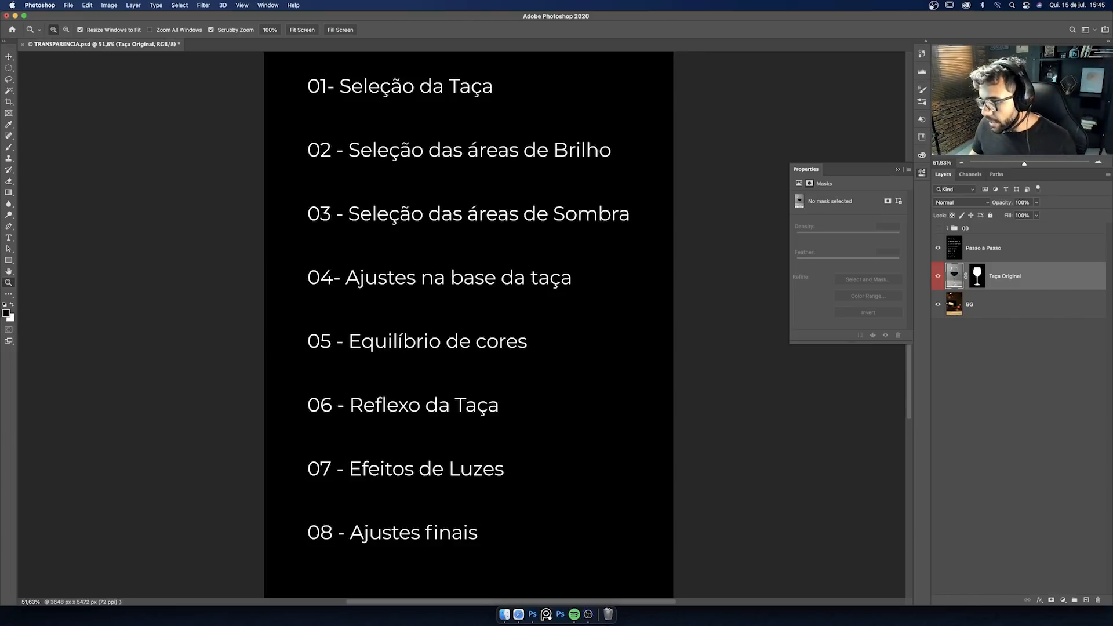
pyautogui.click(938, 247)
# Step: Duplicate the Taça Original layer twice and name the copies Brilho and Sombras
pyautogui.click(987, 284)
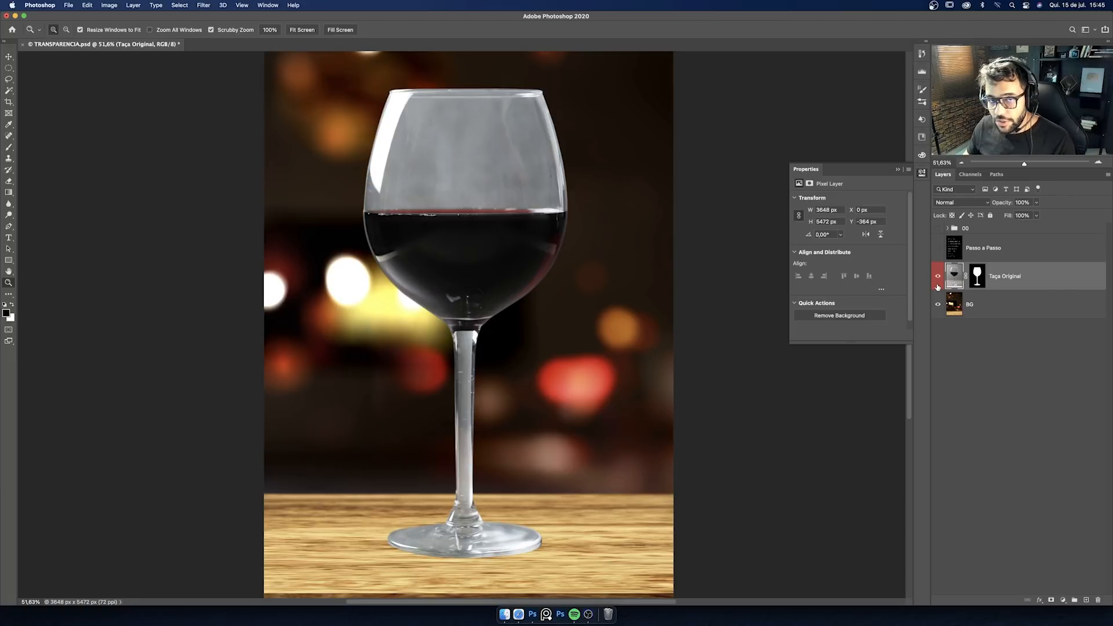
pyautogui.press('super+j')
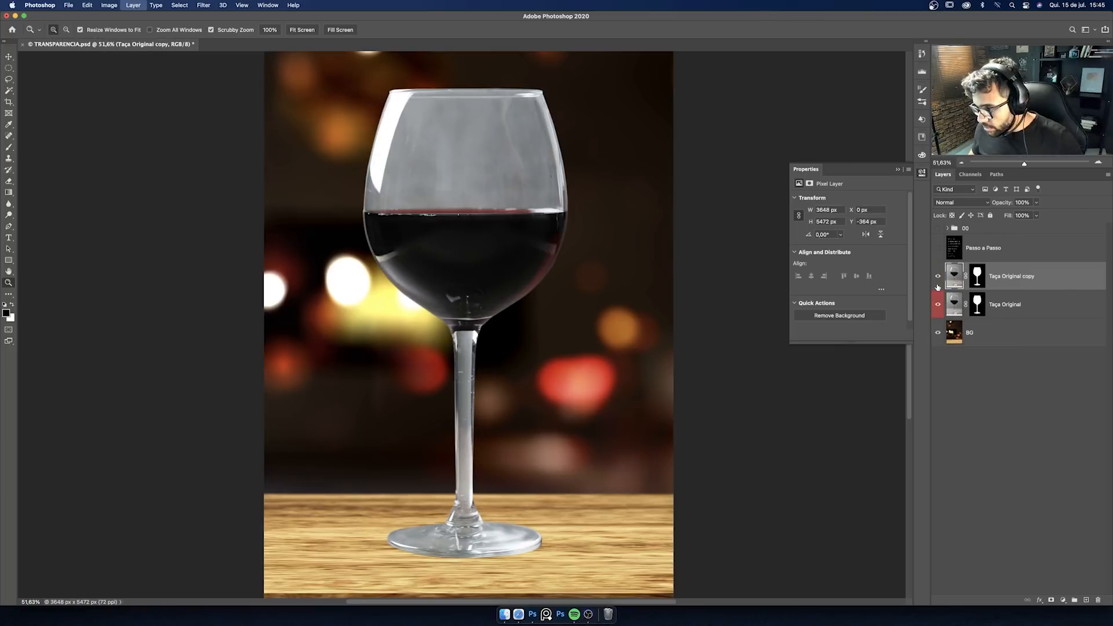
pyautogui.press('super+j')
pyautogui.doubleClick(997, 277)
pyautogui.write('Brilho')
pyautogui.press('Tab')
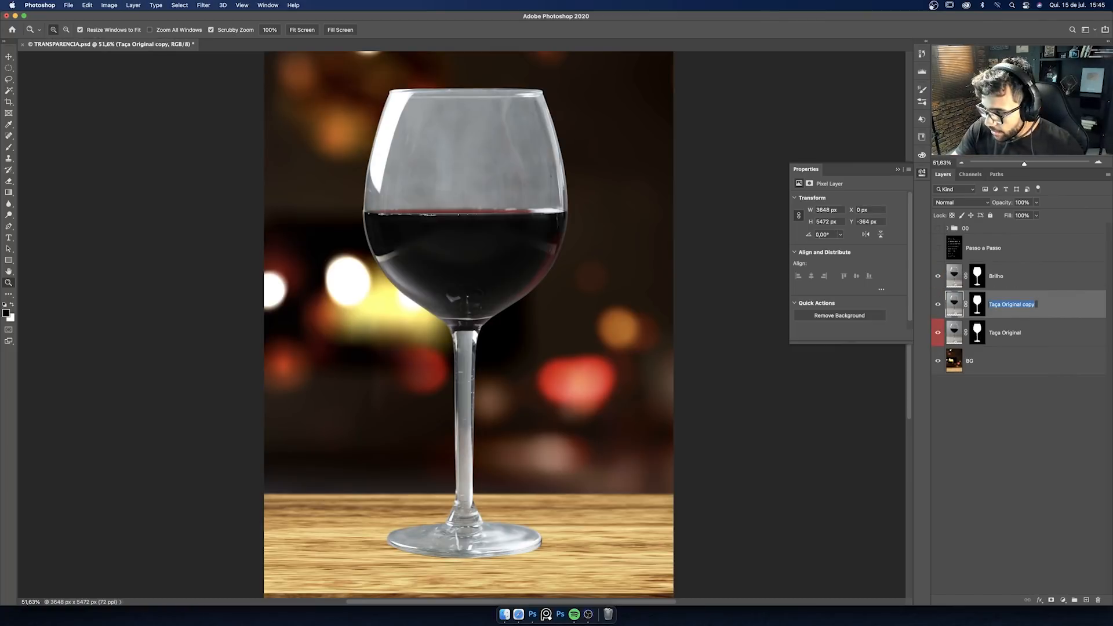
pyautogui.write('Sombras')
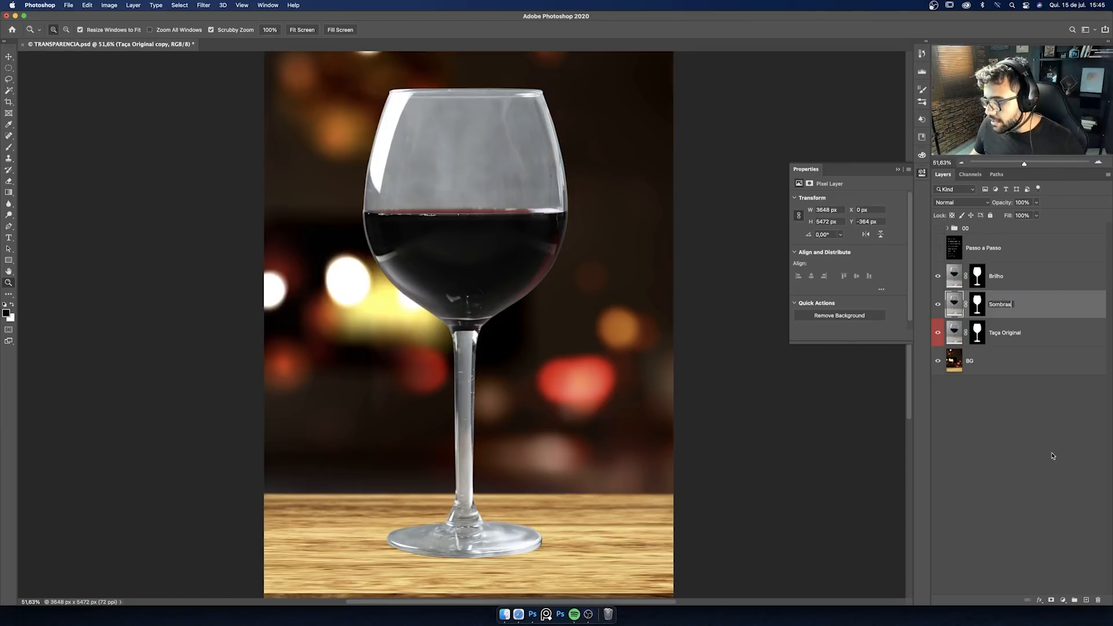
pyautogui.press('Return')
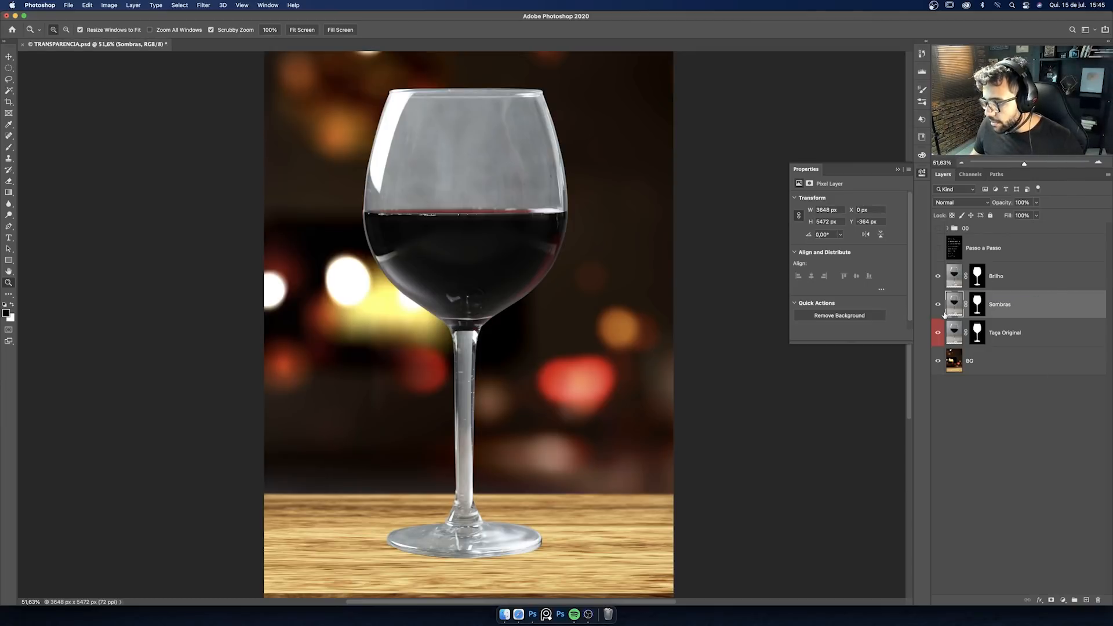
# Step: Hide Sombras and Taça Original, and set Brilho's Blend If This Layer black point, split, to 131 / 242
pyautogui.click(938, 333)
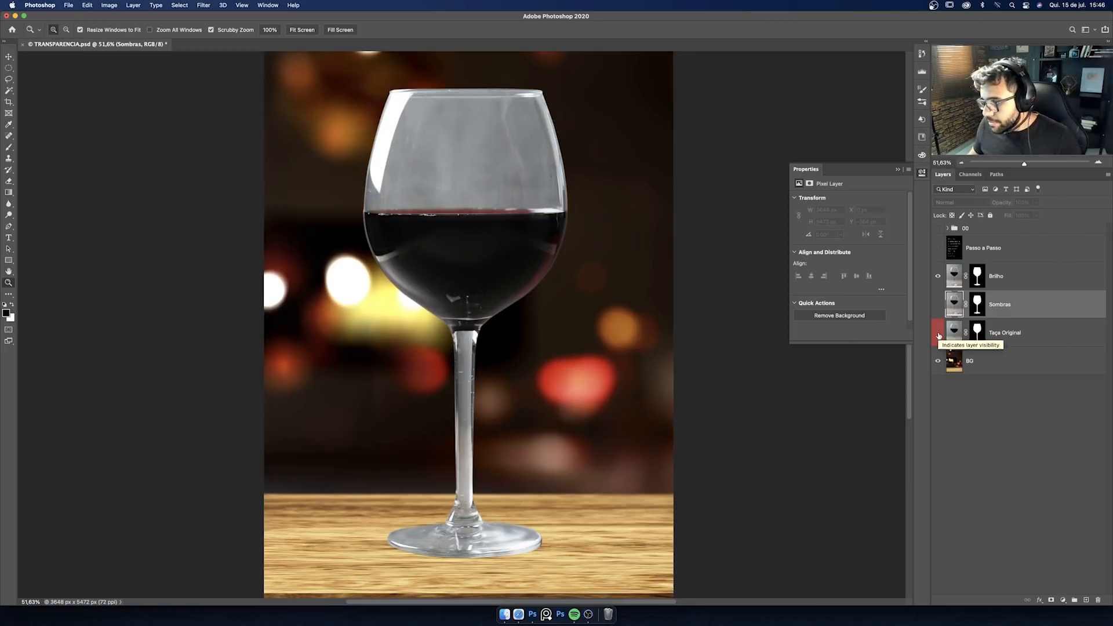
pyautogui.click(1037, 286)
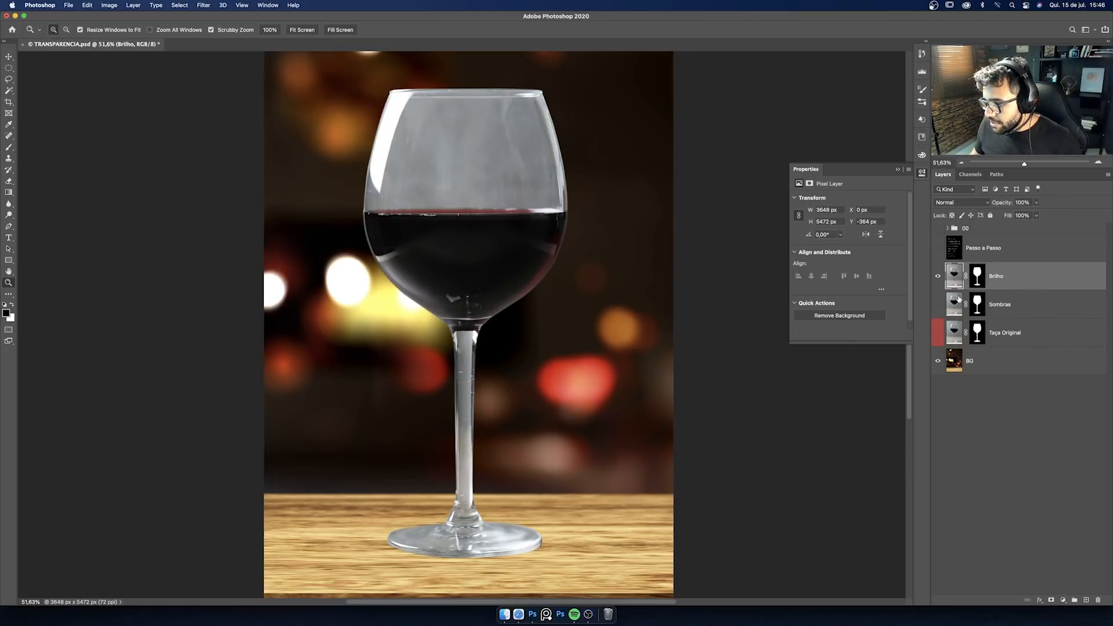
pyautogui.doubleClick(1045, 278)
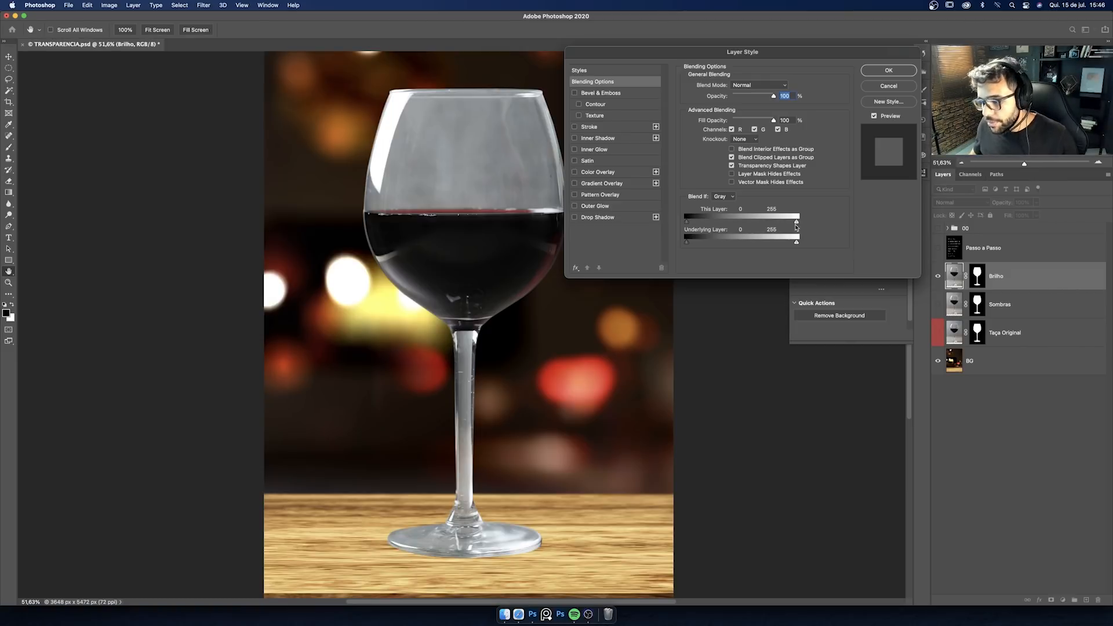
pyautogui.press('alt')
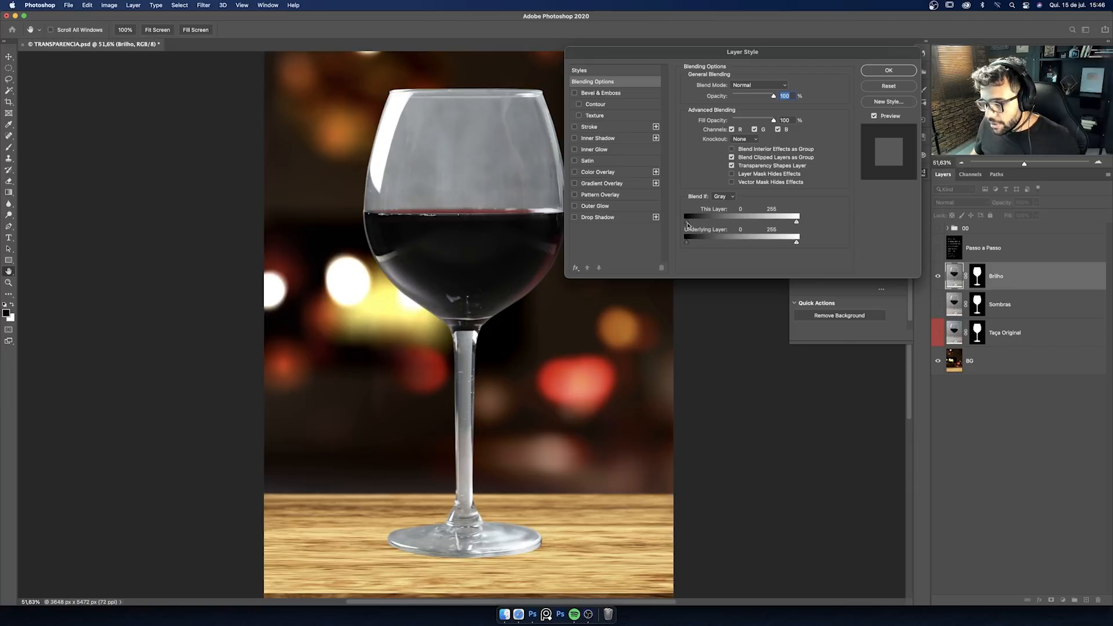
pyautogui.moveTo(689, 225); pyautogui.dragTo(790, 231)
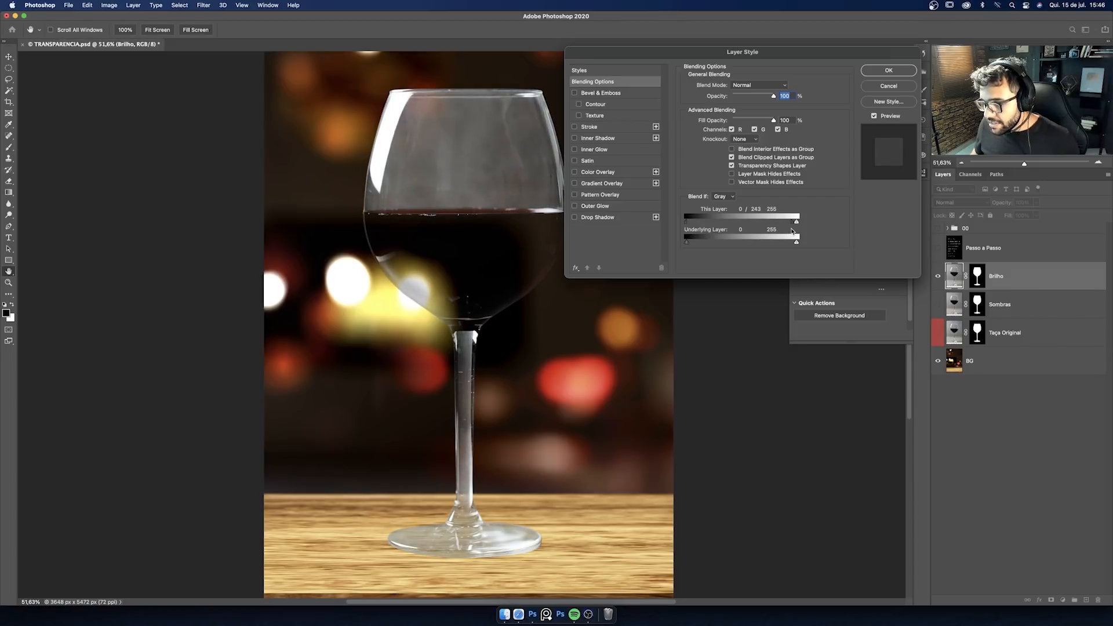
pyautogui.moveTo(685, 223); pyautogui.dragTo(733, 228)
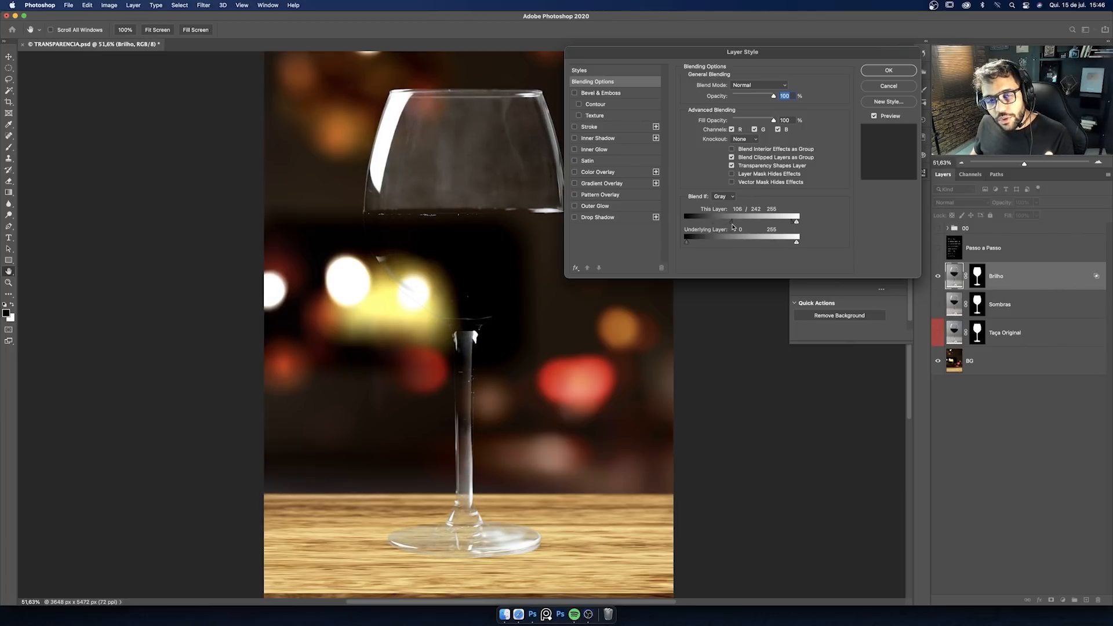
pyautogui.moveTo(734, 227); pyautogui.dragTo(740, 227)
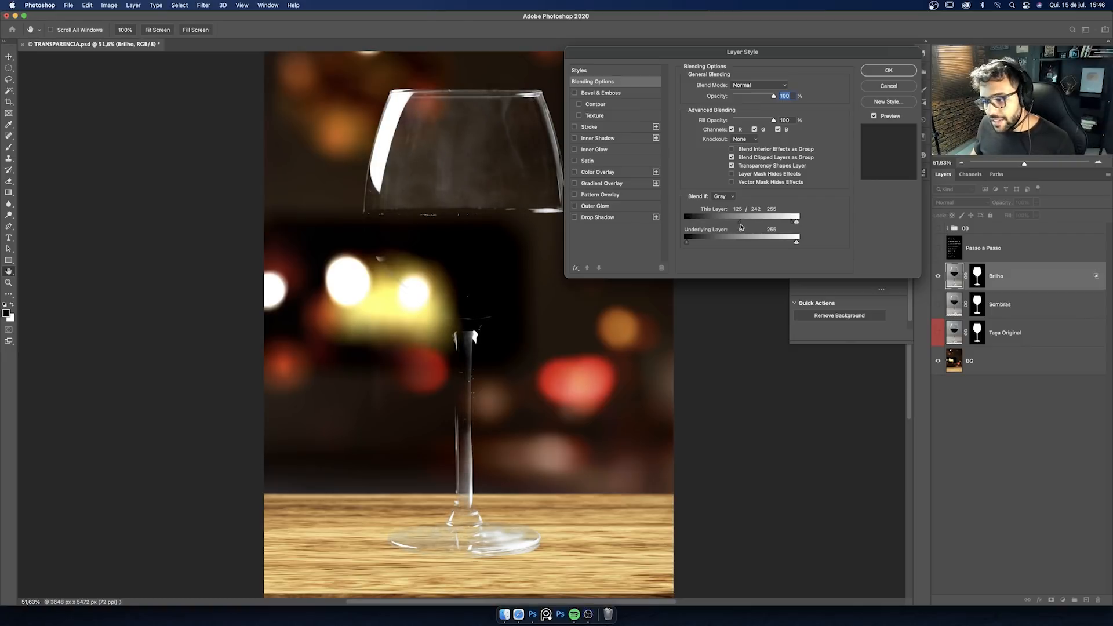
pyautogui.moveTo(742, 228); pyautogui.dragTo(743, 227)
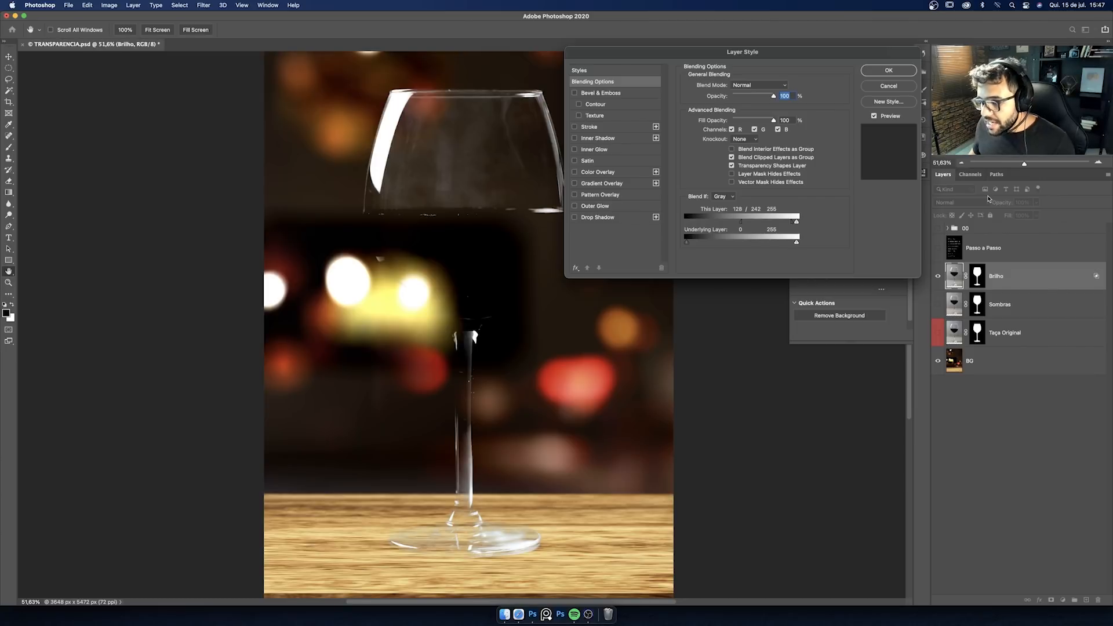
pyautogui.moveTo(742, 223); pyautogui.dragTo(744, 225)
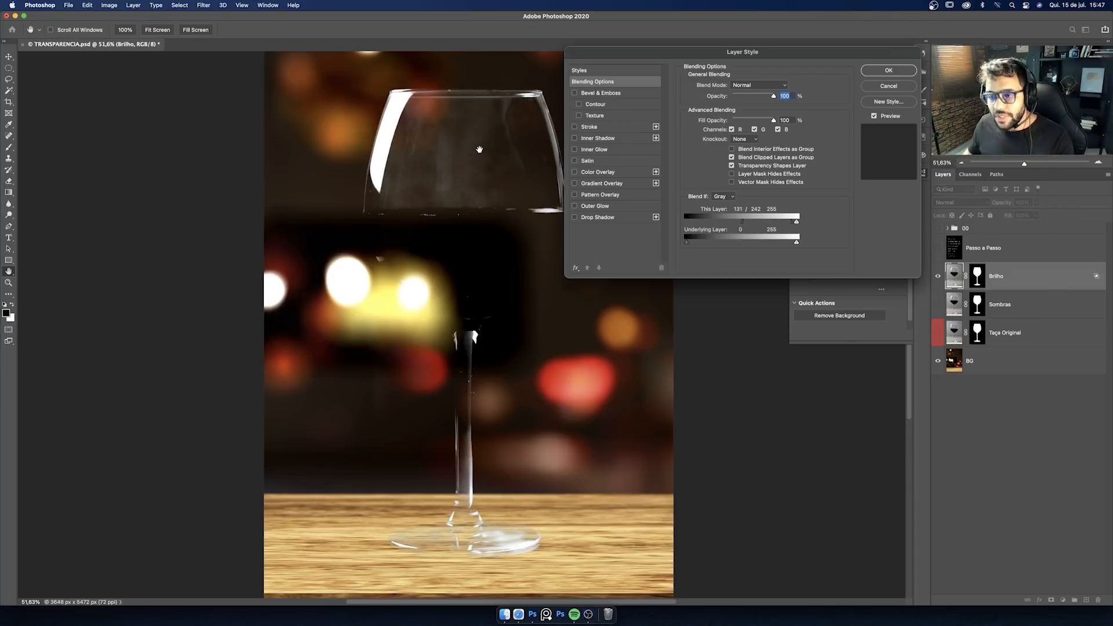
pyautogui.click(883, 68)
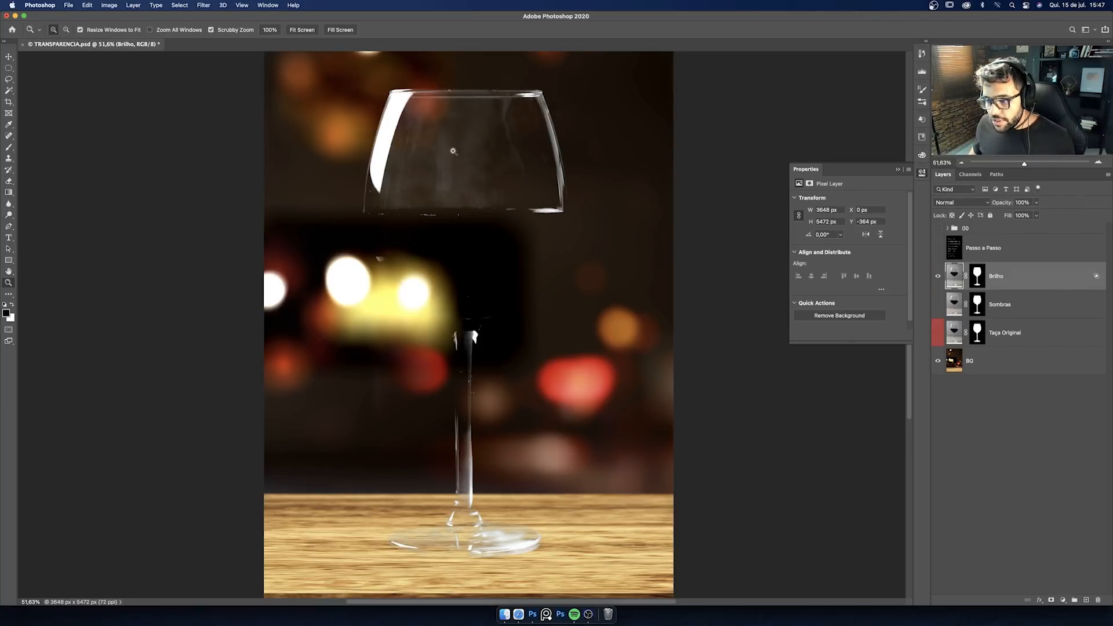
# Step: Hide Brilho, show Sombras, and set Sombras' Blend If This Layer white point, split, to 17 / 124
pyautogui.click(938, 276)
pyautogui.click(938, 302)
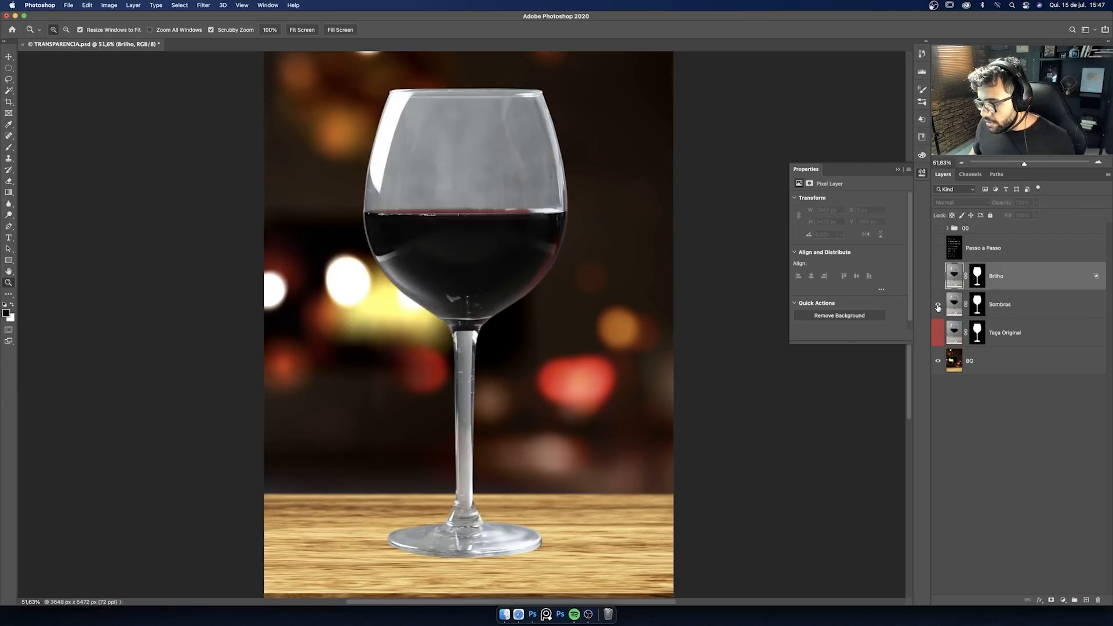
pyautogui.doubleClick(1070, 311)
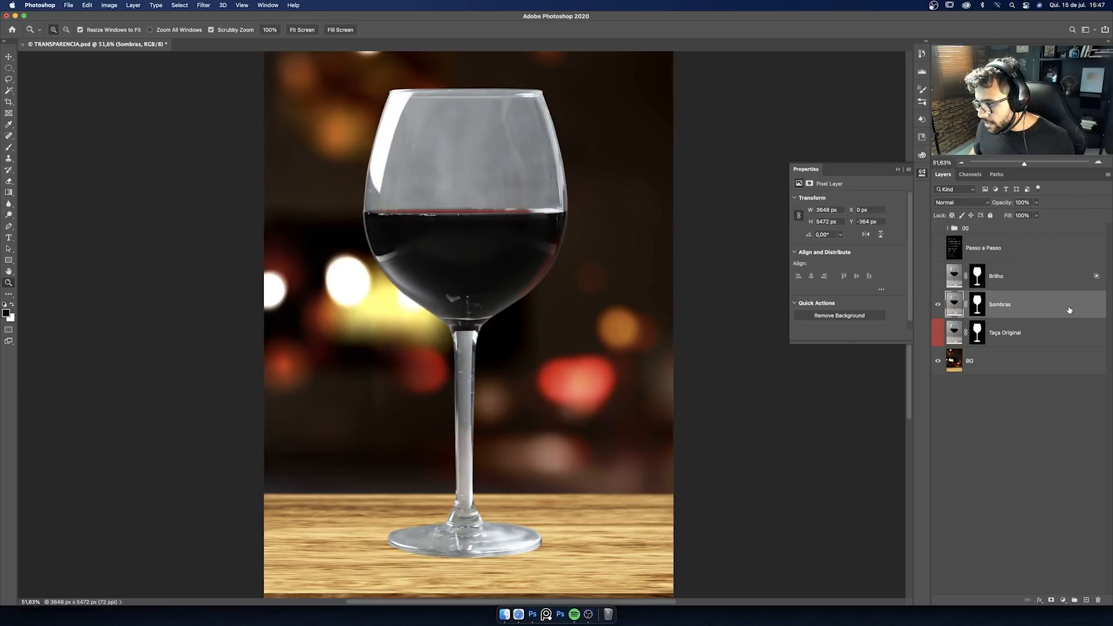
pyautogui.moveTo(766, 53); pyautogui.dragTo(768, 53)
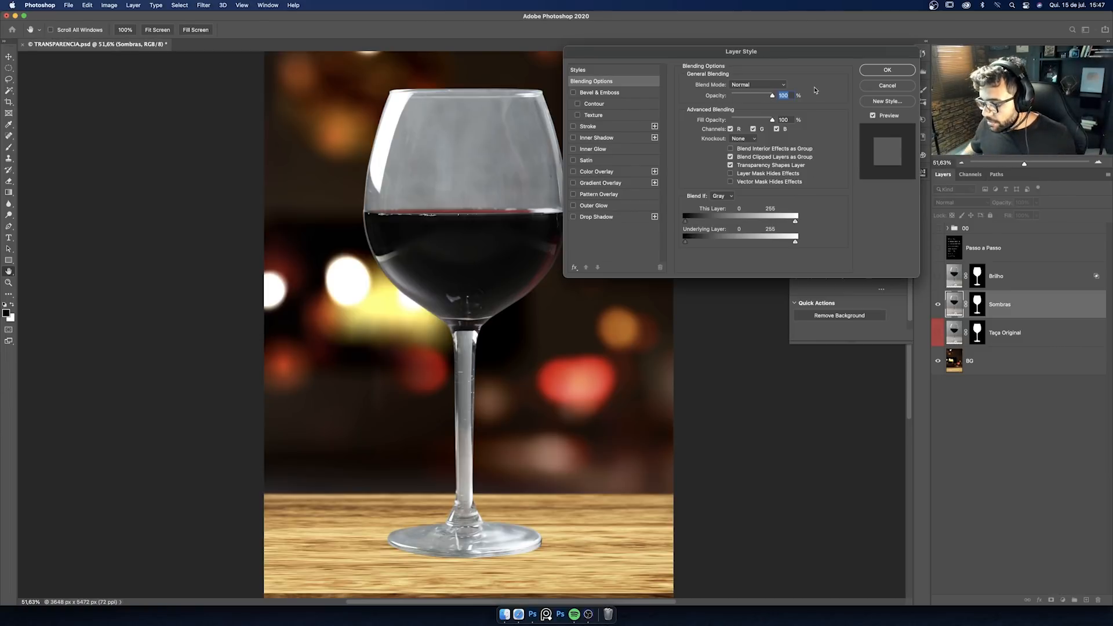
pyautogui.moveTo(794, 221); pyautogui.dragTo(701, 223)
pyautogui.moveTo(795, 222); pyautogui.dragTo(755, 223)
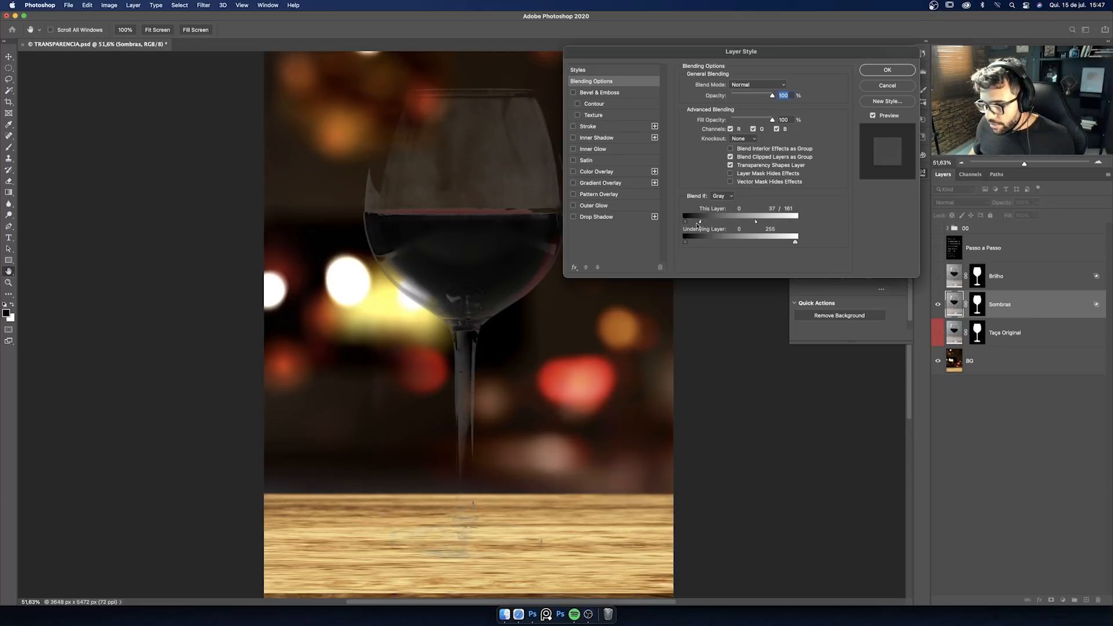
pyautogui.moveTo(702, 223); pyautogui.dragTo(741, 222)
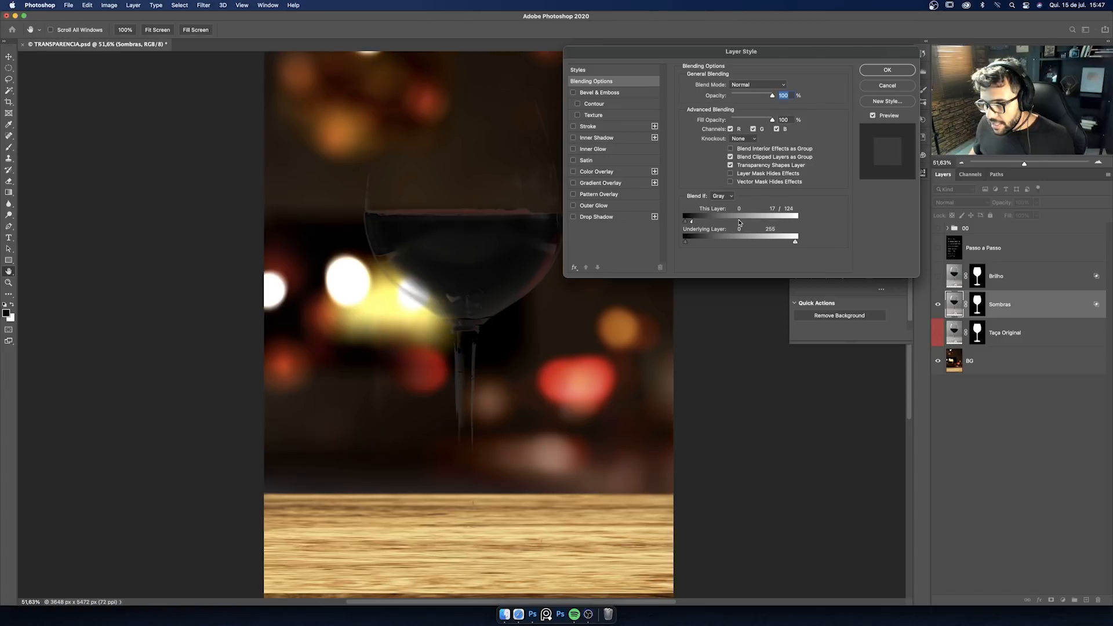
pyautogui.click(876, 70)
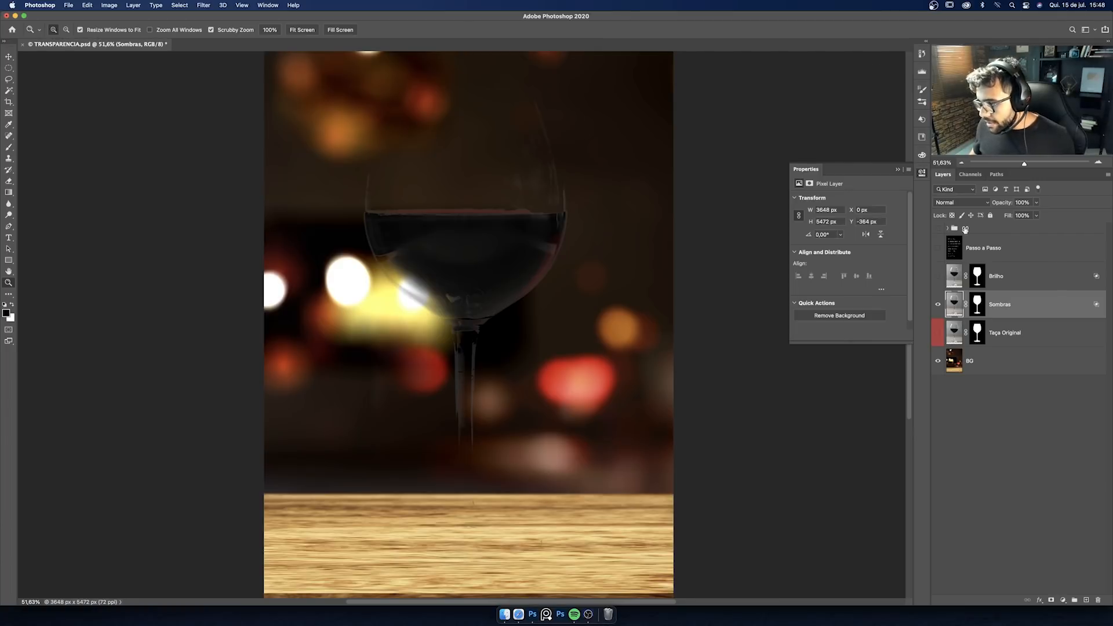
# Step: Show the Brilho layer together with Sombras and consult the Passo a Passo list, hiding it again
pyautogui.click(938, 277)
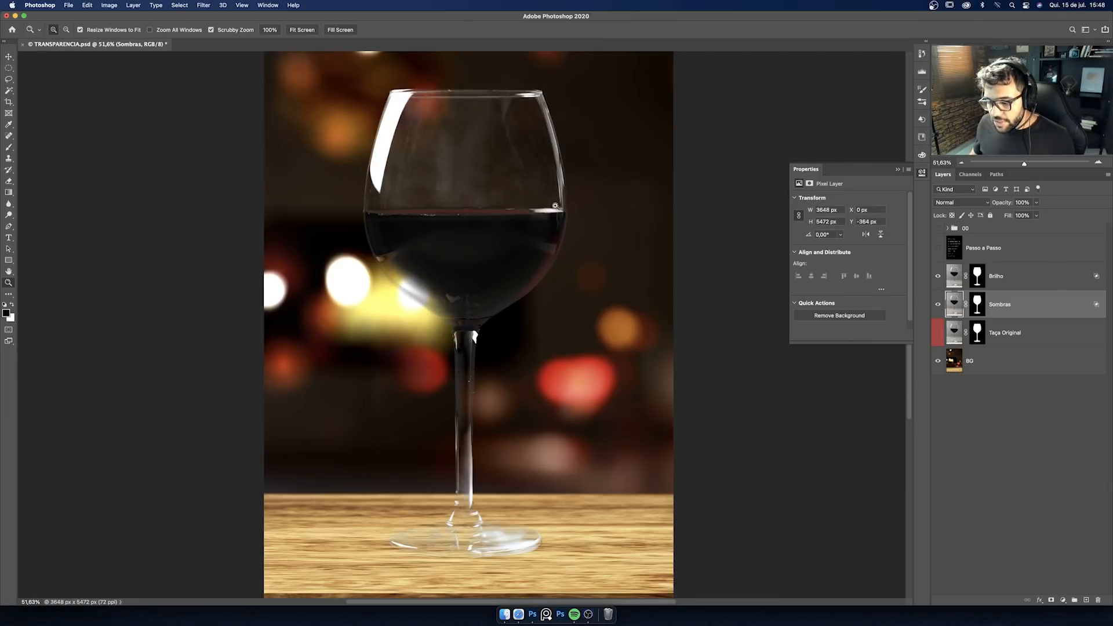
pyautogui.moveTo(561, 206); pyautogui.dragTo(551, 207)
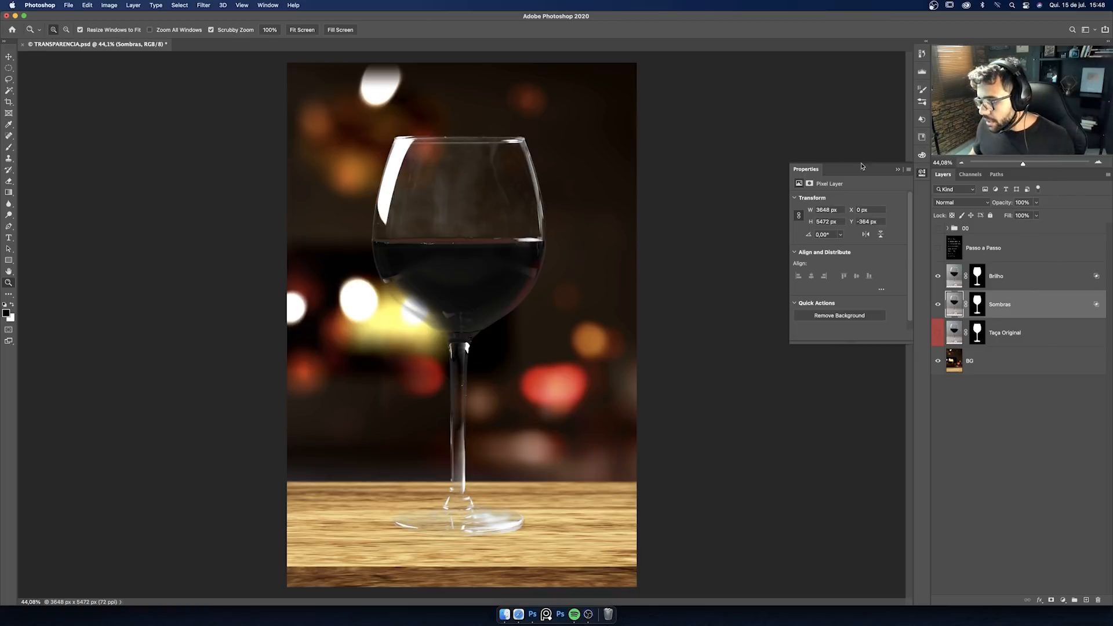
pyautogui.click(939, 249)
pyautogui.moveTo(508, 242); pyautogui.dragTo(518, 242)
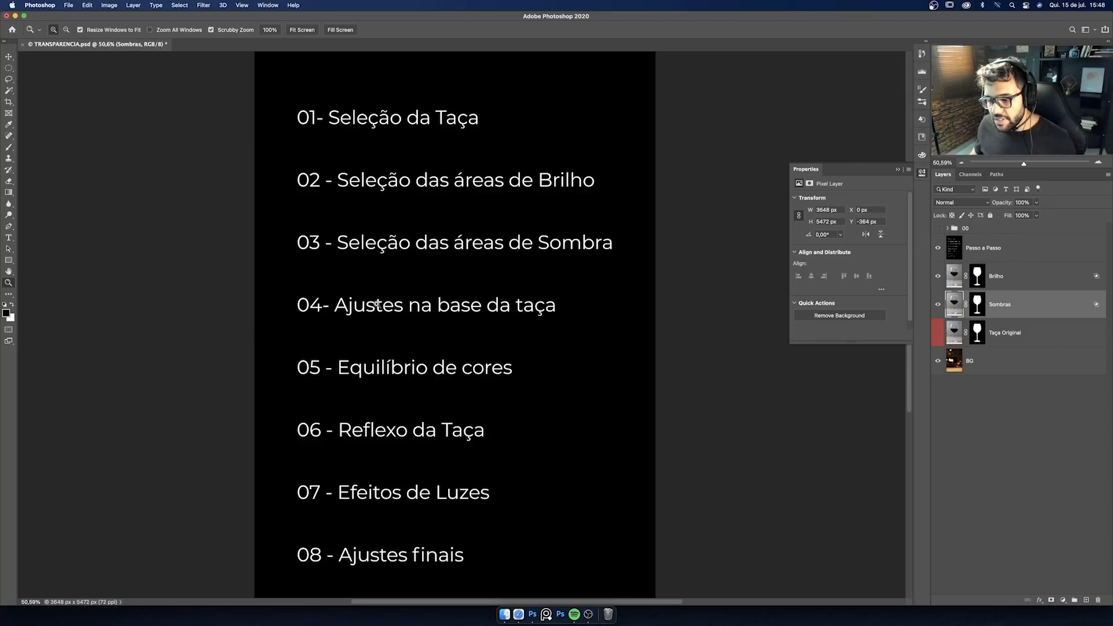
pyautogui.click(938, 249)
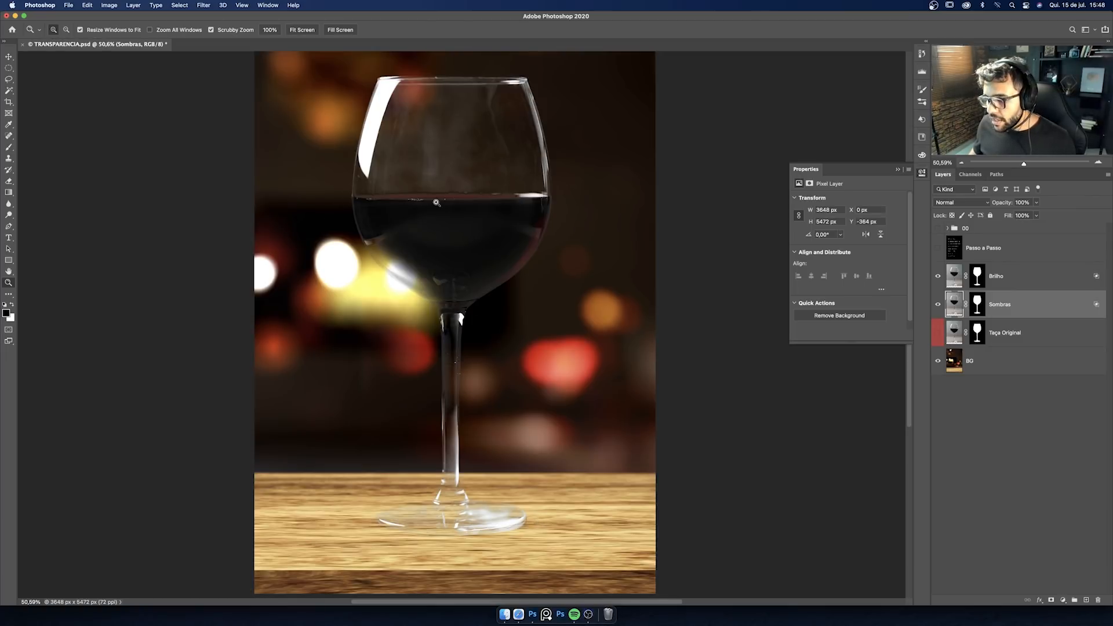
# Step: Duplicate Taça Original, move the visible copy above Brilho, and rename it Vinho
pyautogui.click(1050, 337)
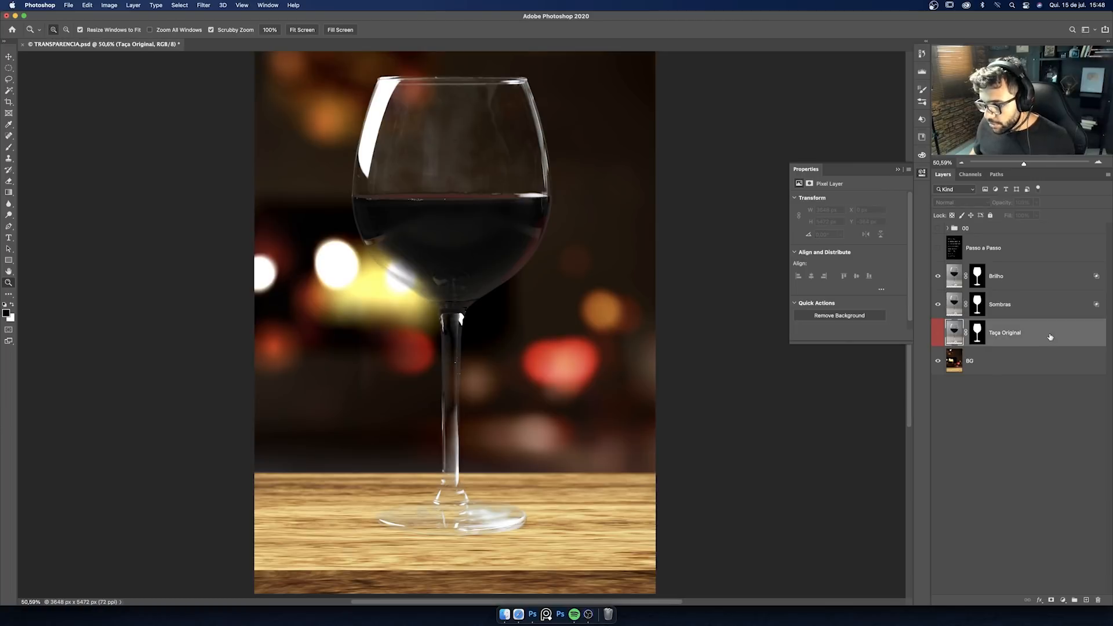
pyautogui.press('super+j')
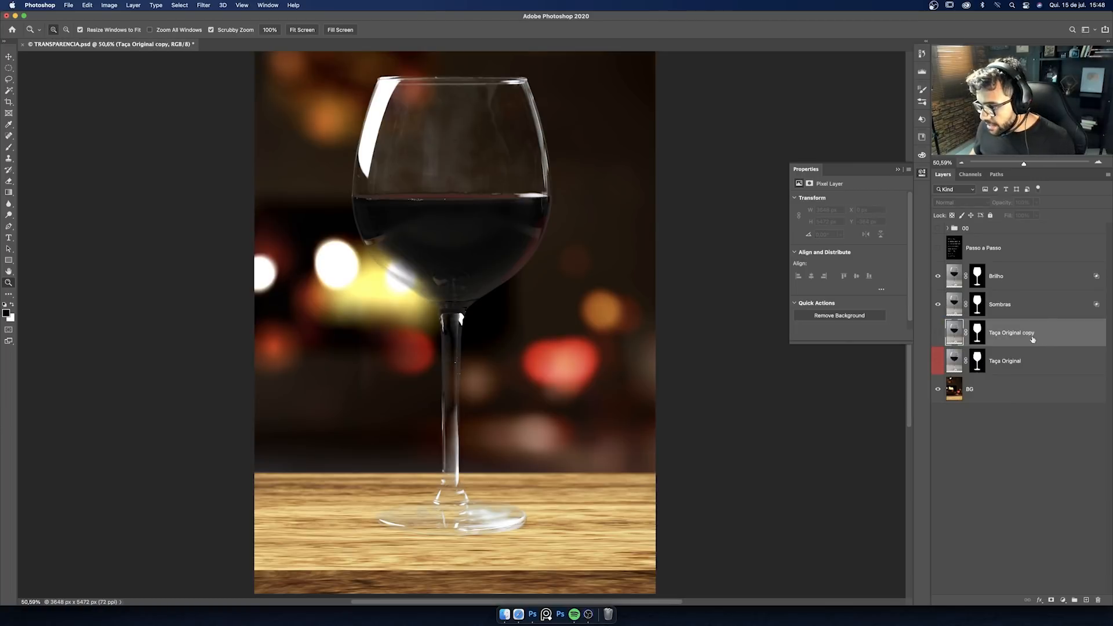
pyautogui.moveTo(1061, 335); pyautogui.dragTo(1039, 293)
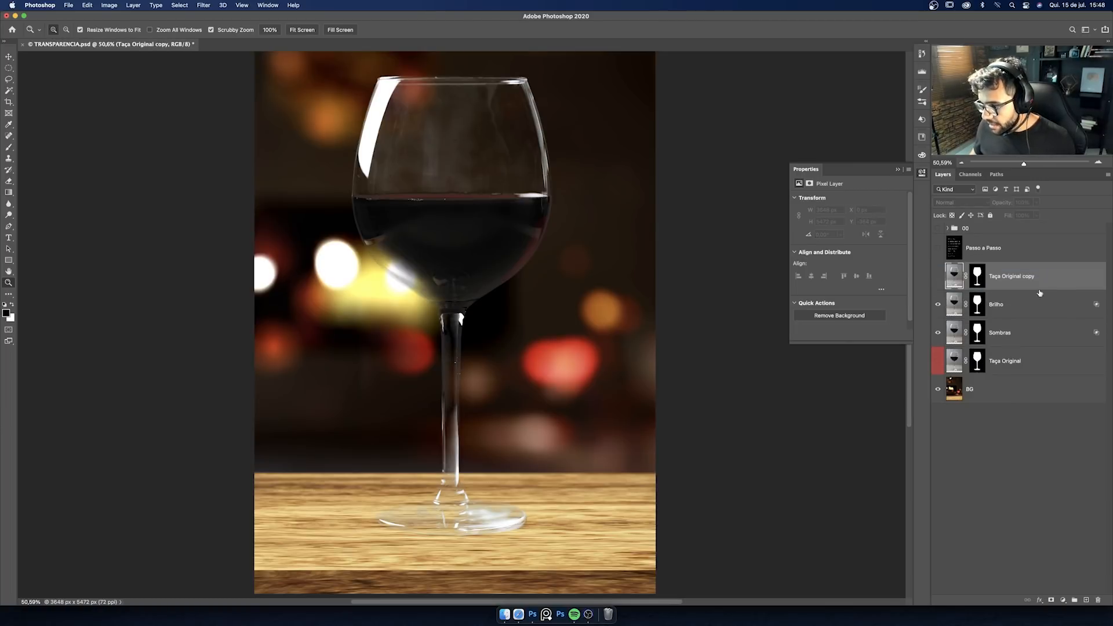
pyautogui.click(937, 277)
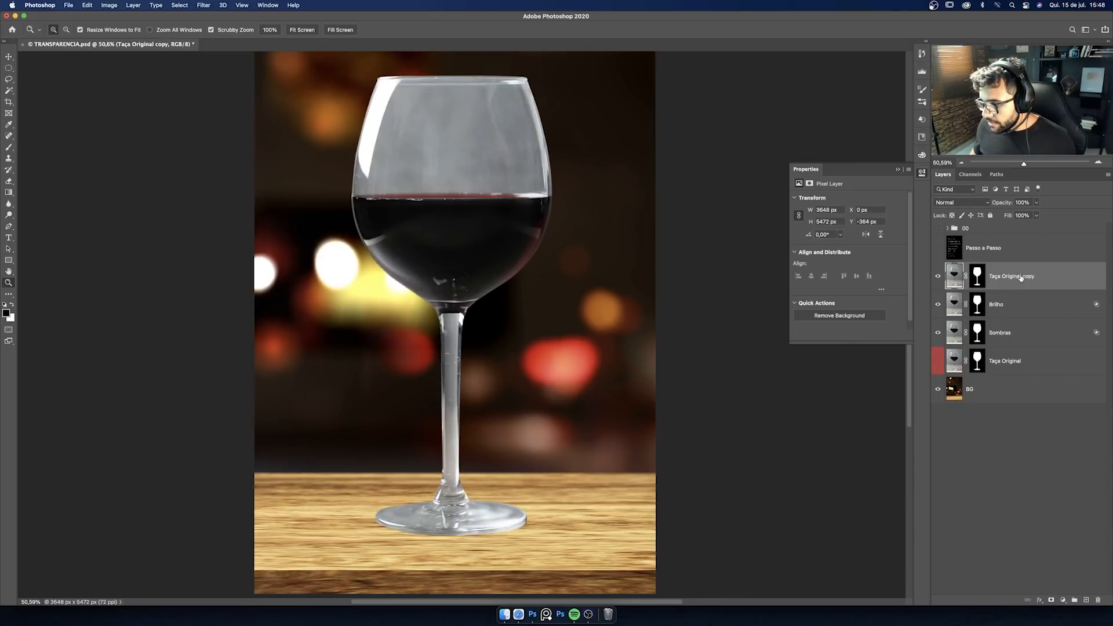
pyautogui.write('Vinho')
pyautogui.press('Return')
# Step: Trace the wine area with the Pen tool, following the liquid's surface and passing loosely outside the bowl, and turn the path into a selection
pyautogui.moveTo(481, 204); pyautogui.dragTo(482, 205)
pyautogui.press('p')
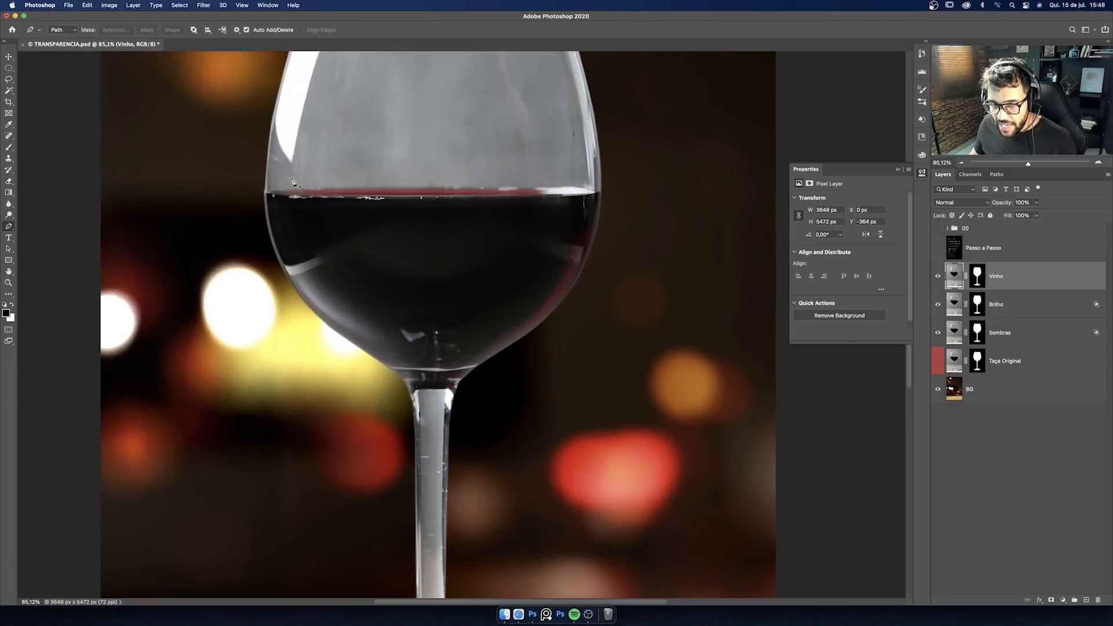
pyautogui.click(262, 192)
pyautogui.moveTo(311, 188); pyautogui.dragTo(317, 188)
pyautogui.moveTo(464, 188); pyautogui.dragTo(476, 188)
pyautogui.click(575, 187)
pyautogui.click(606, 192)
pyautogui.click(605, 250)
pyautogui.click(519, 365)
pyautogui.click(483, 385)
pyautogui.click(462, 389)
pyautogui.click(456, 395)
pyautogui.moveTo(446, 390); pyautogui.dragTo(439, 390)
pyautogui.click(400, 397)
pyautogui.click(275, 315)
pyautogui.click(262, 193)
pyautogui.hotkey('ctrl', 'Return')
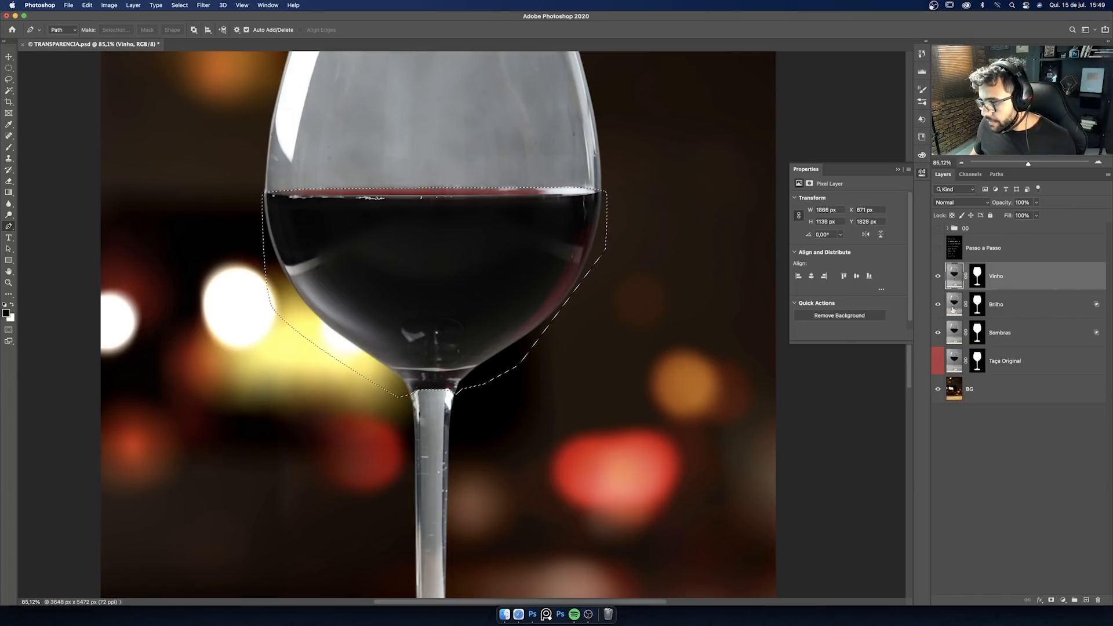
# Step: Delete the Vinho layer's existing mask and add a new layer mask from the wine selection
pyautogui.rightClick(976, 272)
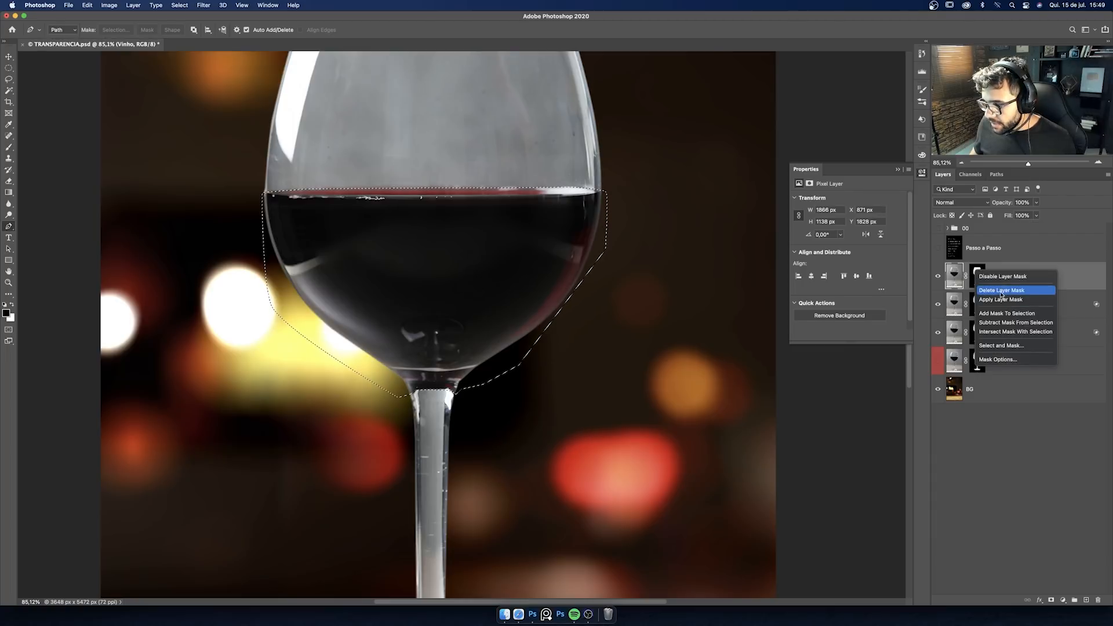
pyautogui.click(991, 290)
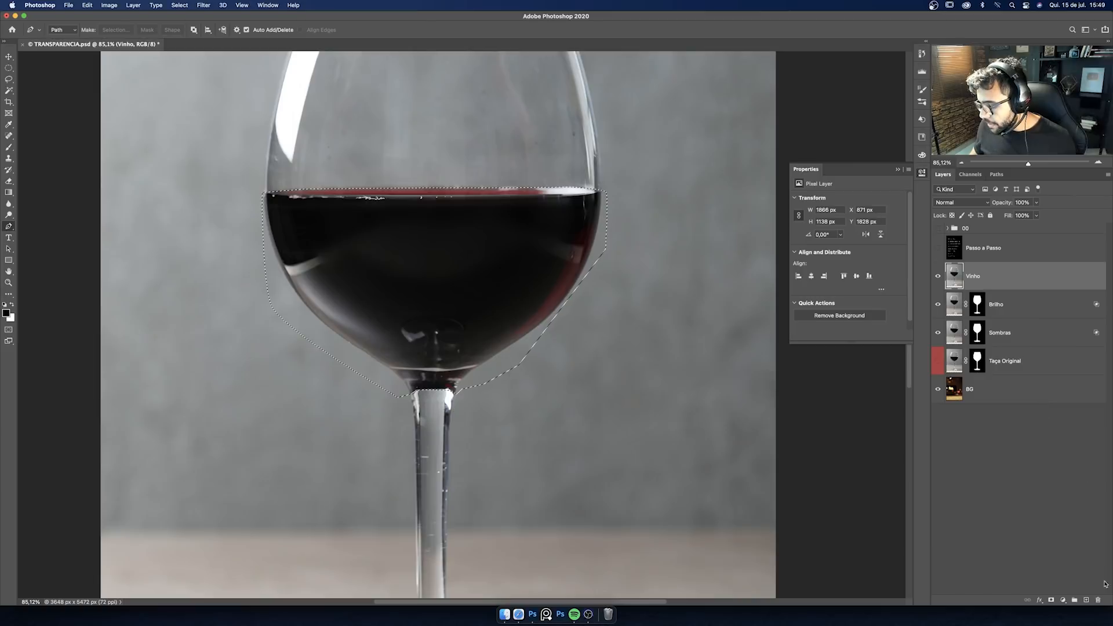
pyautogui.click(1050, 601)
pyautogui.press('z')
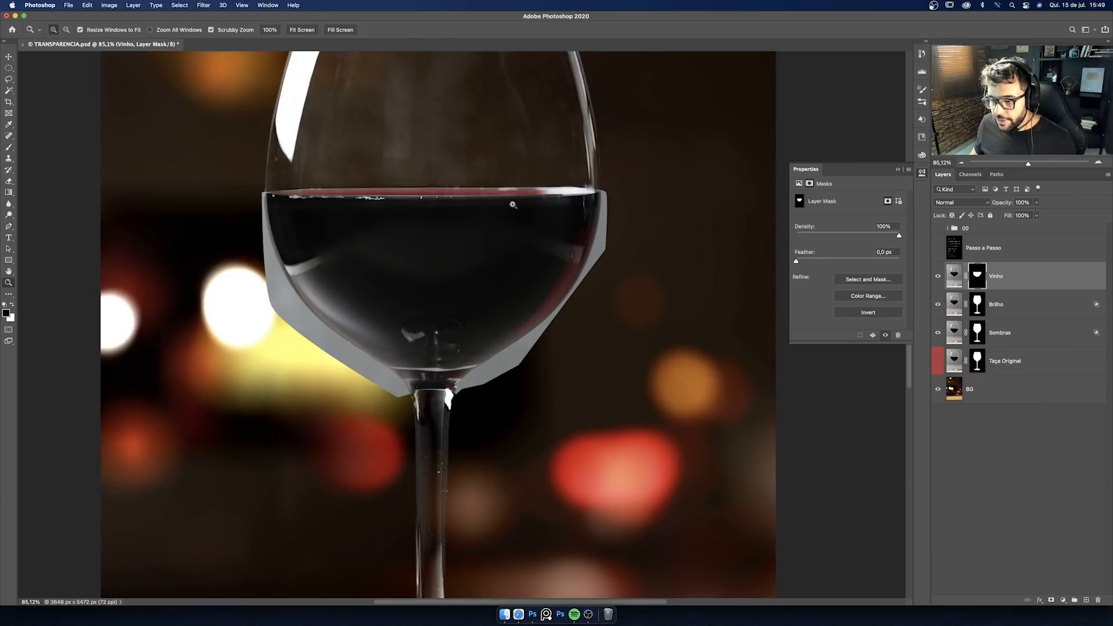
# Step: Group the Vinho, Brilho and Sombras layers and copy Taça Original's layer mask onto the group
pyautogui.moveTo(510, 205); pyautogui.dragTo(608, 218)
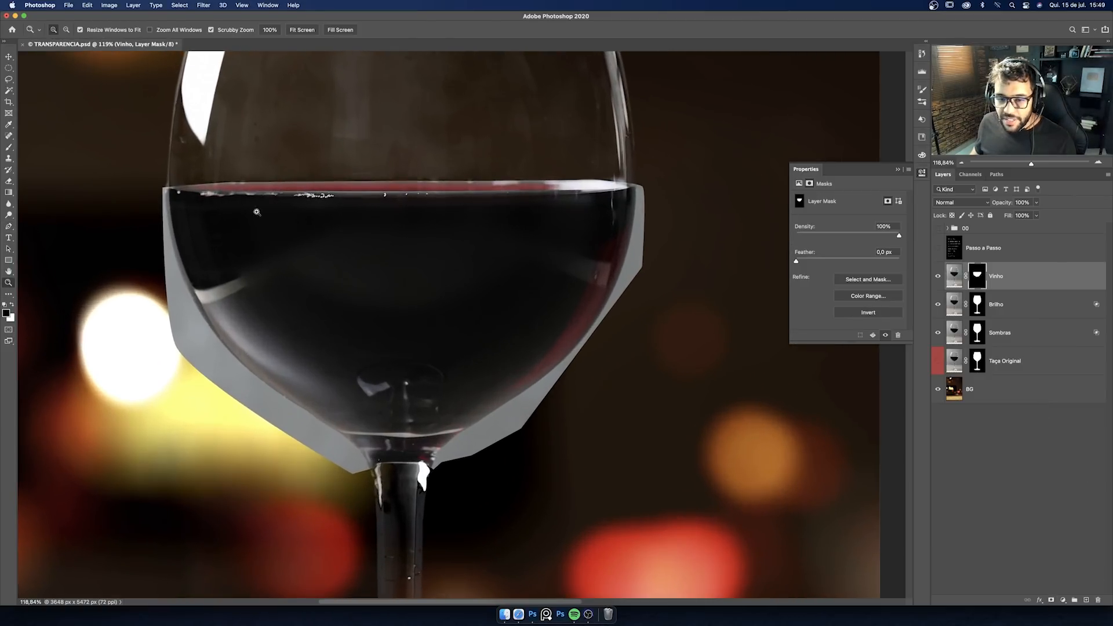
pyautogui.moveTo(484, 379); pyautogui.dragTo(448, 378)
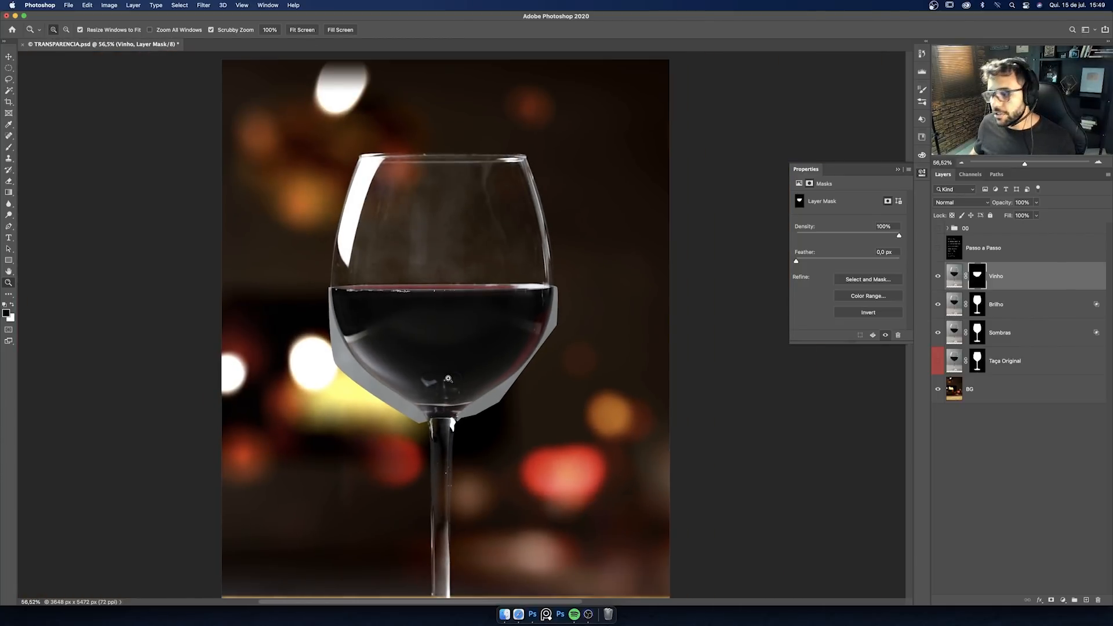
pyautogui.keyDown('shift'); pyautogui.click(1013, 334); pyautogui.keyUp('shift')
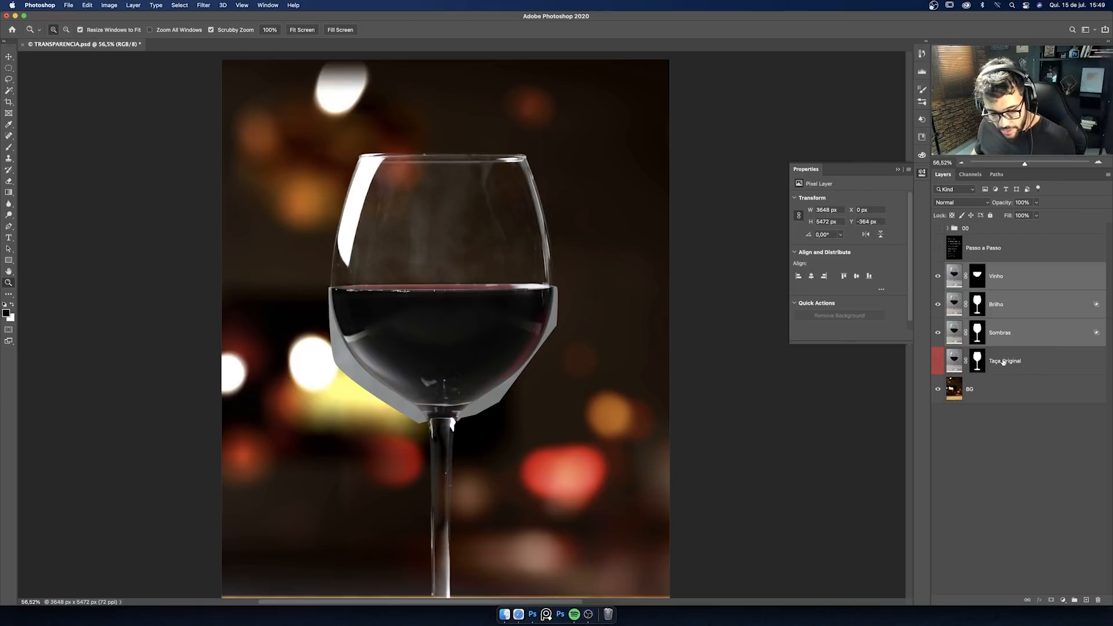
pyautogui.press('super+g')
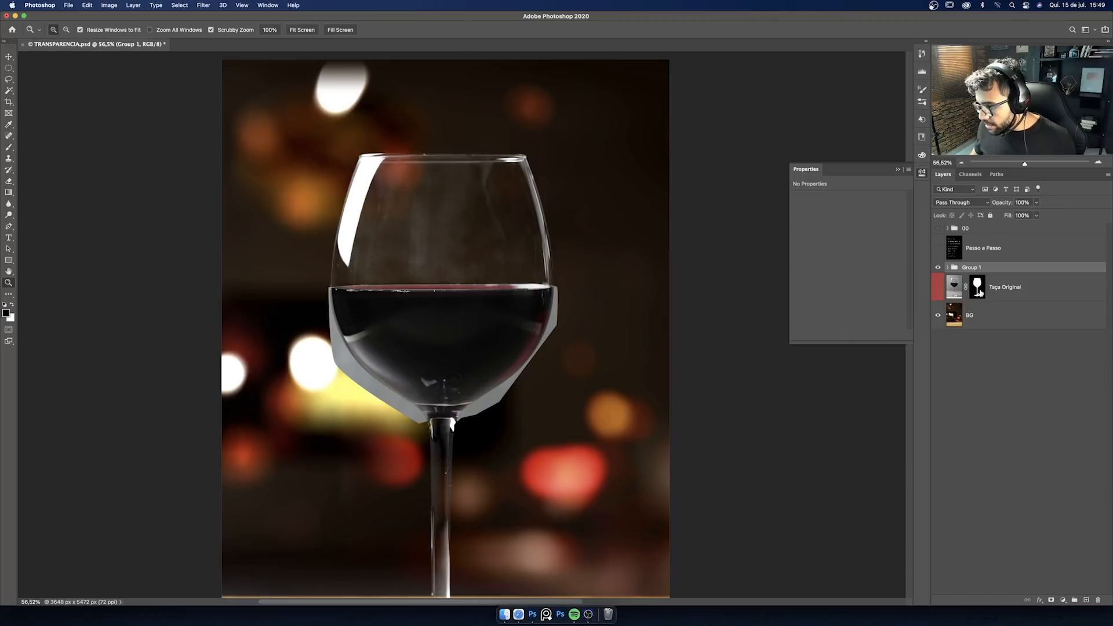
pyautogui.press('alt')
pyautogui.moveTo(978, 291); pyautogui.dragTo(988, 273)
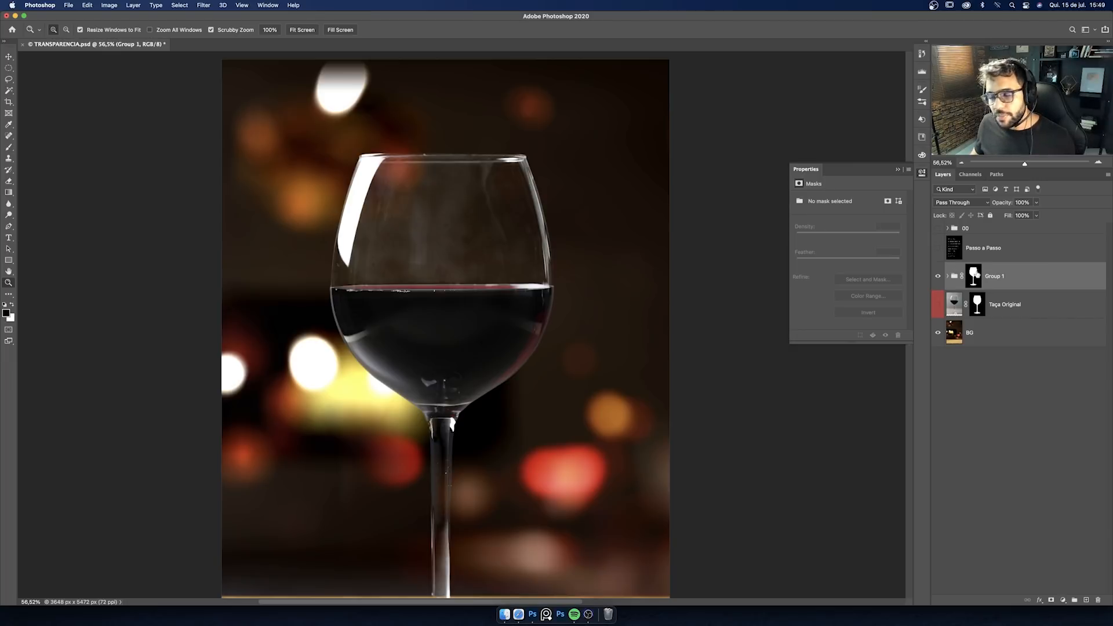
# Step: Delete the individual layer masks of Brilho and Sombras inside Group 1
pyautogui.click(948, 276)
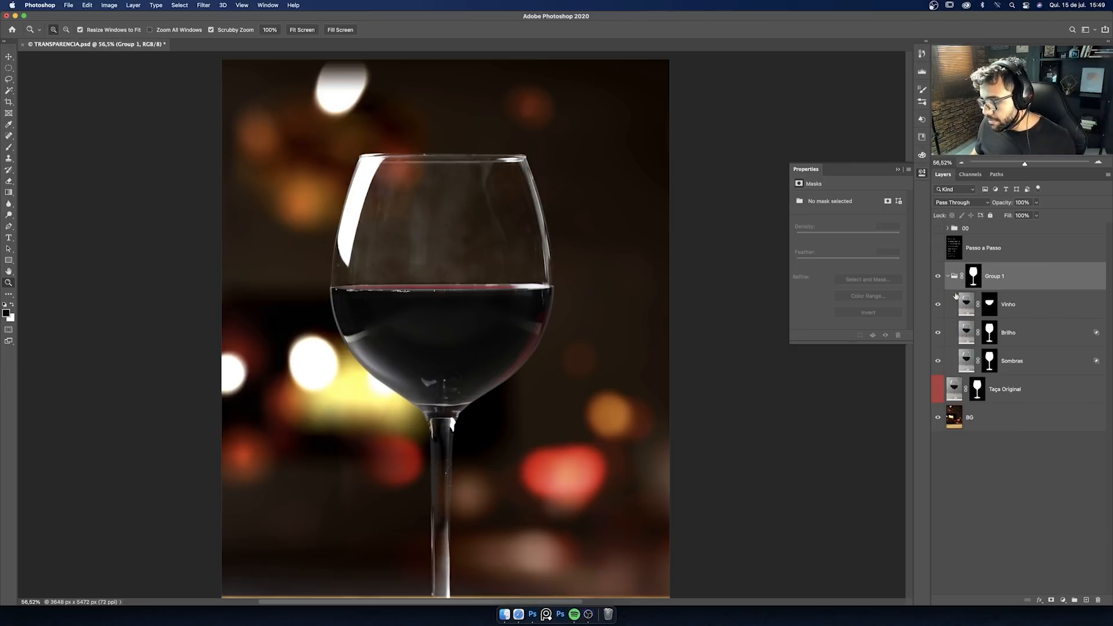
pyautogui.click(982, 332)
pyautogui.rightClick(981, 333)
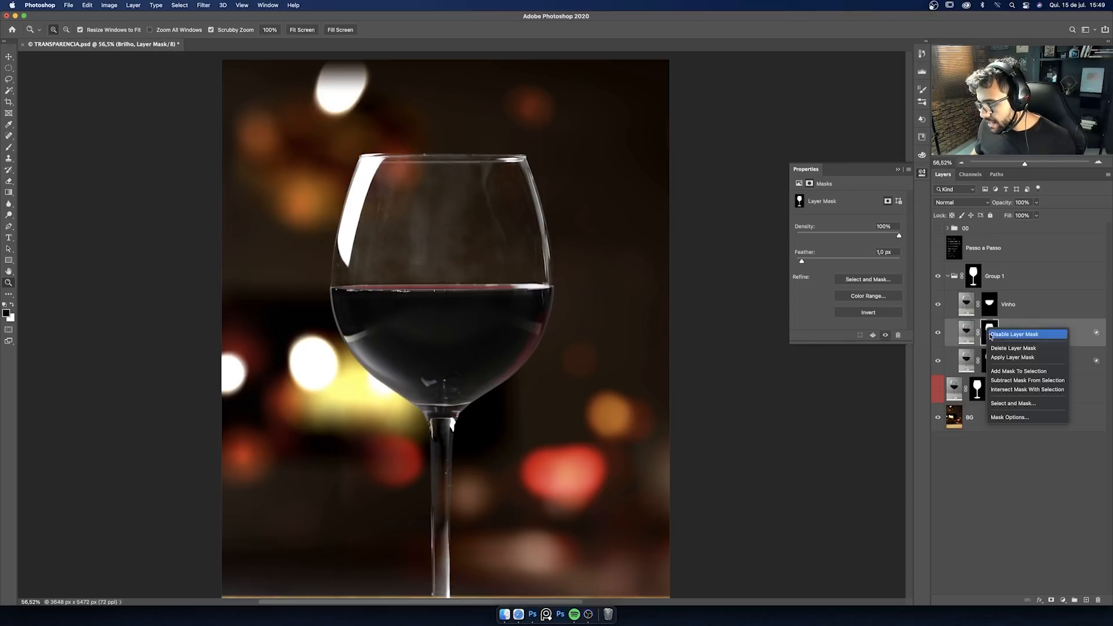
pyautogui.click(989, 363)
pyautogui.rightClick(989, 364)
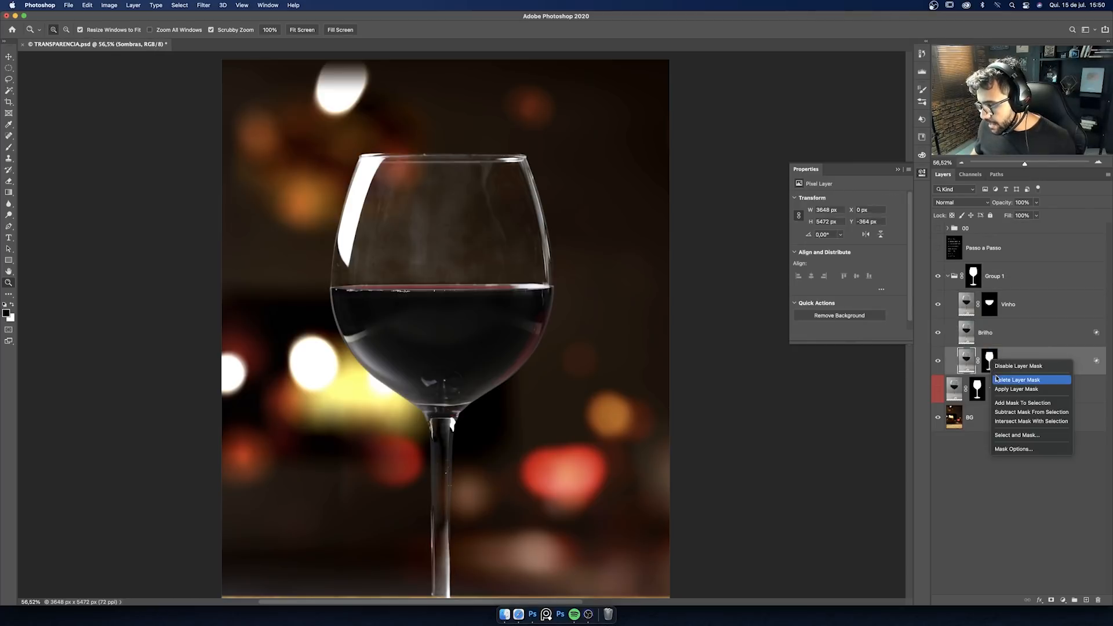
pyautogui.click(1012, 377)
# Step: Feather the Vinho layer mask by 3.3 px to soften the wine's upper edge
pyautogui.click(989, 304)
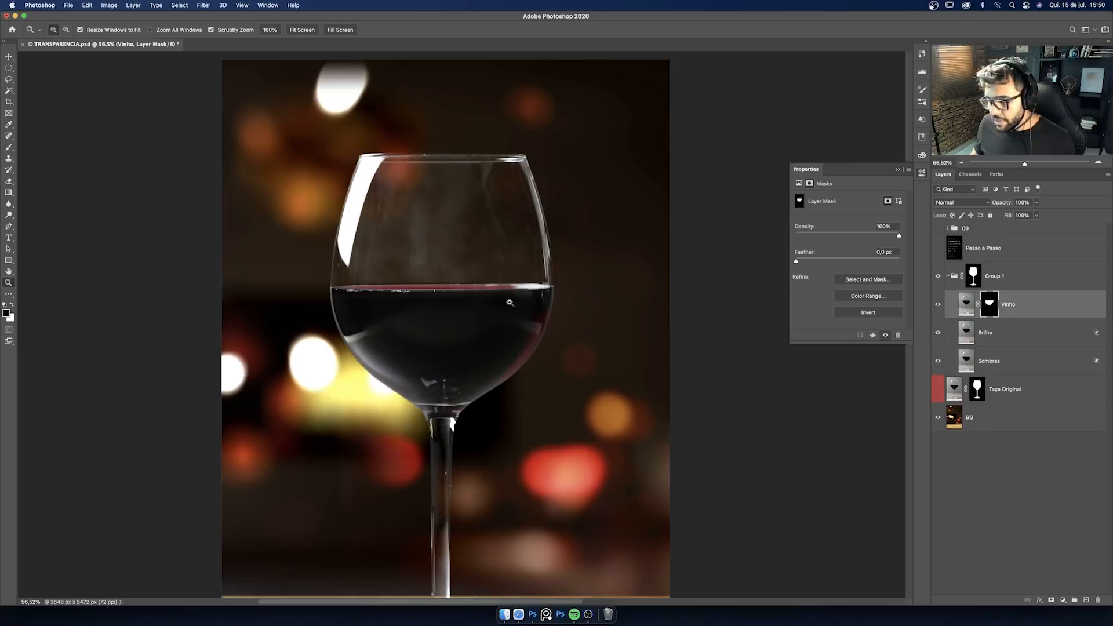
pyautogui.moveTo(385, 291); pyautogui.dragTo(409, 289)
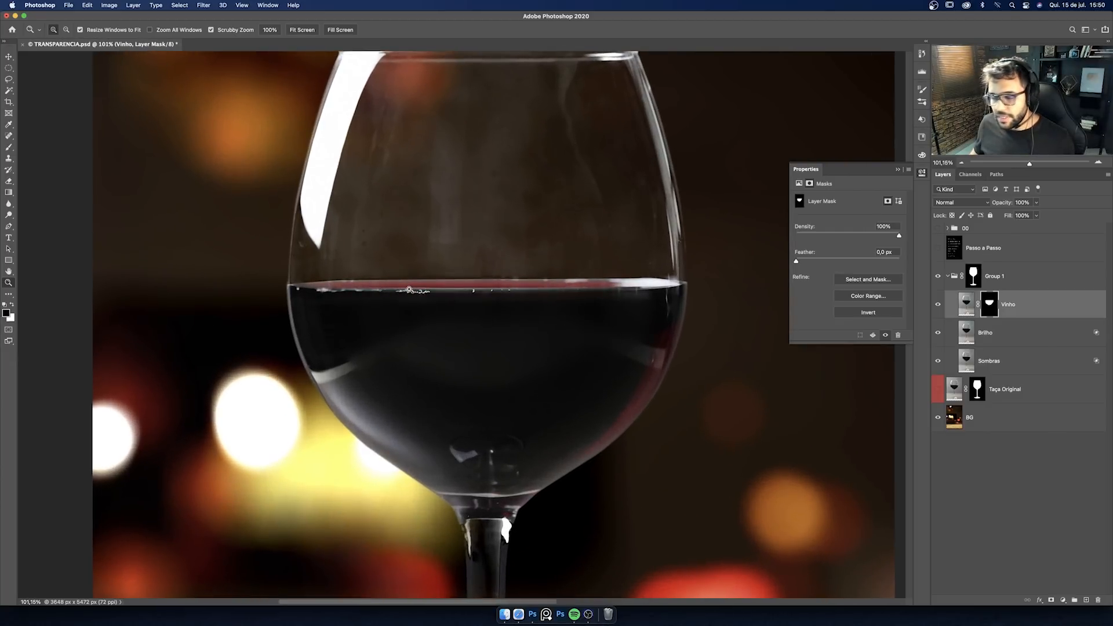
pyautogui.moveTo(438, 293); pyautogui.dragTo(447, 286)
pyautogui.moveTo(733, 290); pyautogui.dragTo(750, 287)
pyautogui.moveTo(626, 269); pyautogui.dragTo(638, 269)
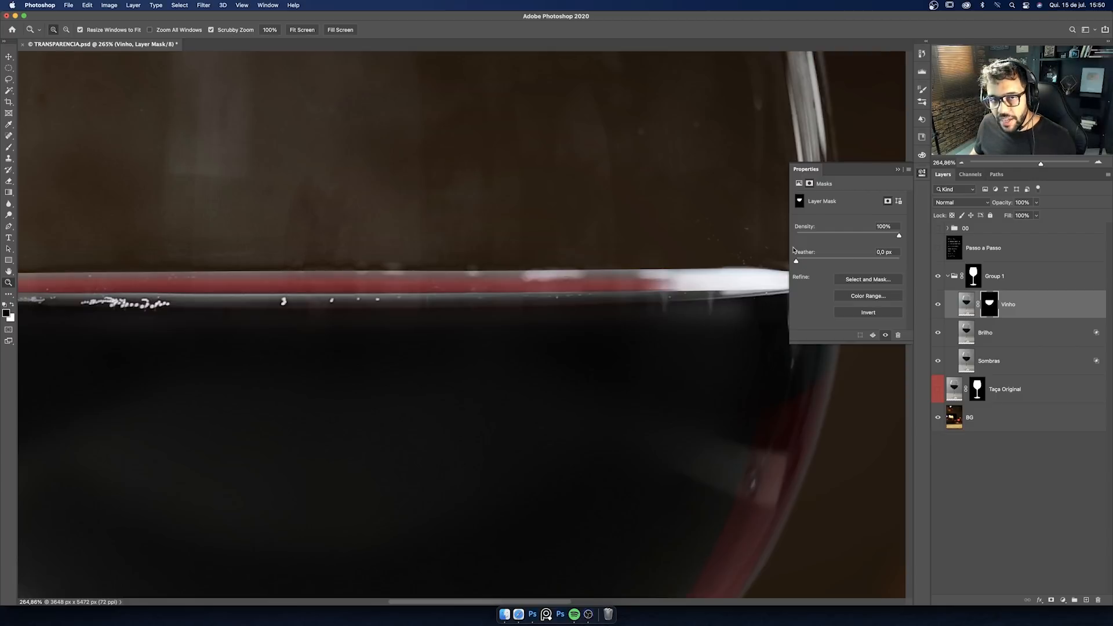
pyautogui.moveTo(799, 261); pyautogui.dragTo(809, 262)
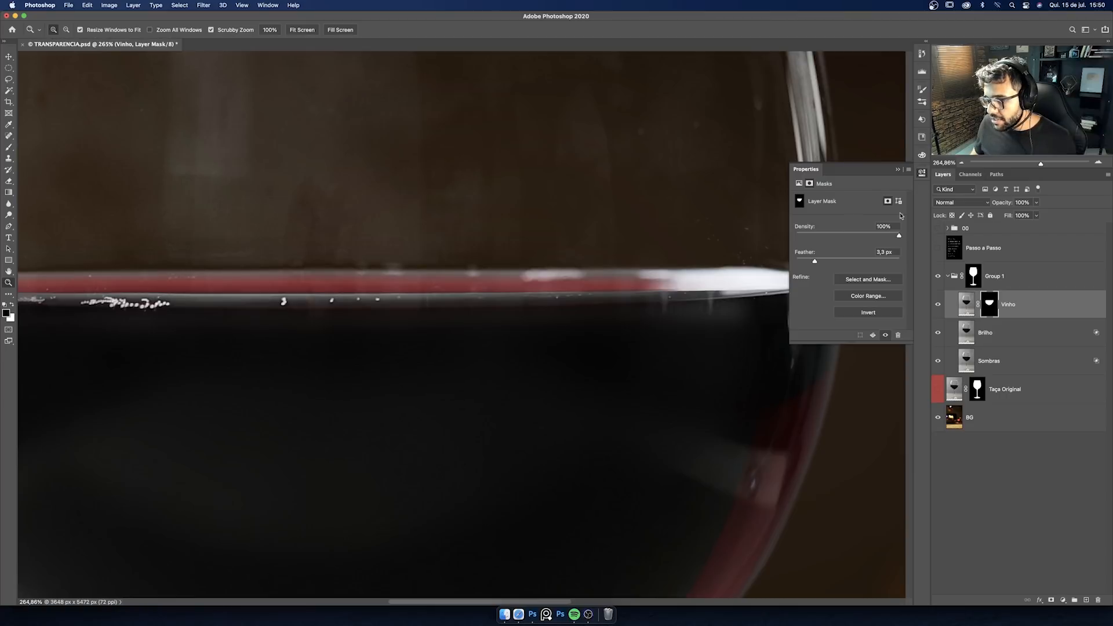
pyautogui.click(897, 171)
# Step: Duplicate Taça Original and place the copy inside Group 1 beneath Sombras
pyautogui.scroll(-6, 755, 210)
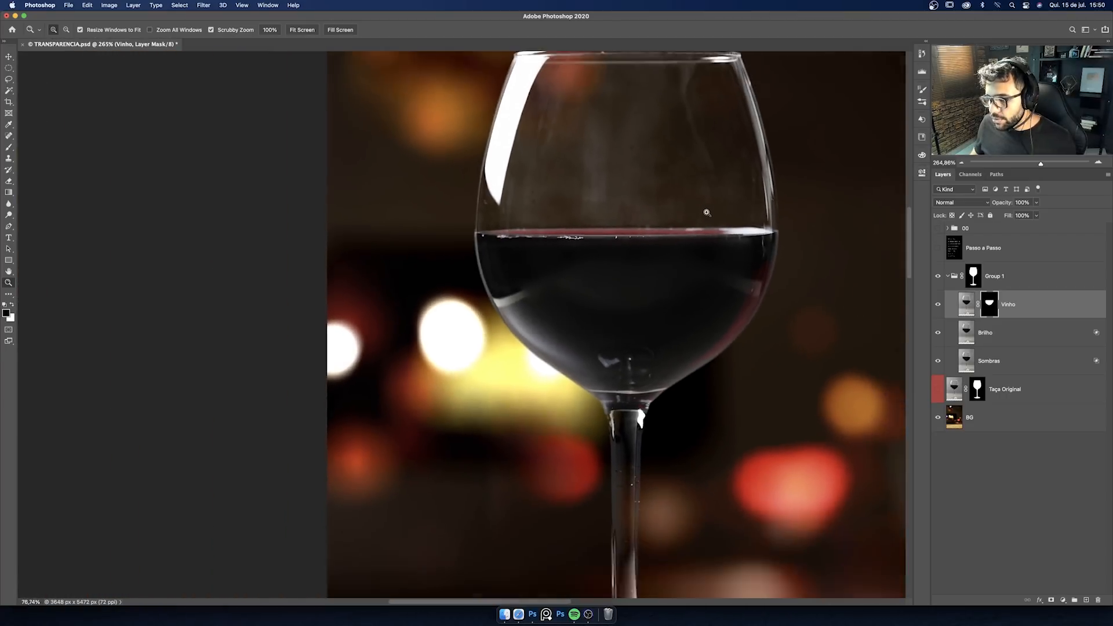
pyautogui.scroll(-3, 613, 217)
pyautogui.scroll(2, 475, 250)
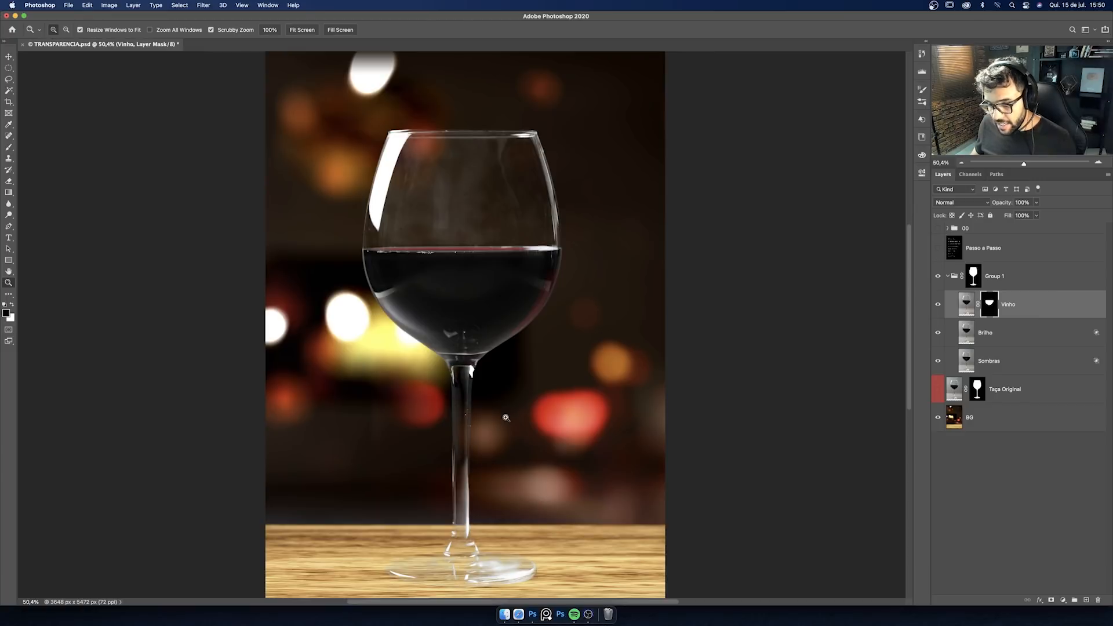
pyautogui.scroll(-3, 504, 418)
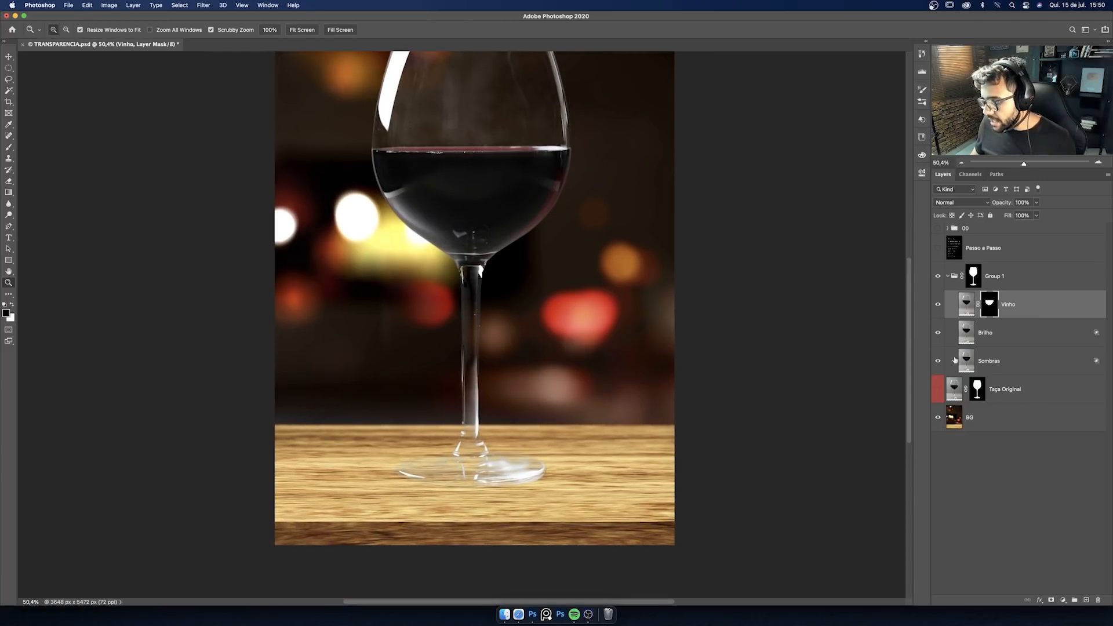
pyautogui.click(1032, 398)
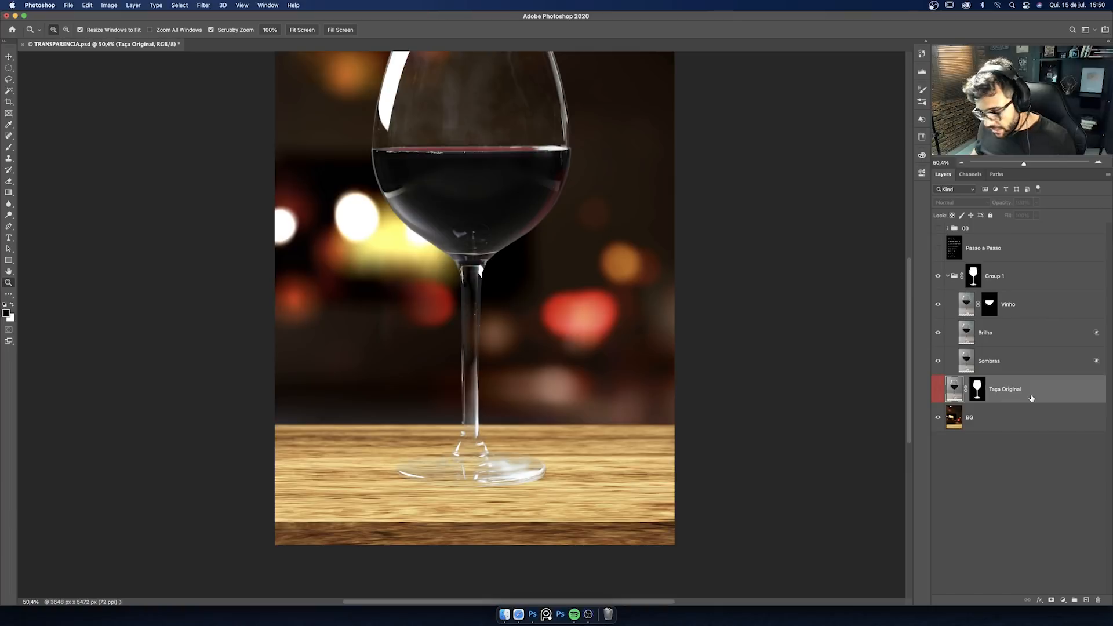
pyautogui.press('super+j')
pyautogui.moveTo(1023, 387); pyautogui.dragTo(1021, 375)
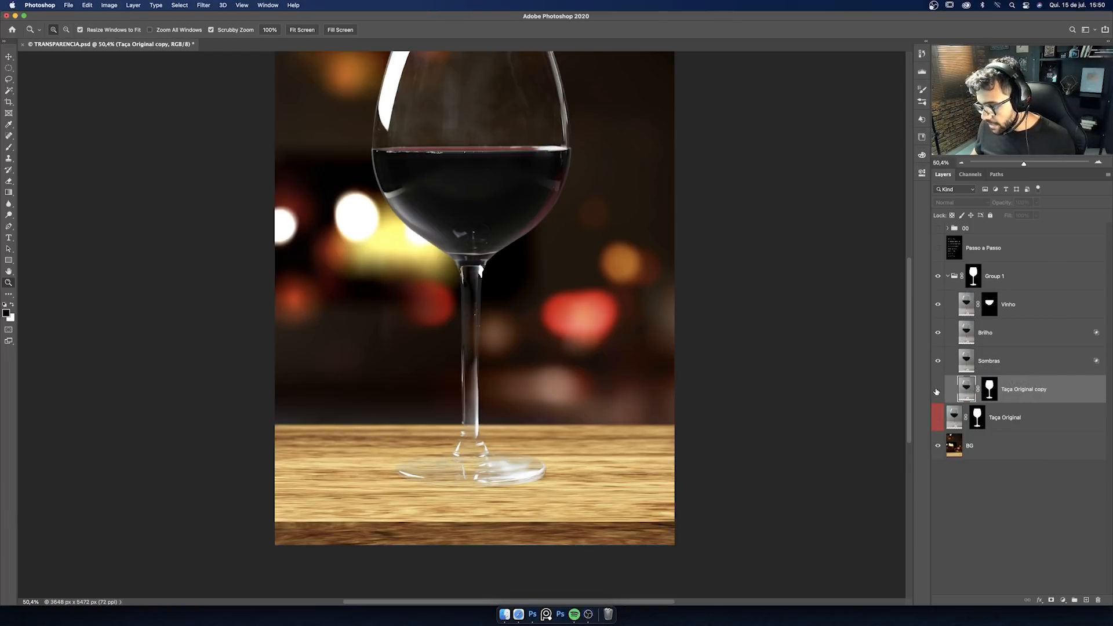
# Step: Apply the layer mask of the Taça Original copy and rename that layer Base
pyautogui.rightClick(989, 387)
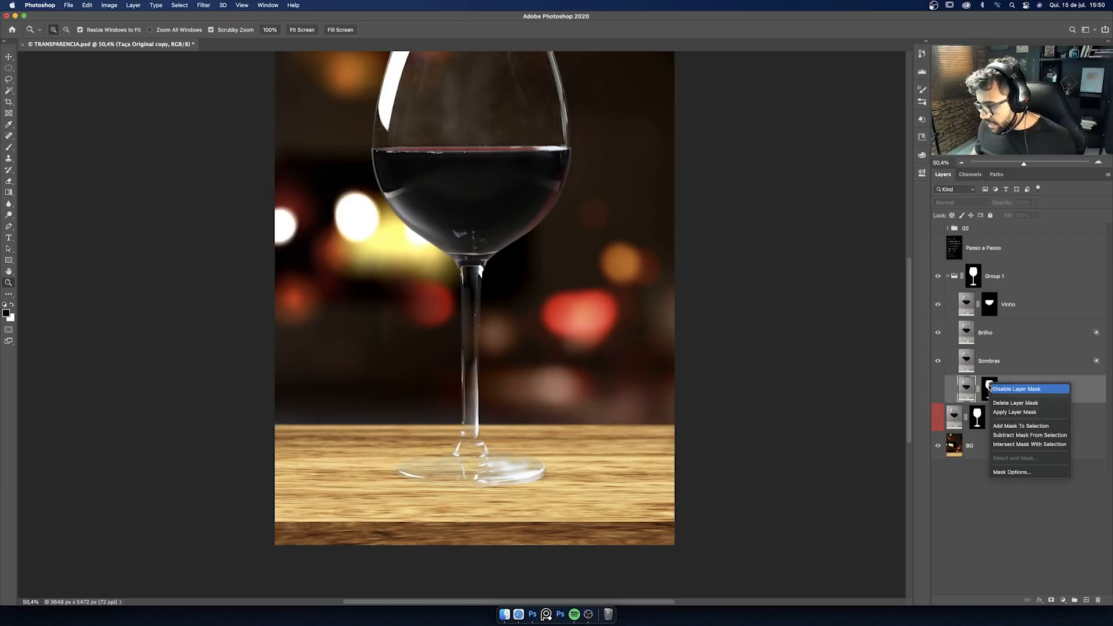
pyautogui.click(1013, 415)
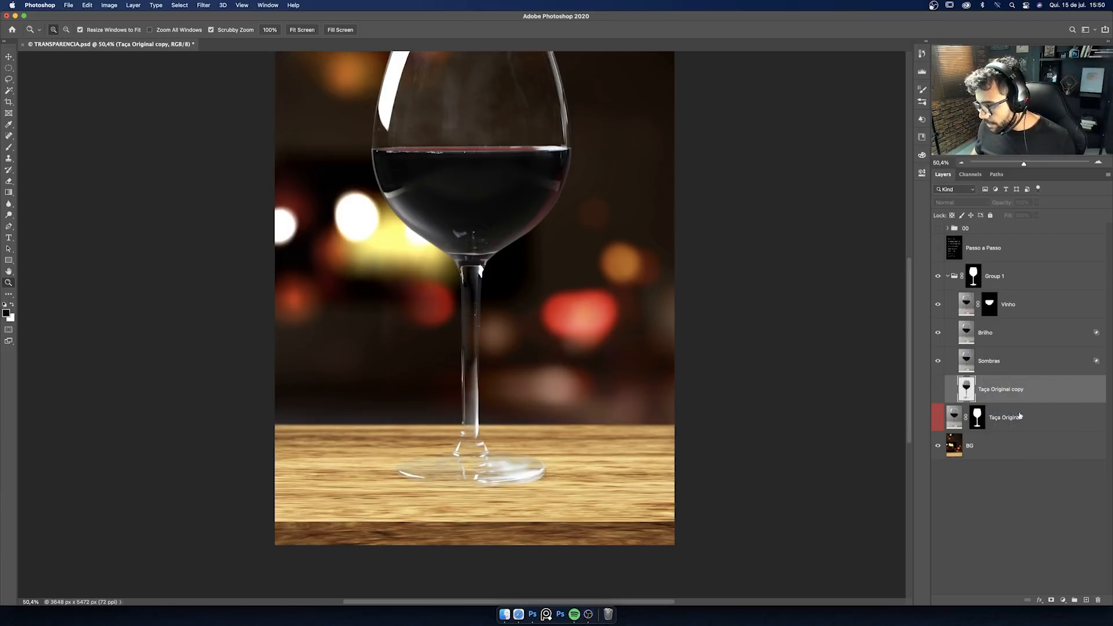
pyautogui.write('Base')
pyautogui.press('Return')
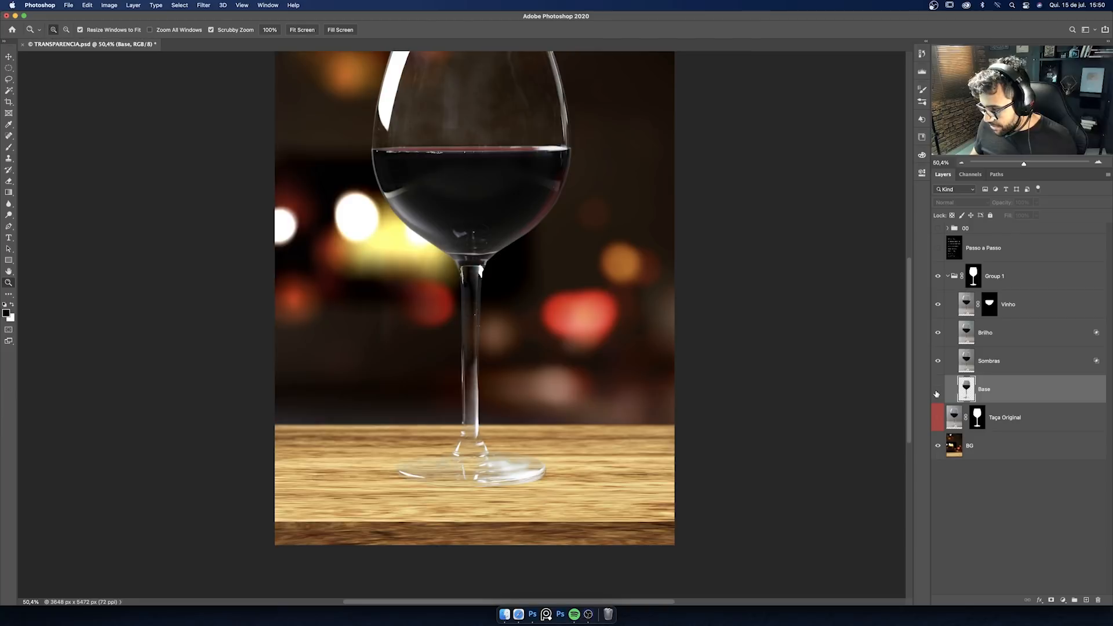
# Step: Show the Base layer and set its Blend If This Layer black point, split, to 65 / 217
pyautogui.click(937, 392)
pyautogui.moveTo(470, 474); pyautogui.dragTo(495, 474)
pyautogui.hscroll(-2, 560, 448)
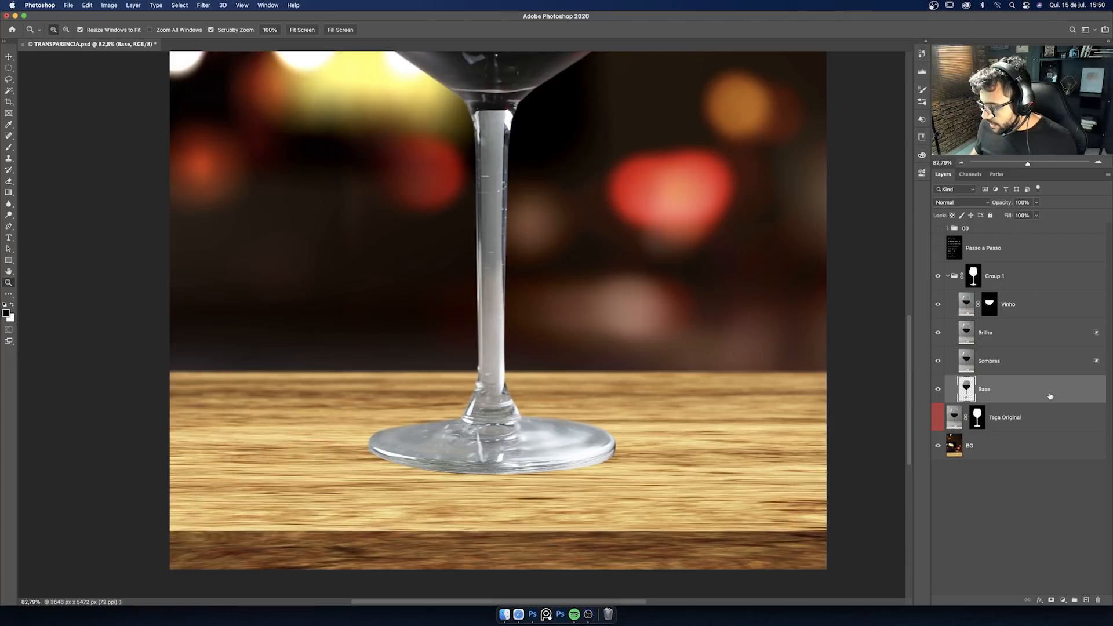
pyautogui.doubleClick(1050, 396)
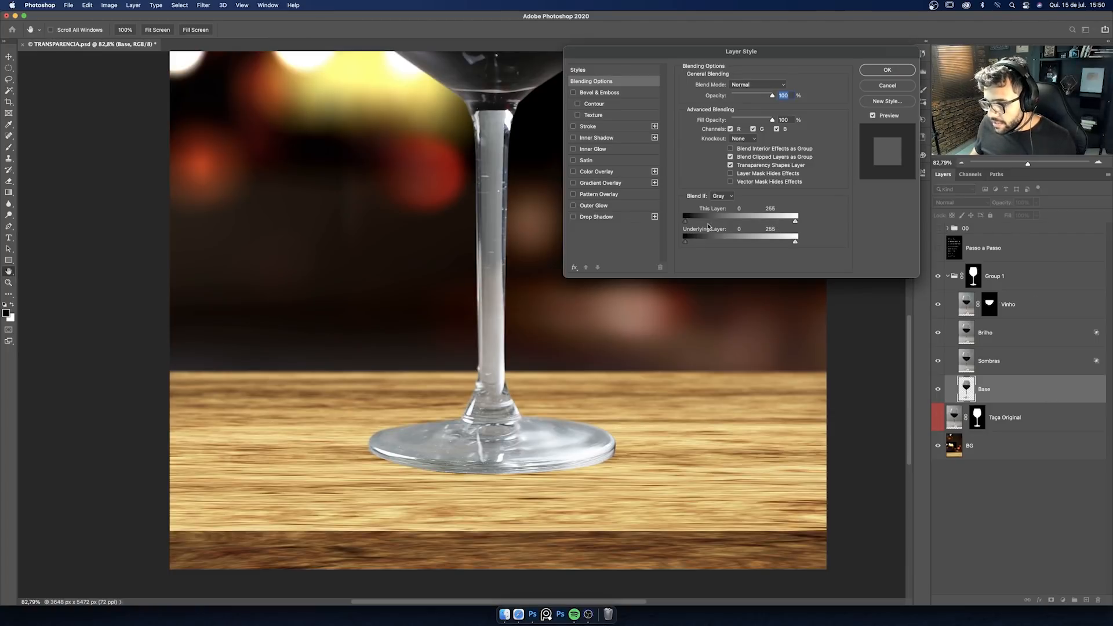
pyautogui.press('alt')
pyautogui.moveTo(691, 224); pyautogui.dragTo(770, 228)
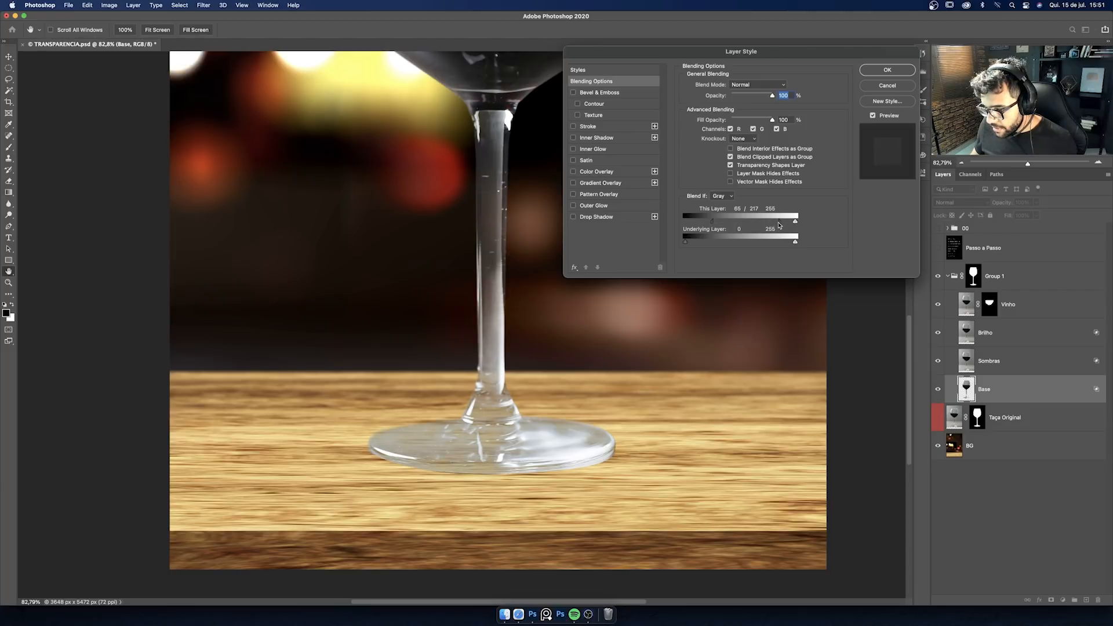
pyautogui.click(883, 70)
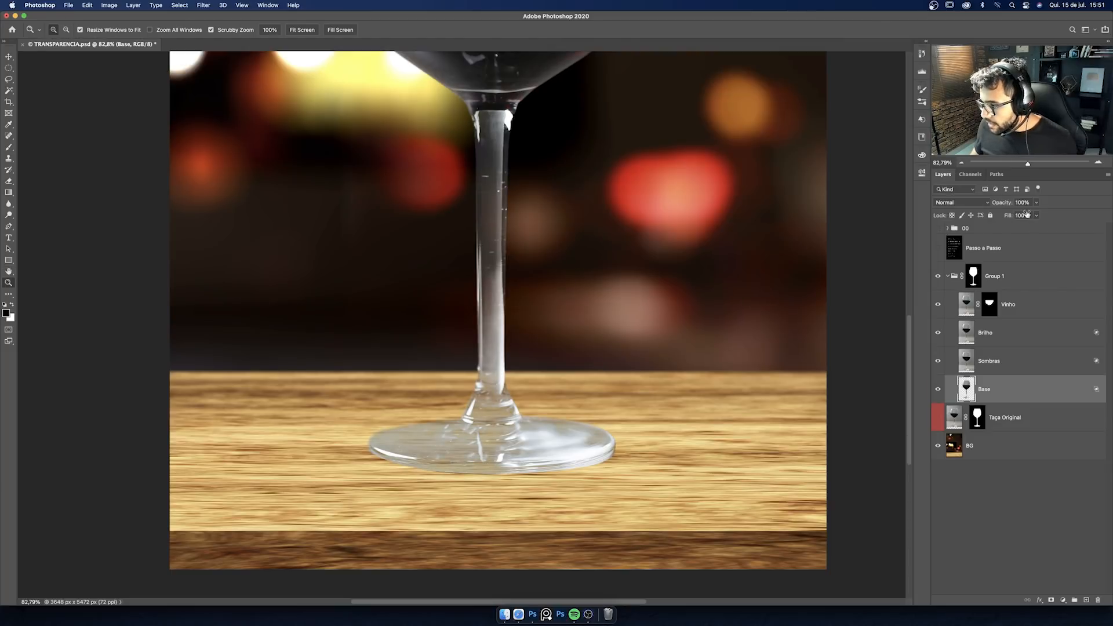
# Step: Reduce the Base layer's opacity to 80%
pyautogui.click(1037, 202)
pyautogui.moveTo(1036, 215); pyautogui.dragTo(1029, 215)
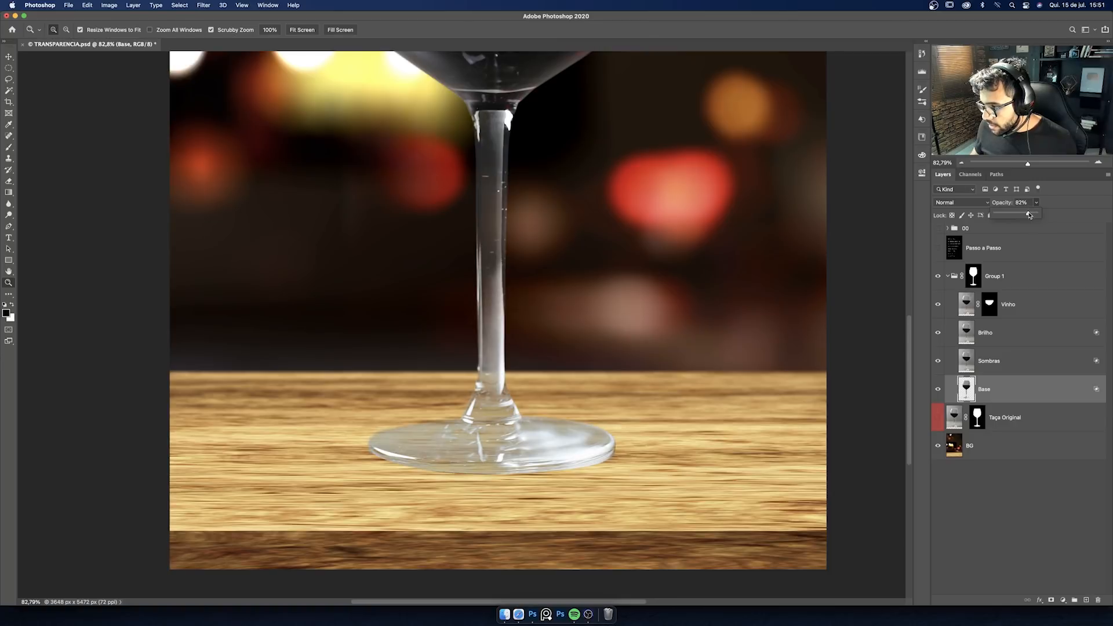
pyautogui.moveTo(546, 228); pyautogui.dragTo(512, 231)
pyautogui.click(515, 328)
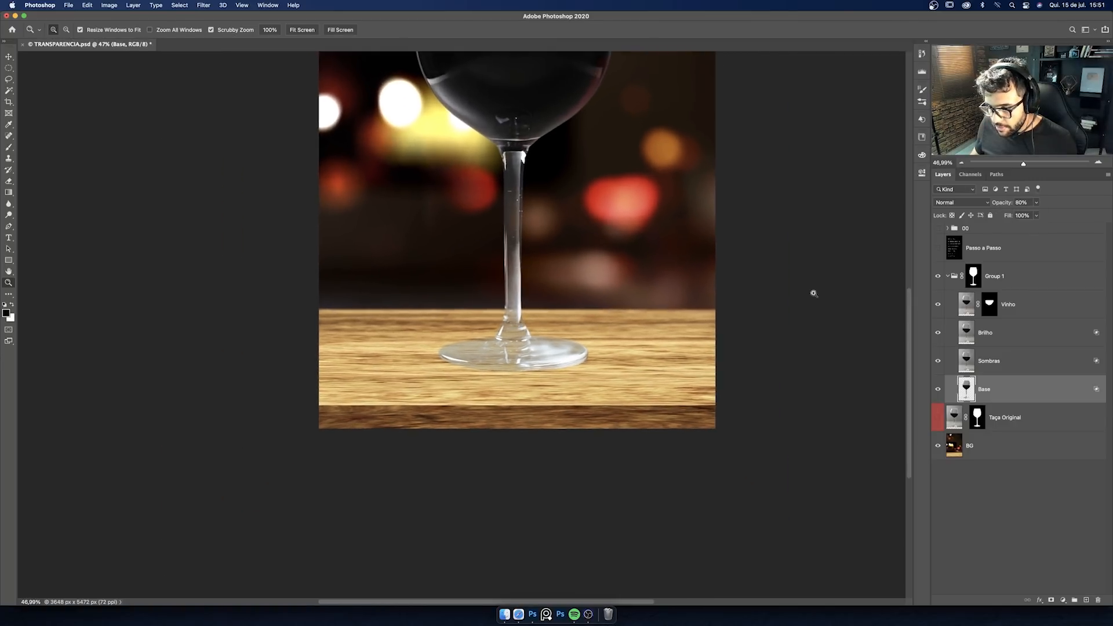
# Step: Compare the stem and foot with Base hidden and shown, and set the Base layer's opacity to 60%
pyautogui.click(939, 390)
pyautogui.click(939, 390)
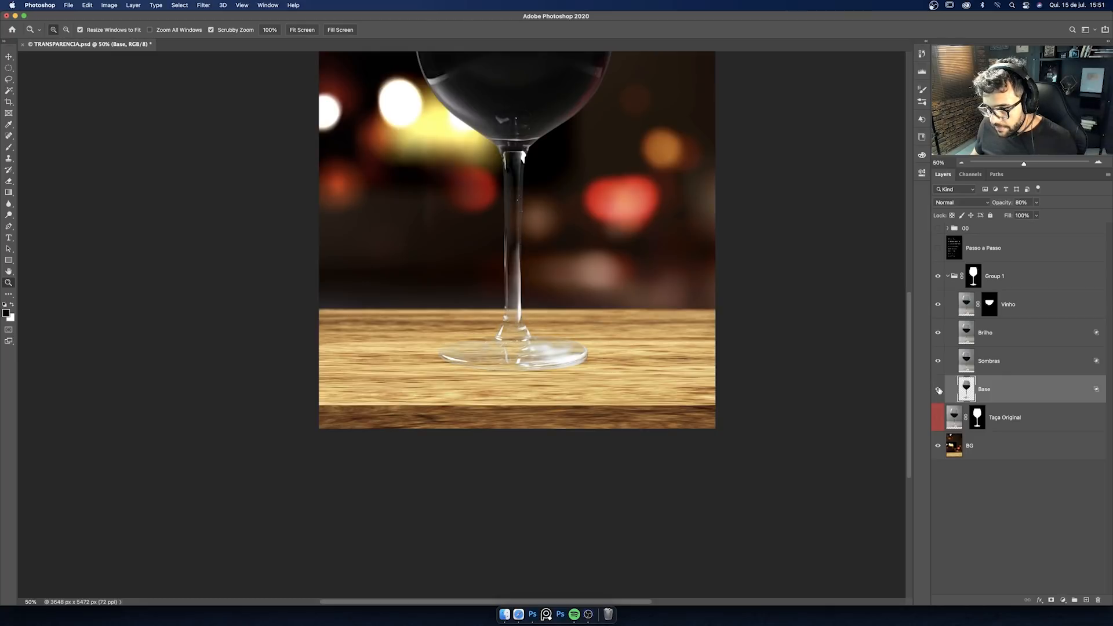
pyautogui.click(939, 390)
pyautogui.click(939, 390)
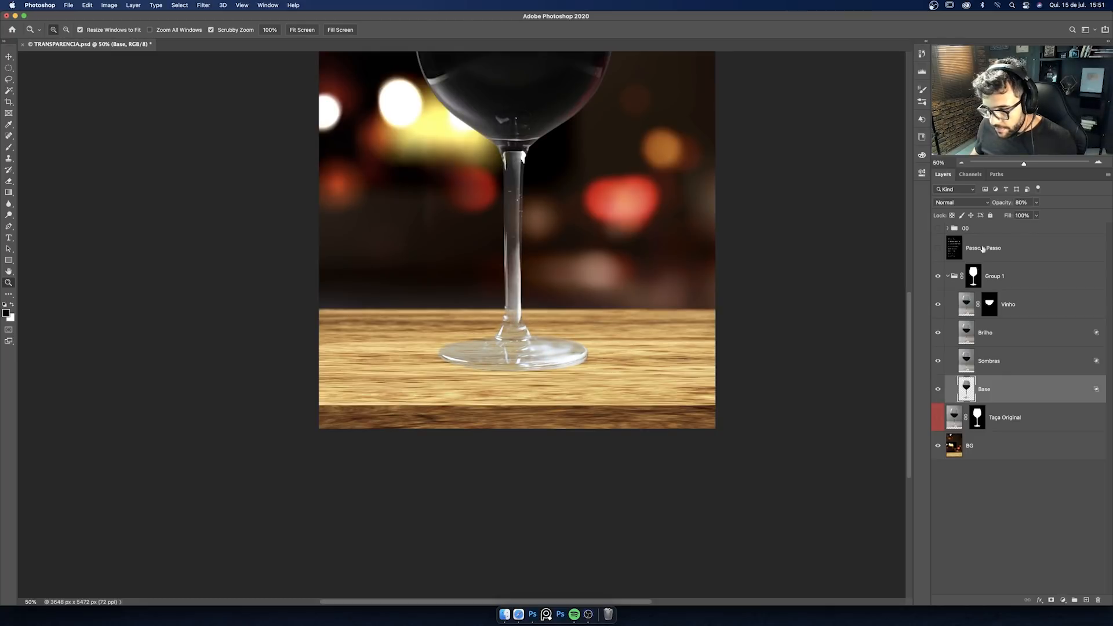
pyautogui.click(1001, 203)
pyautogui.write('60')
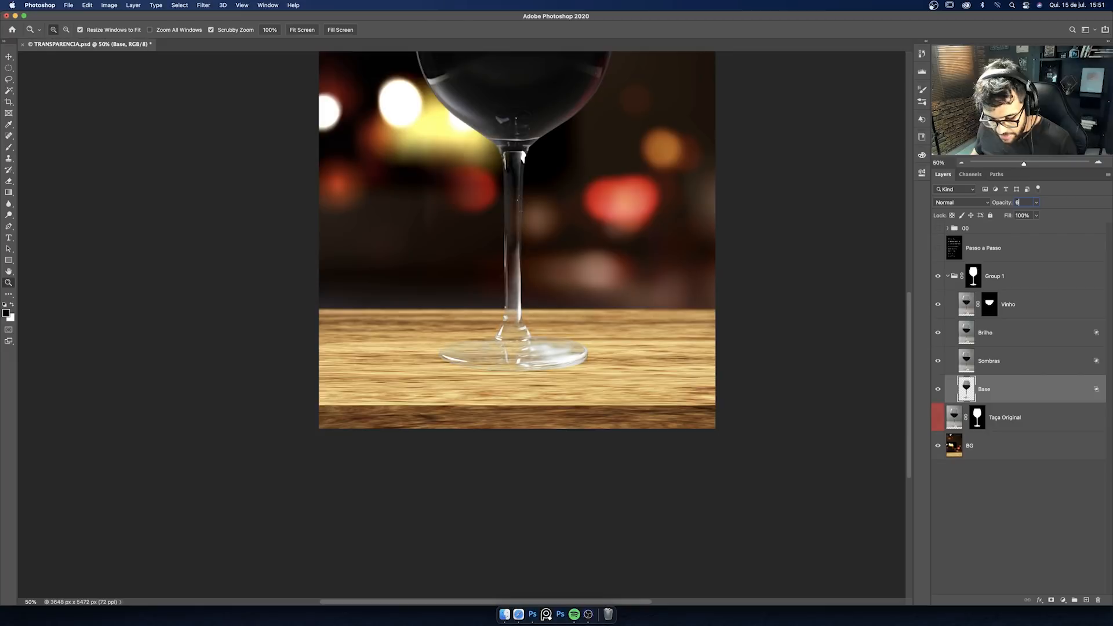
pyautogui.moveTo(555, 300); pyautogui.dragTo(579, 331)
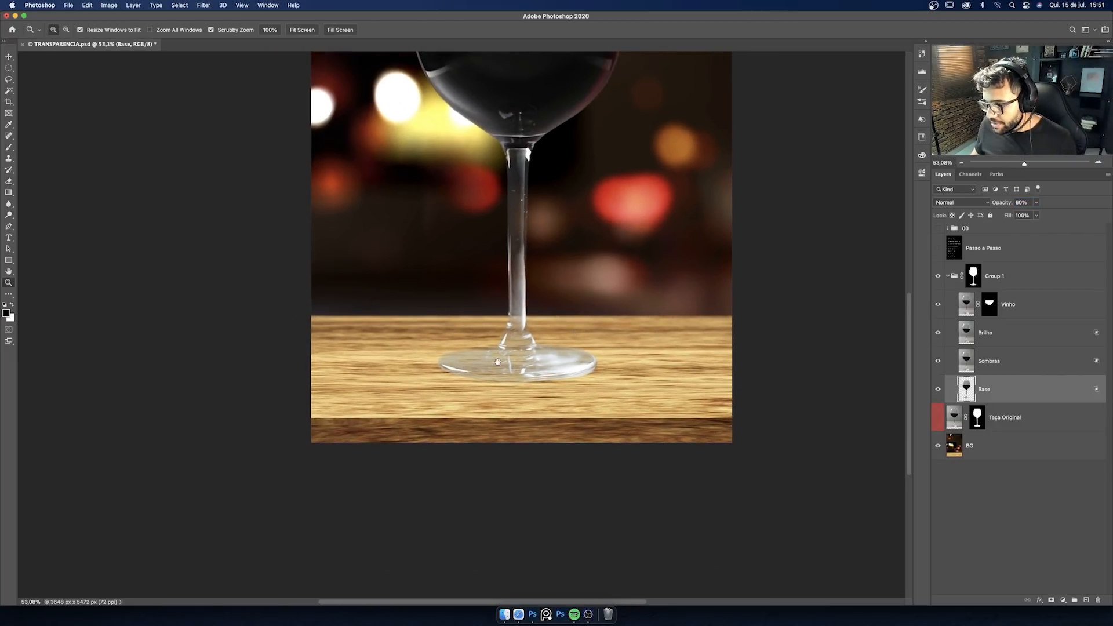
# Step: Compare the whole glass with the Base layer hidden and shown
pyautogui.moveTo(498, 362); pyautogui.dragTo(516, 362)
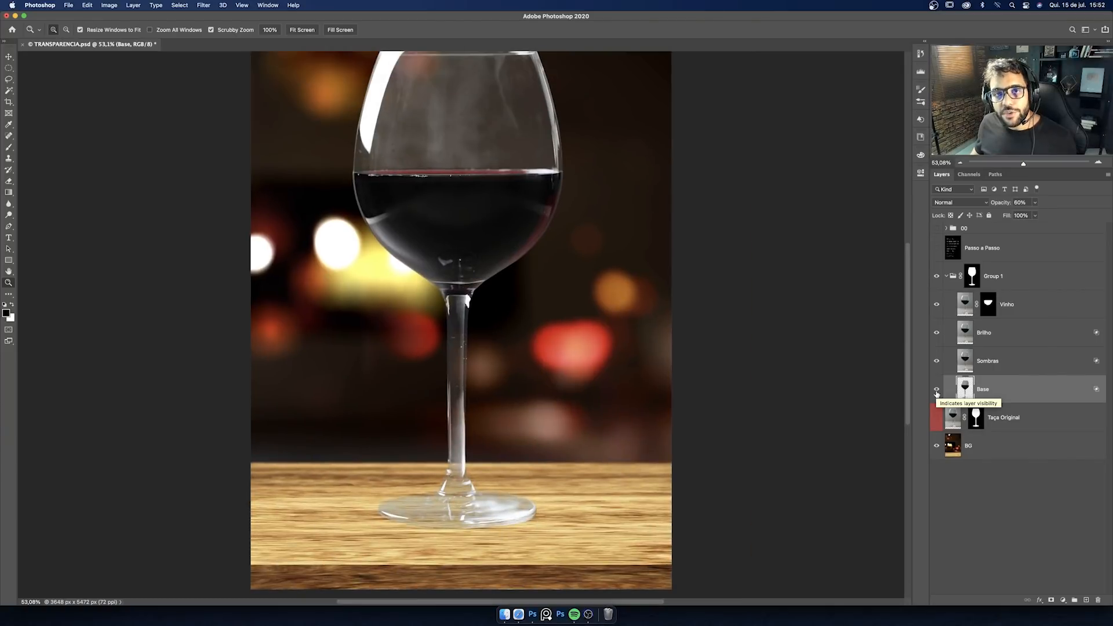
pyautogui.click(936, 391)
pyautogui.click(936, 391)
pyautogui.click(936, 392)
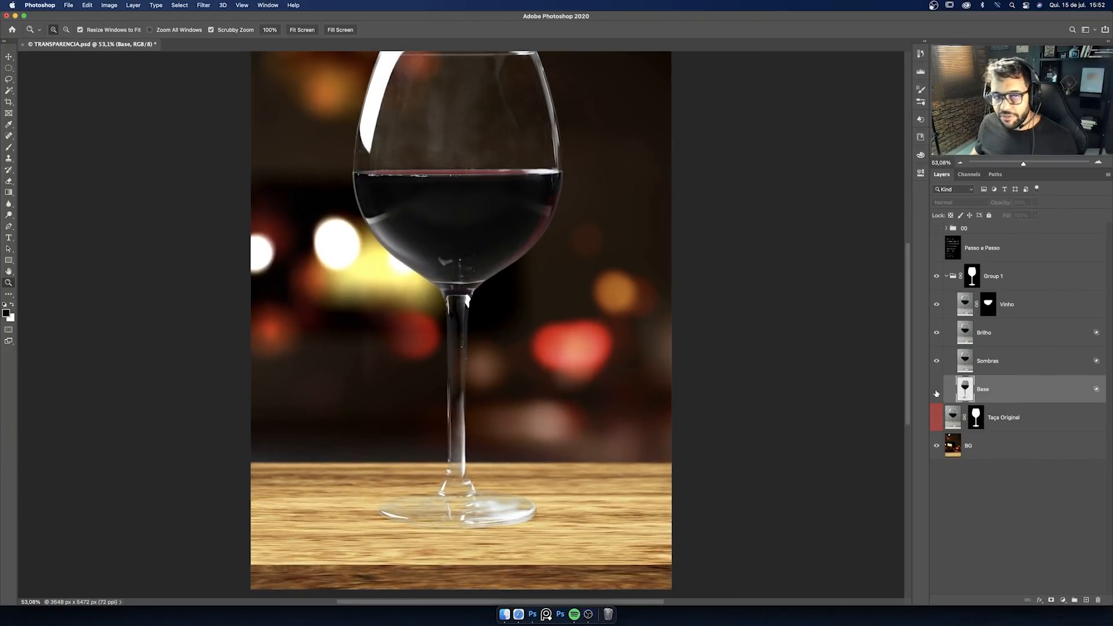
pyautogui.click(936, 391)
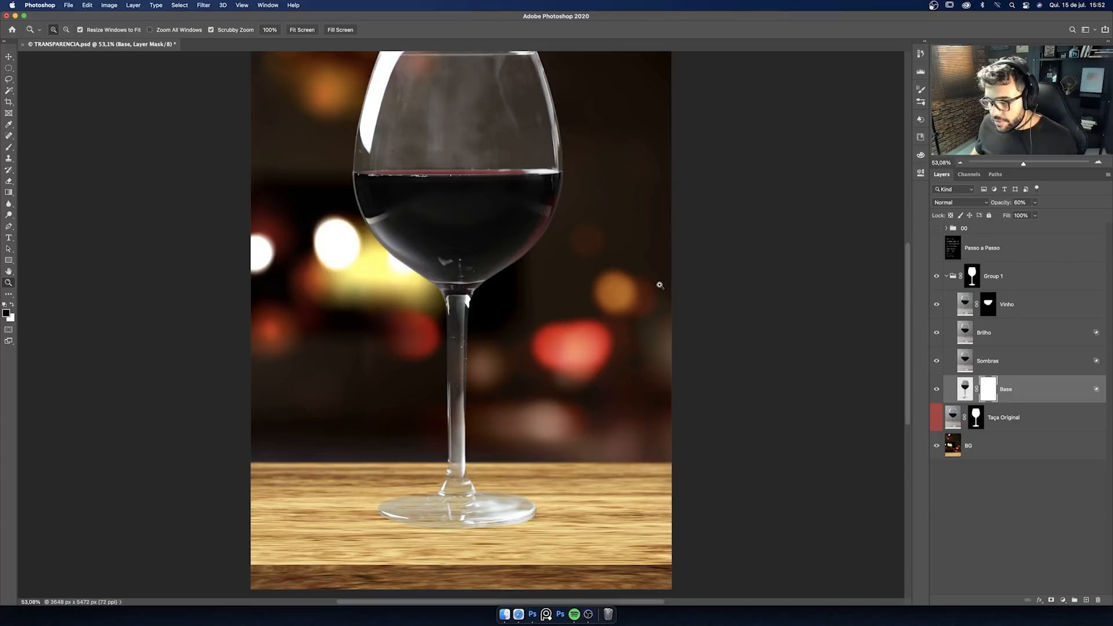
# Step: Add a layer mask to Base and hide the layer over the glass bowl with black linear gradients at 100% opacity
pyautogui.moveTo(658, 286); pyautogui.dragTo(656, 290)
pyautogui.scroll(1, 656, 291)
pyautogui.press('g')
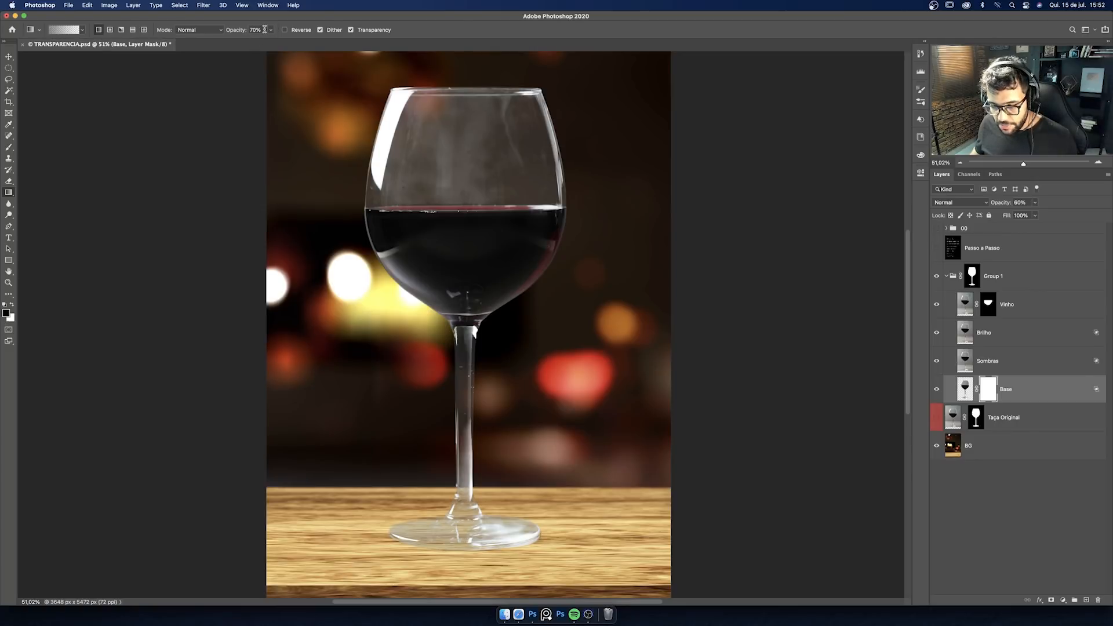
pyautogui.click(270, 30)
pyautogui.moveTo(270, 41); pyautogui.dragTo(455, 222)
pyautogui.moveTo(454, 102); pyautogui.dragTo(456, 249)
pyautogui.moveTo(453, 138); pyautogui.dragTo(453, 253)
pyautogui.moveTo(459, 206); pyautogui.dragTo(460, 292)
pyautogui.moveTo(444, 217); pyautogui.dragTo(468, 410)
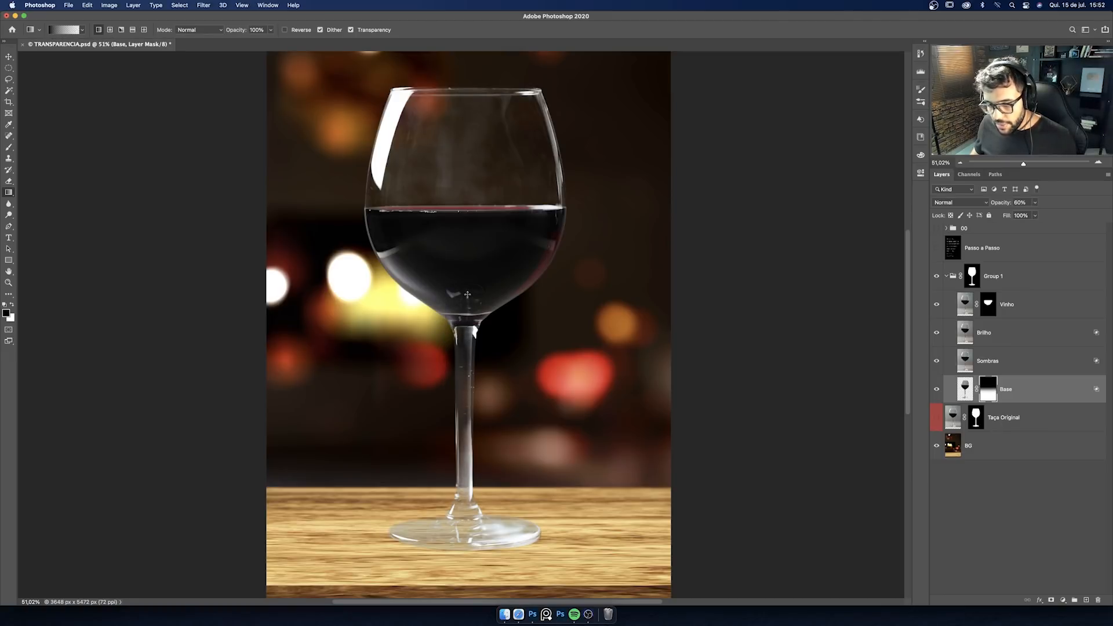
# Step: Soften the Base mask's fade along the stem with 60% opacity gradients and compare the glass with Base hidden and shown
pyautogui.press('6')
pyautogui.moveTo(459, 309); pyautogui.dragTo(474, 468)
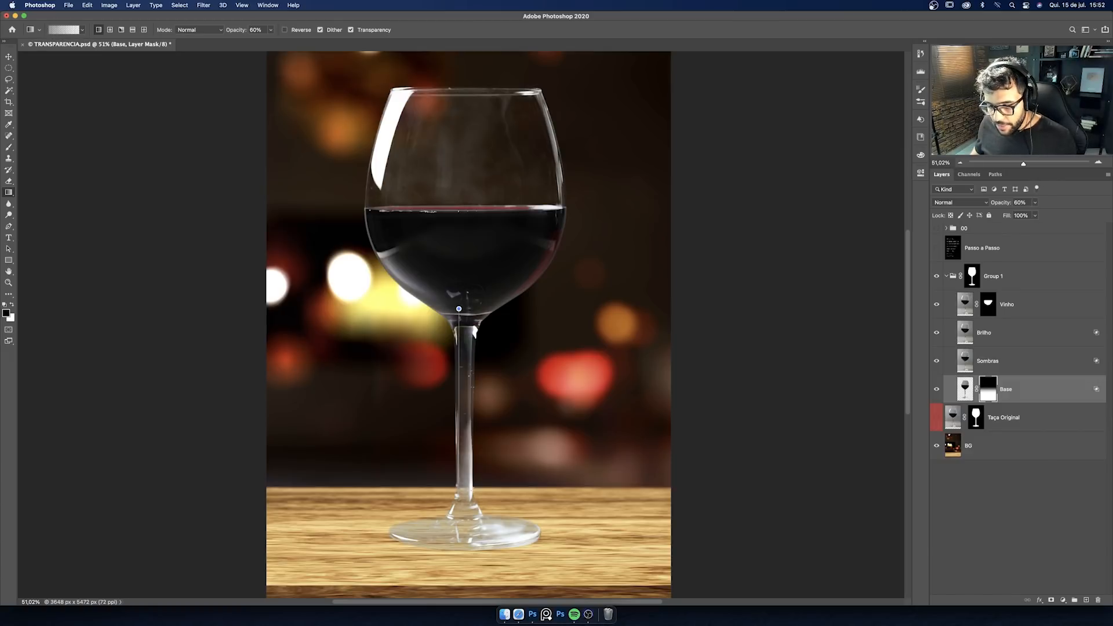
pyautogui.moveTo(459, 309); pyautogui.dragTo(462, 452)
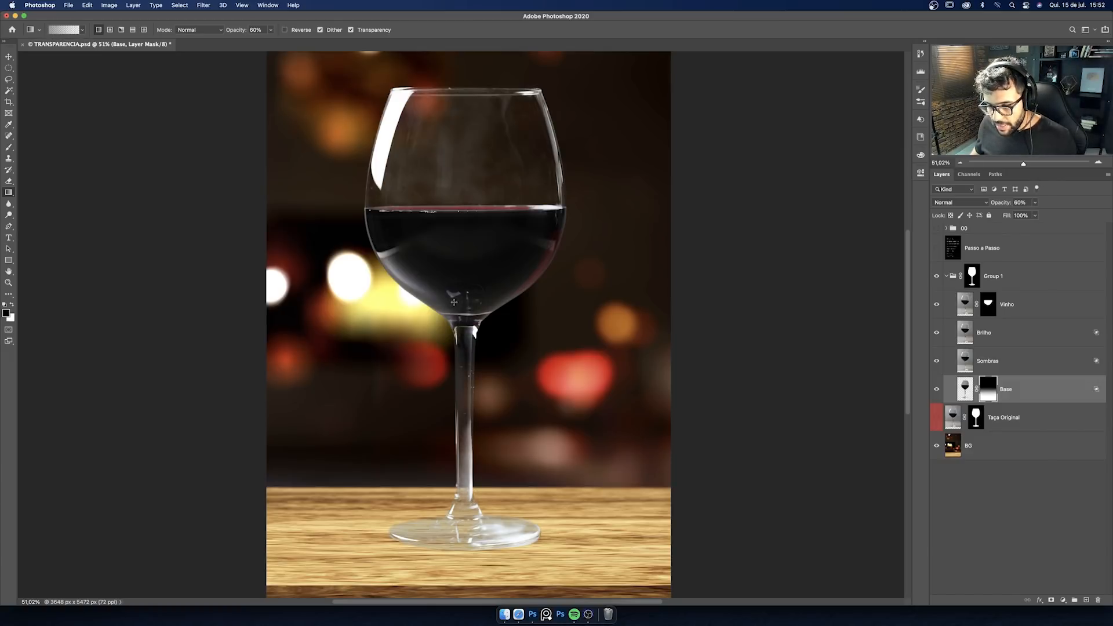
pyautogui.click(936, 389)
pyautogui.click(937, 389)
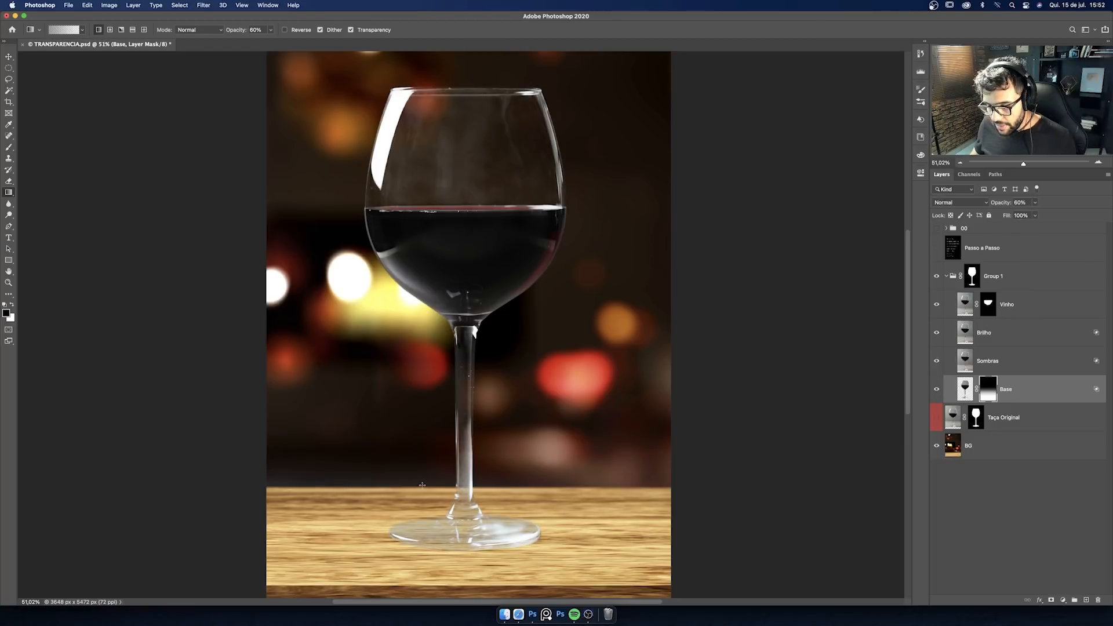
pyautogui.moveTo(462, 294); pyautogui.dragTo(464, 462)
pyautogui.moveTo(461, 406); pyautogui.dragTo(491, 472)
pyautogui.press('z')
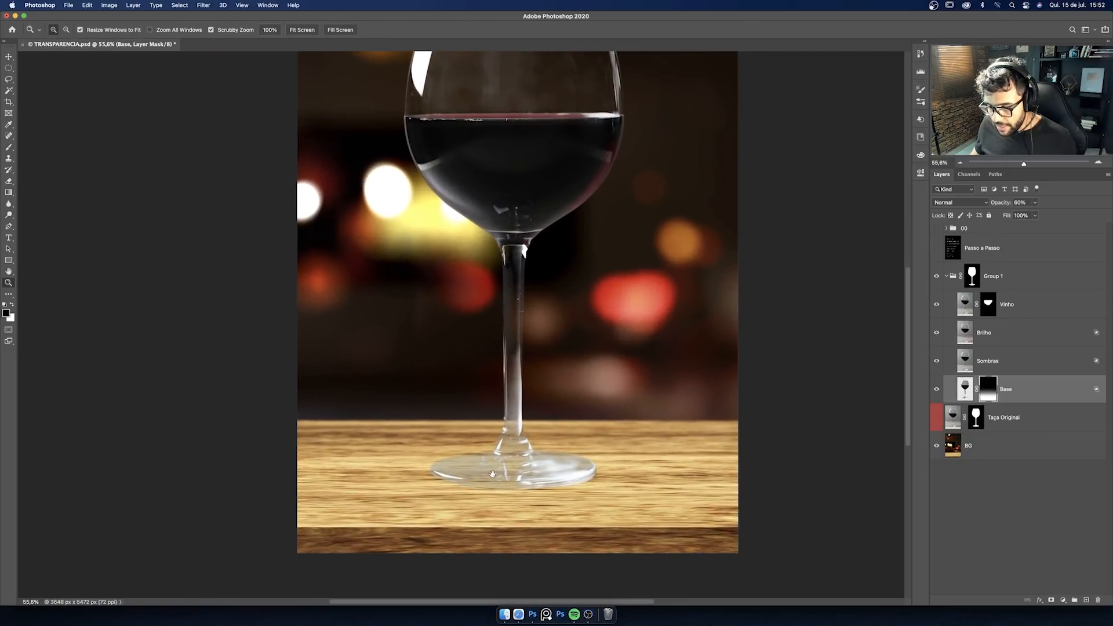
pyautogui.click(936, 391)
pyautogui.click(936, 391)
# Step: Review the Passo a Passo checklist, hide it again and collapse Group 1
pyautogui.moveTo(595, 411); pyautogui.dragTo(573, 411)
pyautogui.click(936, 247)
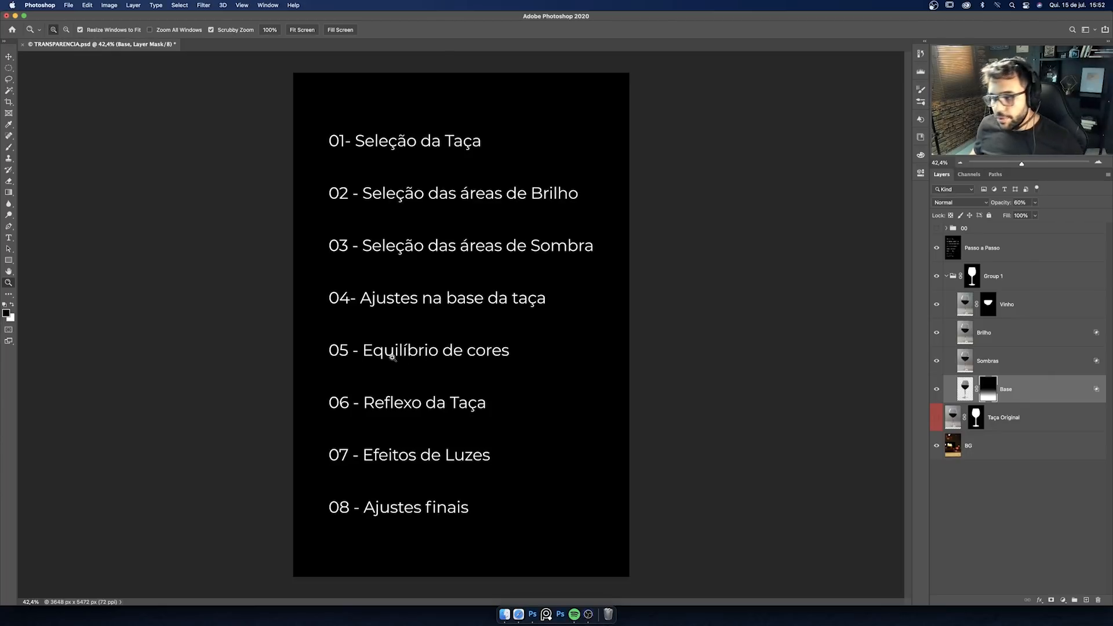
pyautogui.click(939, 249)
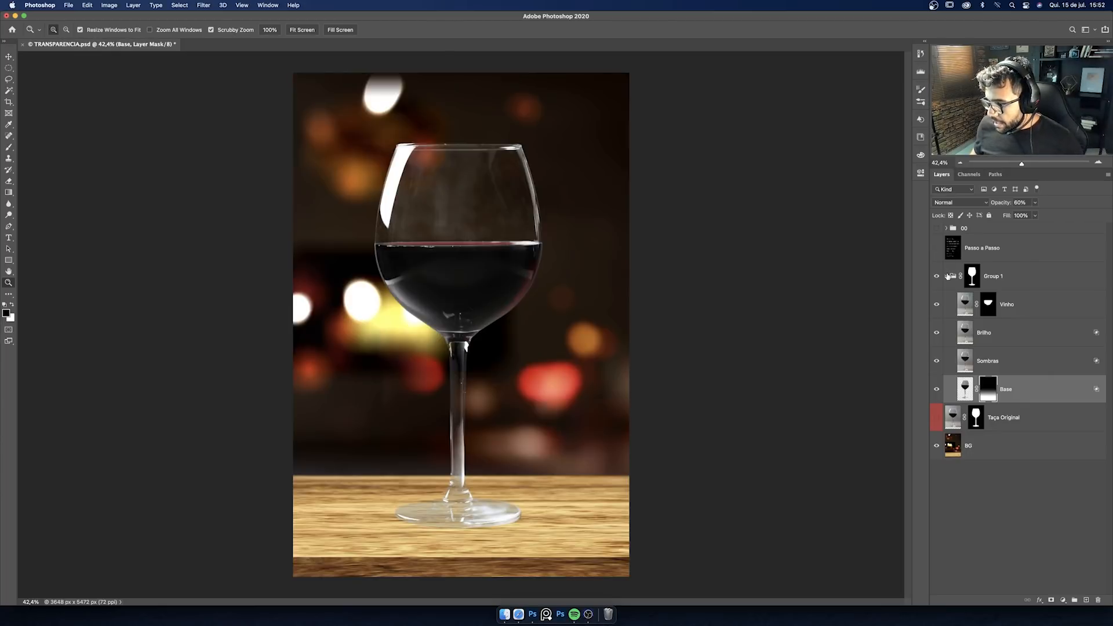
pyautogui.click(945, 277)
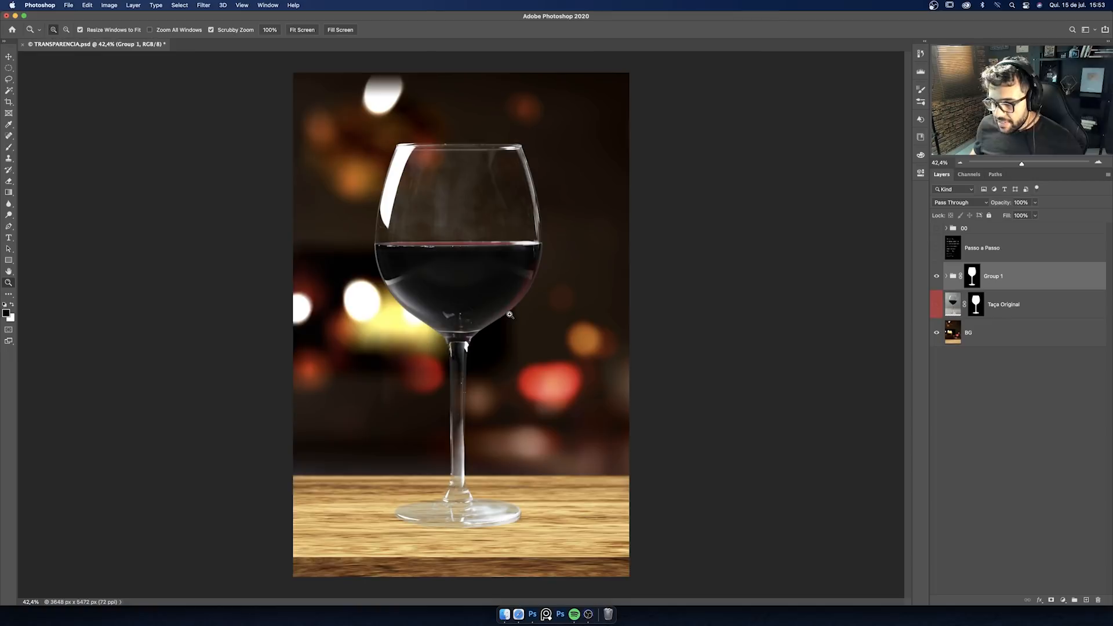
pyautogui.scroll(3, 494, 300)
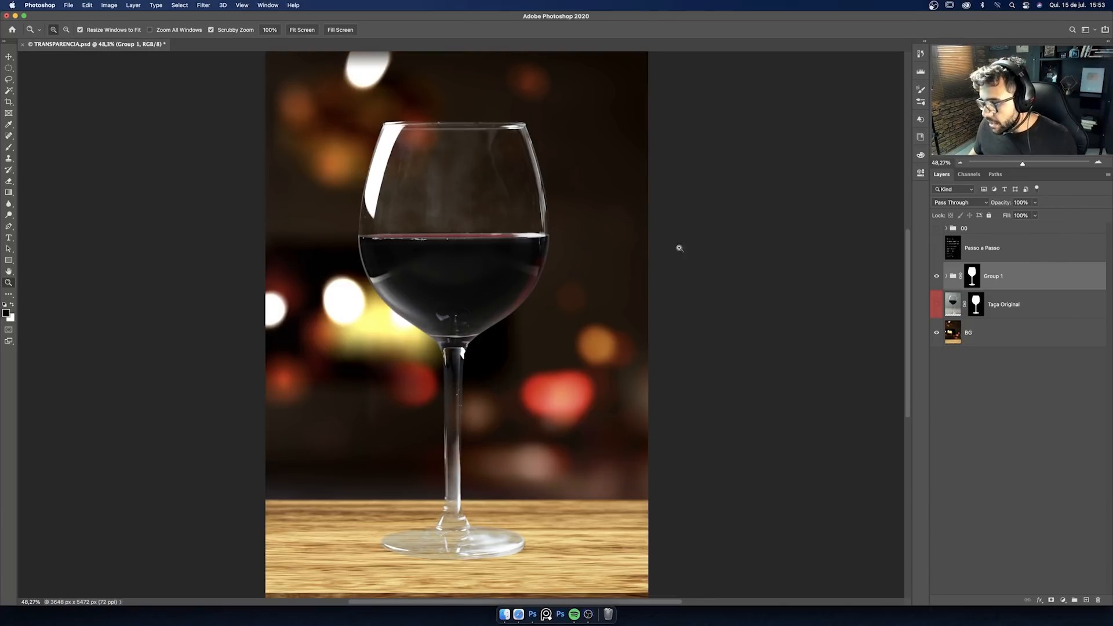
# Step: Duplicate the BG layer, place the copy above Group 1 and rename it Invasao
pyautogui.click(992, 336)
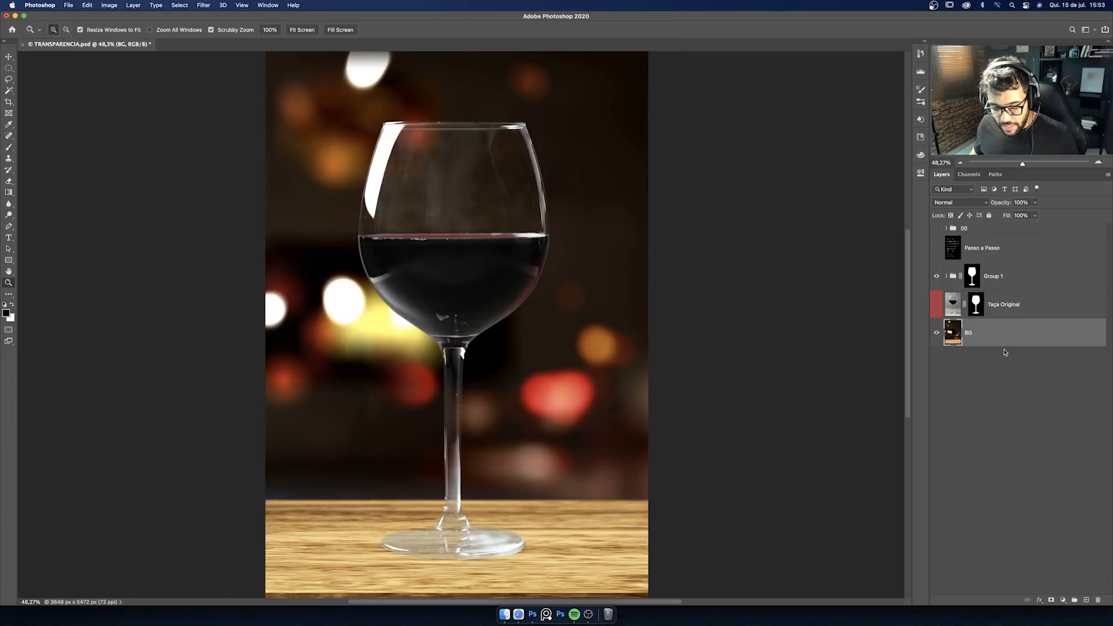
pyautogui.press('super+j')
pyautogui.moveTo(1007, 336); pyautogui.dragTo(1002, 267)
pyautogui.doubleClick(978, 277)
pyautogui.press('BackSpace')
pyautogui.write('Invasao')
pyautogui.press('Return')
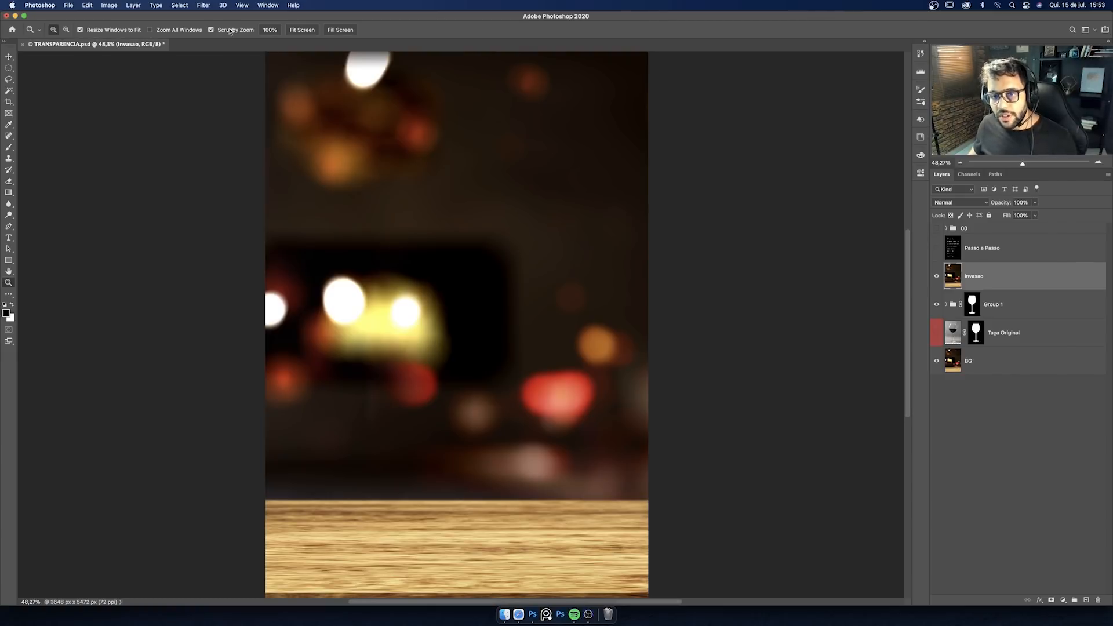
# Step: Apply a Gaussian Blur with a 200-pixel radius to the Invasao layer
pyautogui.click(210, 7)
pyautogui.moveTo(215, 107)
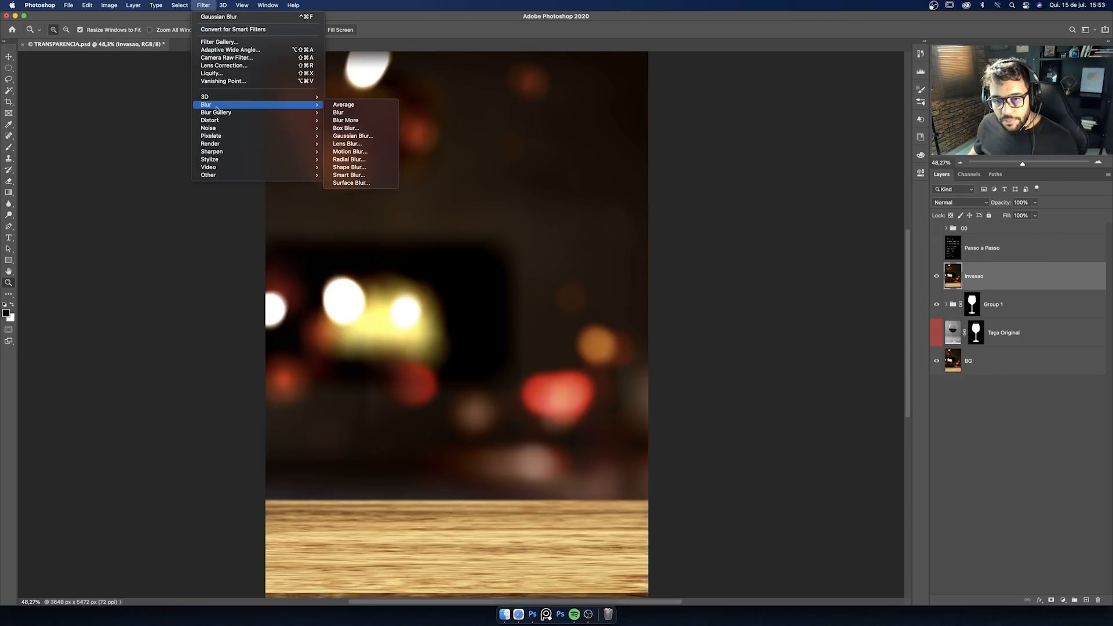
pyautogui.click(353, 137)
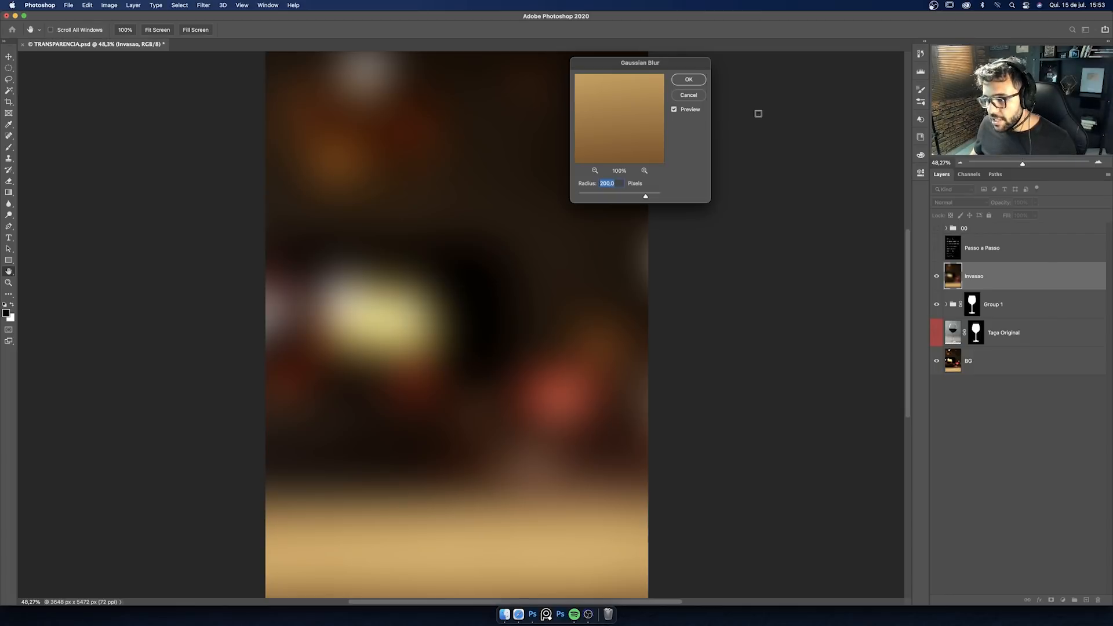
pyautogui.click(690, 78)
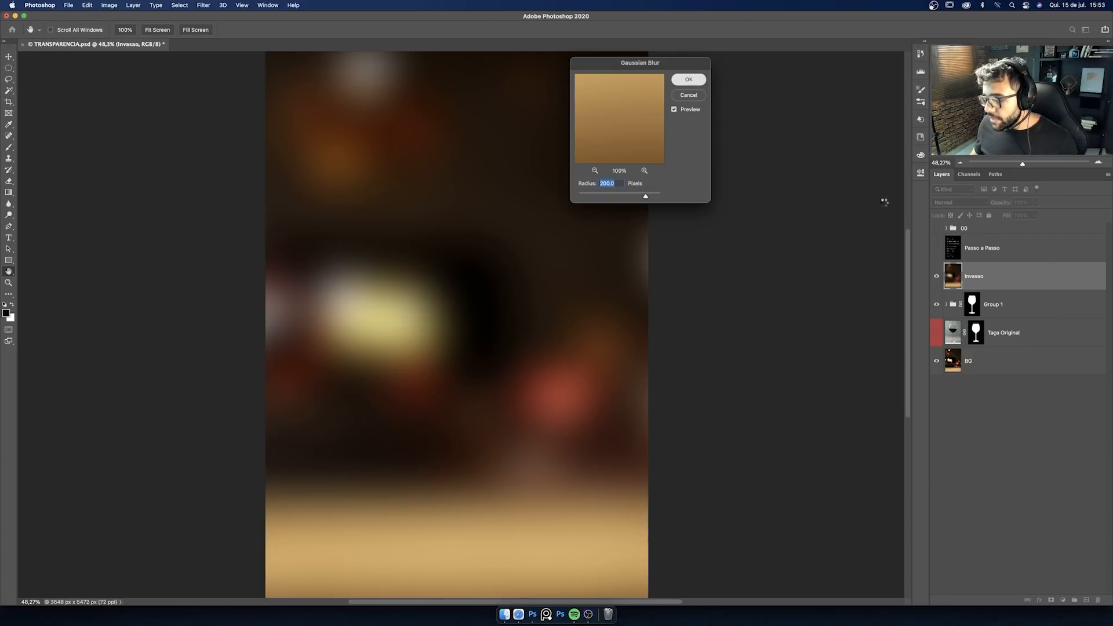
# Step: Move the Invasao layer to the top of Group 1 and rename the group Taça
pyautogui.moveTo(1007, 289)
pyautogui.mouseDown()
pyautogui.moveTo(993, 308)
pyautogui.moveTo(994, 273)
pyautogui.mouseUp()
pyautogui.doubleClick(993, 275)
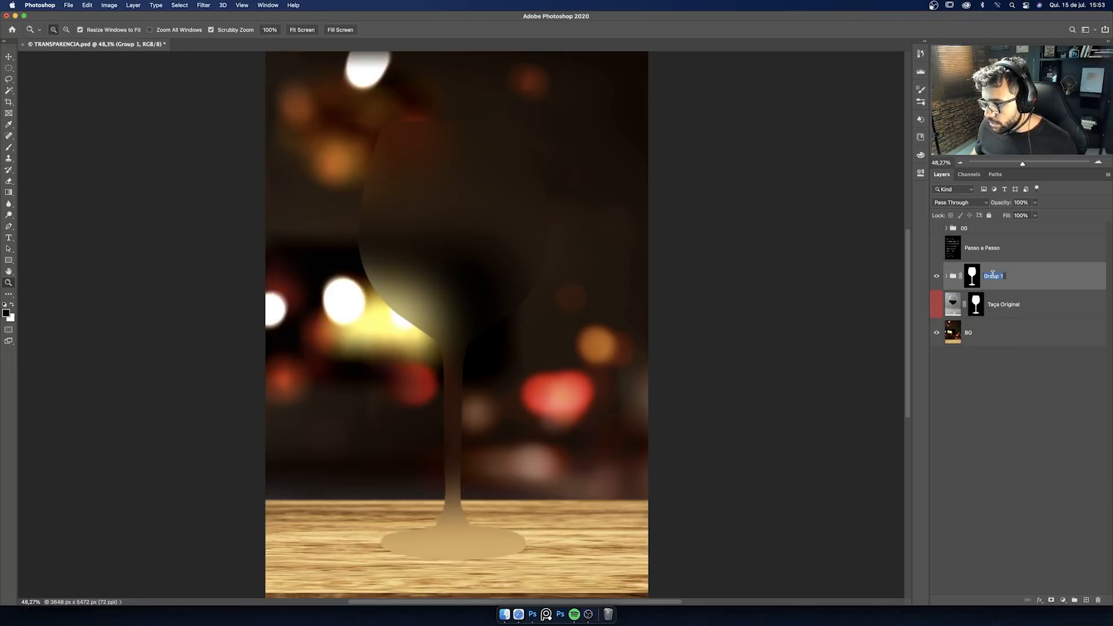
pyautogui.write('Taça')
pyautogui.press('Return')
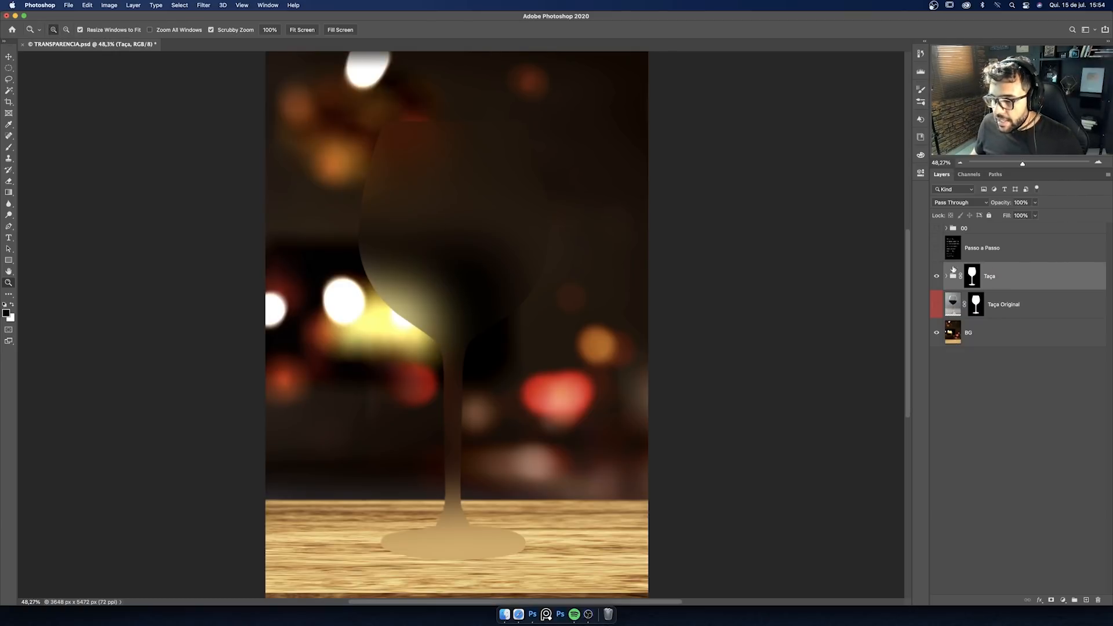
# Step: Expand the Taça group and set the Invasao layer's blend mode to Color
pyautogui.moveTo(450, 154); pyautogui.dragTo(460, 157)
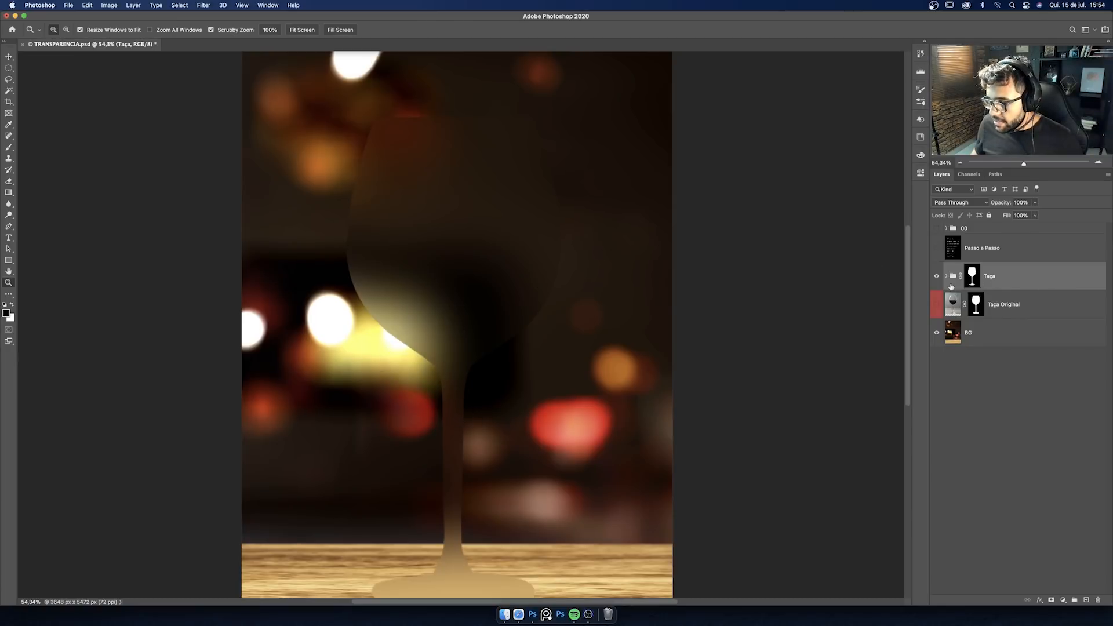
pyautogui.click(947, 277)
pyautogui.click(1025, 316)
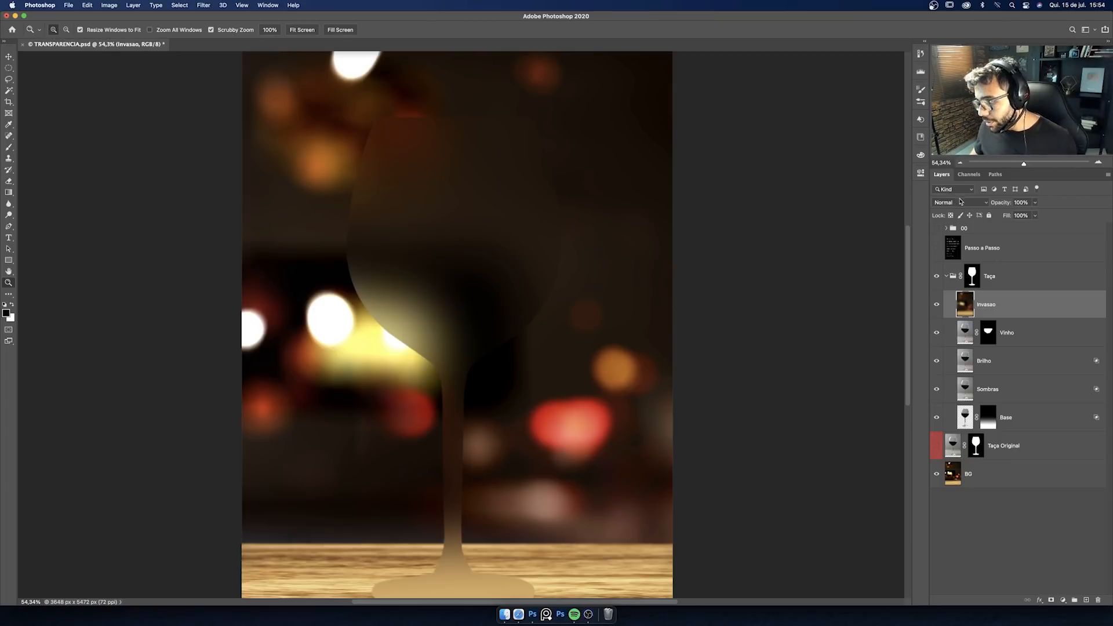
pyautogui.click(960, 202)
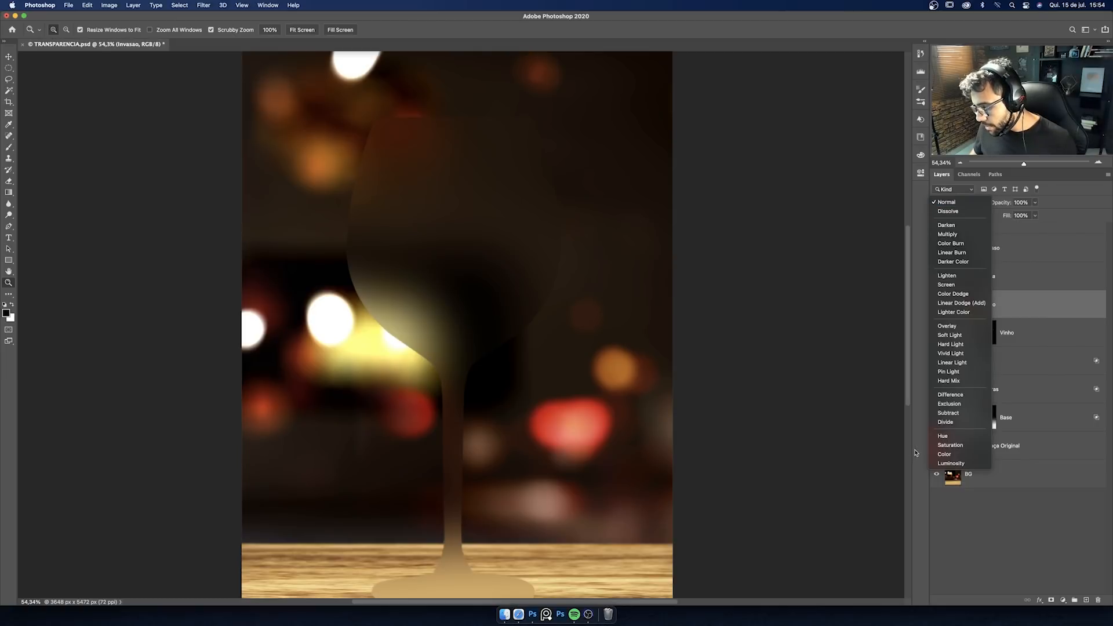
pyautogui.click(931, 454)
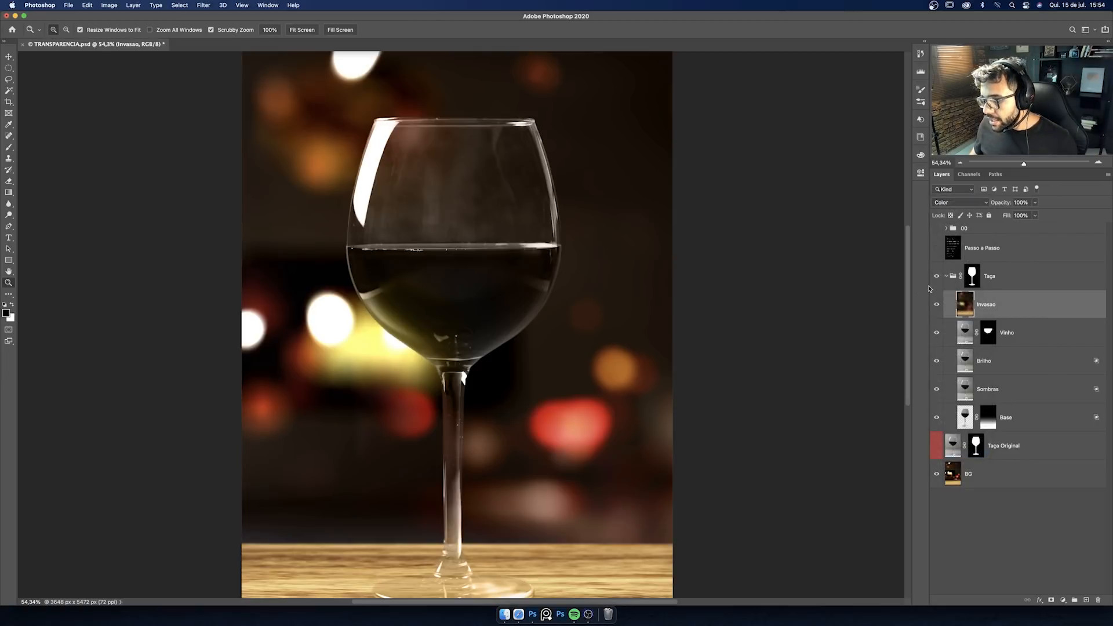
# Step: Compare the whole glass and its foot with the Invasao color layer hidden and shown
pyautogui.click(934, 307)
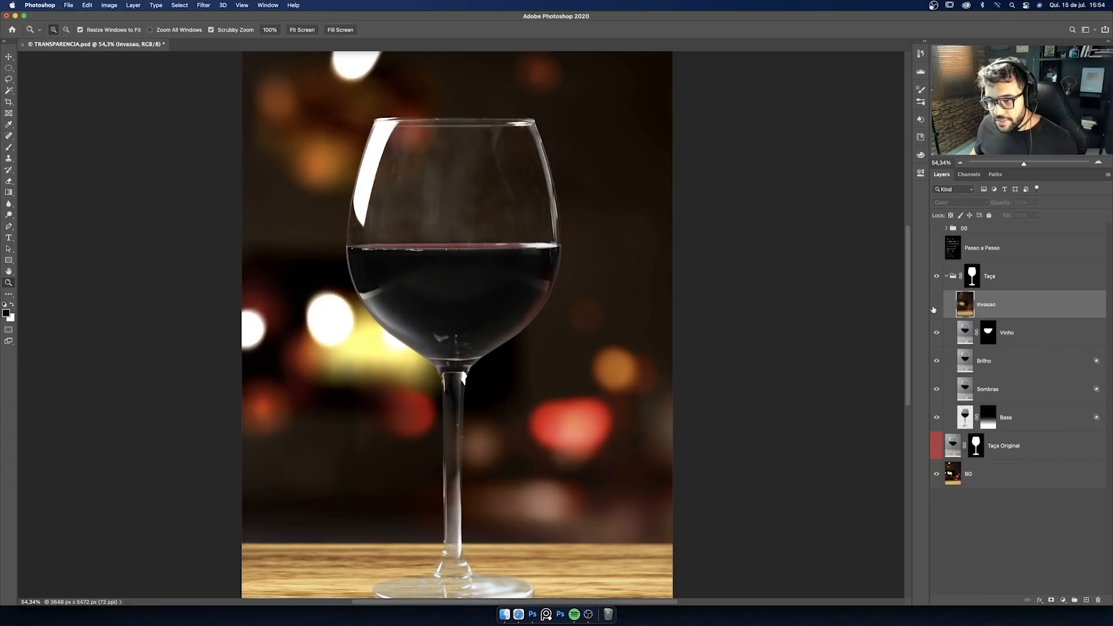
pyautogui.click(933, 306)
pyautogui.click(934, 307)
pyautogui.click(934, 306)
pyautogui.click(934, 306)
pyautogui.moveTo(371, 239); pyautogui.dragTo(344, 243)
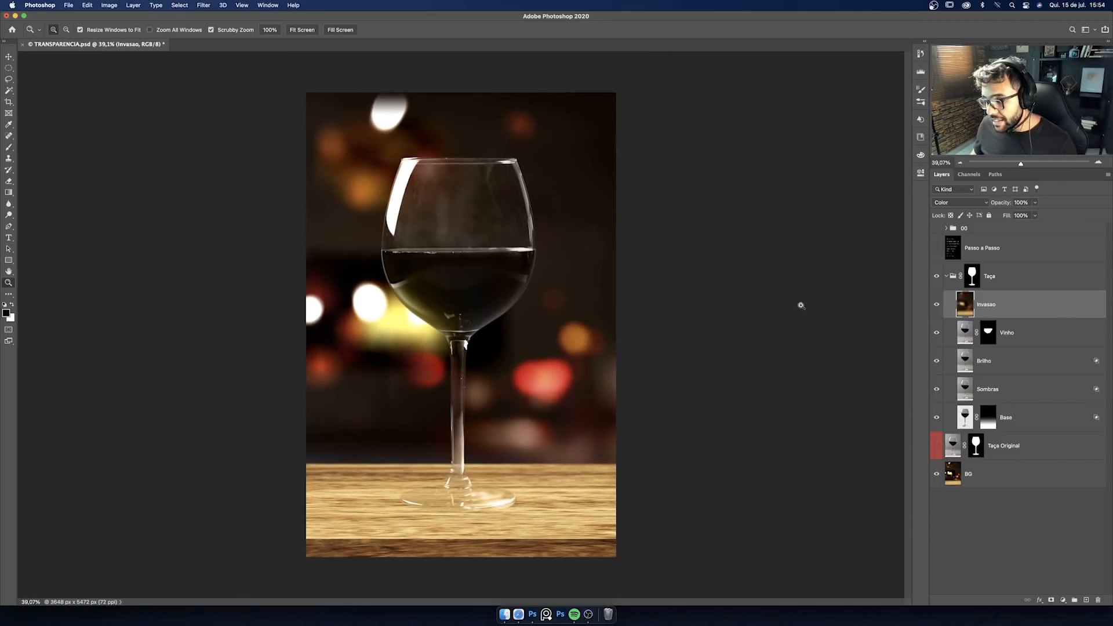
pyautogui.click(935, 307)
pyautogui.click(935, 306)
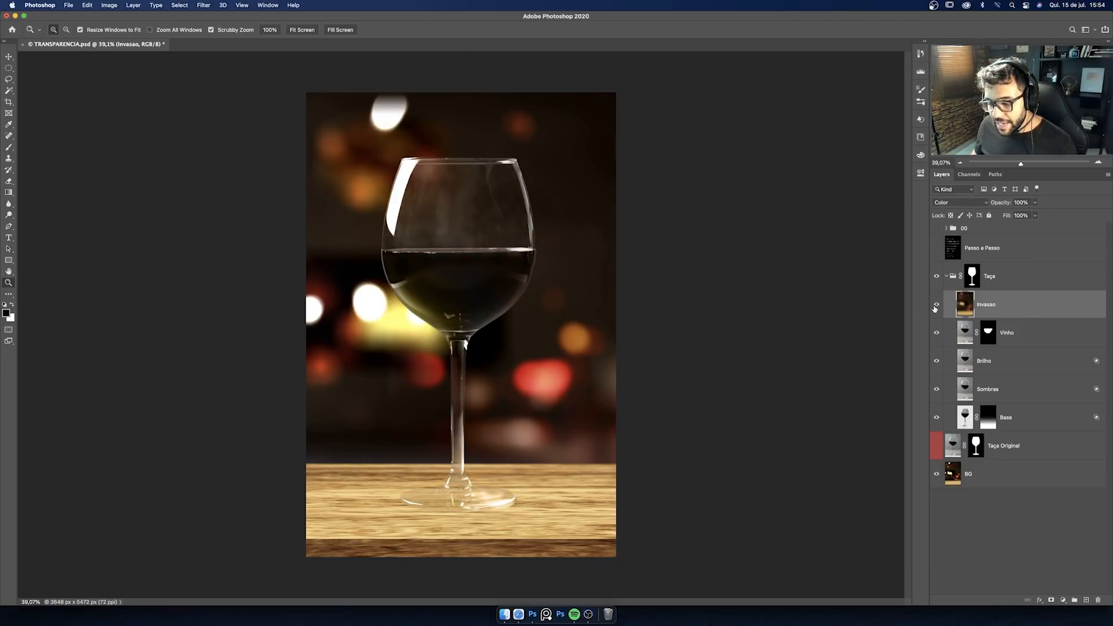
pyautogui.moveTo(430, 483); pyautogui.dragTo(521, 360)
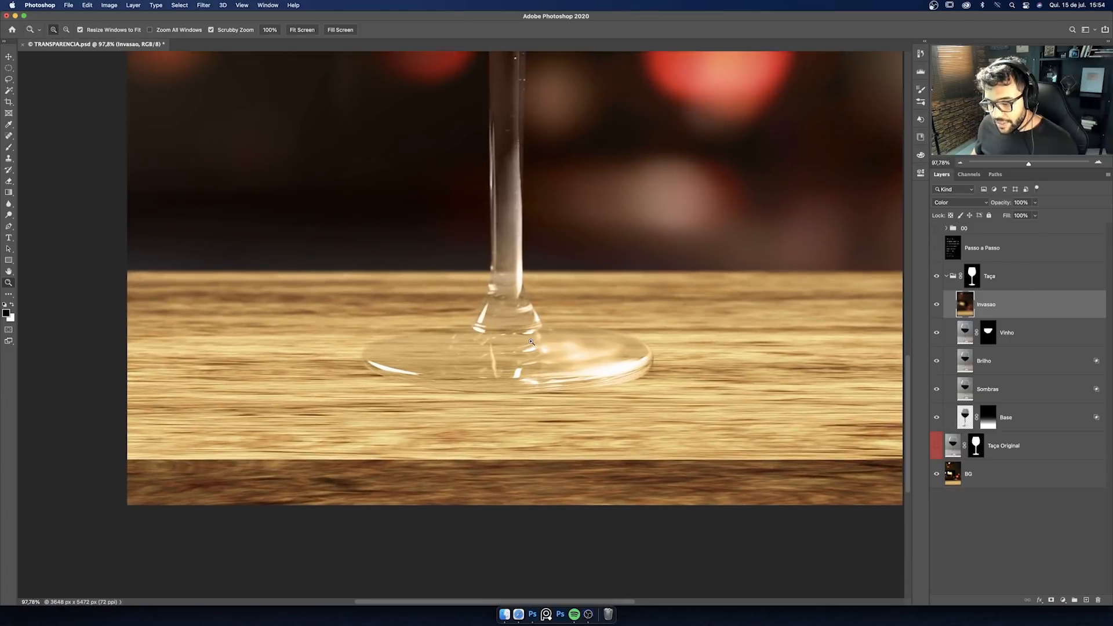
pyautogui.click(934, 305)
pyautogui.click(935, 305)
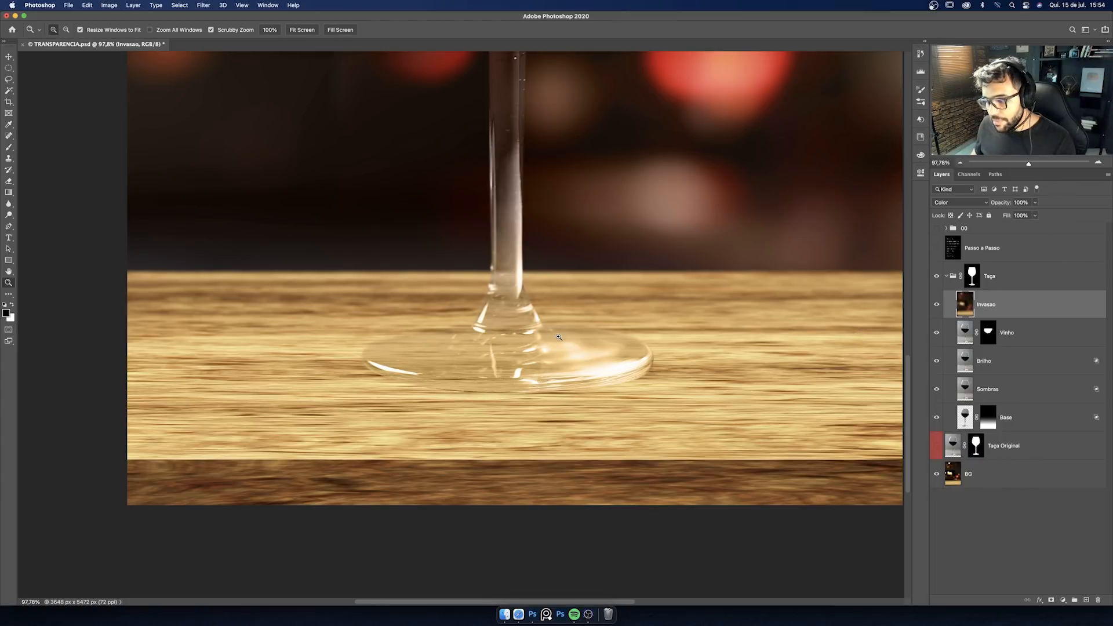
# Step: Add a layer mask to Invasao and lightly fade its color over the glass foot with black gradients, down to 10% opacity
pyautogui.click(1051, 600)
pyautogui.press('g')
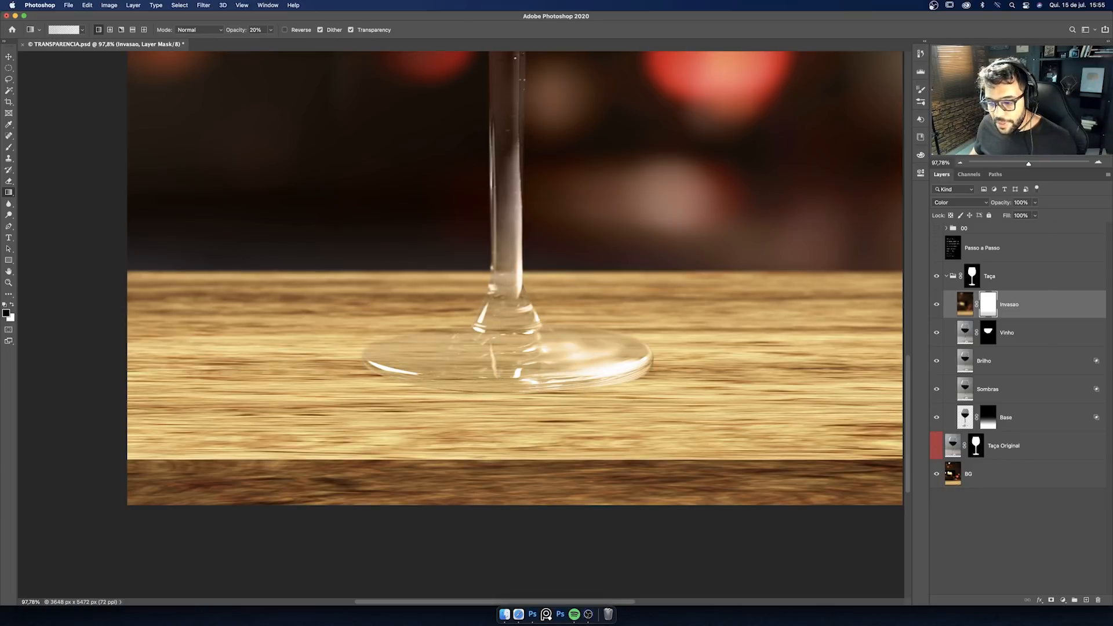
pyautogui.press('1')
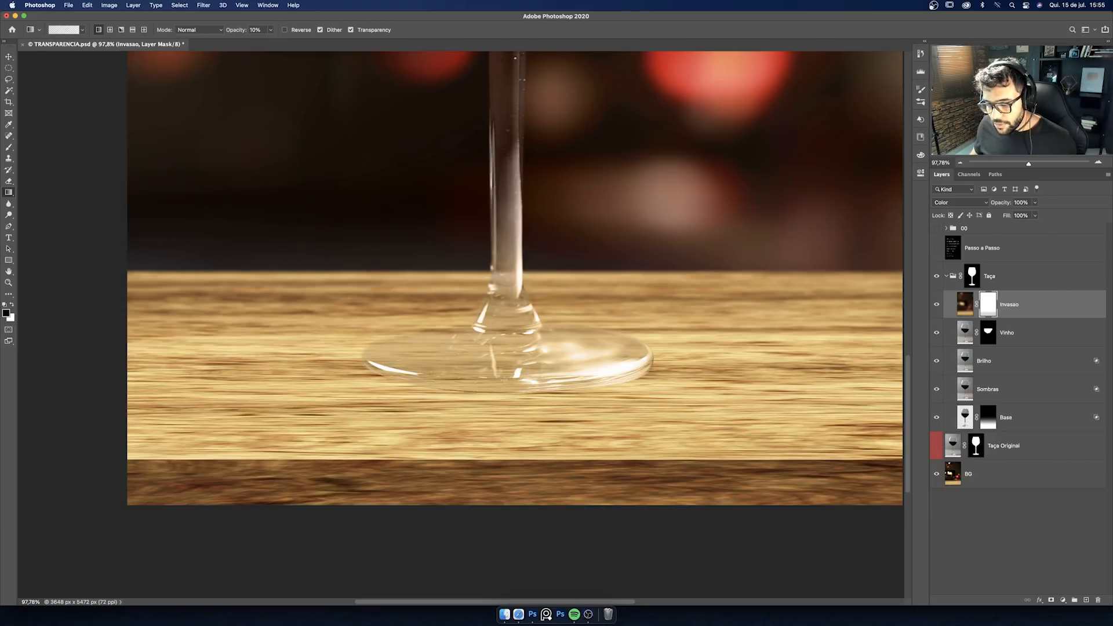
pyautogui.moveTo(504, 380); pyautogui.dragTo(504, 380)
# Step: Try a further gradient fade on the Invasao mask over the glass foot and undo it
pyautogui.press('z')
pyautogui.moveTo(520, 336); pyautogui.dragTo(521, 368)
pyautogui.press('1')
pyautogui.press('super+z')
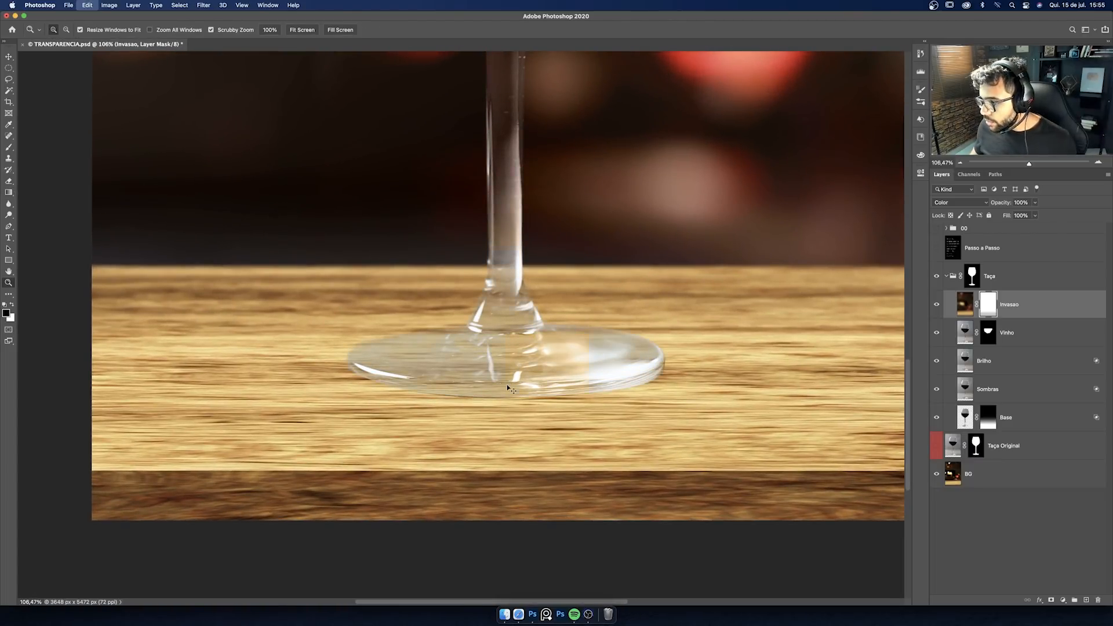
# Step: Check the whole composition and show the Passo a Passo checklist layer
pyautogui.press('g')
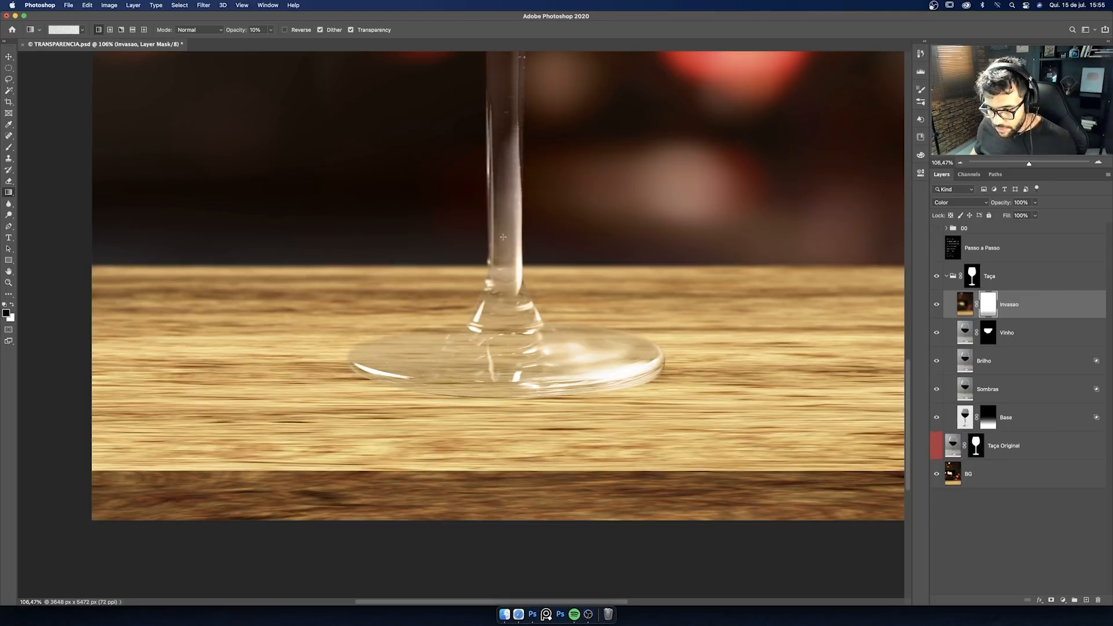
pyautogui.press('z')
pyautogui.moveTo(544, 320); pyautogui.dragTo(506, 322)
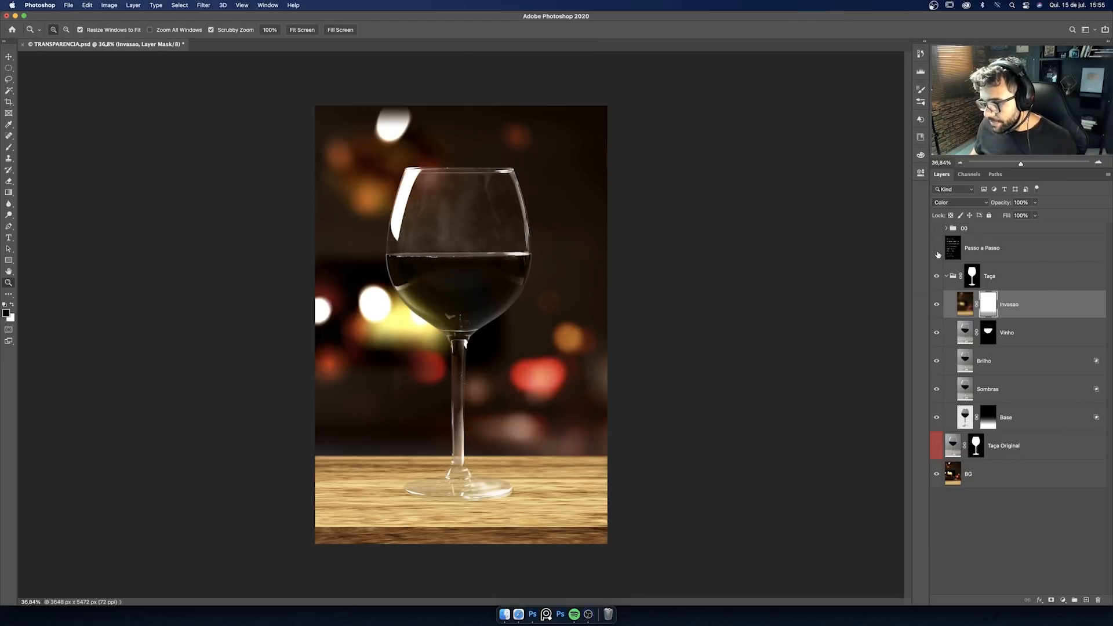
pyautogui.click(937, 251)
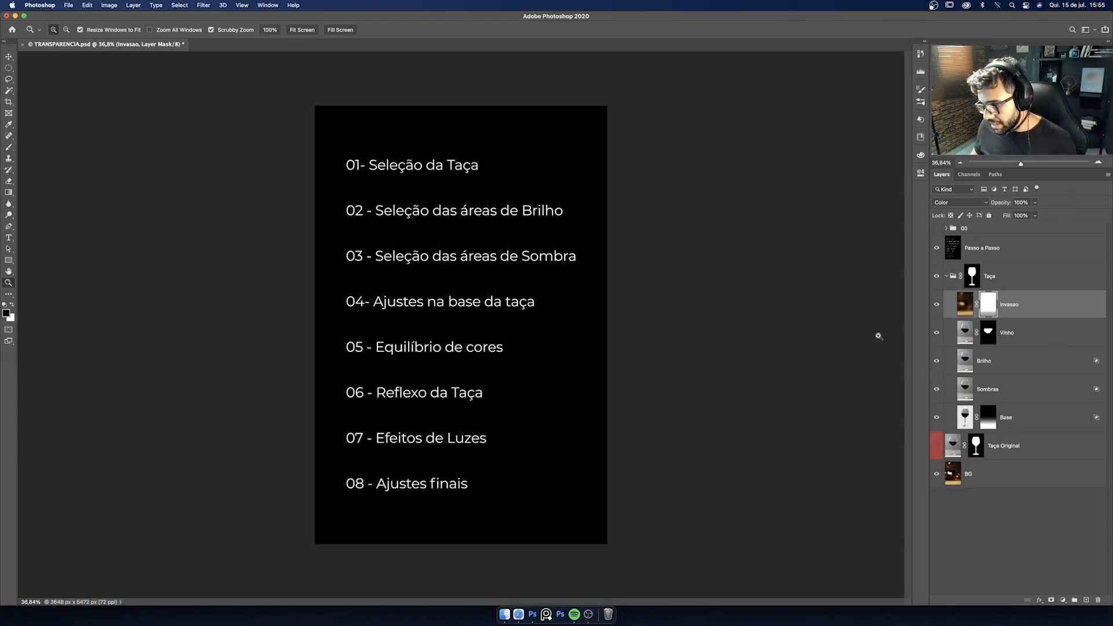
# Step: Collapse the Taça group and hide the Passo a Passo checklist layer
pyautogui.click(946, 277)
pyautogui.click(937, 248)
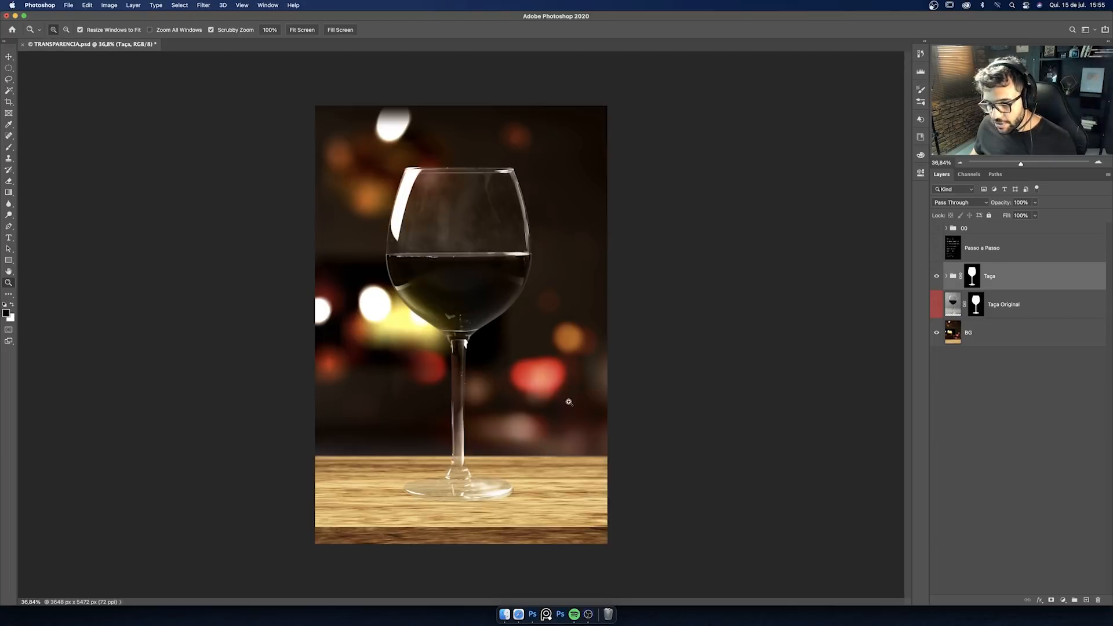
# Step: Make an elliptical selection over the glass foot resting on the table
pyautogui.moveTo(468, 500); pyautogui.dragTo(497, 499)
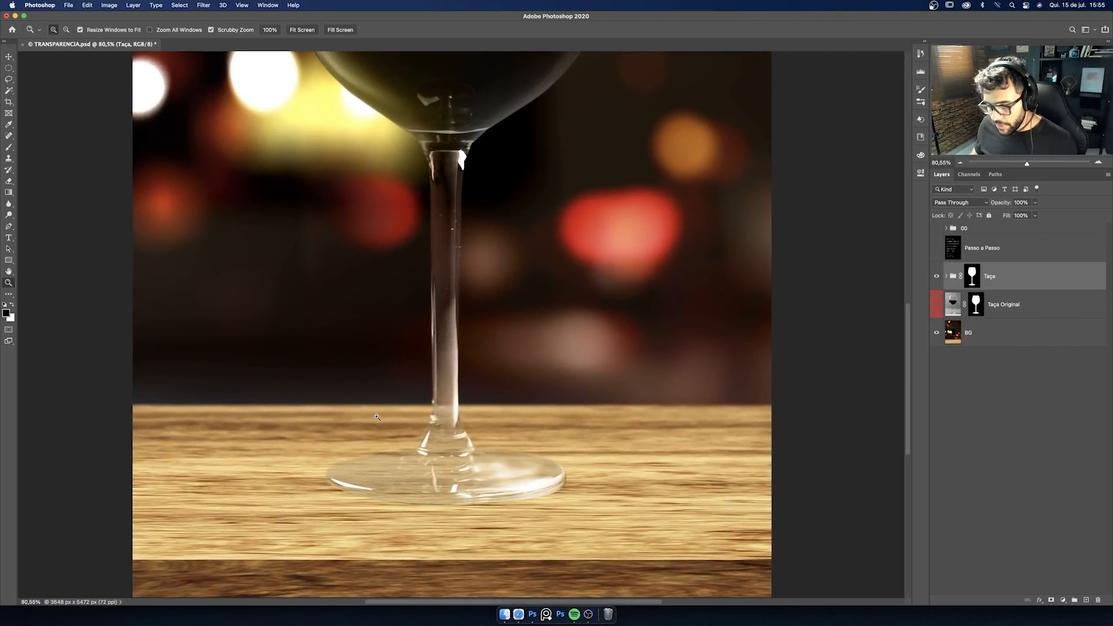
pyautogui.click(9, 68)
pyautogui.click(55, 76)
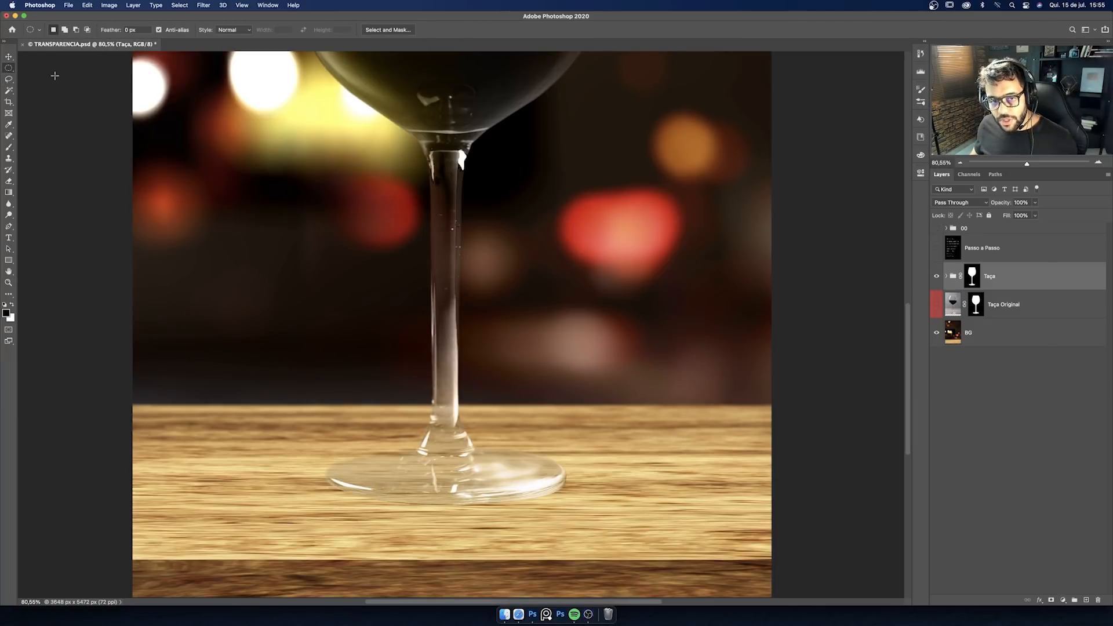
pyautogui.moveTo(331, 464); pyautogui.dragTo(561, 504)
# Step: Add a Curves adjustment above Taça Original from the selection and darken it with a lowered white point and a point at input 156, output 50
pyautogui.press('z')
pyautogui.moveTo(453, 496); pyautogui.dragTo(544, 480)
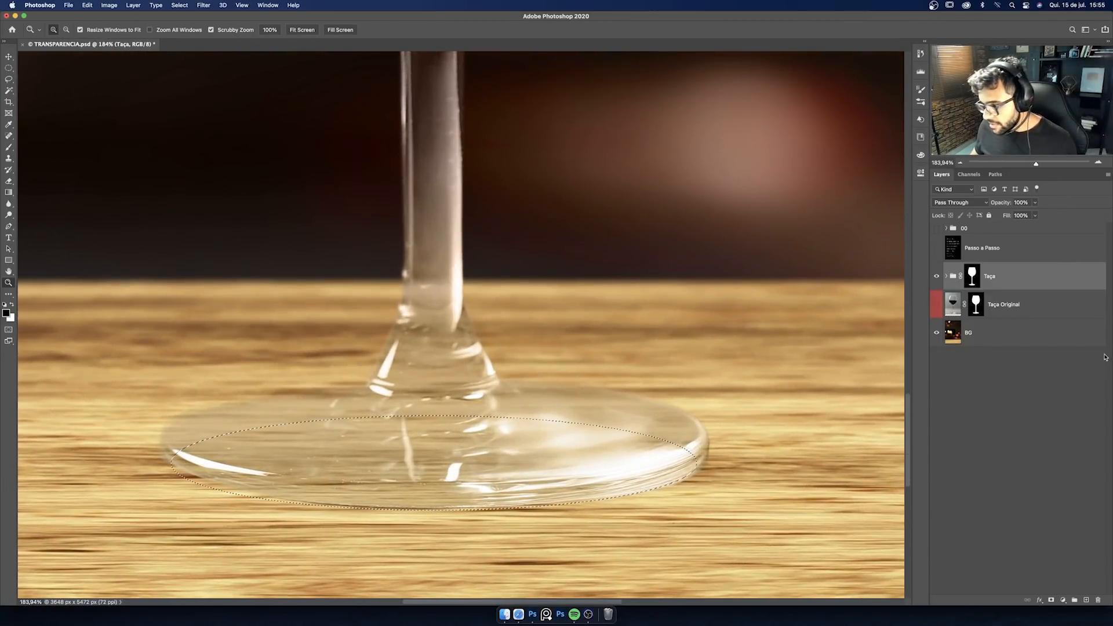
pyautogui.click(1072, 313)
pyautogui.click(1064, 600)
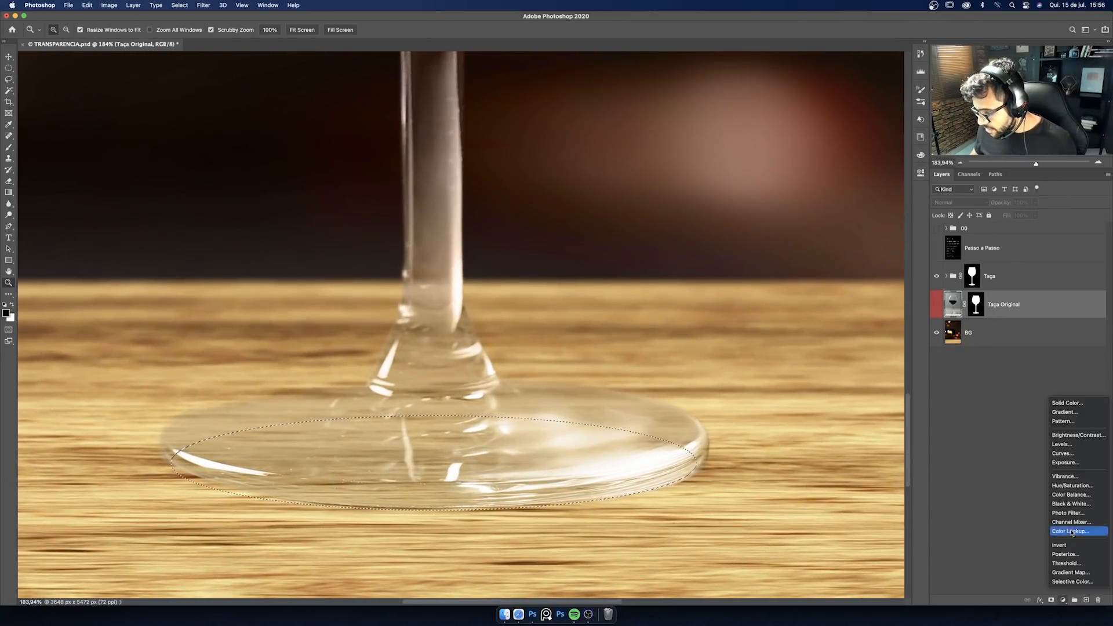
pyautogui.click(1063, 453)
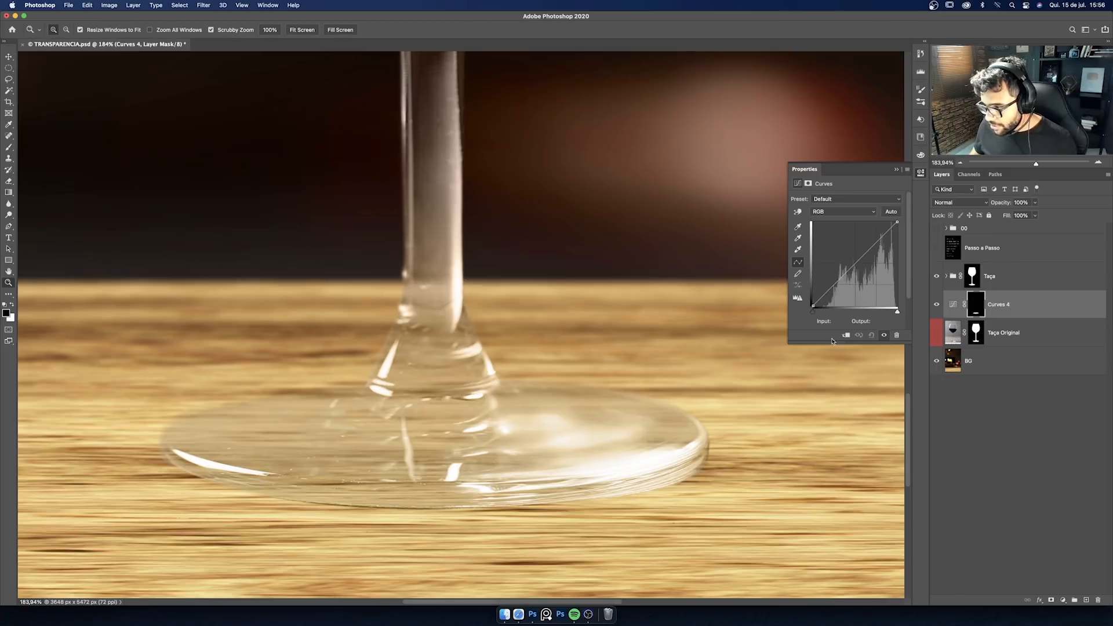
pyautogui.moveTo(897, 222); pyautogui.dragTo(864, 290)
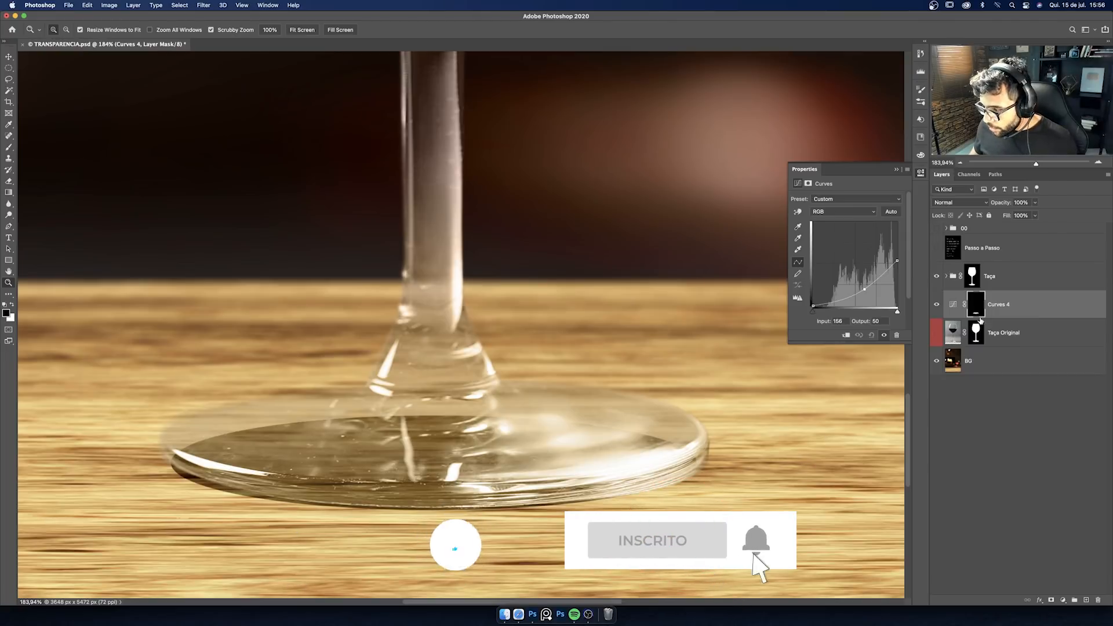
# Step: Free-transform the Curves mask so both sides stretch and skew slightly upward to meet the foot's outer edges, about 103.2% wide
pyautogui.click(979, 307)
pyautogui.press('super+t')
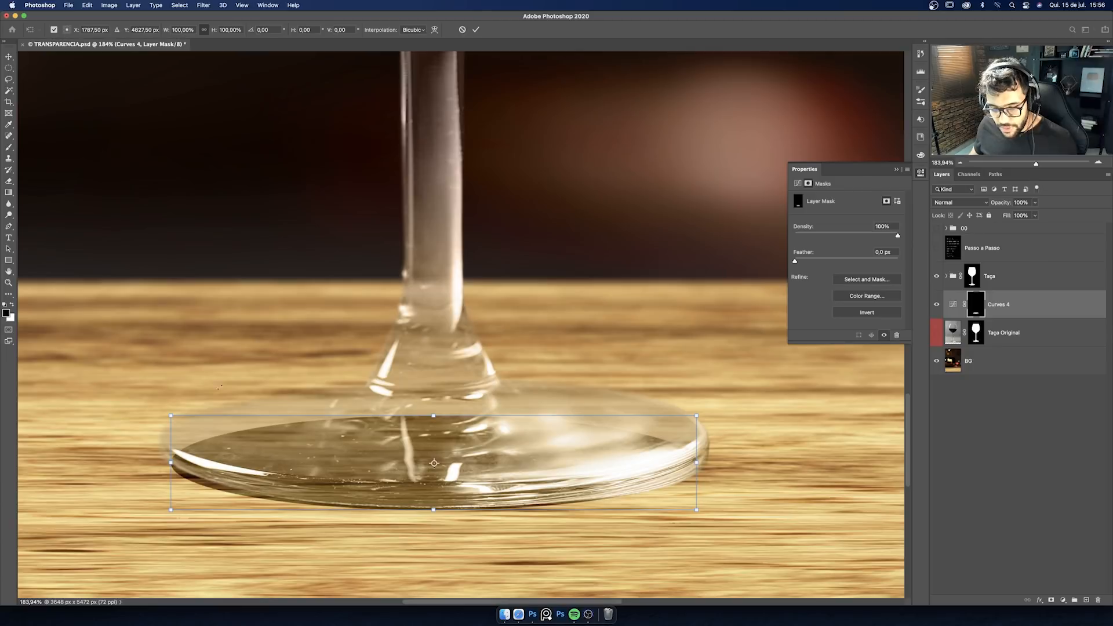
pyautogui.moveTo(171, 463); pyautogui.dragTo(167, 454)
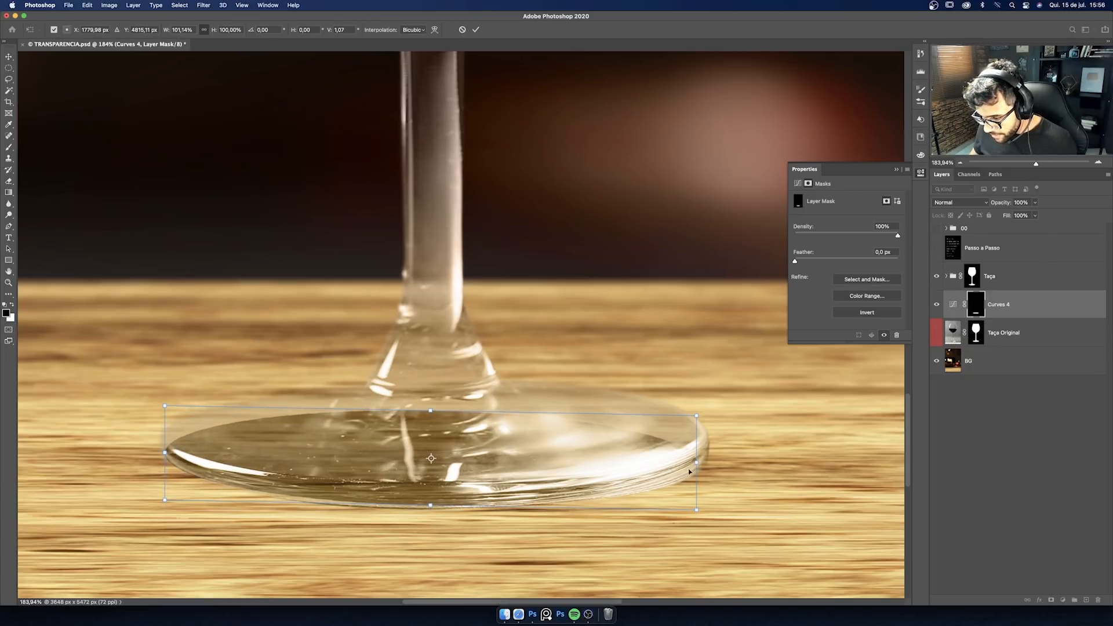
pyautogui.moveTo(698, 465); pyautogui.dragTo(702, 458)
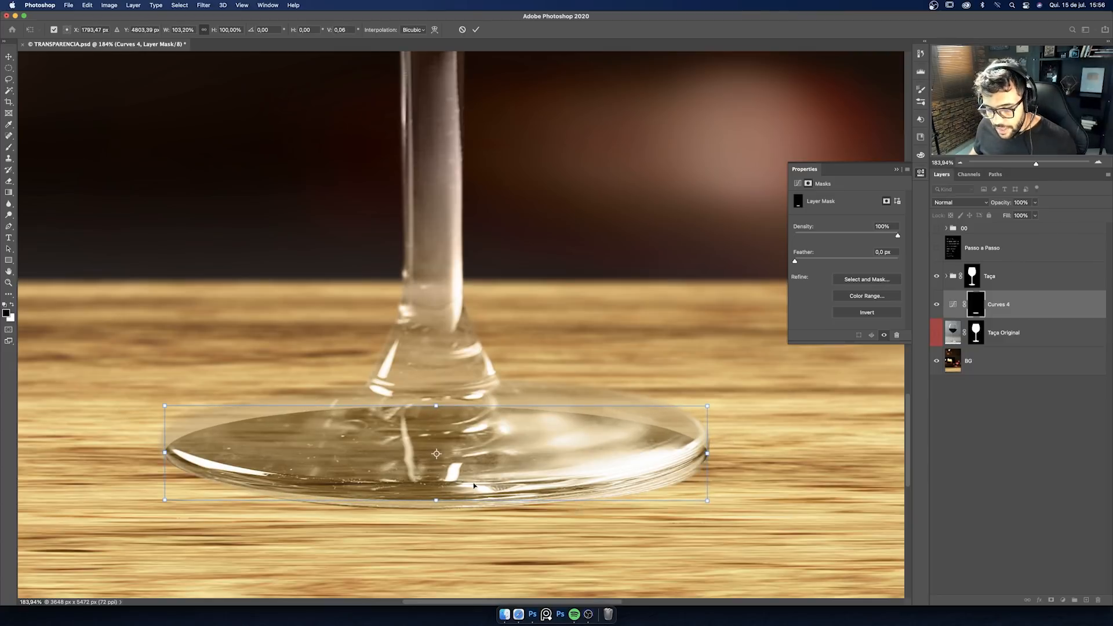
# Step: Warp the Curves mask's lower edge downward to follow the foot's bottom rim
pyautogui.rightClick(404, 467)
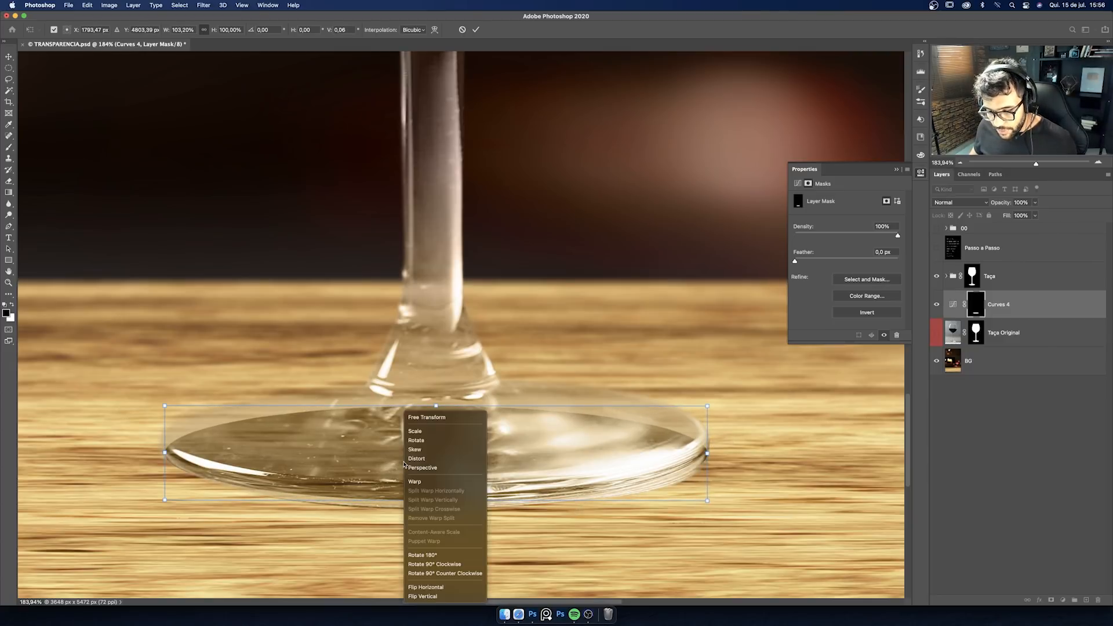
pyautogui.click(432, 480)
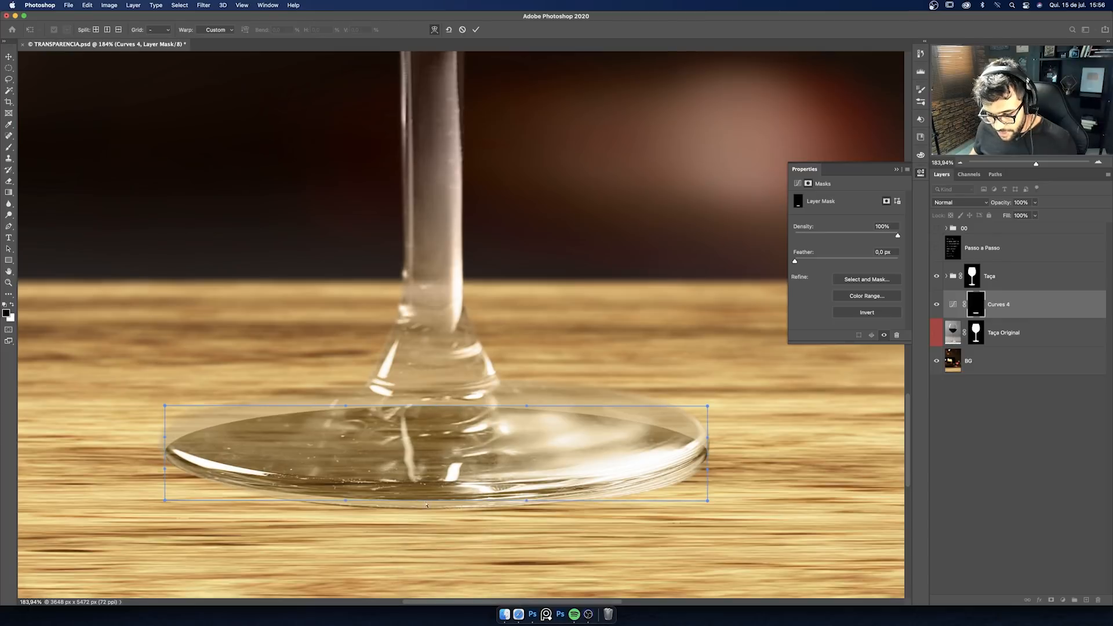
pyautogui.moveTo(346, 506); pyautogui.dragTo(344, 522)
pyautogui.moveTo(527, 503); pyautogui.dragTo(529, 512)
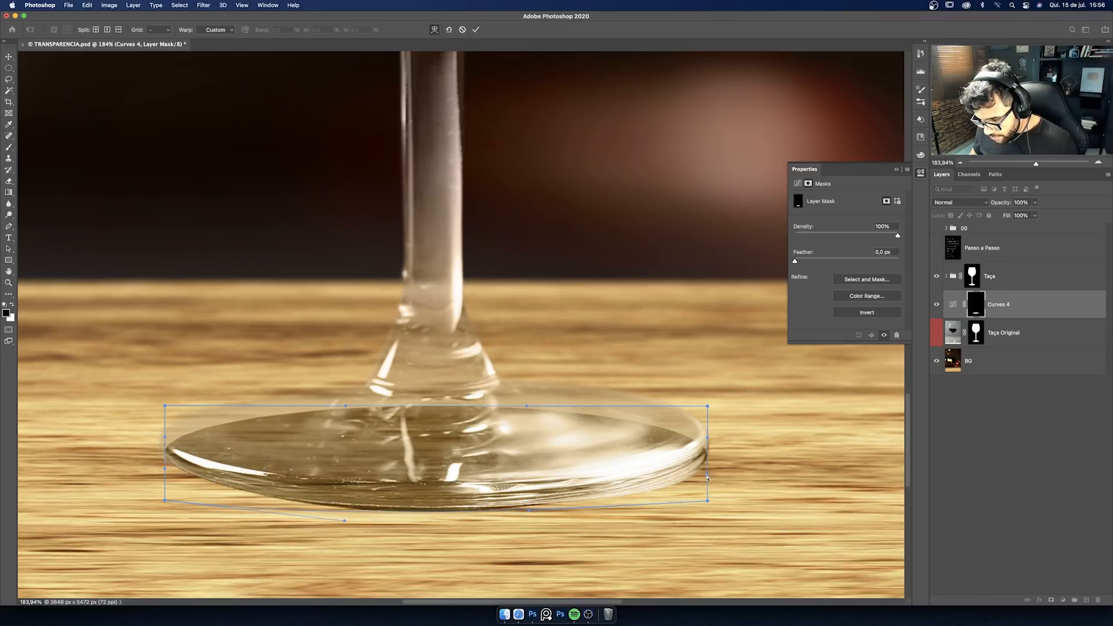
# Step: Try adjusting the mask warp with a grid split near the foot's lower right rim and undo it
pyautogui.moveTo(669, 485); pyautogui.dragTo(668, 487)
pyautogui.press('super+z')
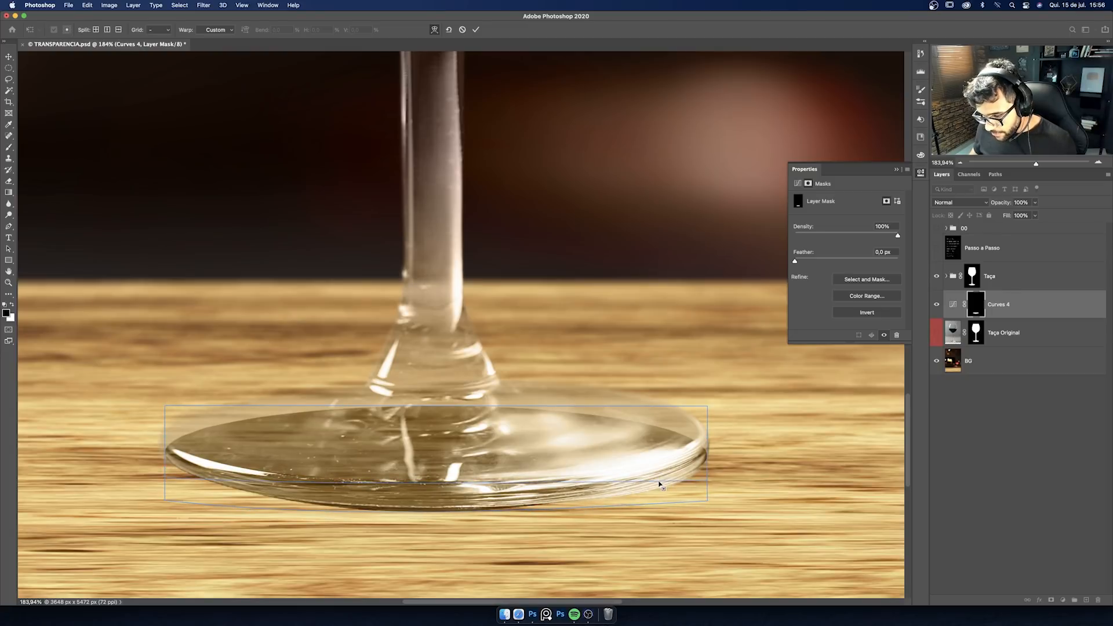
pyautogui.click(659, 485)
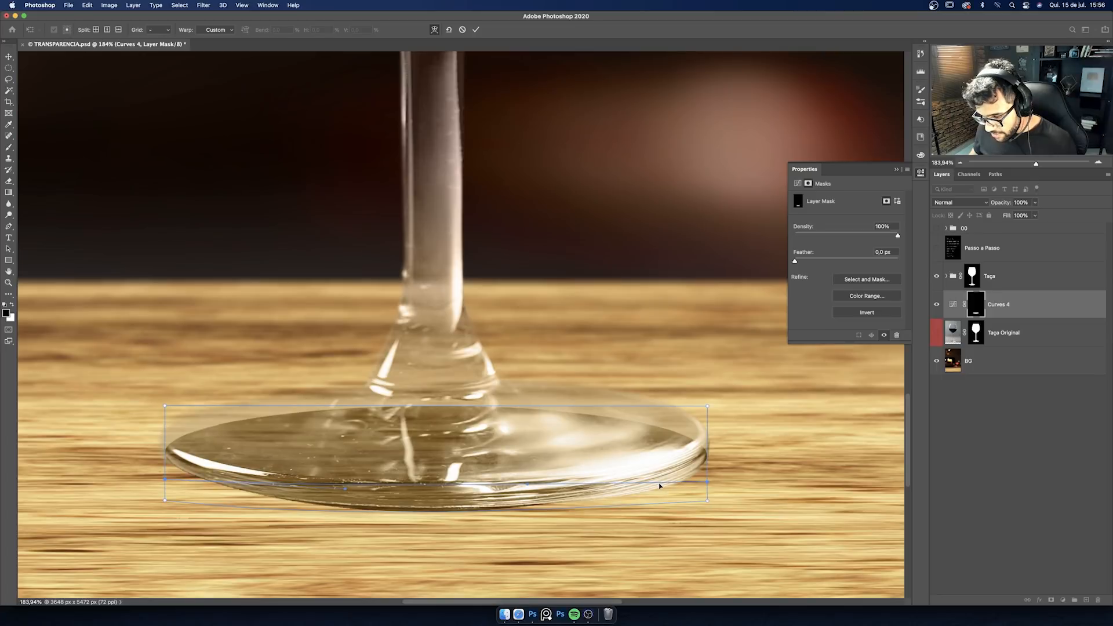
pyautogui.moveTo(664, 487); pyautogui.dragTo(664, 489)
pyautogui.press('super+z')
pyautogui.press('super+z')
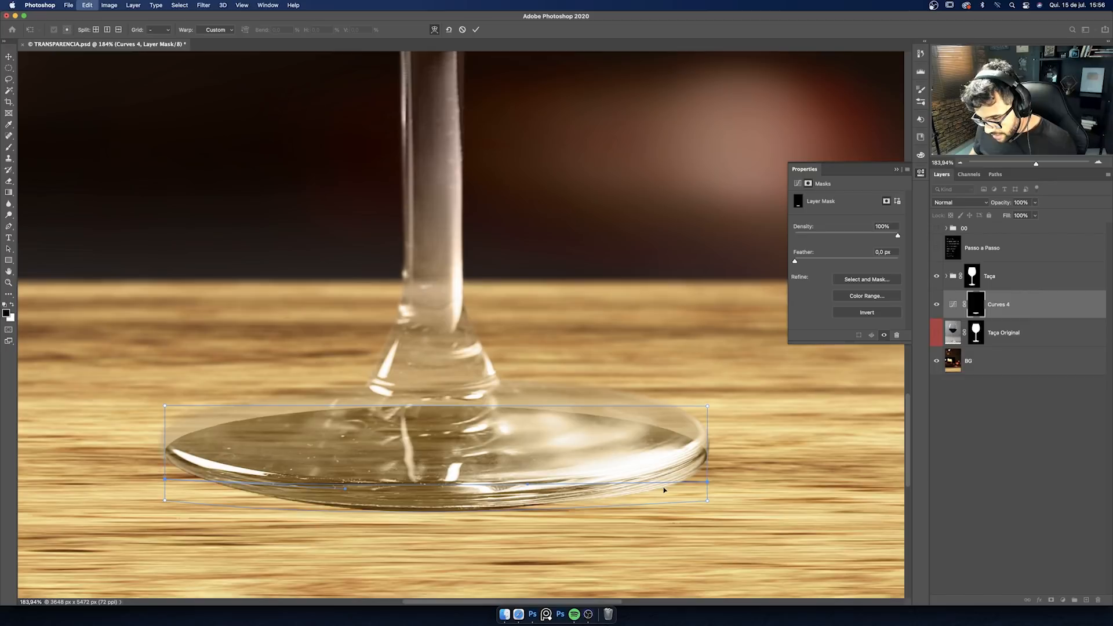
# Step: Warp the mask's lower right, side and upper edges toward the foot's outline and apply the transform
pyautogui.moveTo(650, 490); pyautogui.dragTo(651, 493)
pyautogui.moveTo(706, 441); pyautogui.dragTo(701, 436)
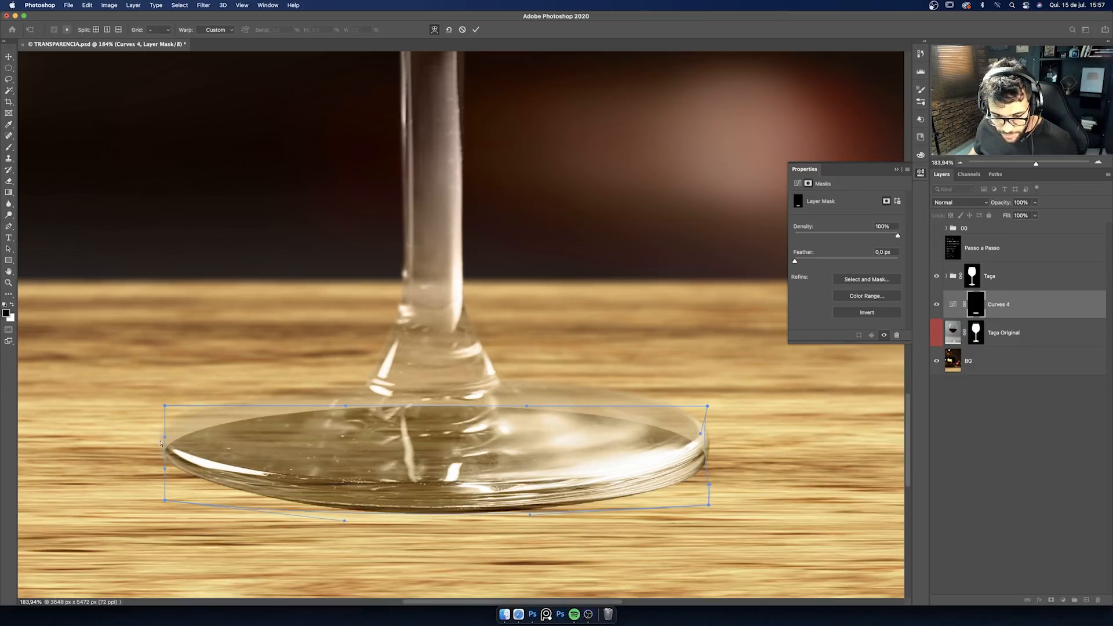
pyautogui.moveTo(164, 438); pyautogui.dragTo(166, 401)
pyautogui.moveTo(345, 407); pyautogui.dragTo(344, 381)
pyautogui.moveTo(218, 418); pyautogui.dragTo(213, 413)
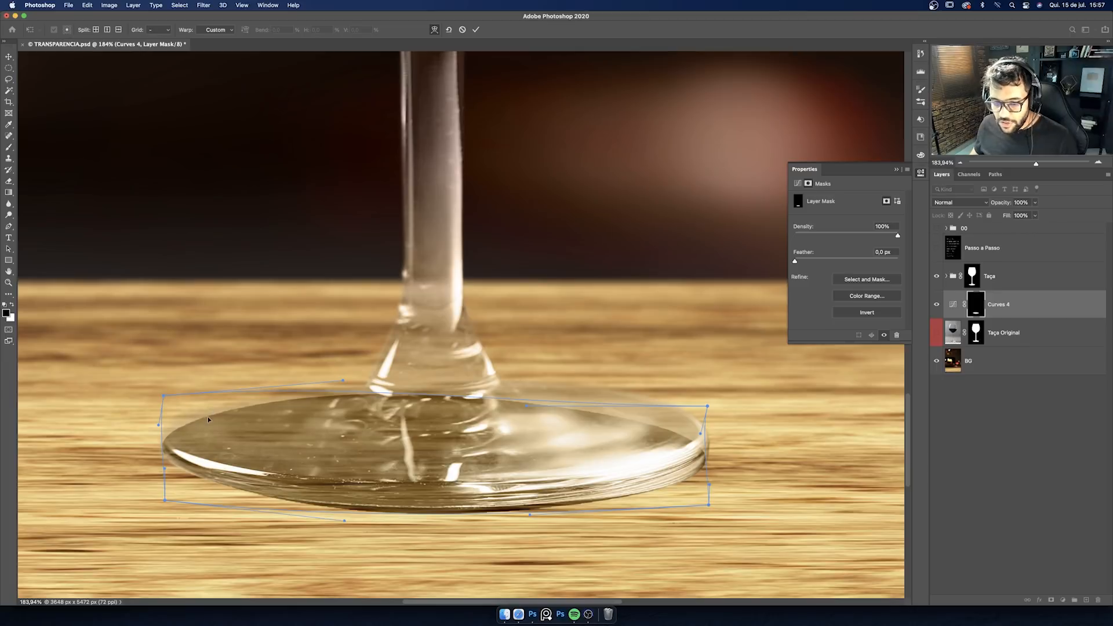
pyautogui.moveTo(708, 408); pyautogui.dragTo(717, 379)
pyautogui.click(475, 29)
# Step: Warp the Curves mask again to push its lower left edge out to the foot's rim, and apply it
pyautogui.press('z')
pyautogui.moveTo(508, 421); pyautogui.dragTo(468, 423)
pyautogui.moveTo(439, 464); pyautogui.dragTo(502, 461)
pyautogui.hotkey('ctrl', 't')
pyautogui.rightClick(329, 345)
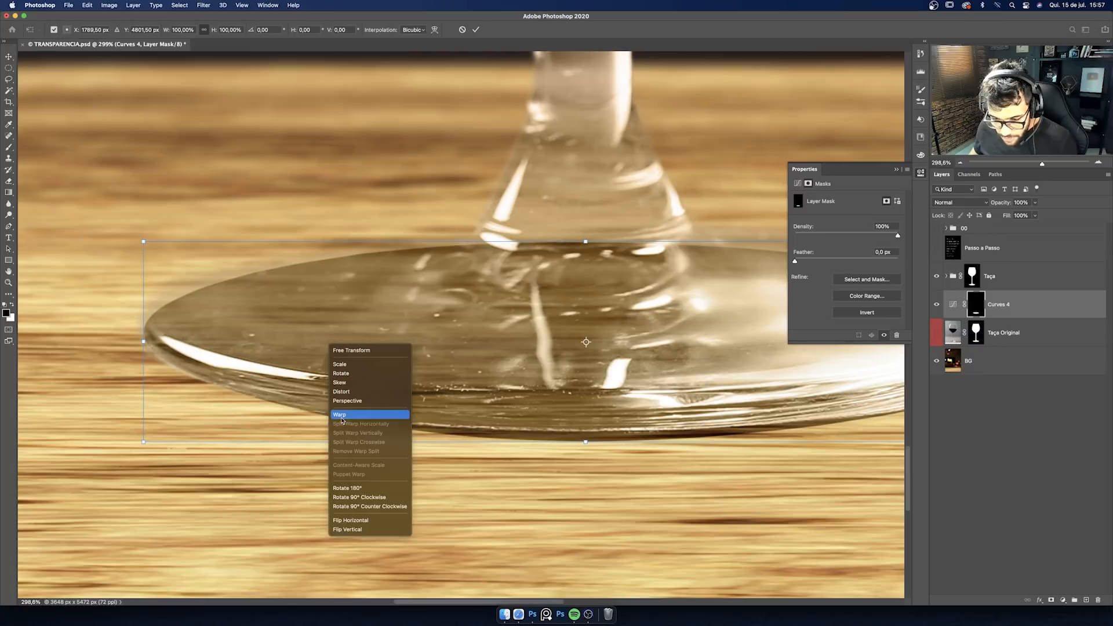
pyautogui.click(342, 415)
pyautogui.moveTo(265, 400); pyautogui.dragTo(261, 400)
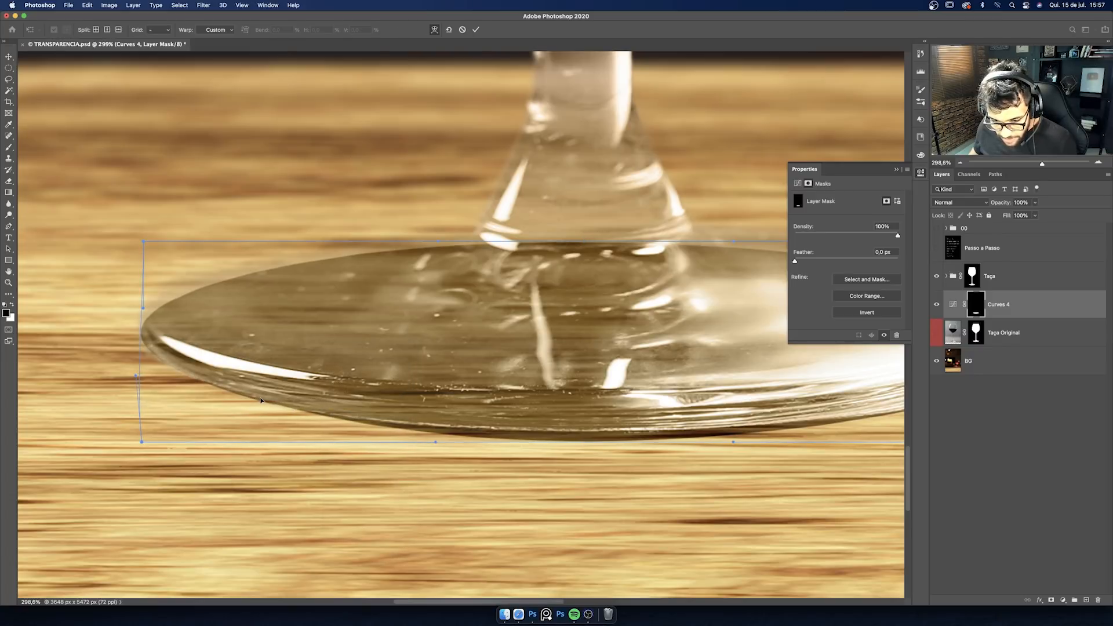
pyautogui.hscroll(10, 260, 400)
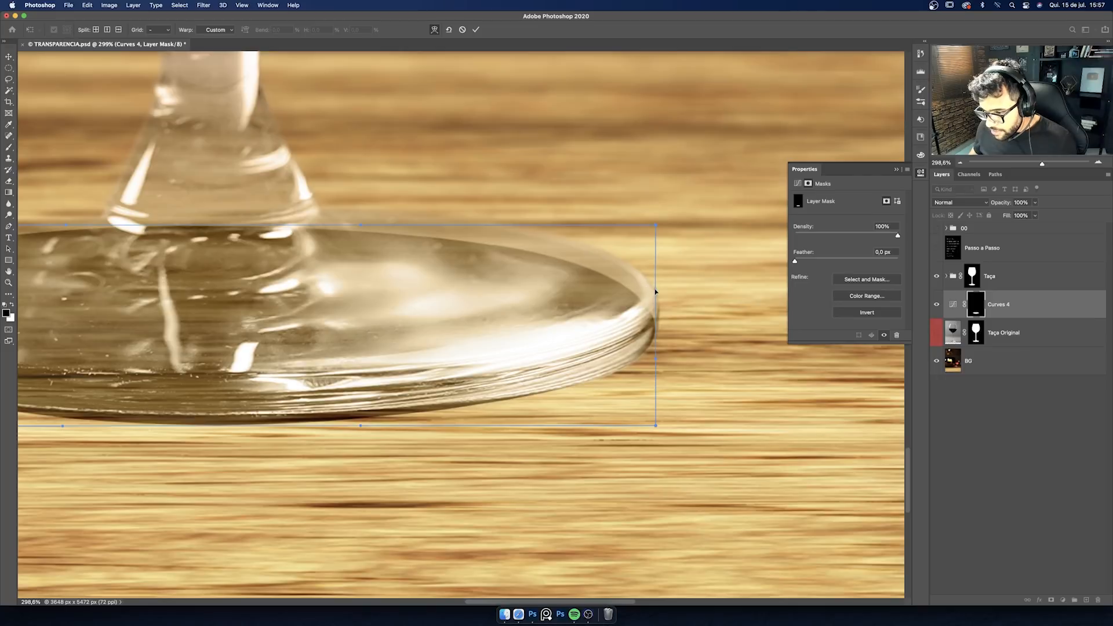
pyautogui.click(476, 30)
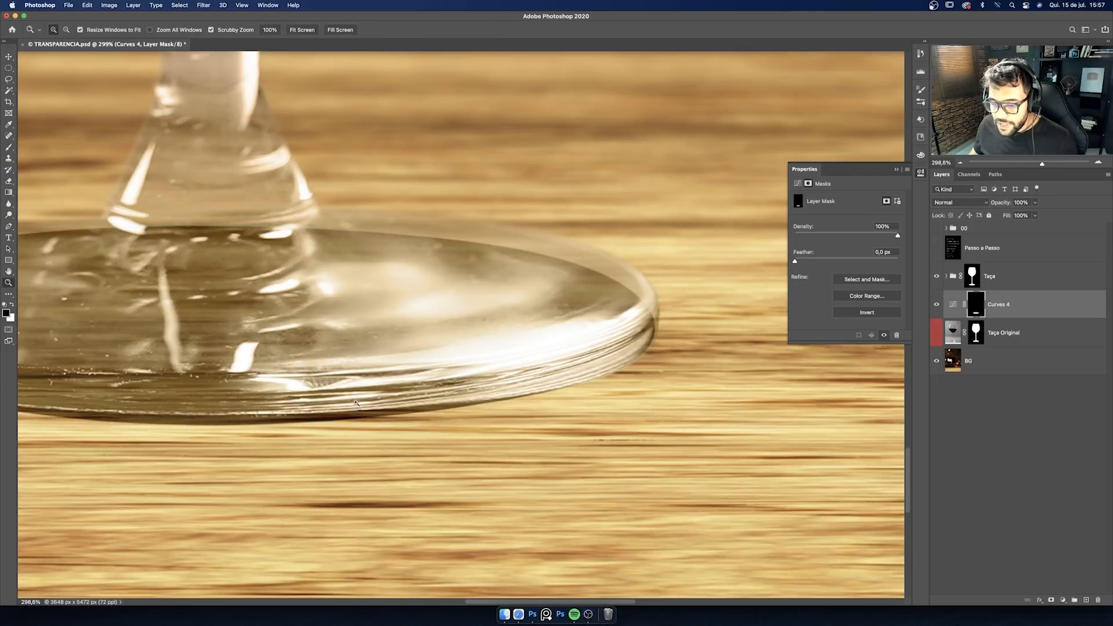
# Step: Set the Curves mask's feather to 2 px
pyautogui.moveTo(334, 392); pyautogui.dragTo(380, 394)
pyautogui.moveTo(266, 403); pyautogui.dragTo(477, 369)
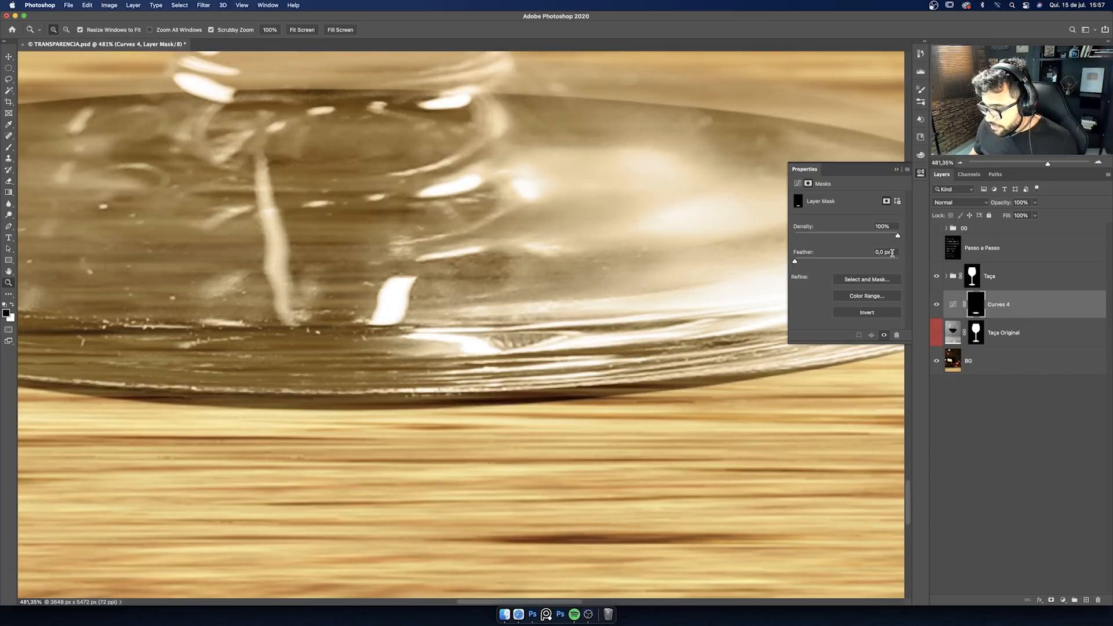
pyautogui.moveTo(892, 252); pyautogui.dragTo(839, 261)
pyautogui.write('2')
pyautogui.press('Return')
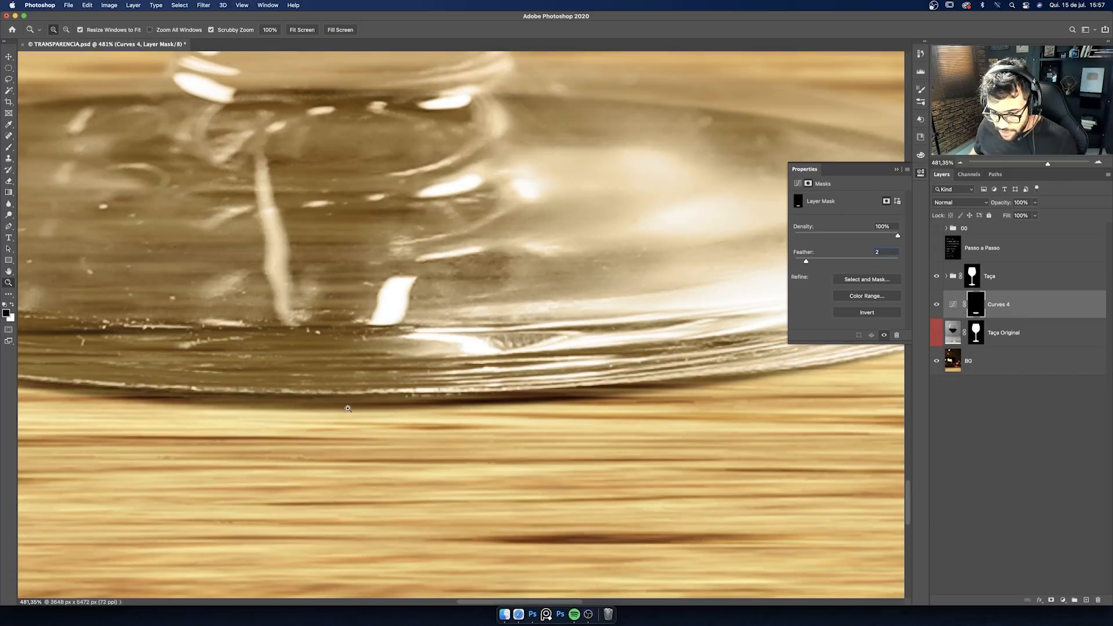
# Step: Scale the Curves mask's height down to about 98.39% by raising its lower edge, and apply it
pyautogui.scroll(1, 350, 407)
pyautogui.scroll(-3, 354, 407)
pyautogui.scroll(2, 354, 407)
pyautogui.press('super+t')
pyautogui.moveTo(354, 413); pyautogui.dragTo(353, 407)
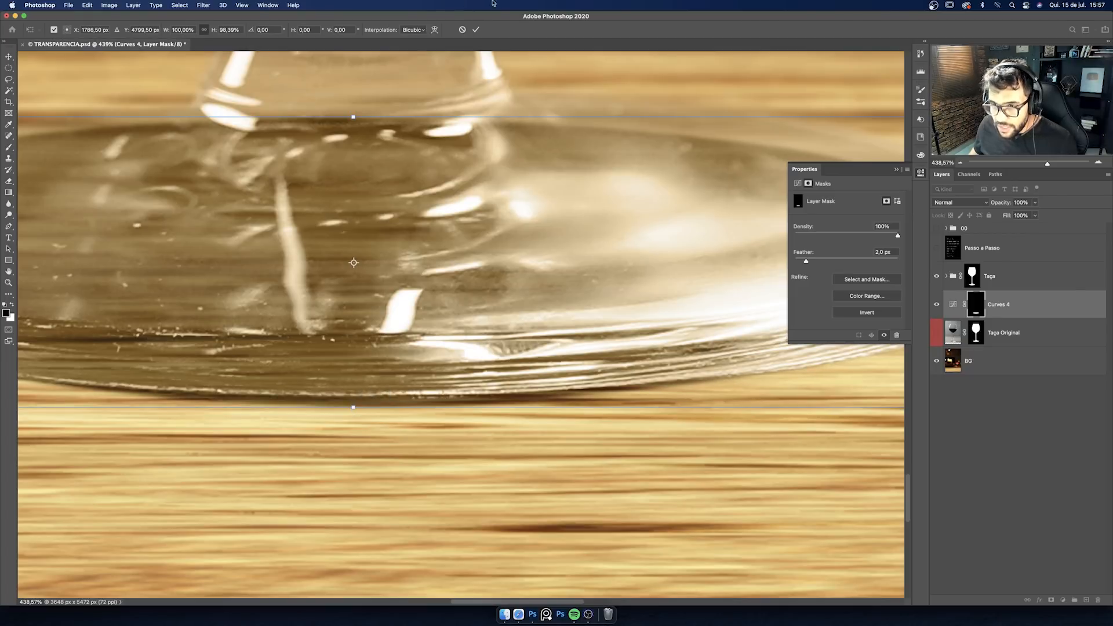
pyautogui.click(476, 31)
# Step: Darken the foot's curve further with the midpoint at input 157, output 38 and the highlight point at input 254, output 117
pyautogui.click(798, 183)
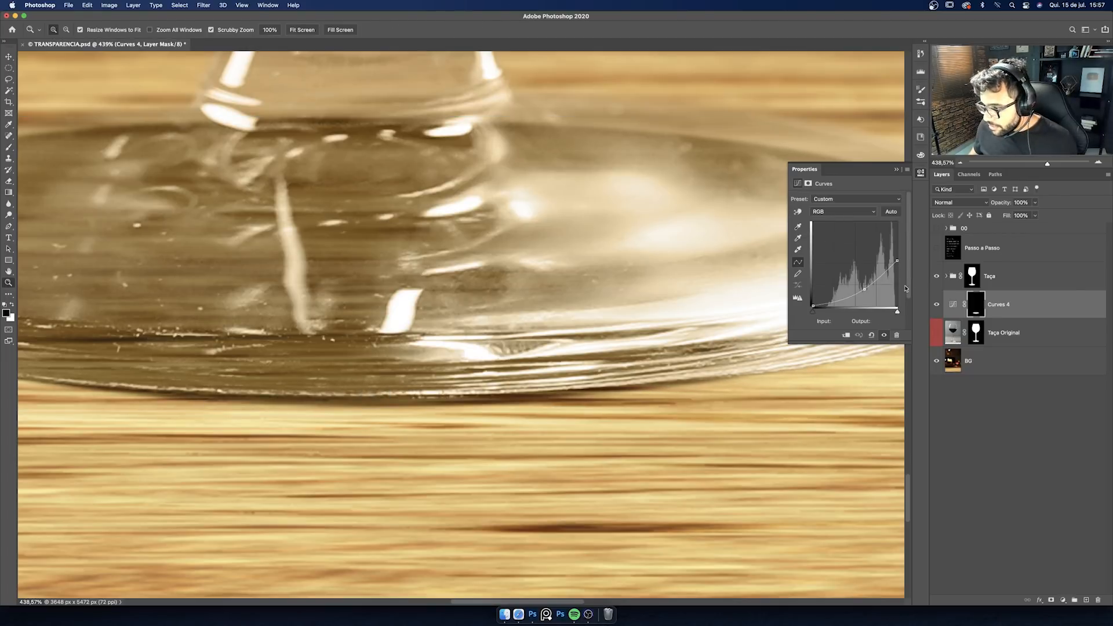
pyautogui.moveTo(862, 288); pyautogui.dragTo(865, 291)
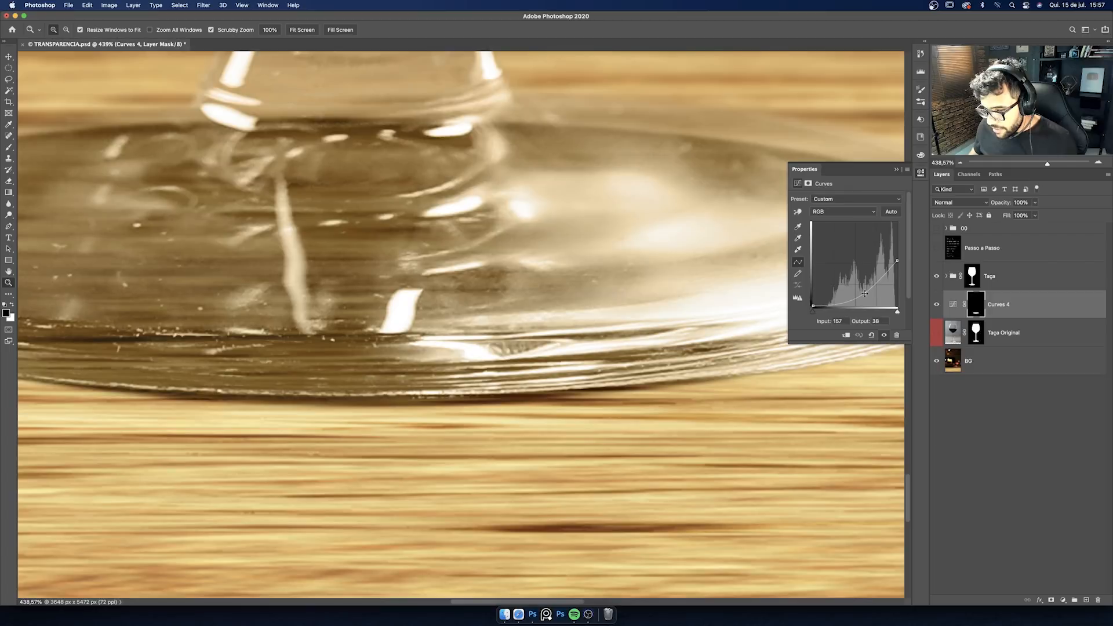
pyautogui.moveTo(897, 261); pyautogui.dragTo(897, 267)
# Step: Warp the Curves mask with grid splits near the foot's lower left rim, pulling that area outward, and apply it
pyautogui.moveTo(715, 271); pyautogui.dragTo(499, 271)
pyautogui.hotkey('ctrl', 't')
pyautogui.rightClick(420, 271)
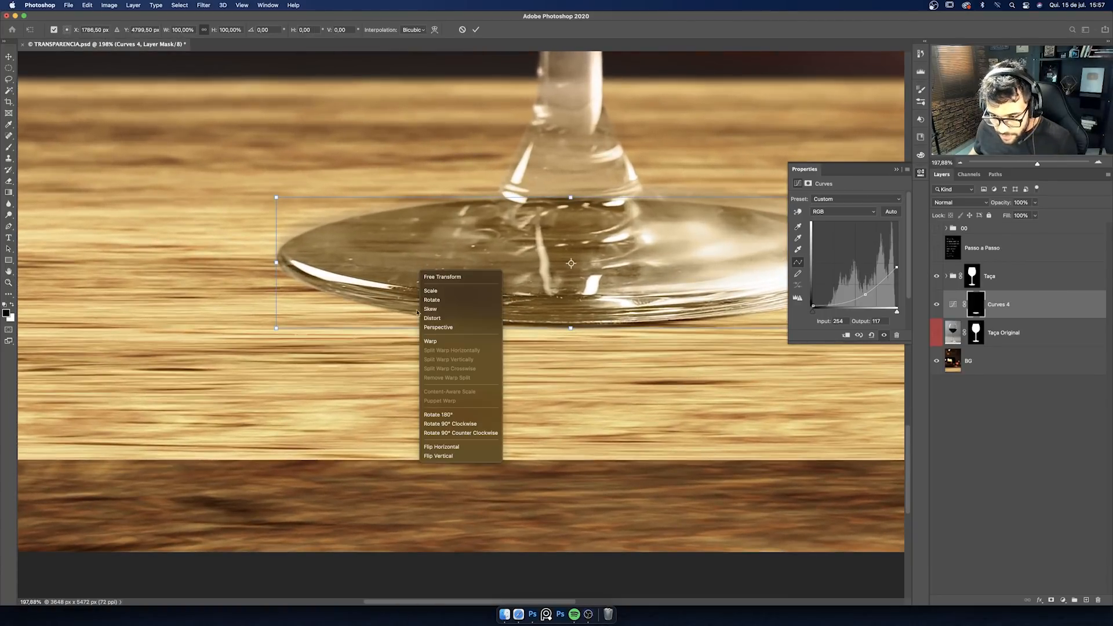
pyautogui.click(458, 341)
pyautogui.scroll(3, 359, 303)
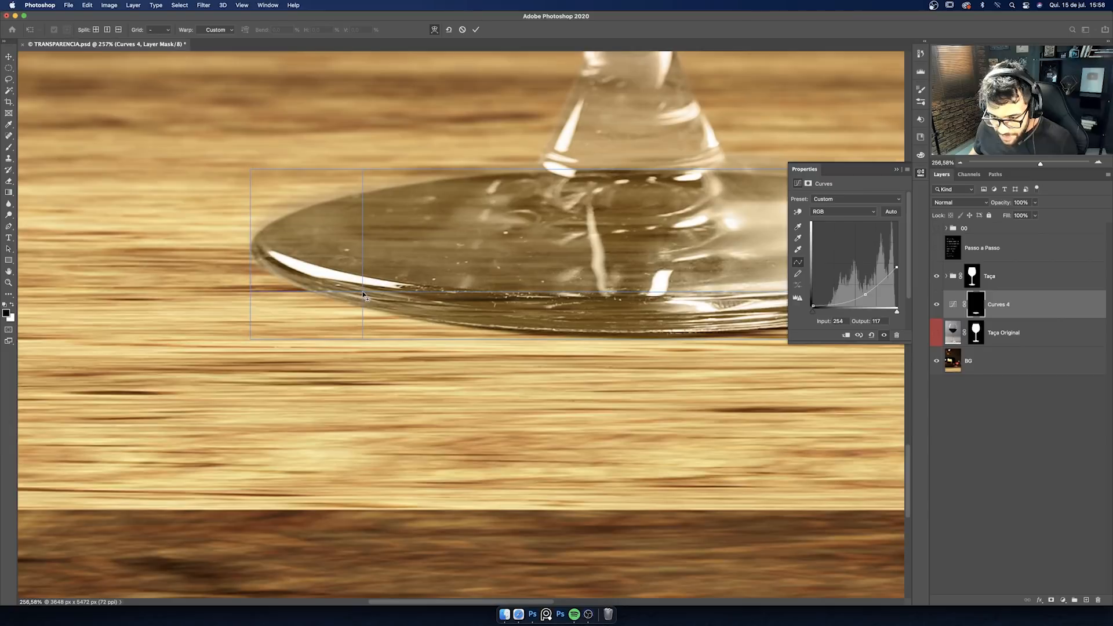
pyautogui.moveTo(359, 303); pyautogui.dragTo(353, 300)
pyautogui.press('super+z')
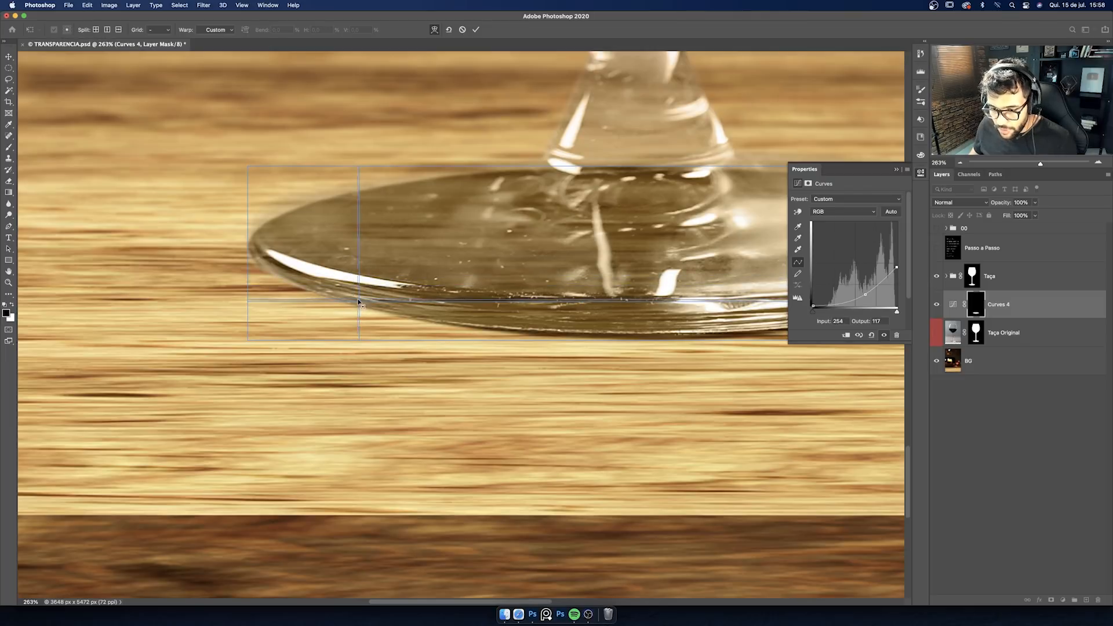
pyautogui.moveTo(359, 302); pyautogui.dragTo(343, 302)
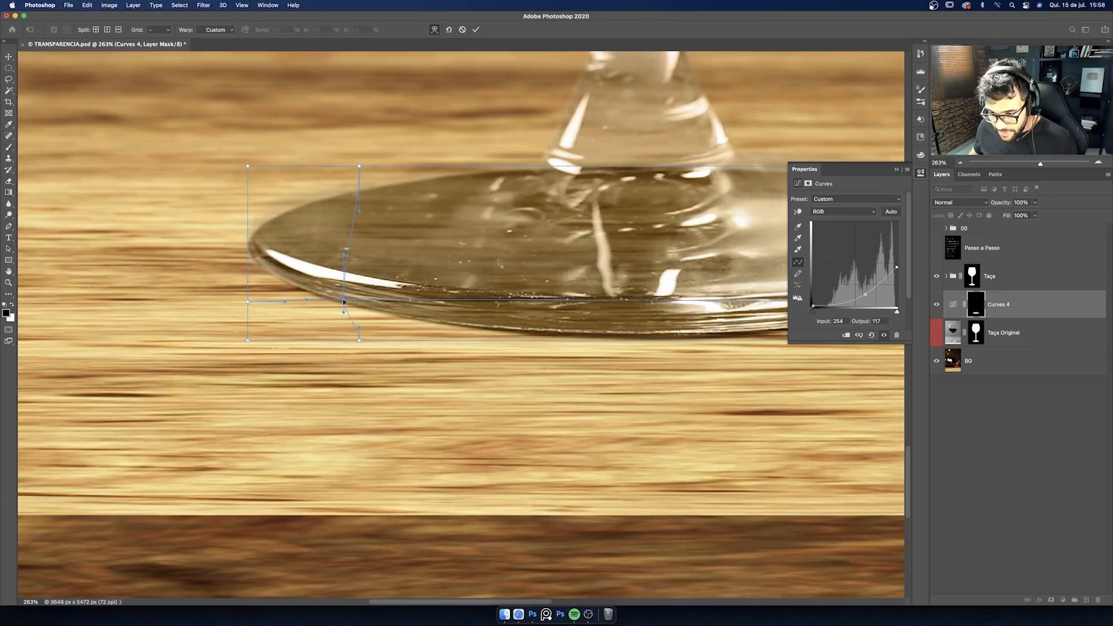
pyautogui.click(279, 278)
pyautogui.click(475, 30)
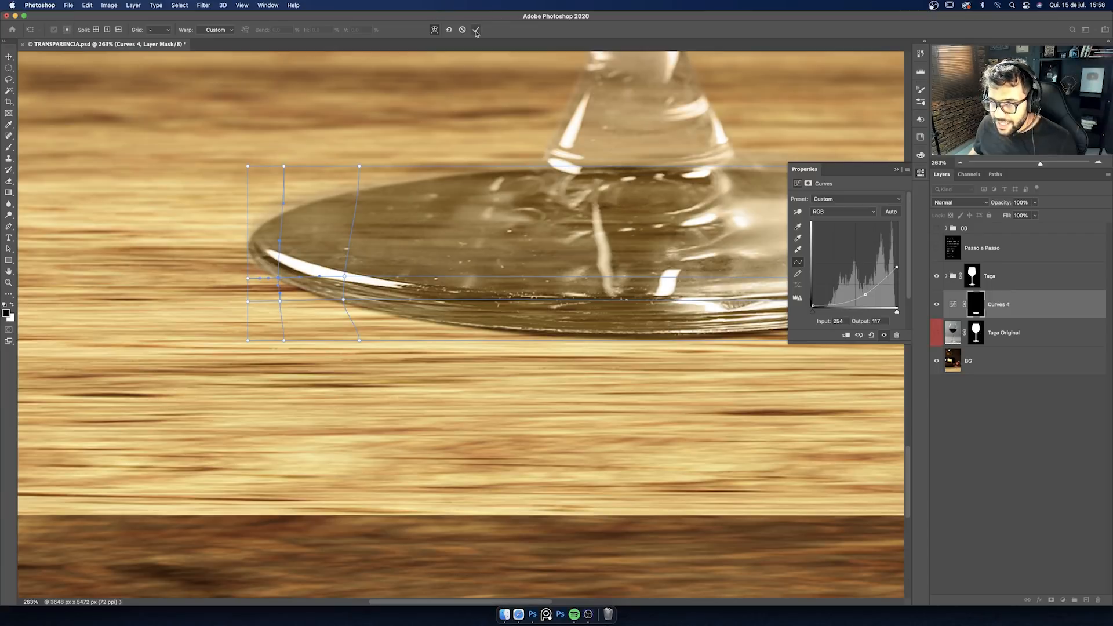
# Step: Warp the Curves mask with two grid splits near the foot's lower right rim, pulling them slightly outward, and apply it
pyautogui.press('z')
pyautogui.moveTo(434, 244); pyautogui.dragTo(388, 262)
pyautogui.moveTo(586, 273); pyautogui.dragTo(626, 270)
pyautogui.hotkey('ctrl', 't')
pyautogui.rightClick(600, 246)
pyautogui.click(609, 314)
pyautogui.keyDown('alt'); pyautogui.click(613, 257); pyautogui.keyUp('alt')
pyautogui.moveTo(612, 257); pyautogui.dragTo(617, 262)
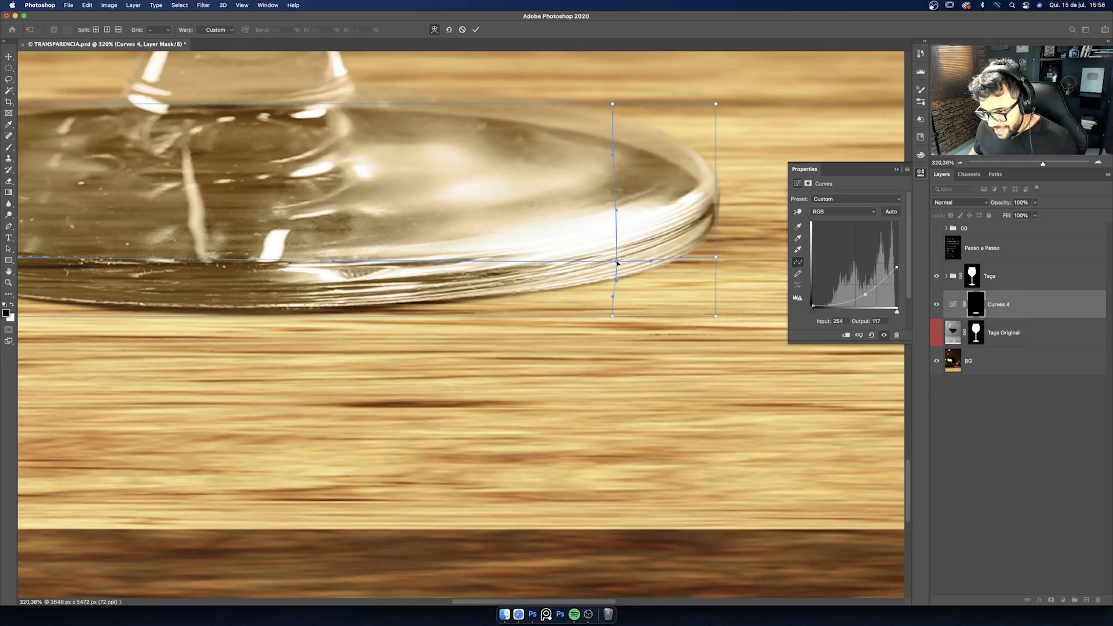
pyautogui.keyDown('alt'); pyautogui.click(690, 247); pyautogui.keyUp('alt')
pyautogui.moveTo(691, 261); pyautogui.dragTo(693, 263)
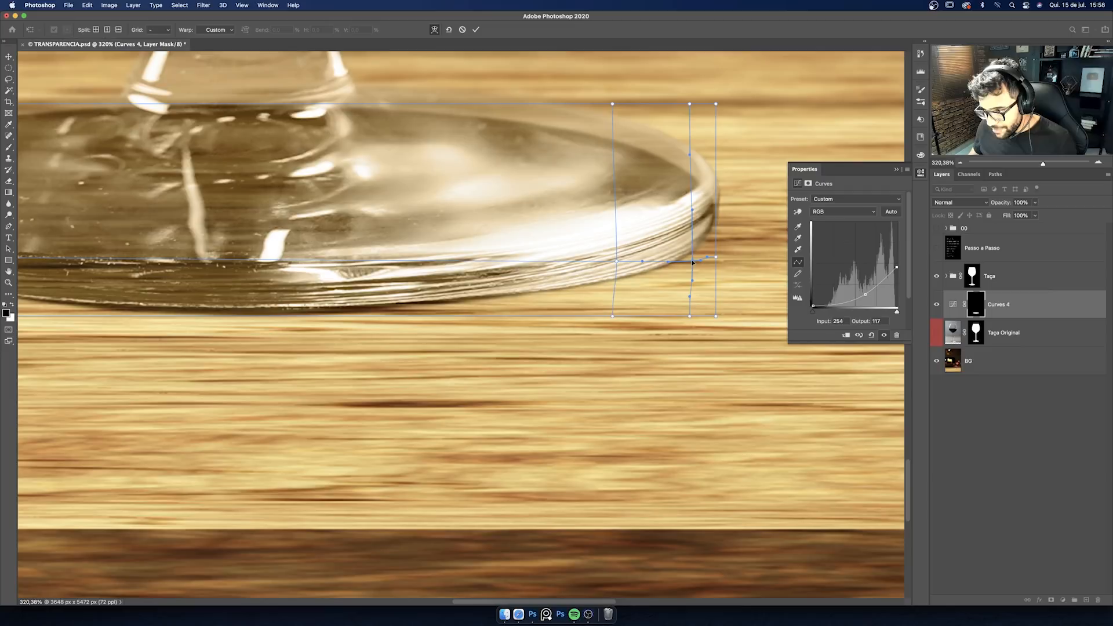
pyautogui.click(476, 30)
pyautogui.moveTo(695, 213); pyautogui.dragTo(564, 340)
pyautogui.moveTo(474, 339); pyautogui.dragTo(489, 338)
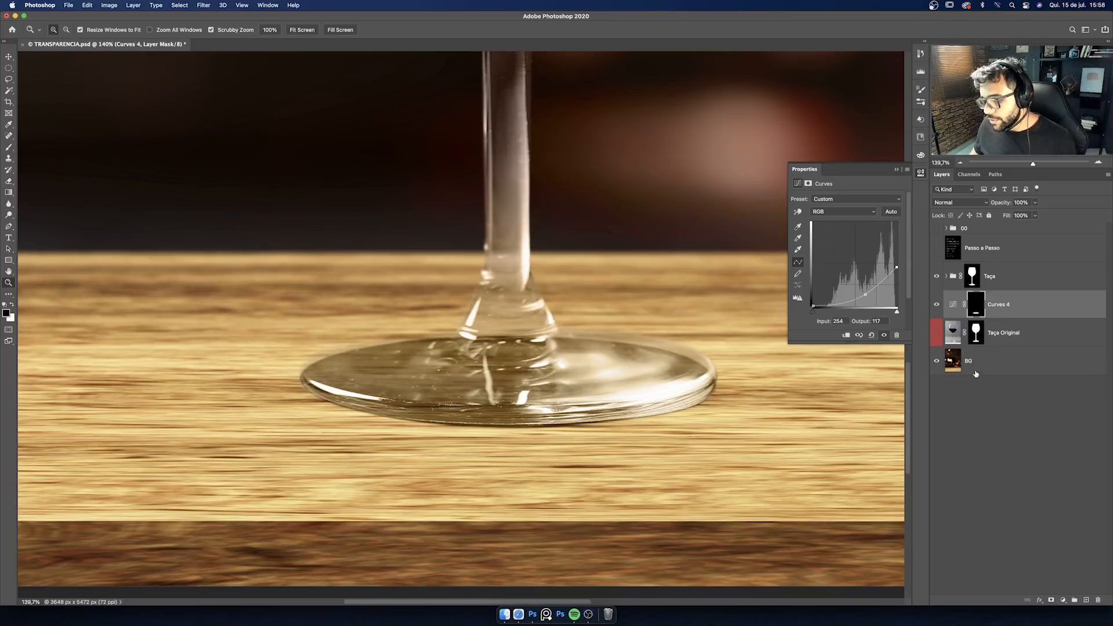
# Step: Fade the darkening across the upper part of the glass foot with a 60% opacity black gradient on the Curves 4 mask
pyautogui.click(974, 313)
pyautogui.press('g')
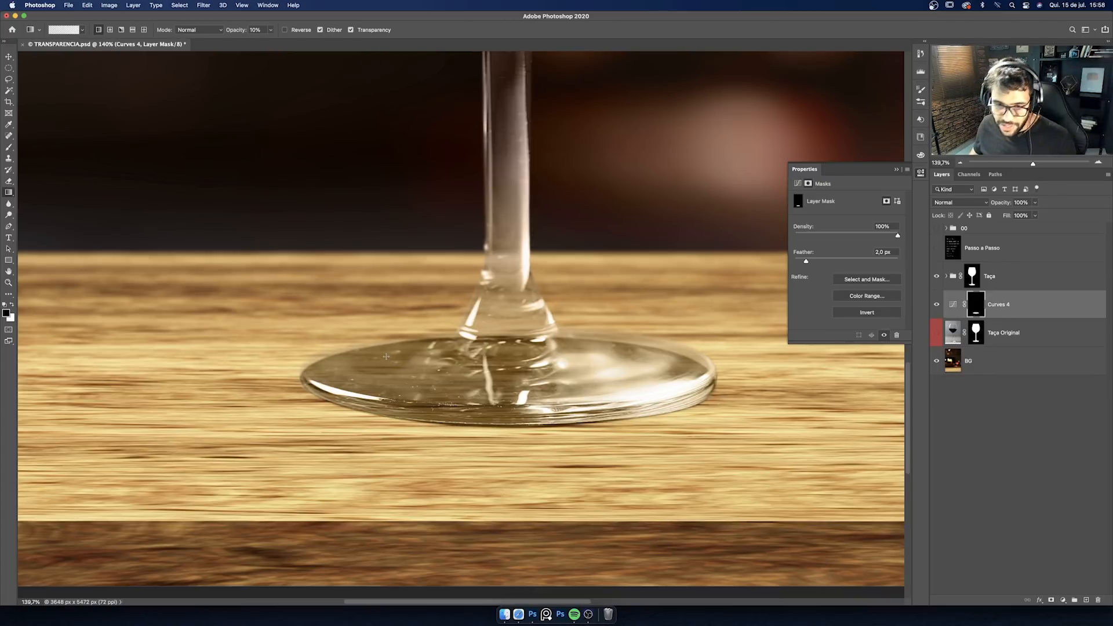
pyautogui.press('6')
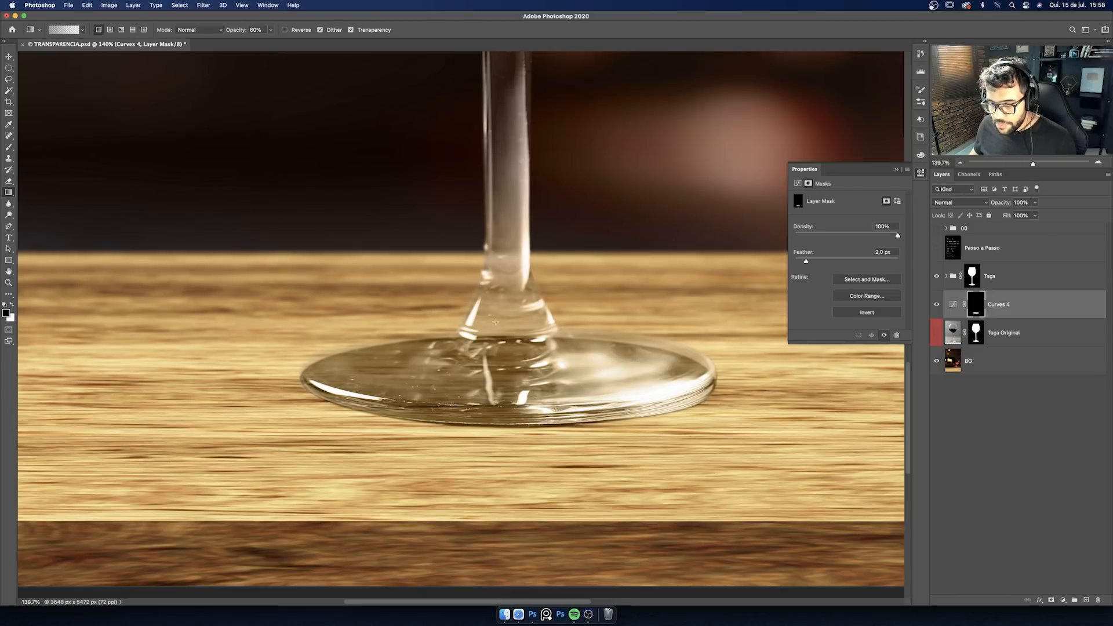
pyautogui.moveTo(499, 324); pyautogui.dragTo(489, 403)
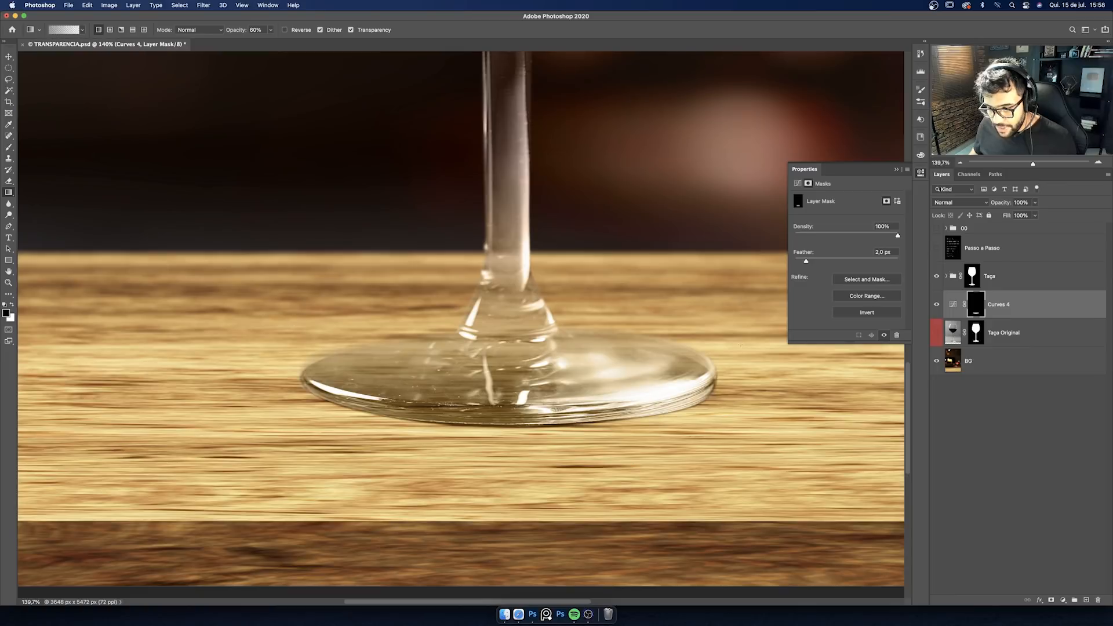
pyautogui.moveTo(687, 322); pyautogui.dragTo(688, 322)
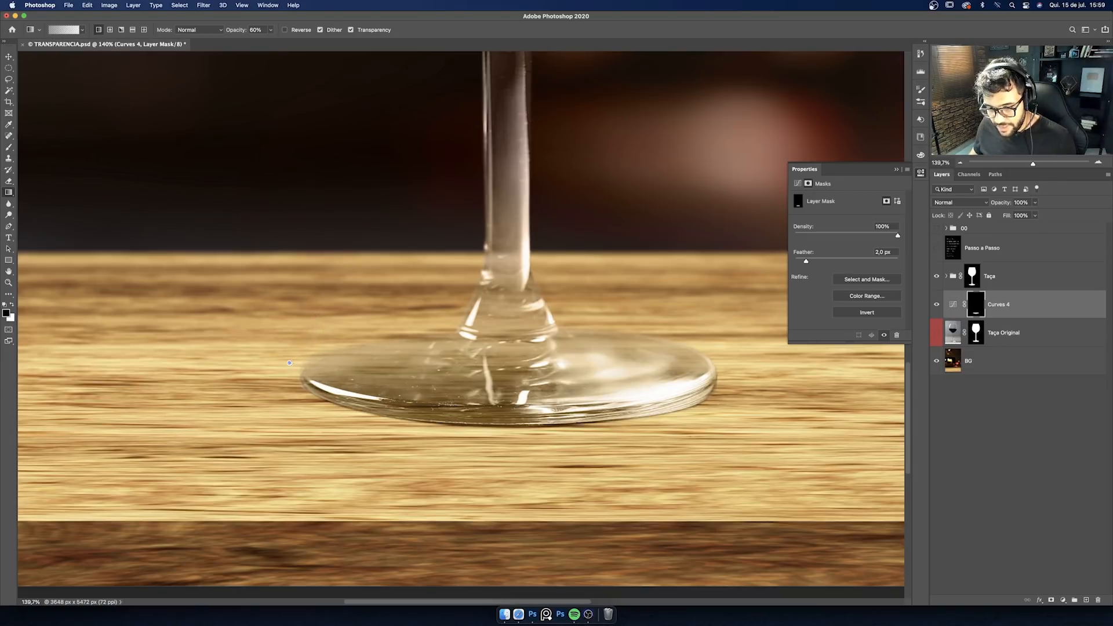
pyautogui.press('z')
pyautogui.scroll(-5, 290, 366)
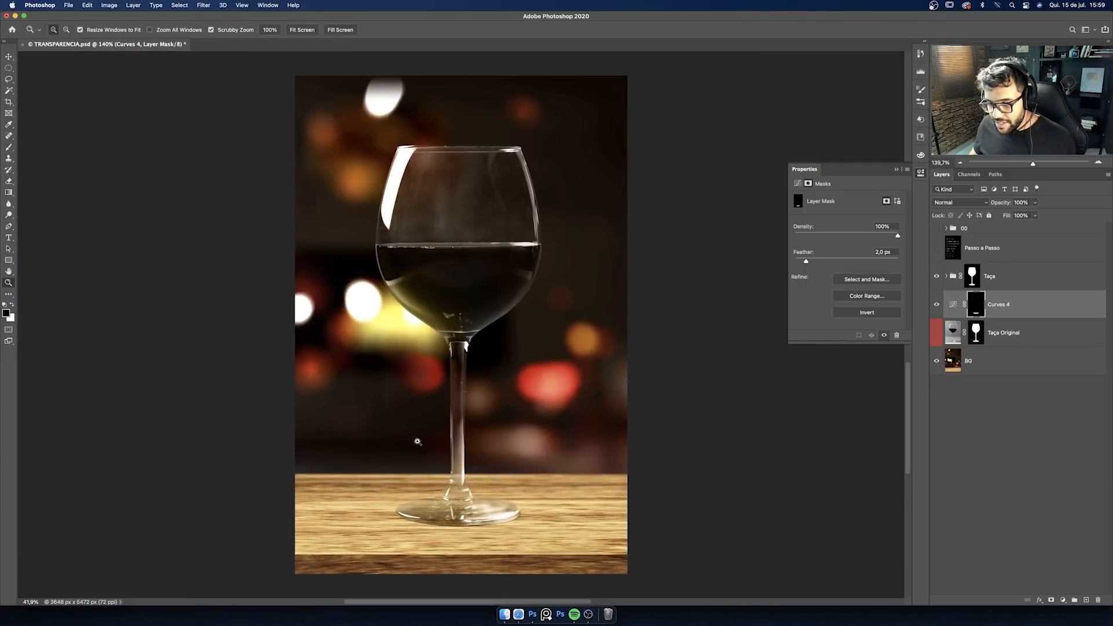
# Step: Add another, fainter black gradient on the Curves 4 mask, running down from the stem base over the foot
pyautogui.scroll(10, 430, 419)
pyautogui.press('g')
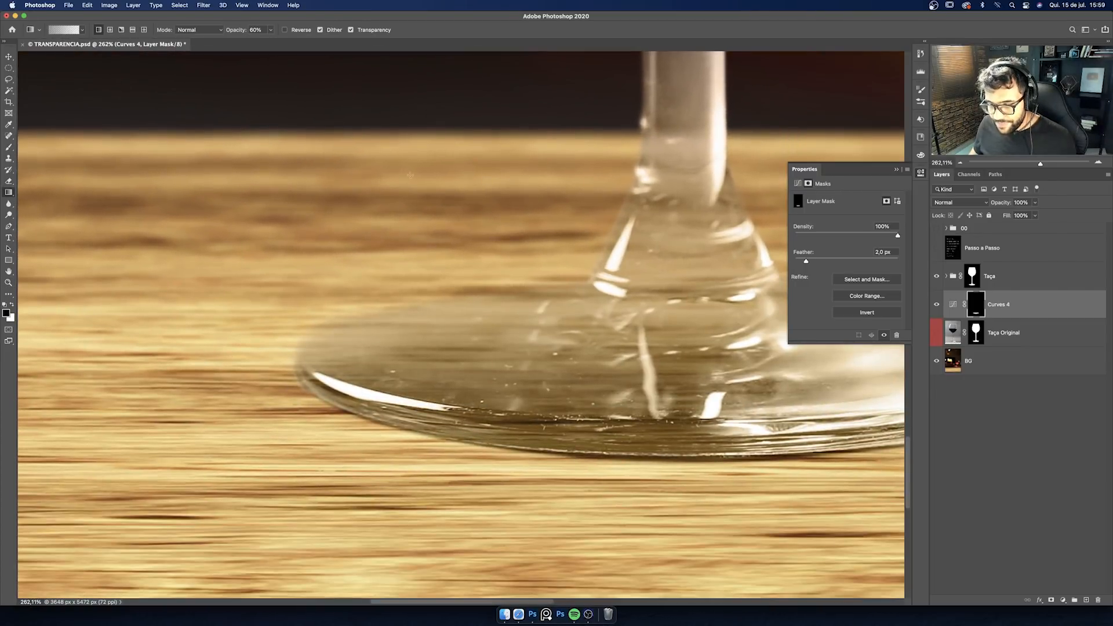
pyautogui.press('z')
pyautogui.scroll(-9, 580, 382)
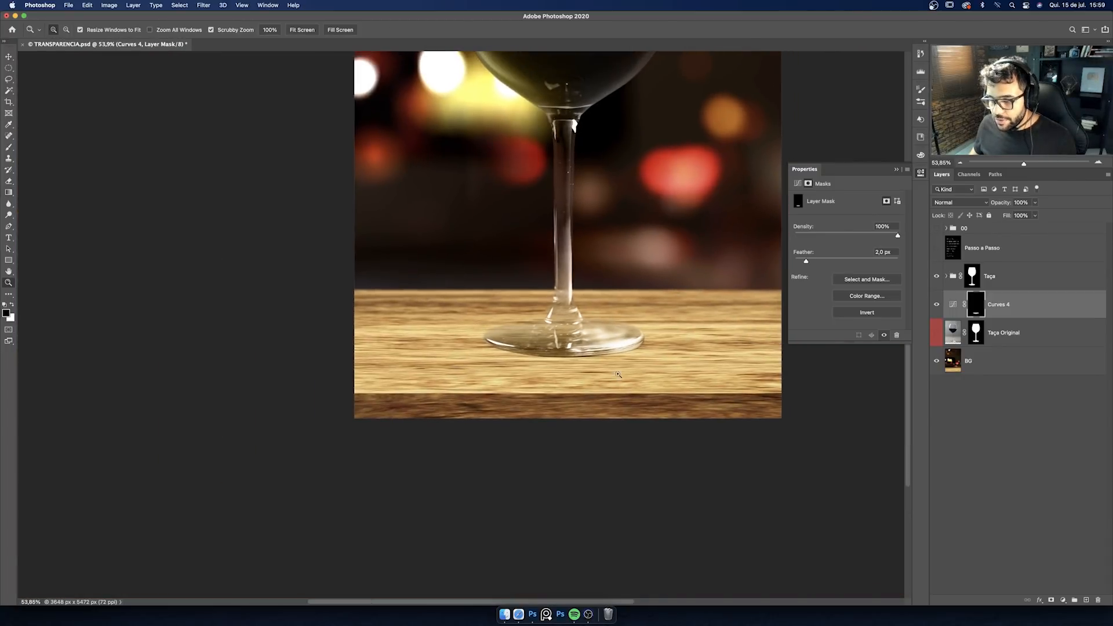
pyautogui.scroll(3, 569, 338)
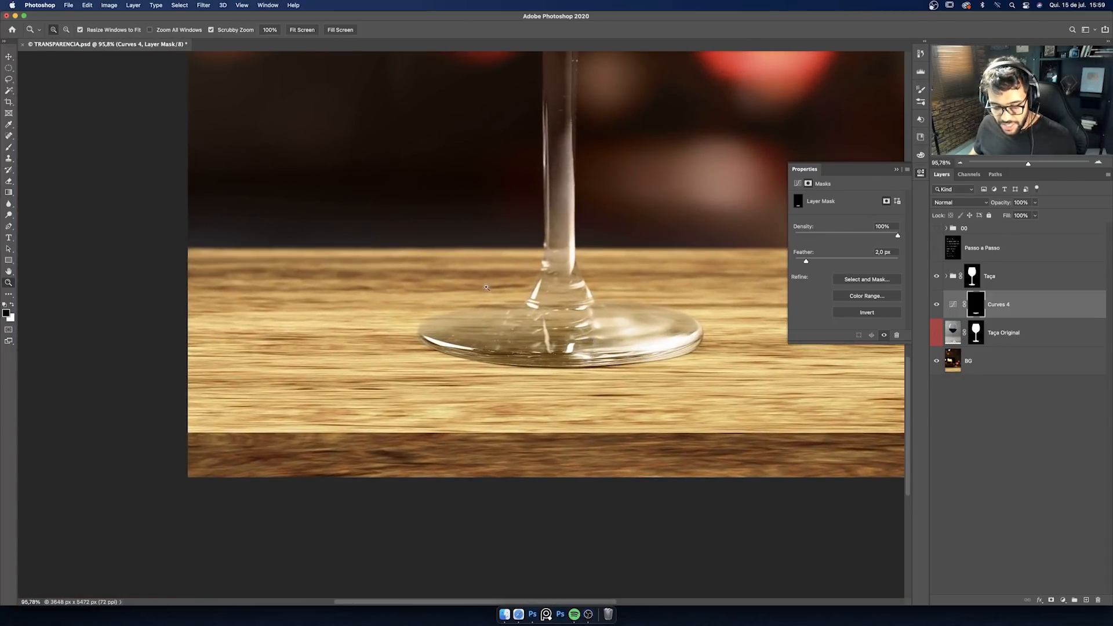
pyautogui.press('4')
pyautogui.press('0')
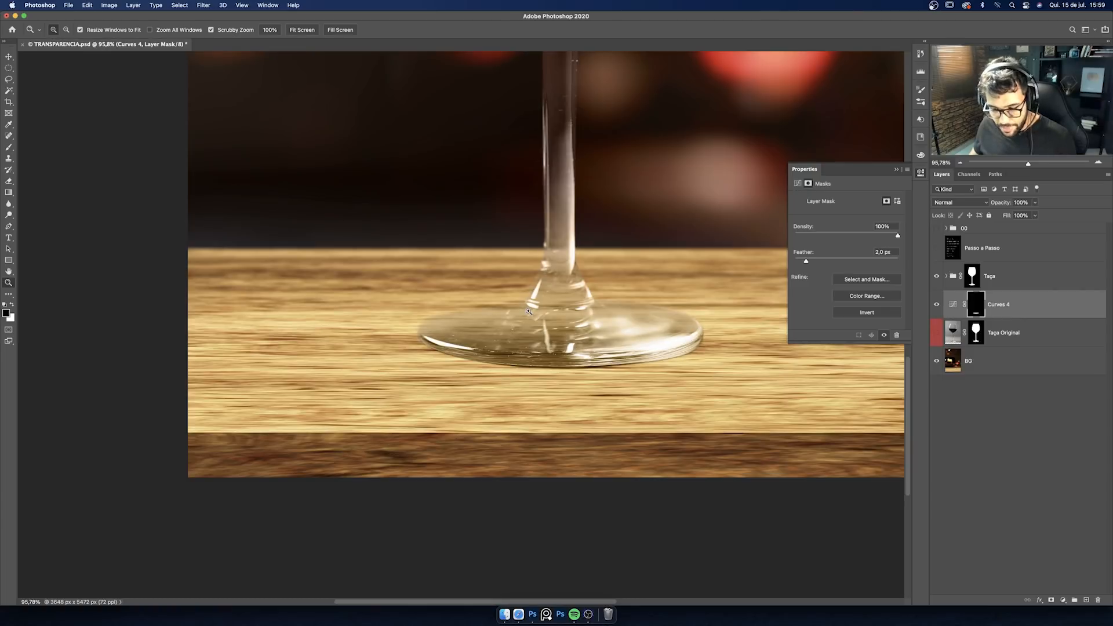
pyautogui.press('g')
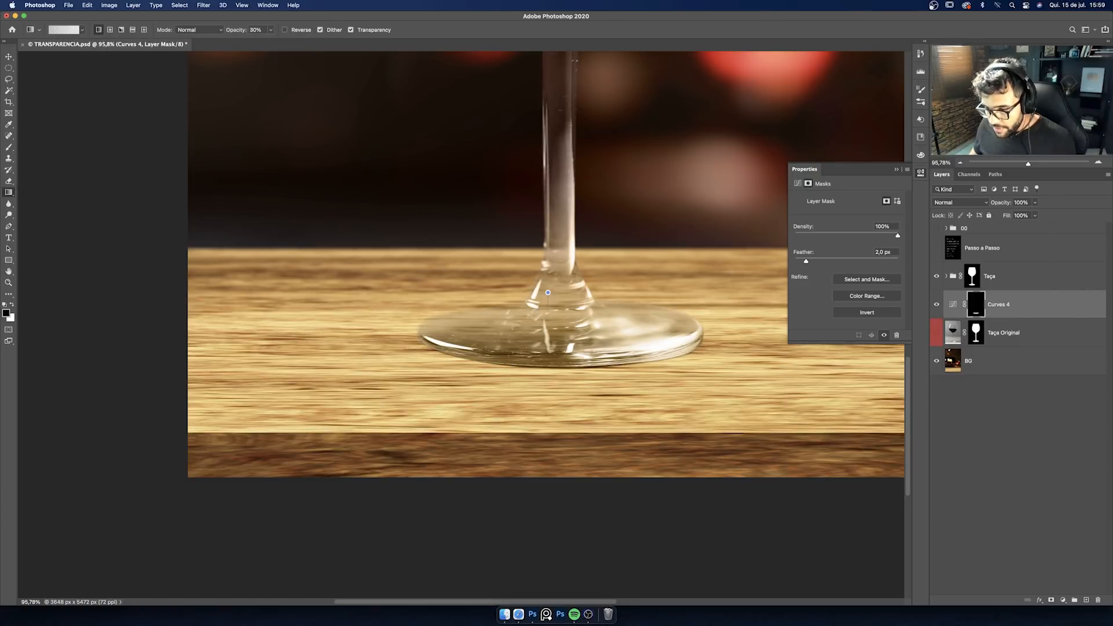
pyautogui.moveTo(543, 352)
pyautogui.mouseDown()
pyautogui.moveTo(560, 351)
pyautogui.moveTo(524, 350)
pyautogui.mouseUp()
pyautogui.press('z')
pyautogui.moveTo(456, 469); pyautogui.dragTo(551, 460)
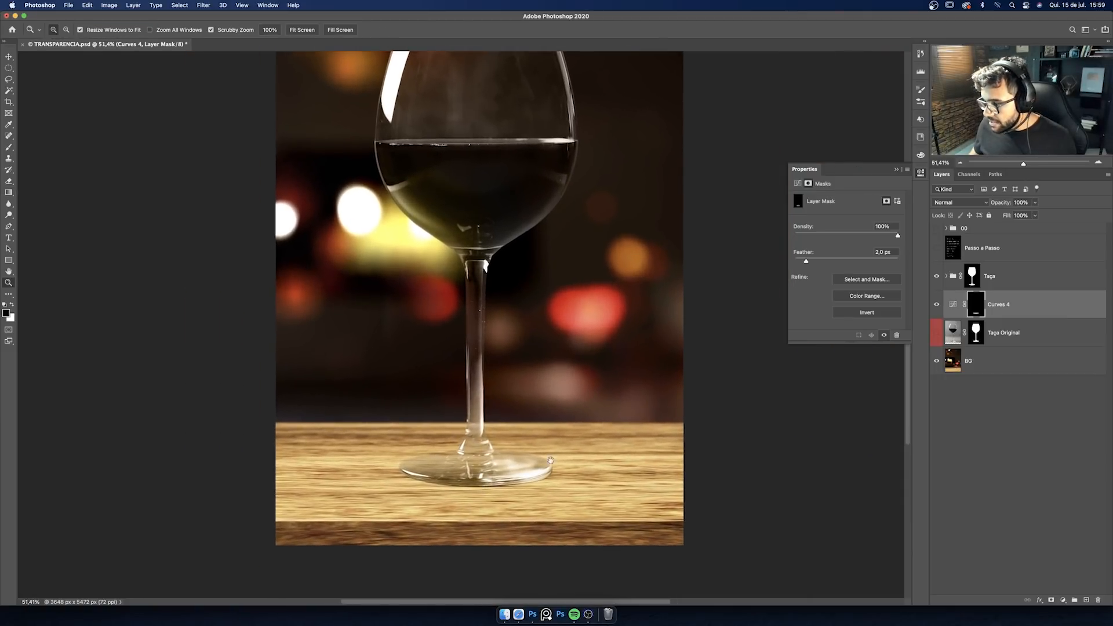
pyautogui.moveTo(436, 441); pyautogui.dragTo(477, 442)
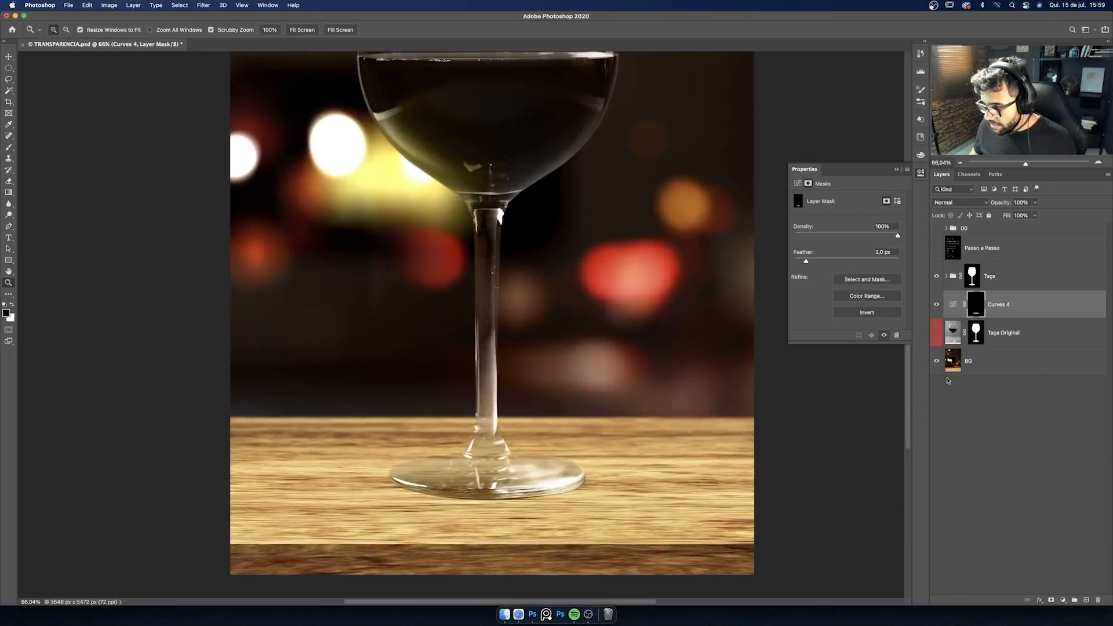
# Step: Duplicate the Taça Original layer, apply the duplicate's layer mask and make the duplicate visible
pyautogui.click(1036, 334)
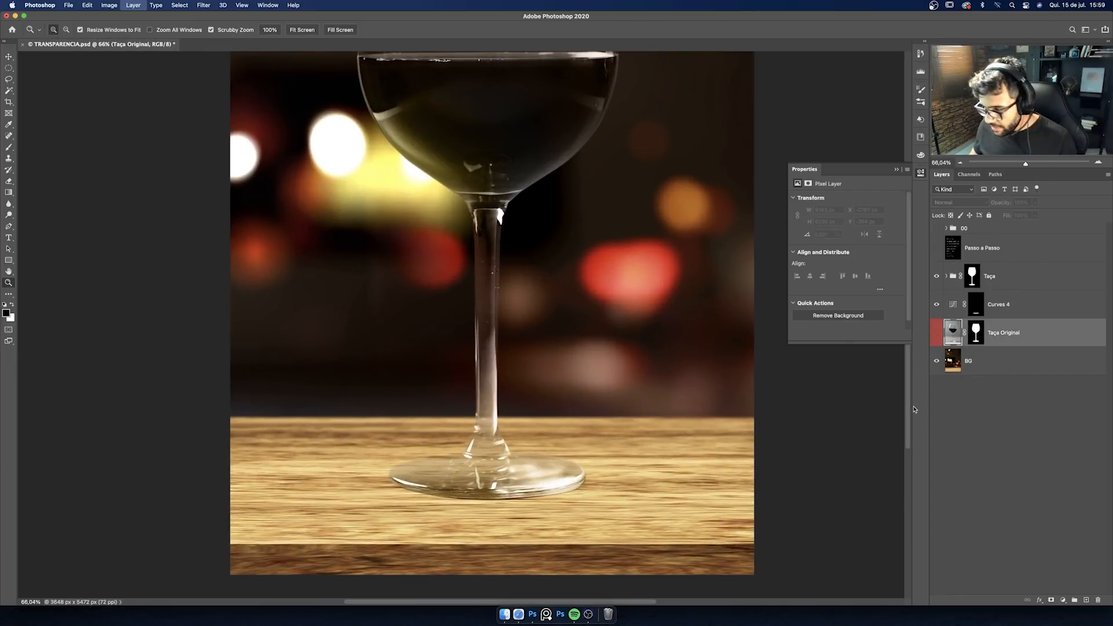
pyautogui.press('super+j')
pyautogui.rightClick(976, 338)
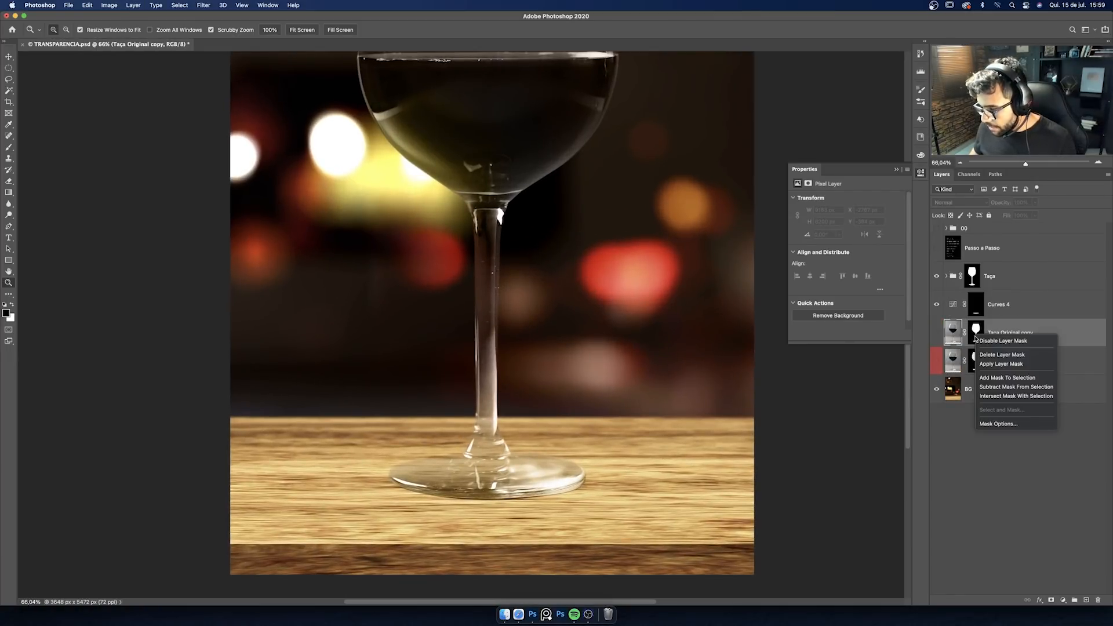
pyautogui.click(1002, 363)
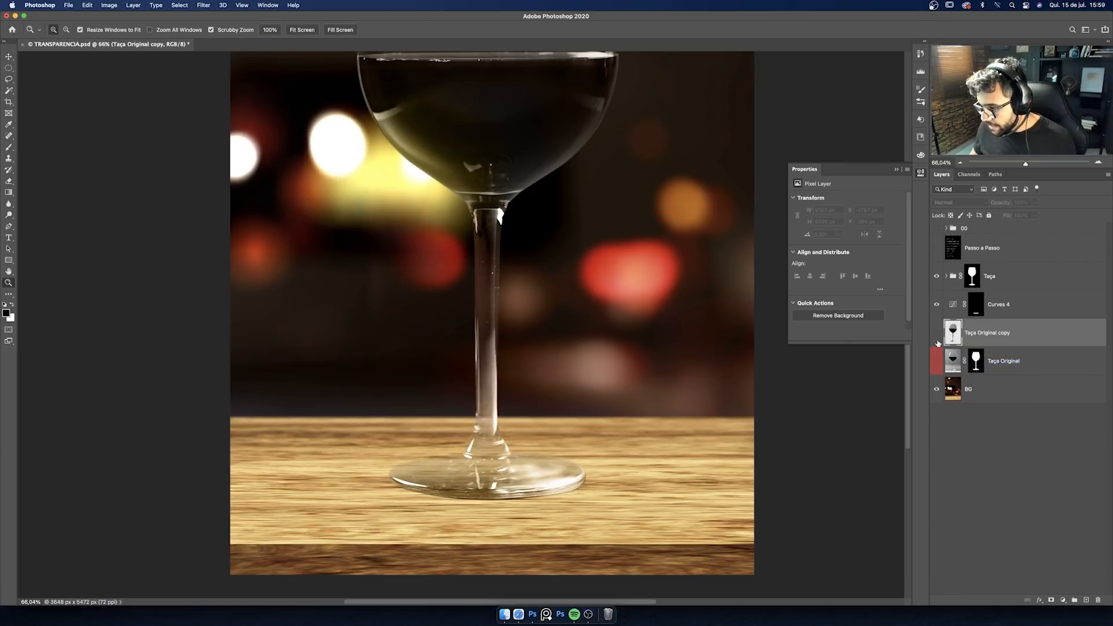
pyautogui.moveTo(388, 415); pyautogui.dragTo(374, 415)
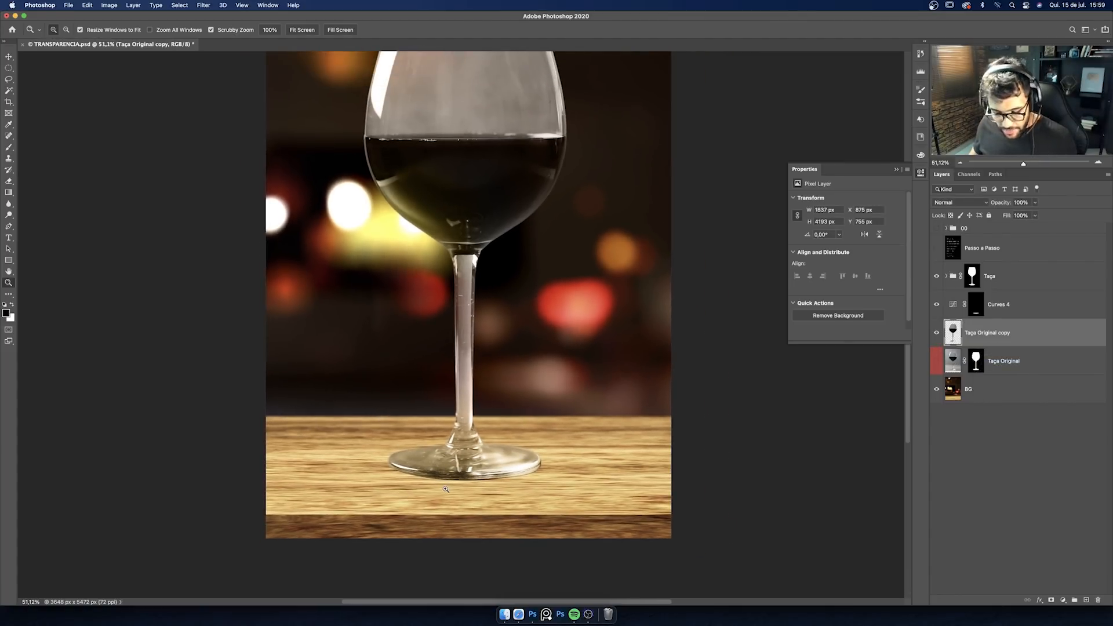
# Step: Select the foot and lower stem with a rectangular marquee about 1911 × 1153 px and copy that area to a new layer
pyautogui.press('m')
pyautogui.press('z')
pyautogui.moveTo(451, 461); pyautogui.dragTo(473, 462)
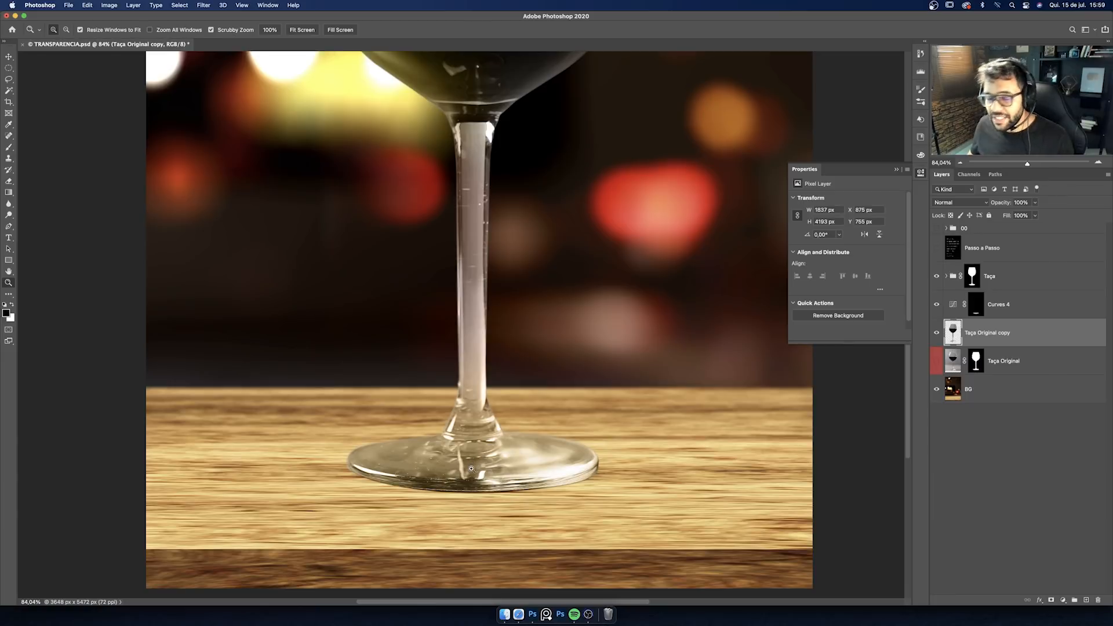
pyautogui.press('m')
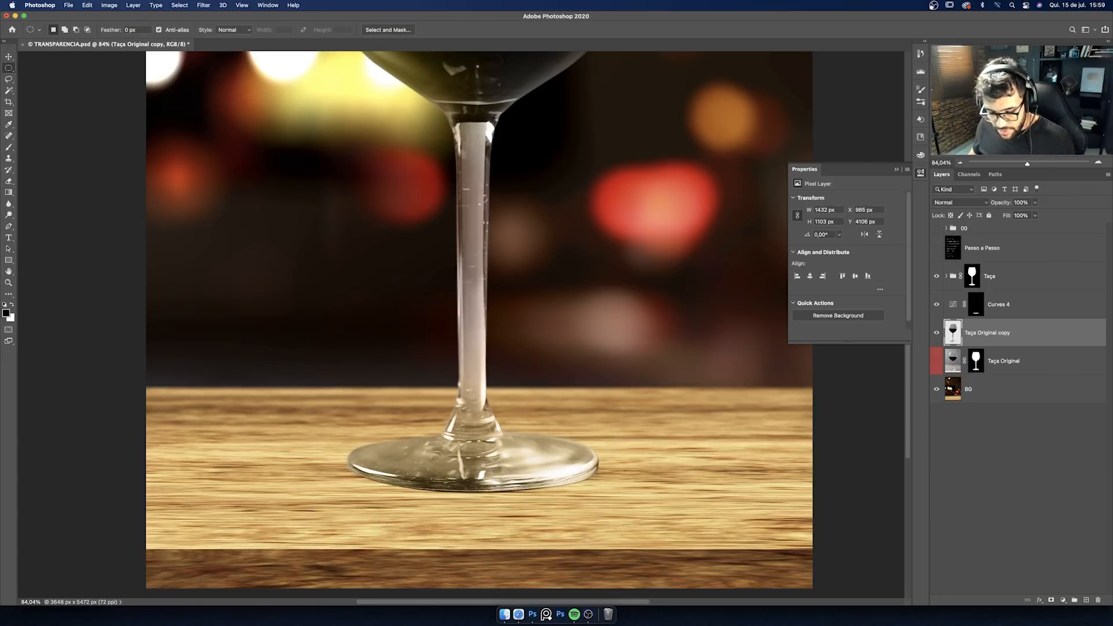
pyautogui.moveTo(8, 68); pyautogui.dragTo(58, 69)
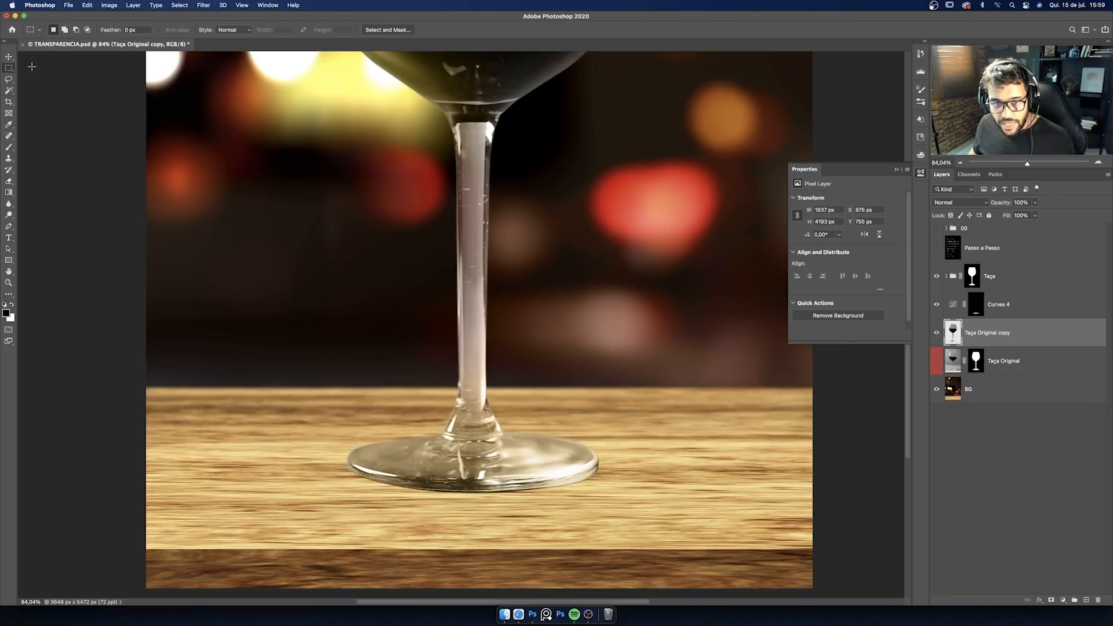
pyautogui.moveTo(307, 311); pyautogui.dragTo(656, 521)
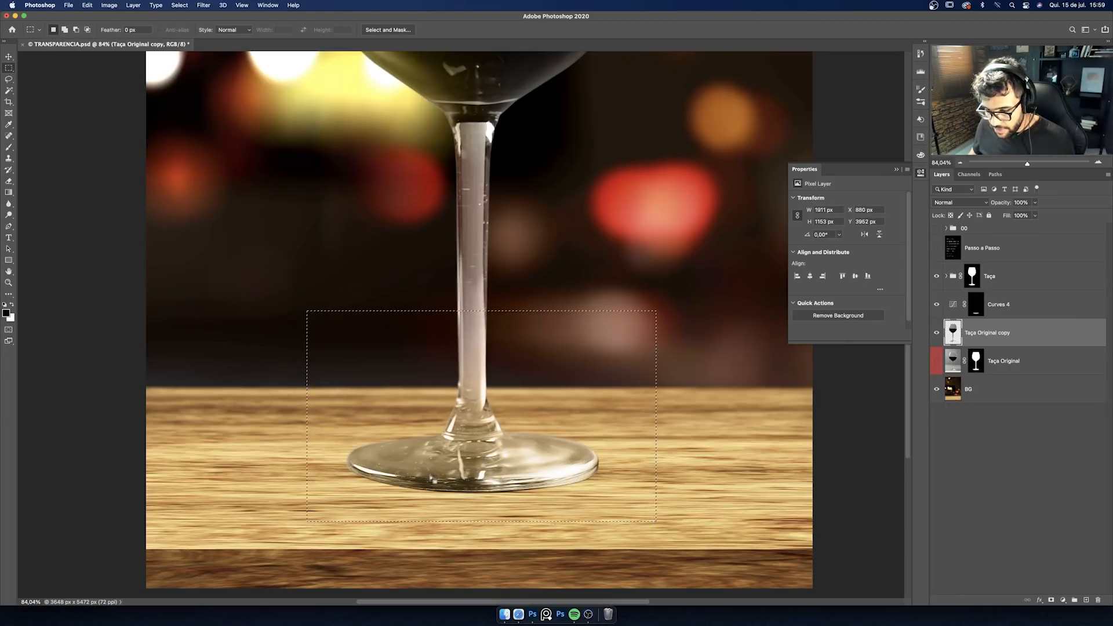
pyautogui.press('super+j')
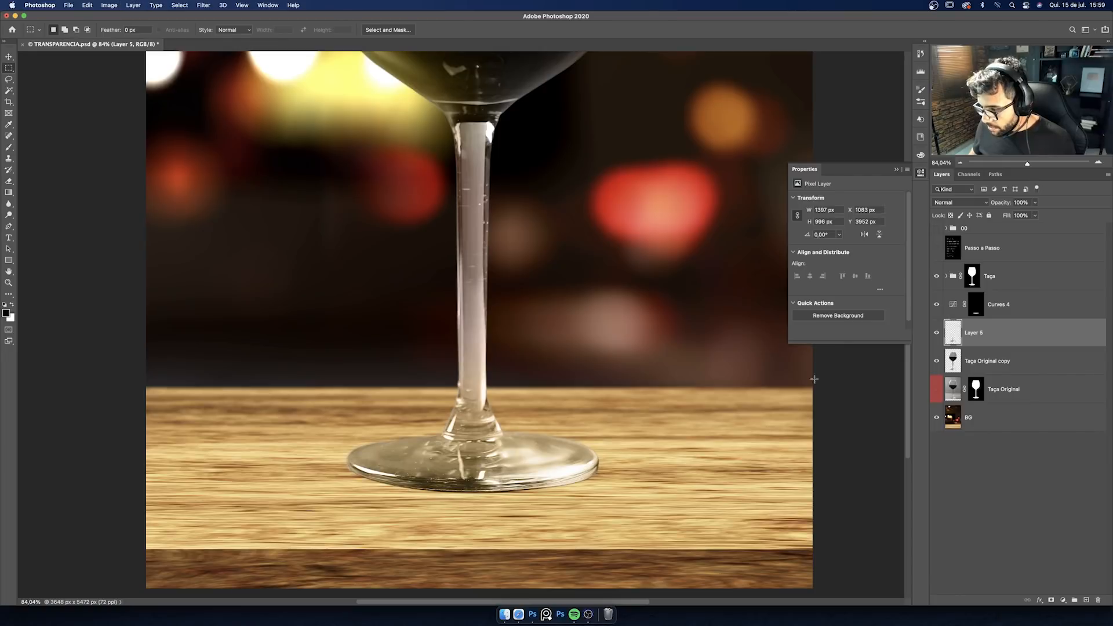
# Step: Delete the Taça Original copy layer and rename the extracted foot layer Reflexo
pyautogui.click(987, 367)
pyautogui.press('Delete')
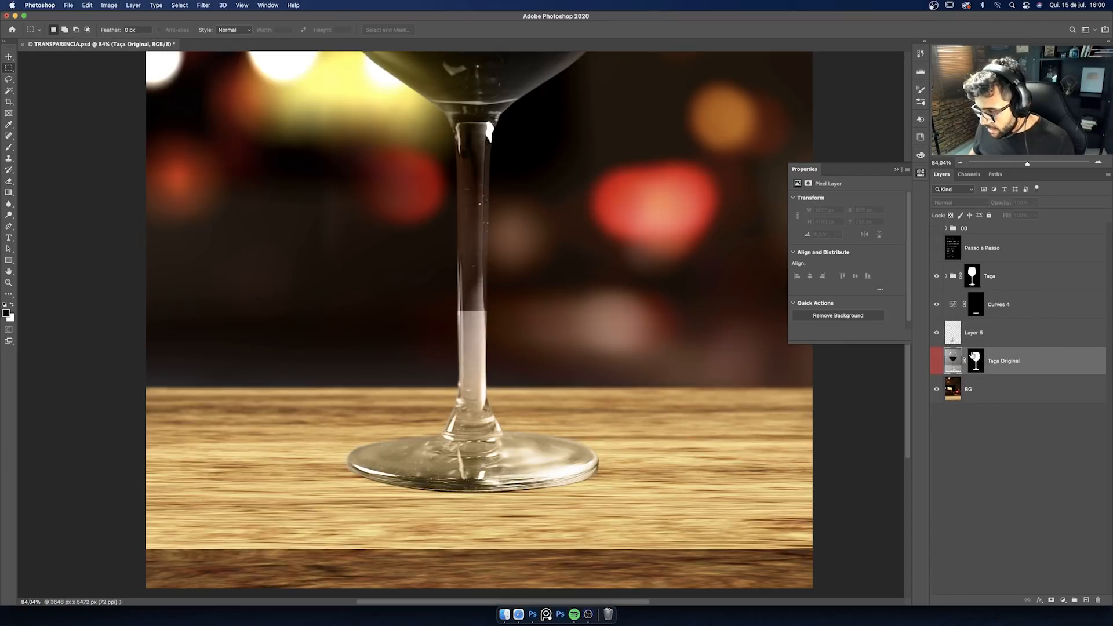
pyautogui.doubleClick(974, 333)
pyautogui.write('Reflexo')
pyautogui.press('Return')
# Step: Flip the Reflexo layer vertically about its lower edge, move it up to overlap the glass foot, and apply the transform
pyautogui.press('super+t')
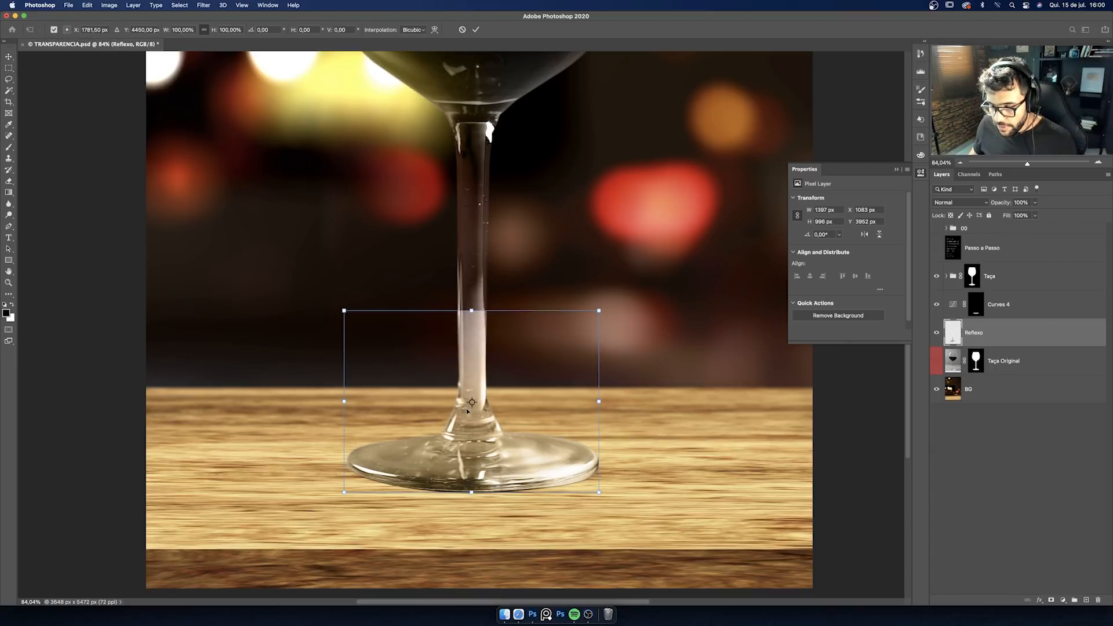
pyautogui.moveTo(472, 402); pyautogui.dragTo(471, 492)
pyautogui.rightClick(476, 427)
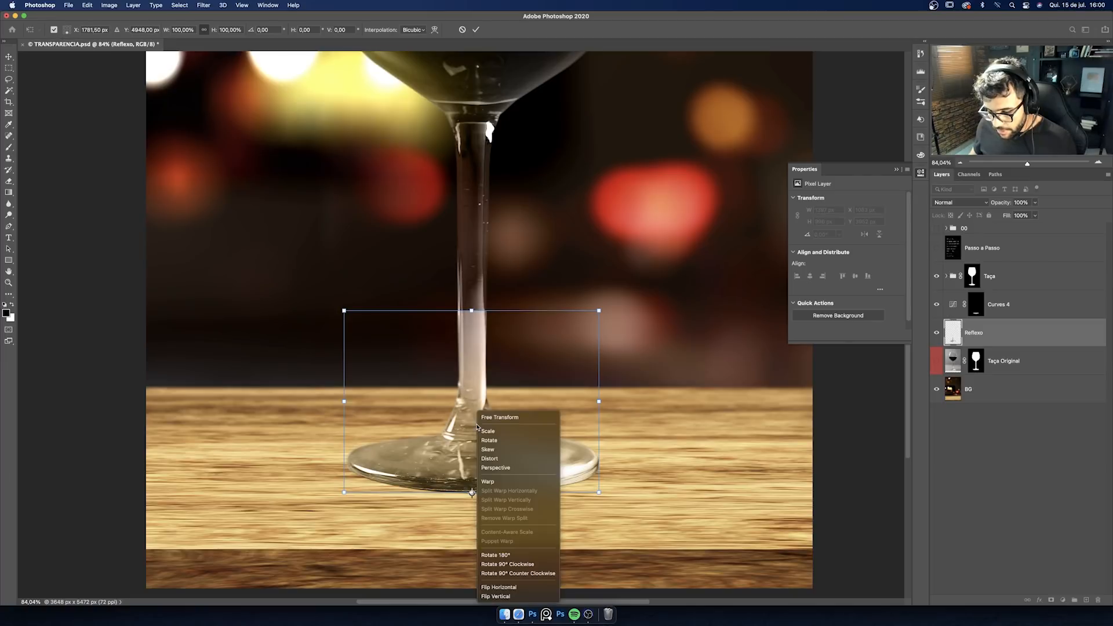
pyautogui.click(502, 597)
pyautogui.moveTo(502, 533); pyautogui.dragTo(501, 512)
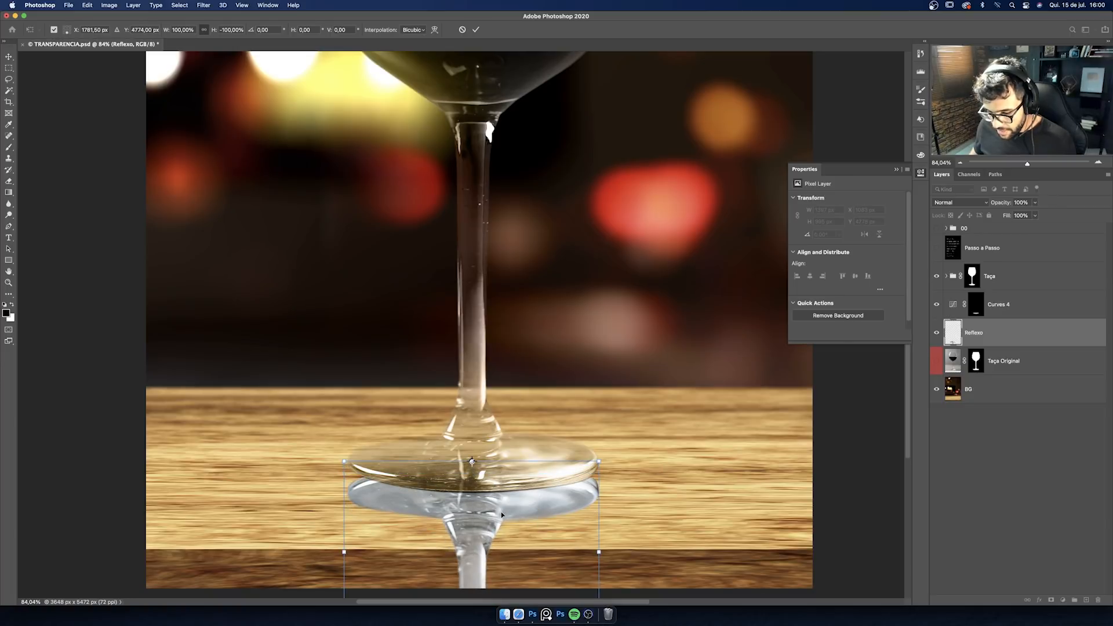
pyautogui.press('Return')
# Step: Move the reflection slightly higher so it sits closer beneath the rim of the glass foot
pyautogui.press('m')
pyautogui.press('z')
pyautogui.moveTo(463, 518); pyautogui.dragTo(534, 403)
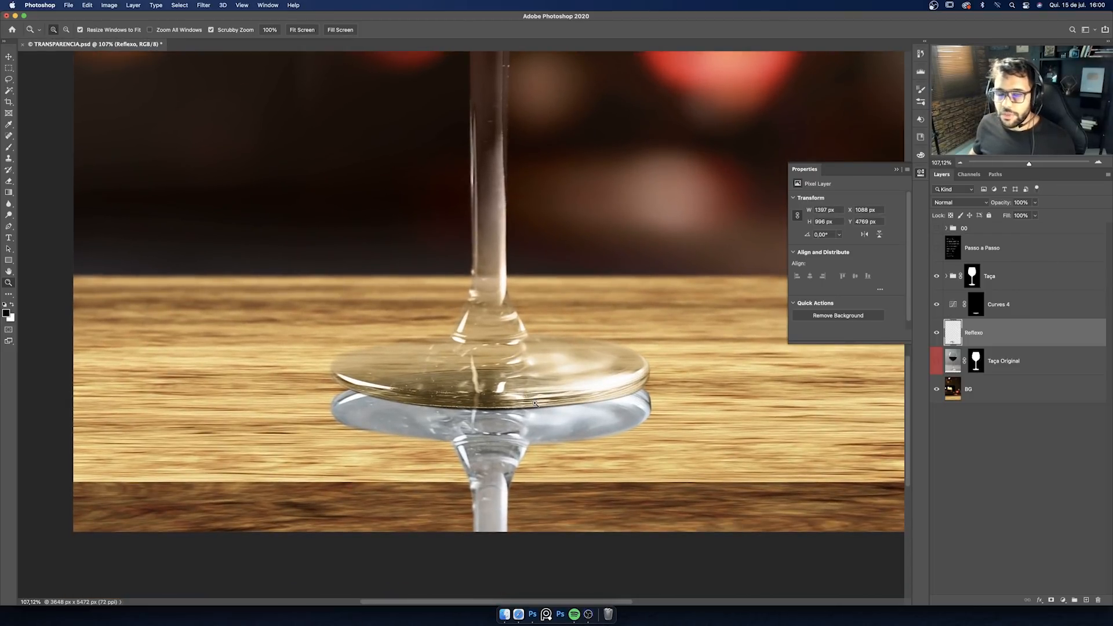
pyautogui.press('v')
pyautogui.moveTo(491, 442)
pyautogui.mouseDown()
pyautogui.moveTo(491, 452)
pyautogui.moveTo(492, 437)
pyautogui.mouseUp()
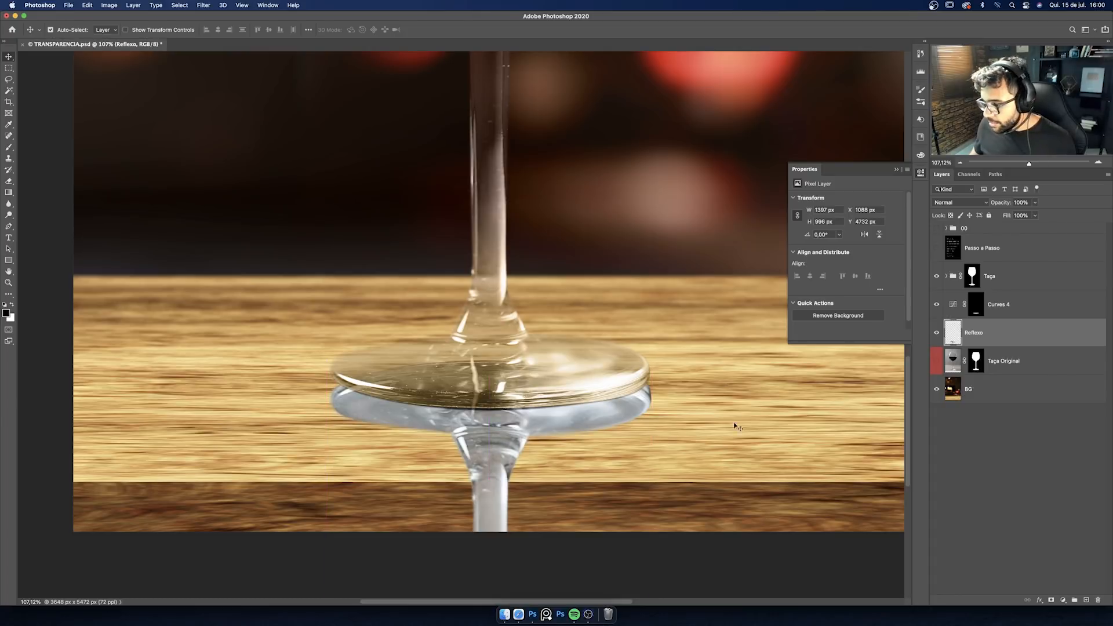
# Step: Examine the reflection under the glass in the unmasked Taça Original photo on its own, and restore the composite view
pyautogui.keyDown('alt'); pyautogui.click(937, 365); pyautogui.keyUp('alt')
pyautogui.keyDown('shift'); pyautogui.click(976, 360); pyautogui.keyUp('shift')
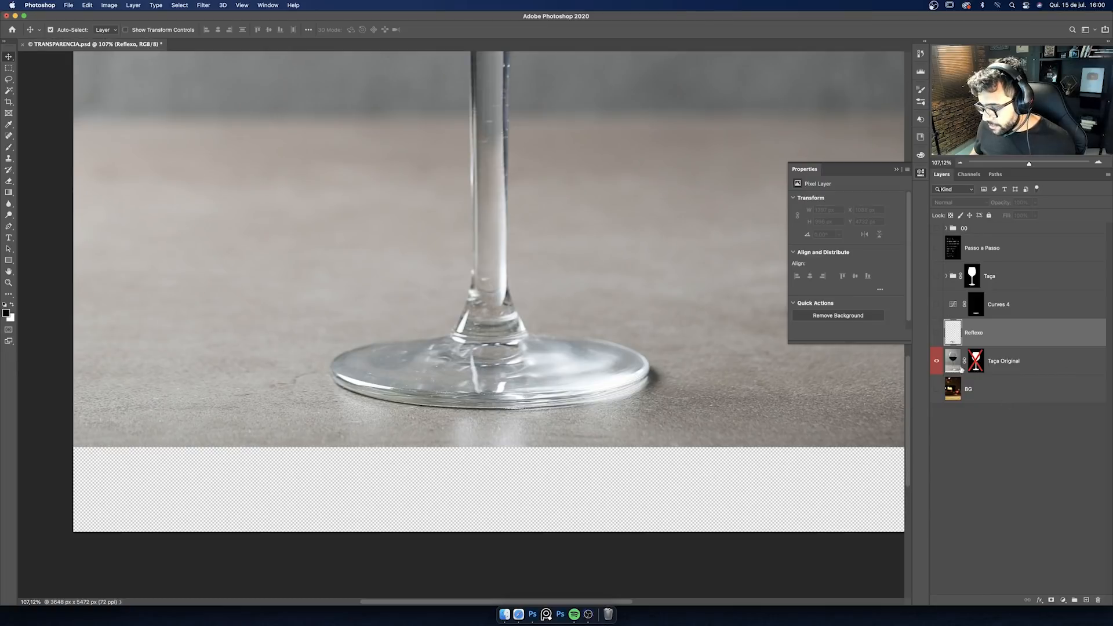
pyautogui.keyDown('alt'); pyautogui.click(936, 361); pyautogui.keyUp('alt')
pyautogui.keyDown('shift'); pyautogui.click(976, 360); pyautogui.keyUp('shift')
# Step: Raise the reflection a little further under the foot and apply Motion Blur at a -88° angle with a distance of about 108 pixels
pyautogui.press('z')
pyautogui.moveTo(535, 439); pyautogui.dragTo(579, 406)
pyautogui.press('v')
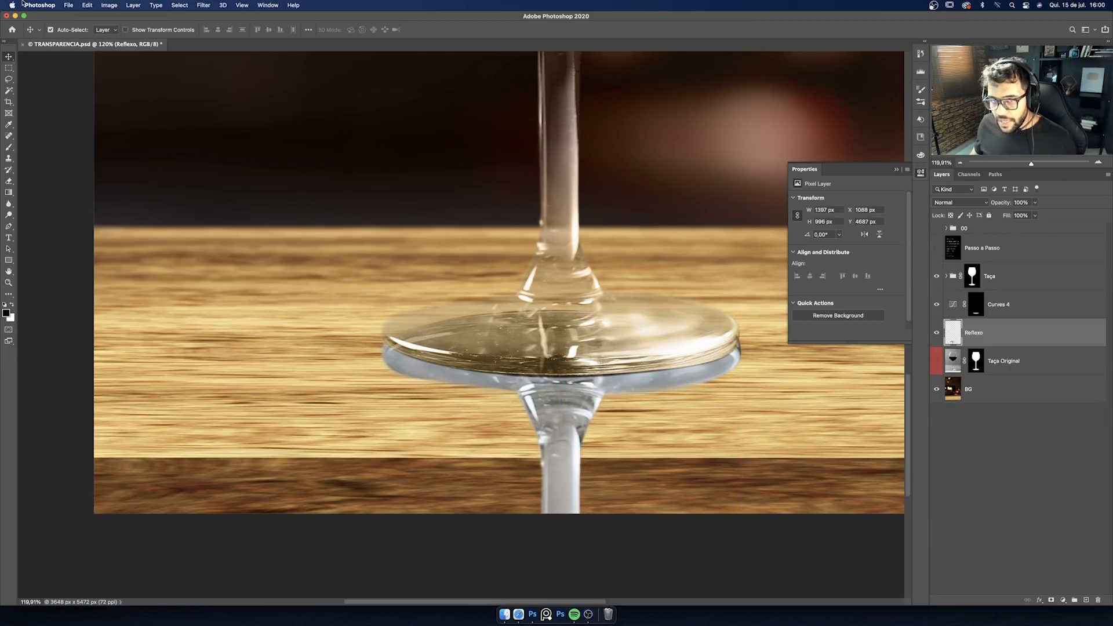
pyautogui.click(203, 6)
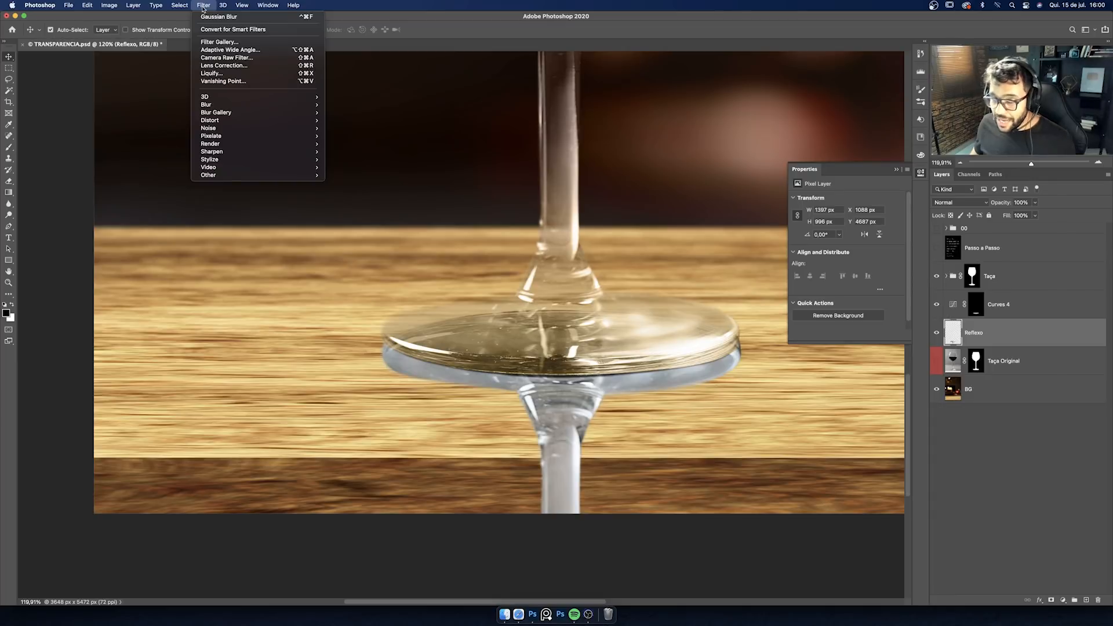
pyautogui.moveTo(245, 106)
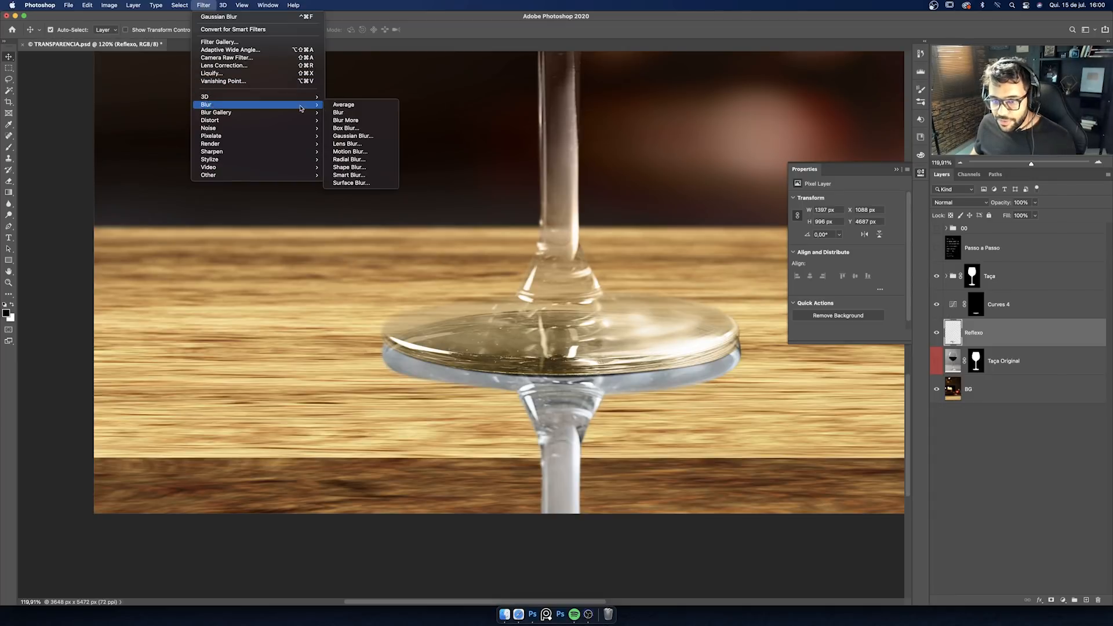
pyautogui.click(357, 153)
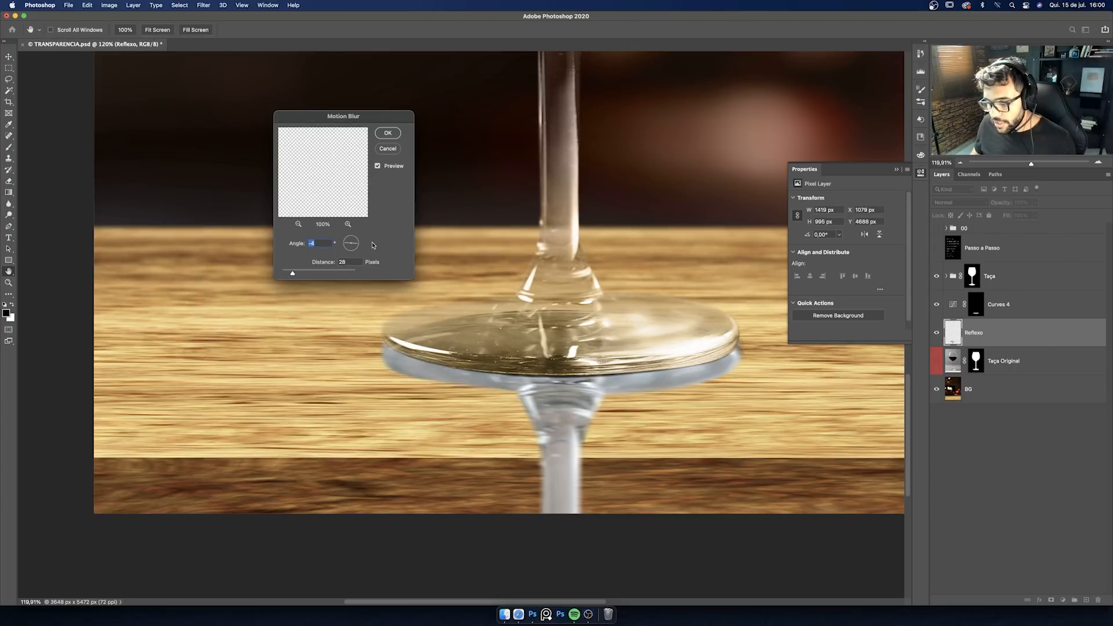
pyautogui.moveTo(356, 248); pyautogui.dragTo(352, 252)
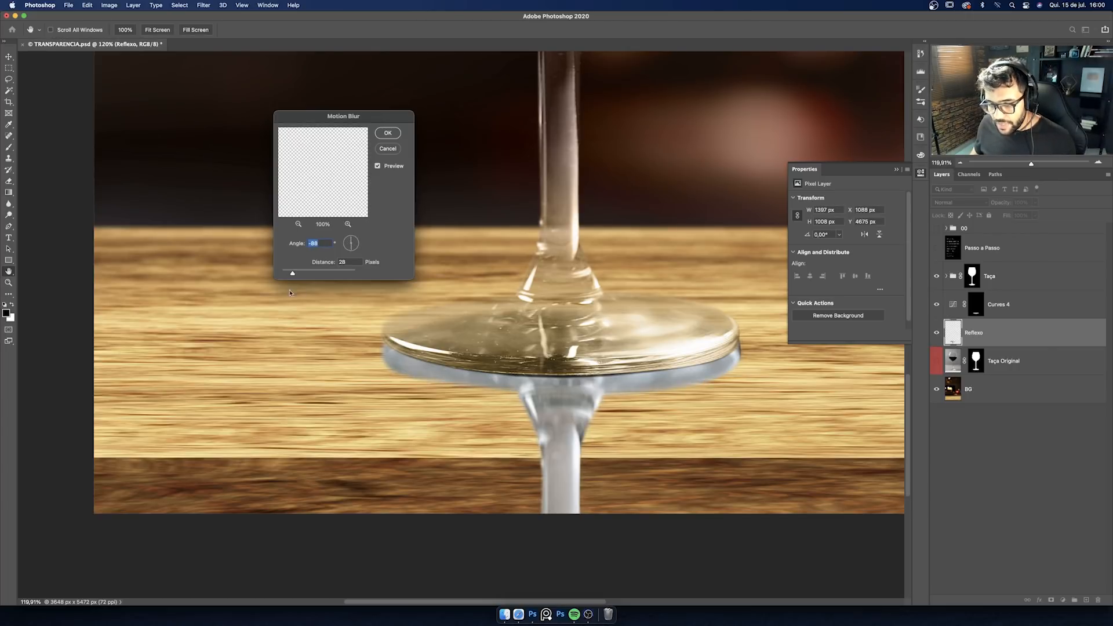
pyautogui.moveTo(293, 273); pyautogui.dragTo(309, 276)
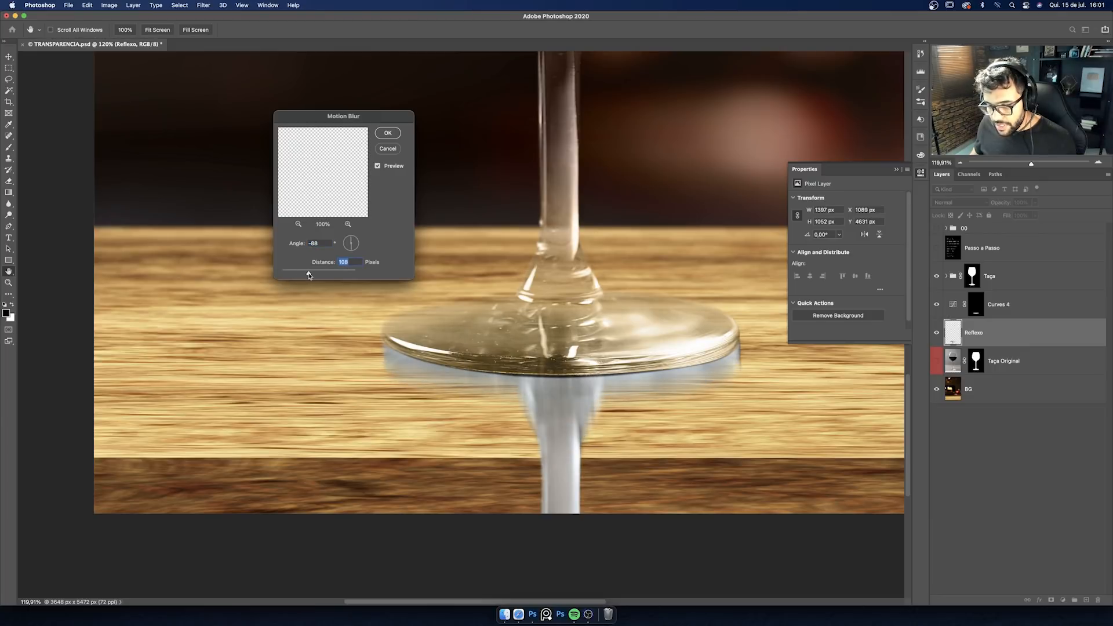
pyautogui.click(397, 134)
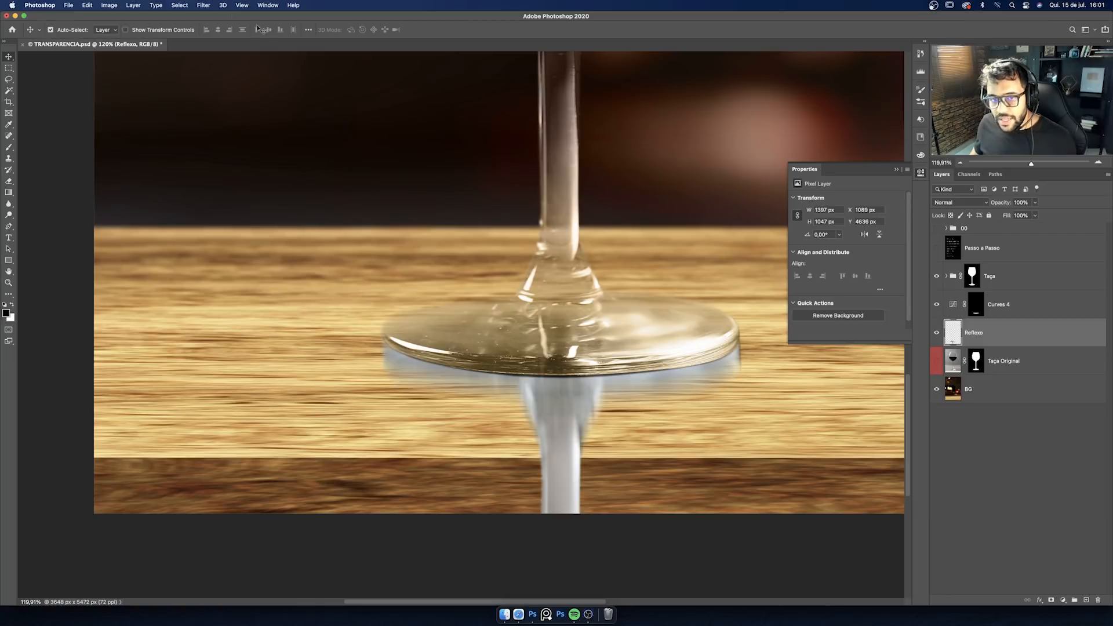
# Step: Apply a second Motion Blur to the Reflexo layer at a -2° angle with a distance of about 48 pixels
pyautogui.click(203, 5)
pyautogui.moveTo(203, 108)
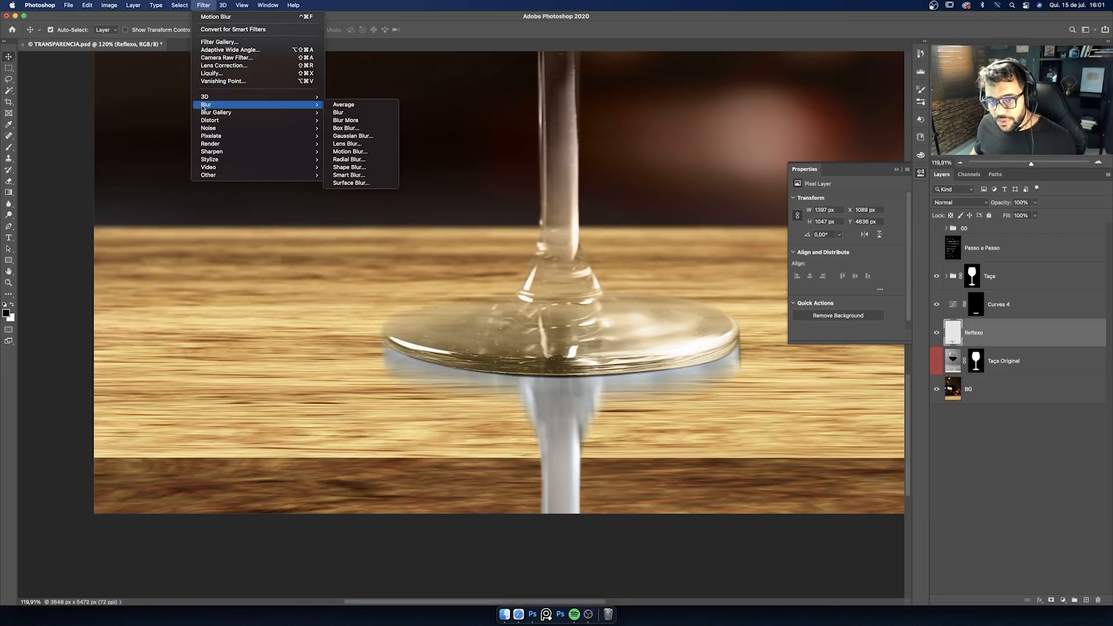
pyautogui.click(359, 153)
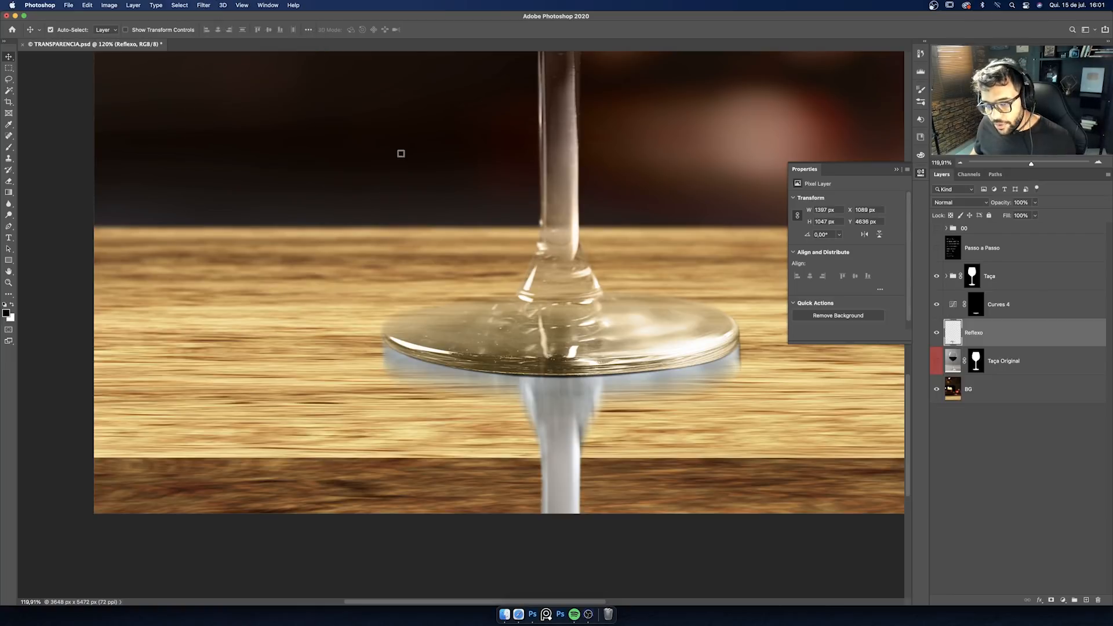
pyautogui.moveTo(350, 255); pyautogui.dragTo(360, 246)
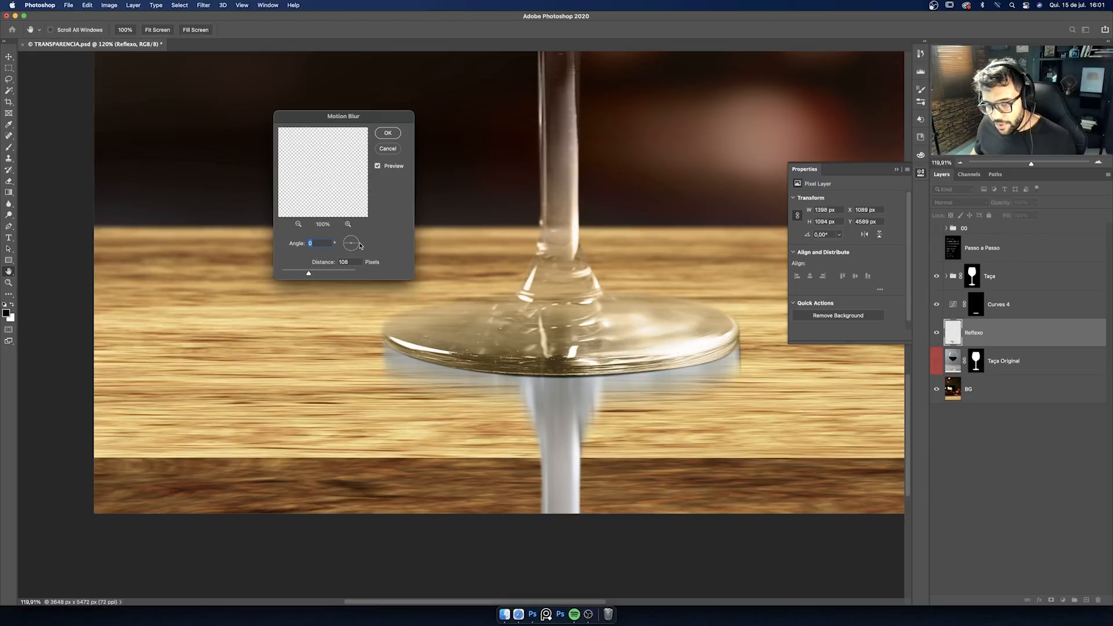
pyautogui.moveTo(310, 274); pyautogui.dragTo(301, 276)
pyautogui.click(387, 134)
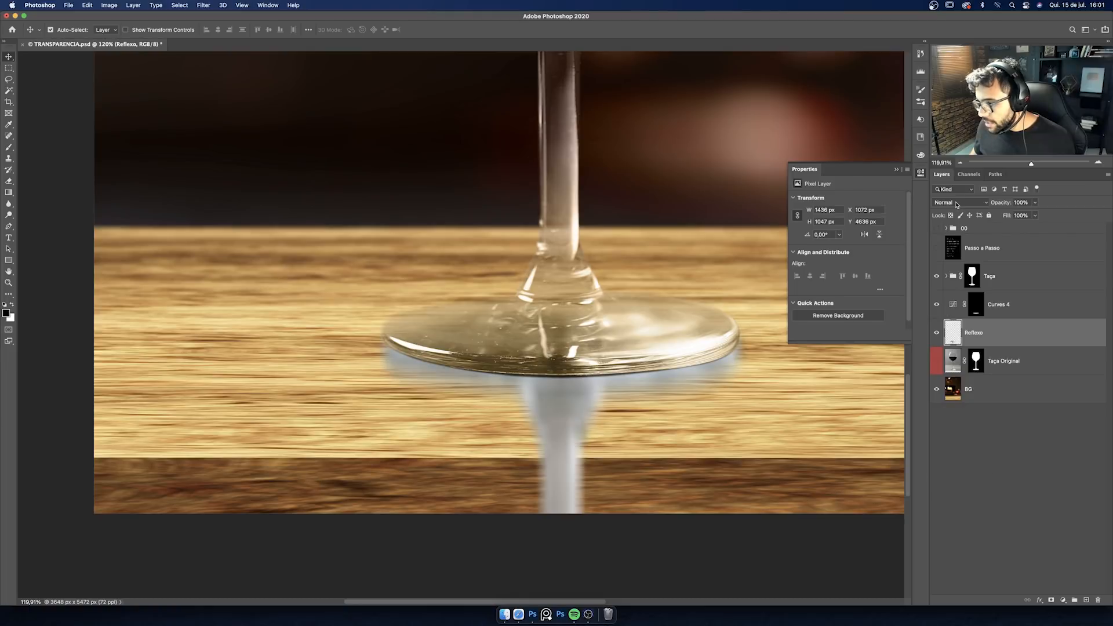
# Step: Set the Reflexo layer's blend mode to Screen
pyautogui.click(957, 204)
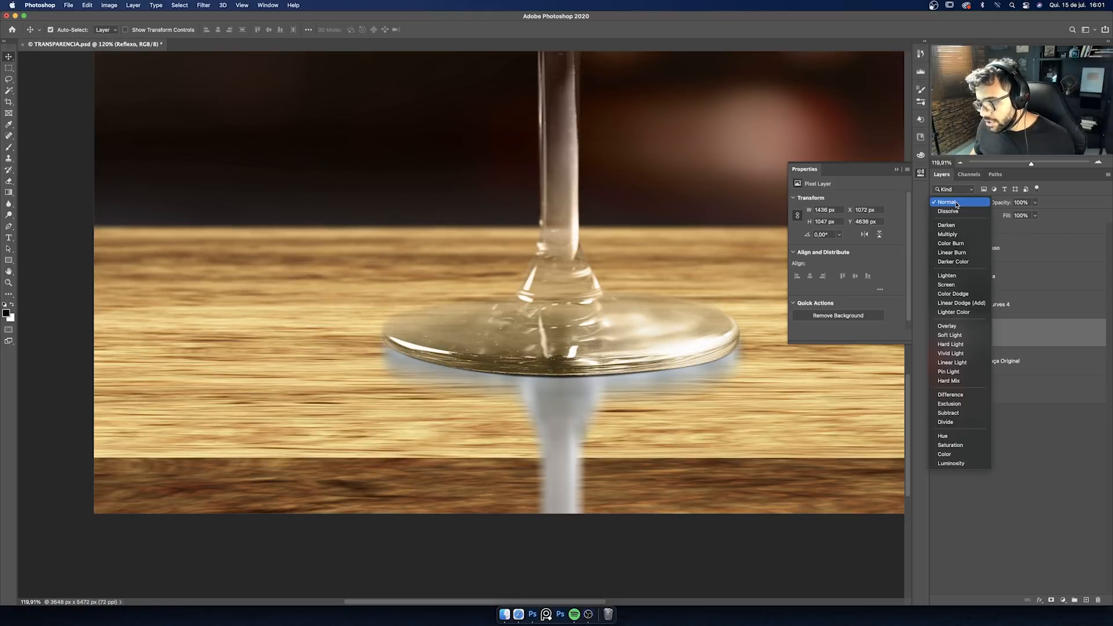
pyautogui.click(958, 285)
pyautogui.press('z')
pyautogui.moveTo(614, 419)
pyautogui.mouseDown()
pyautogui.moveTo(585, 419)
pyautogui.moveTo(624, 410)
pyautogui.mouseUp()
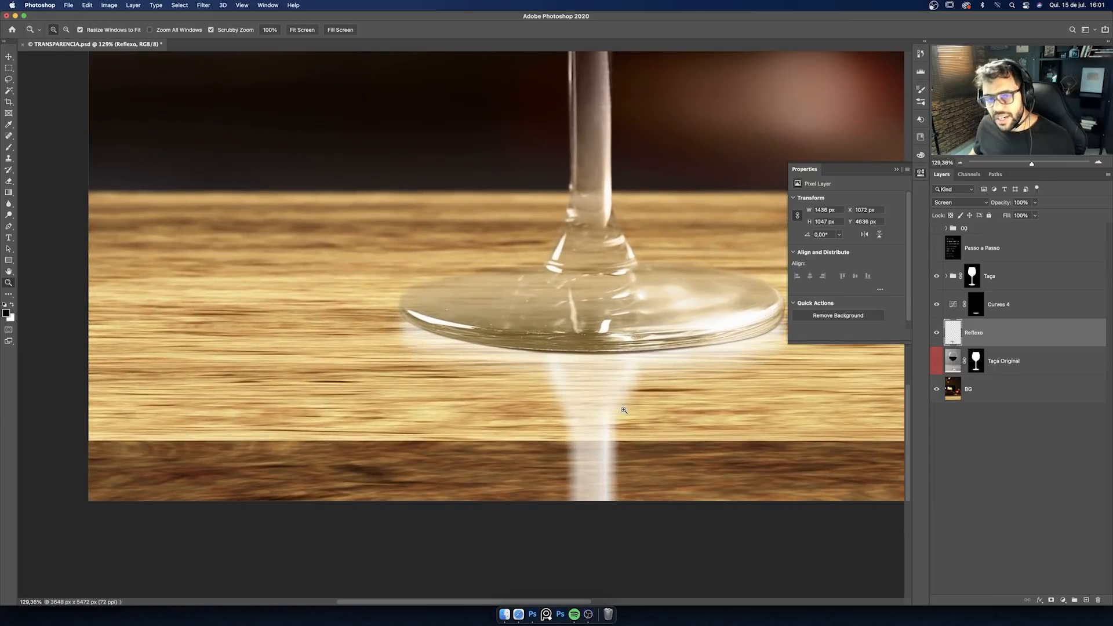
# Step: Split the Reflexo layer's Blend If black point for This Layer to about 130 / 236
pyautogui.doubleClick(1066, 339)
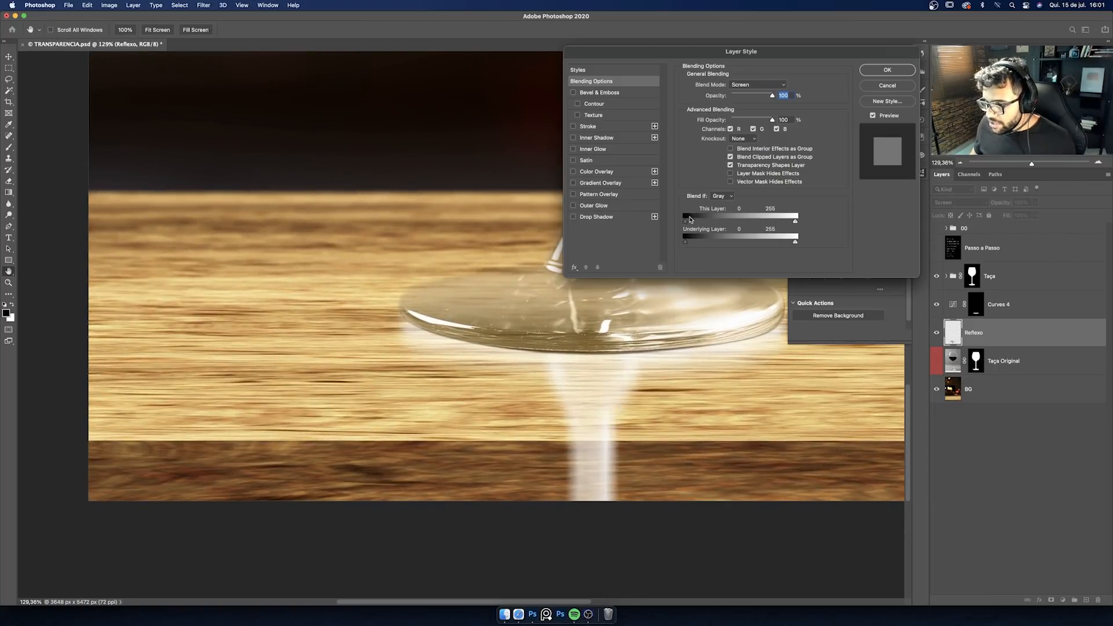
pyautogui.moveTo(691, 224); pyautogui.dragTo(787, 224)
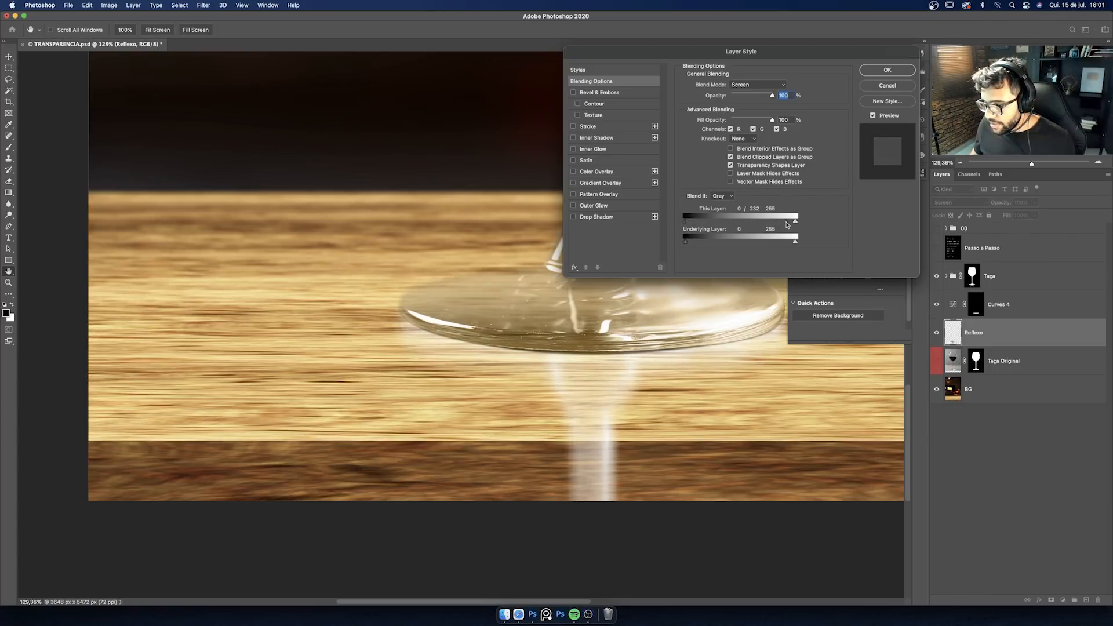
pyautogui.moveTo(685, 222); pyautogui.dragTo(741, 229)
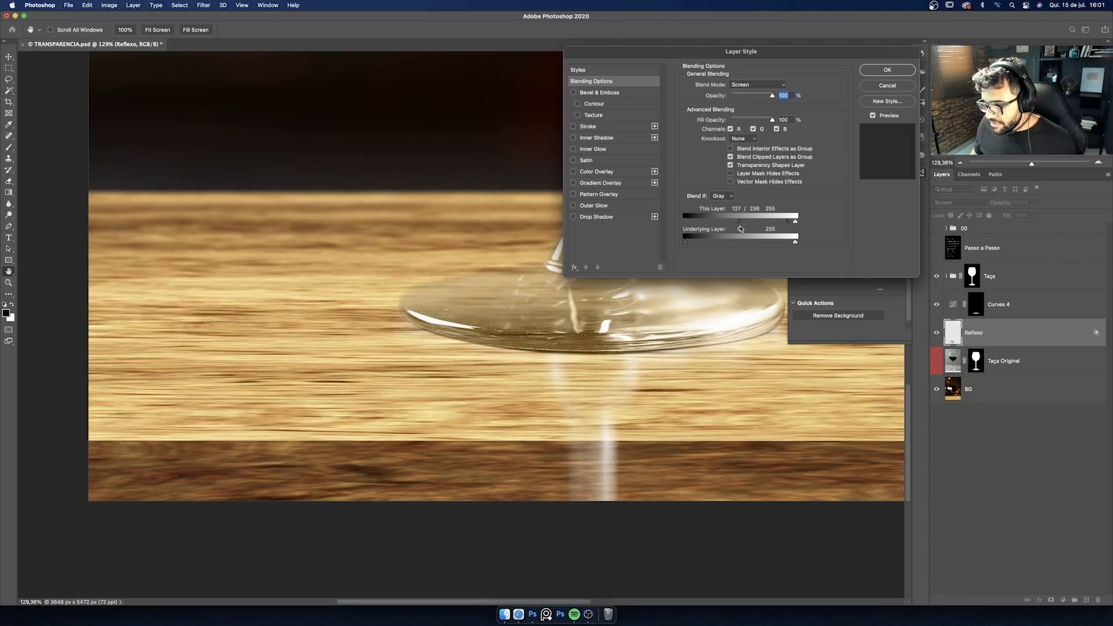
pyautogui.click(885, 70)
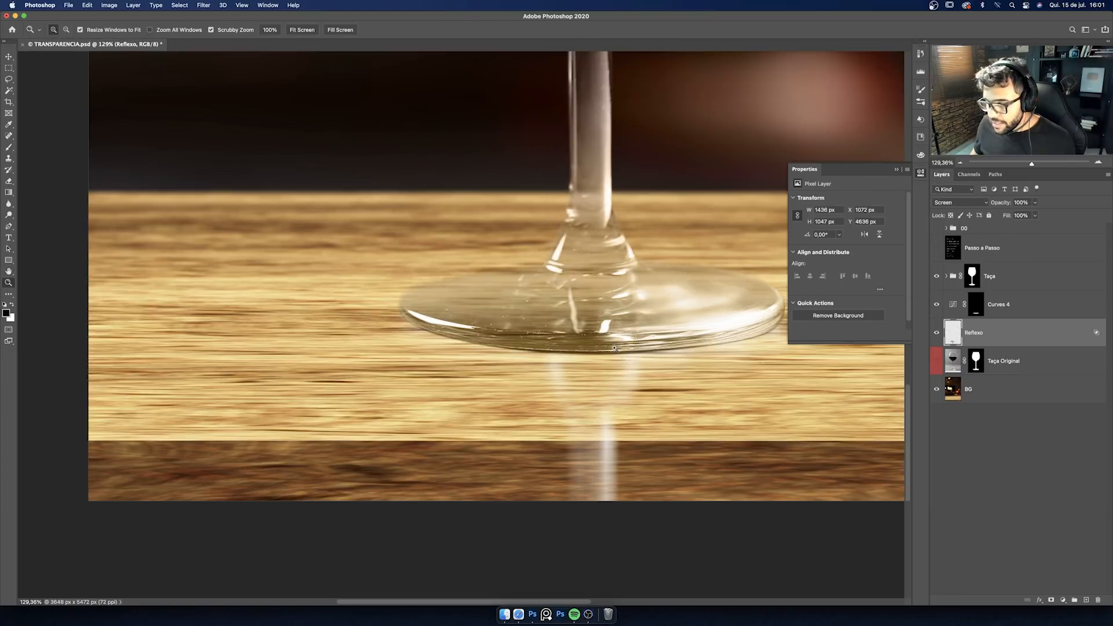
# Step: Apply another Motion Blur to the reflection at a -2° angle with a distance of about 151 pixels
pyautogui.click(203, 6)
pyautogui.moveTo(216, 105)
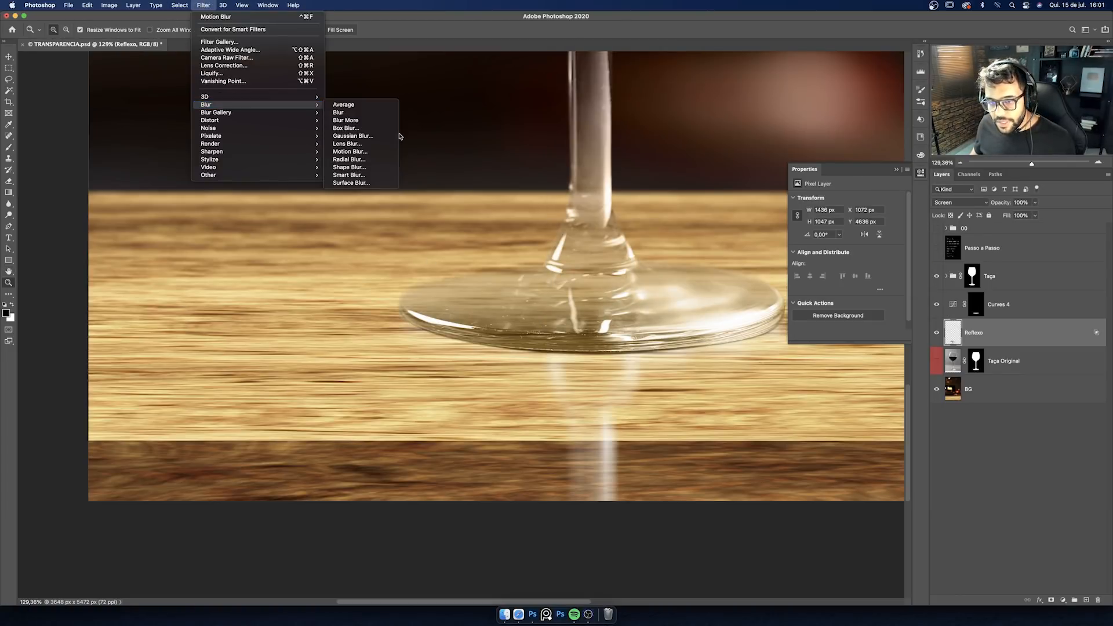
pyautogui.click(359, 155)
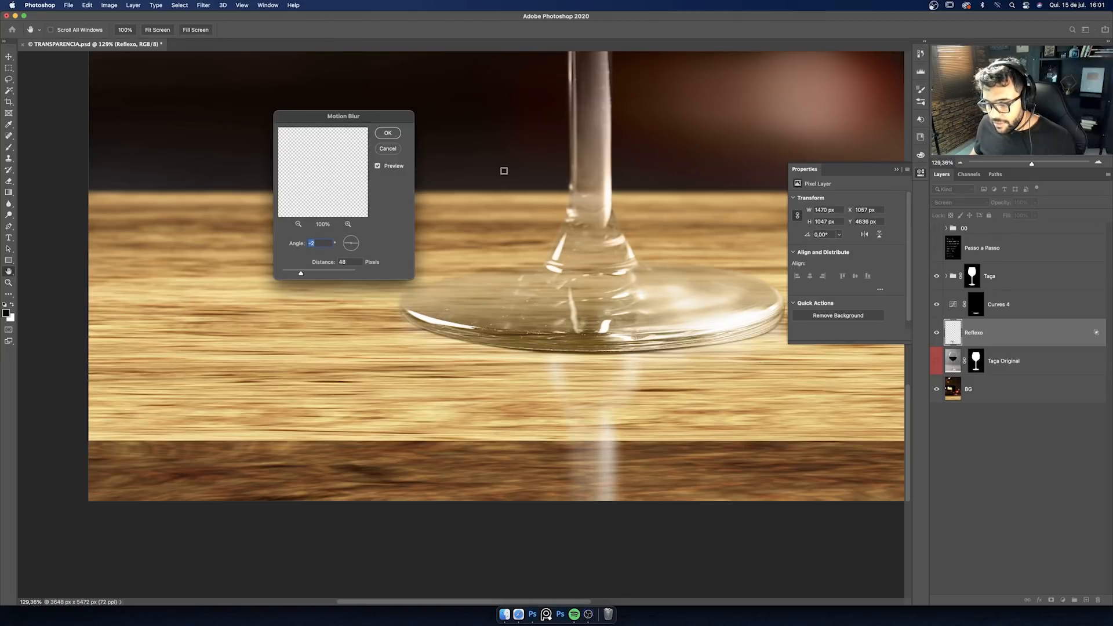
pyautogui.moveTo(309, 277); pyautogui.dragTo(314, 276)
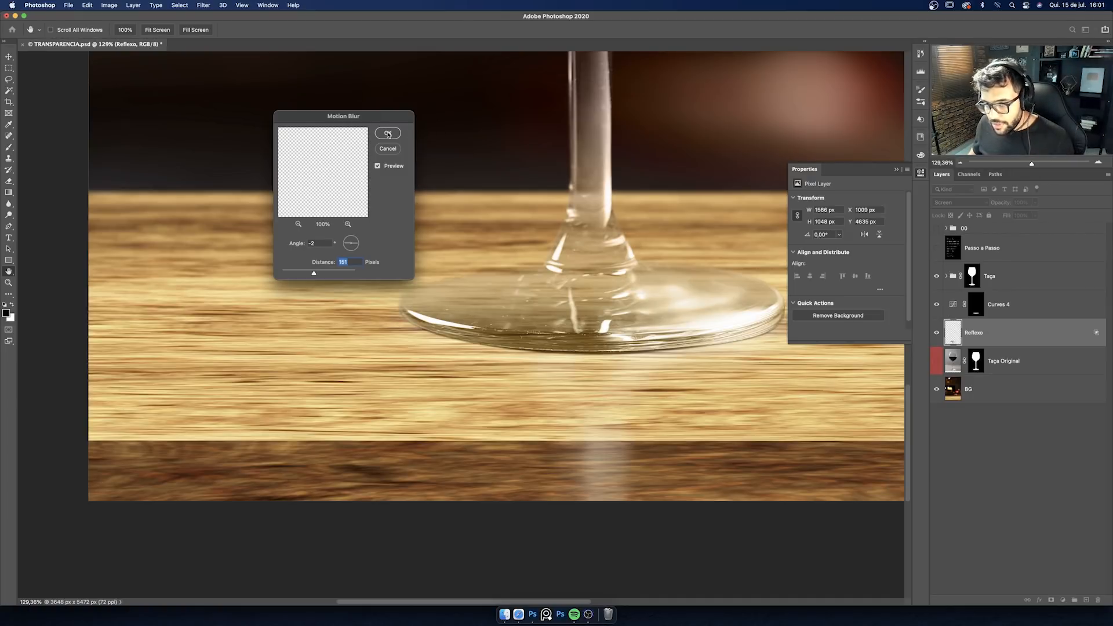
pyautogui.press('Return')
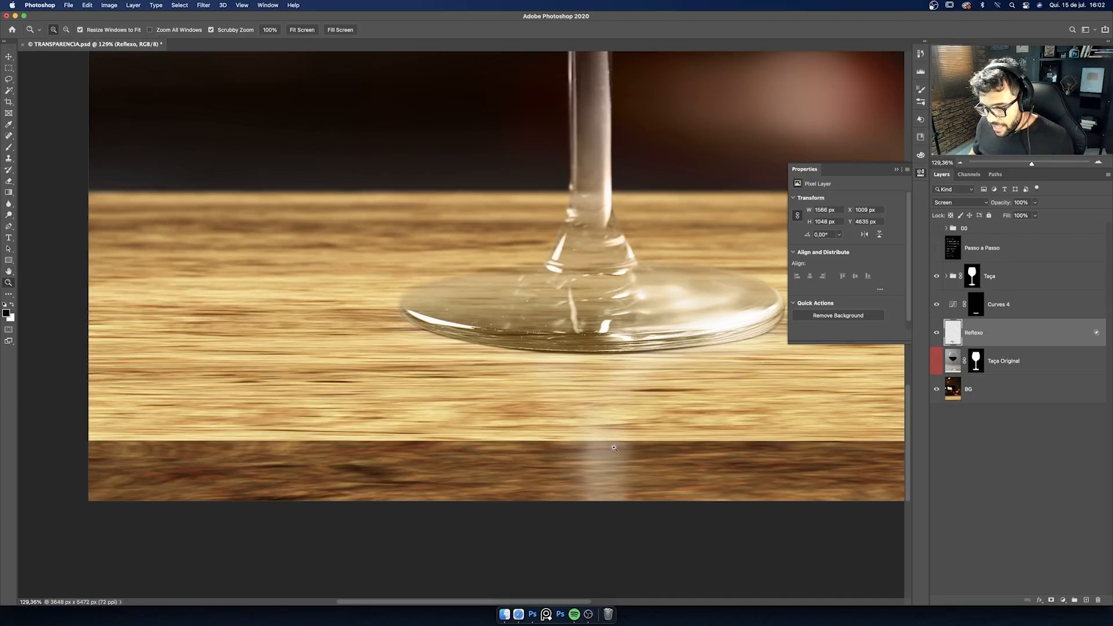
# Step: Add a layer mask to Reflexo and fade out the reflection's lower part with upward gradients at 100% opacity
pyautogui.moveTo(616, 447); pyautogui.dragTo(607, 450)
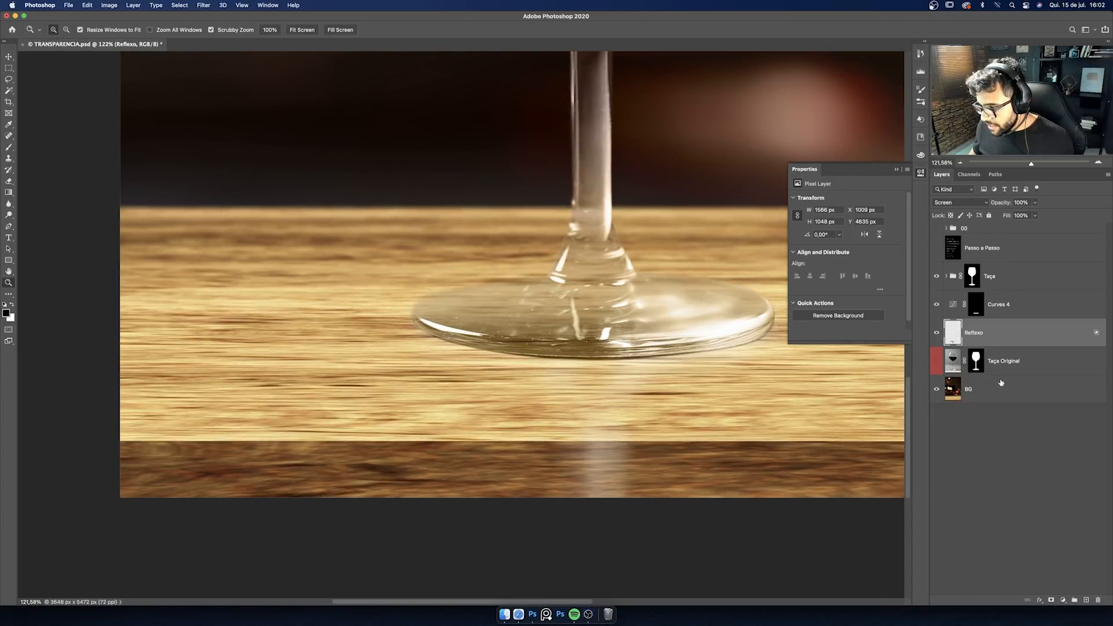
pyautogui.click(1041, 599)
pyautogui.press('g')
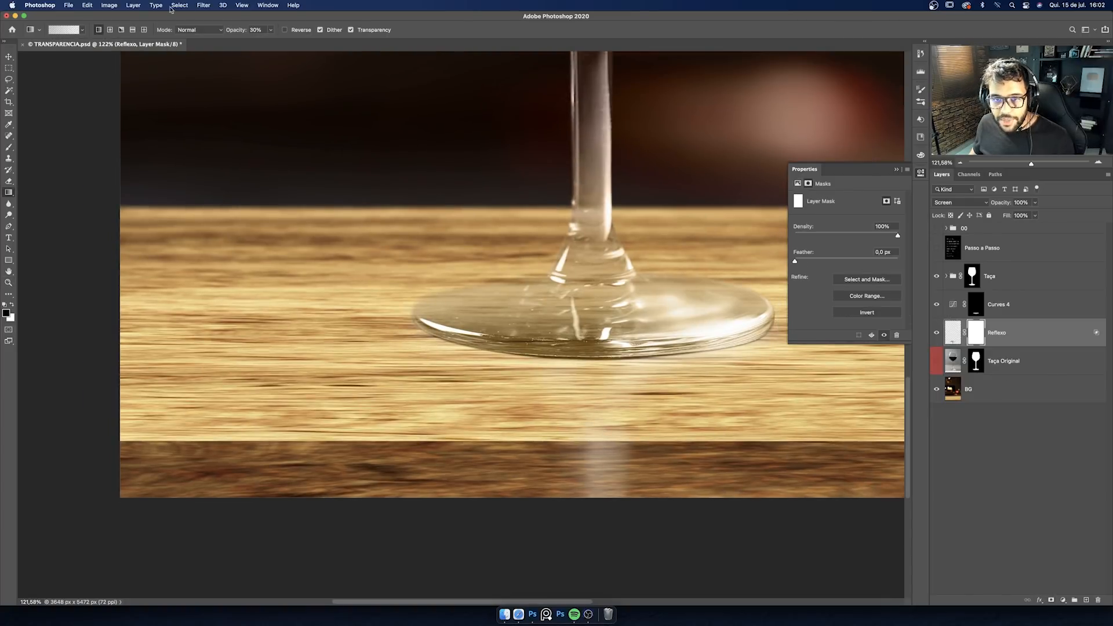
pyautogui.press('0')
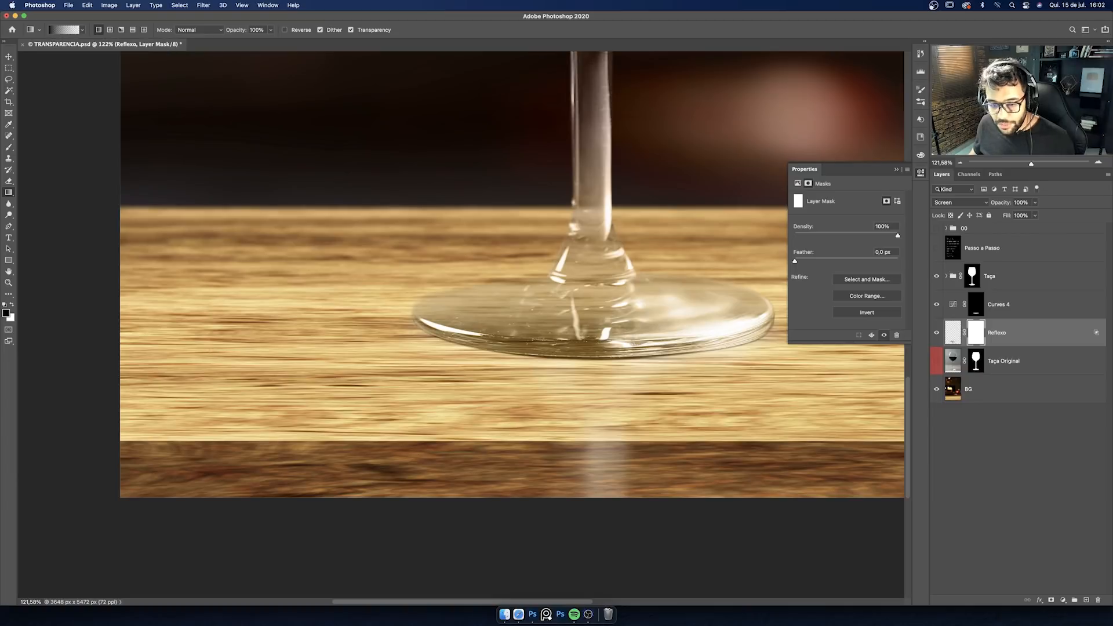
pyautogui.moveTo(590, 496); pyautogui.dragTo(592, 390)
pyautogui.moveTo(601, 469); pyautogui.dragTo(607, 389)
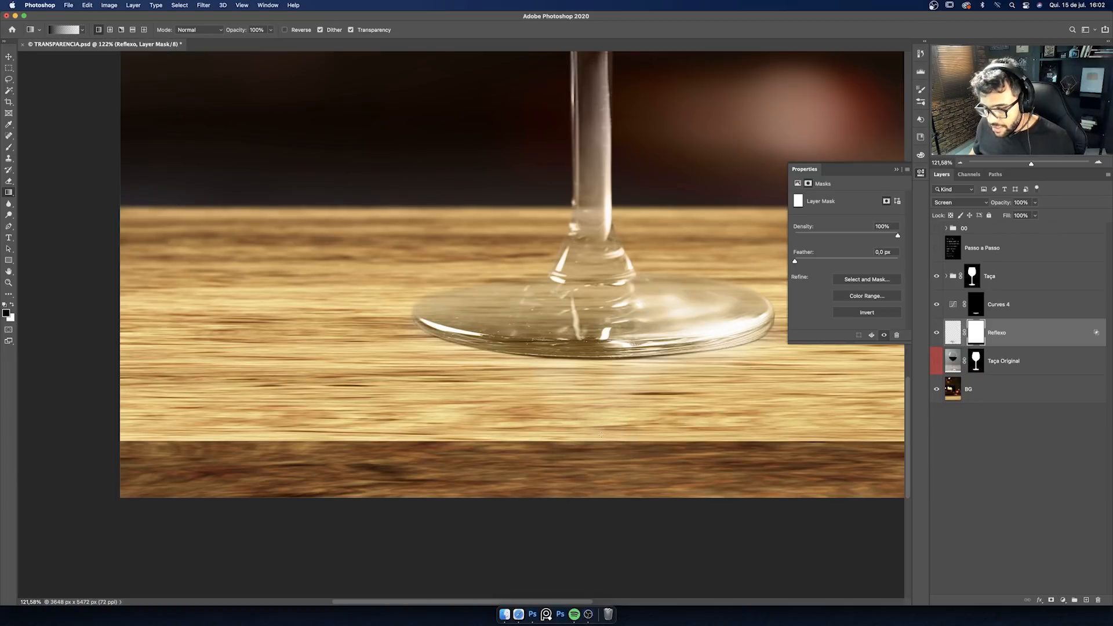
pyautogui.moveTo(611, 432); pyautogui.dragTo(586, 371)
# Step: Compare the table under the glass foot with and without the Reflexo layer, leaving the layer visible
pyautogui.press('z')
pyautogui.scroll(-2, 571, 372)
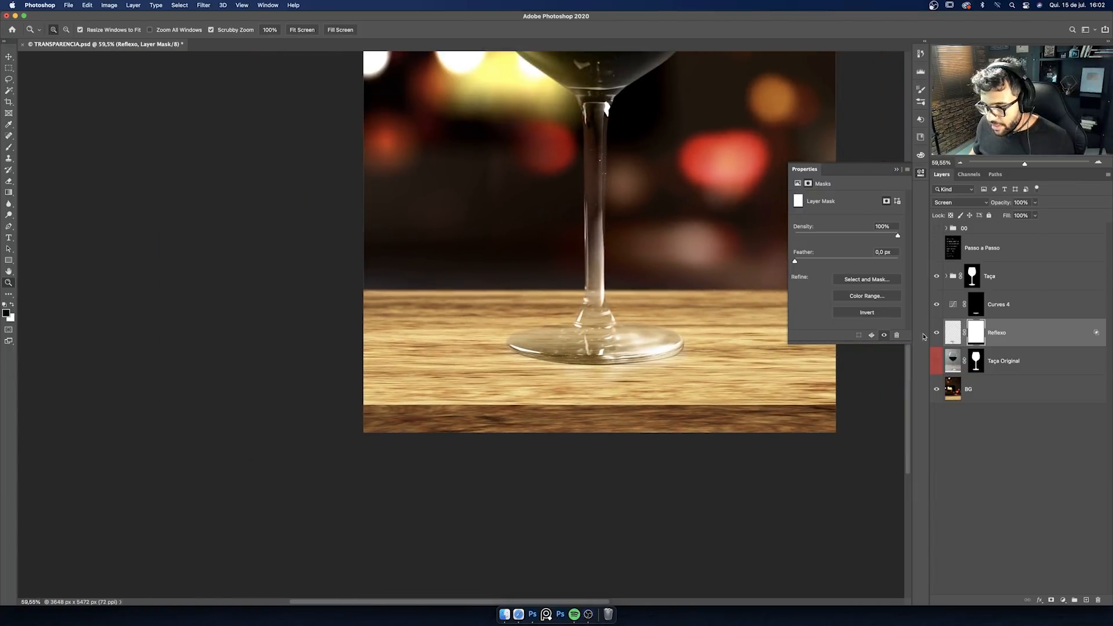
pyautogui.click(935, 334)
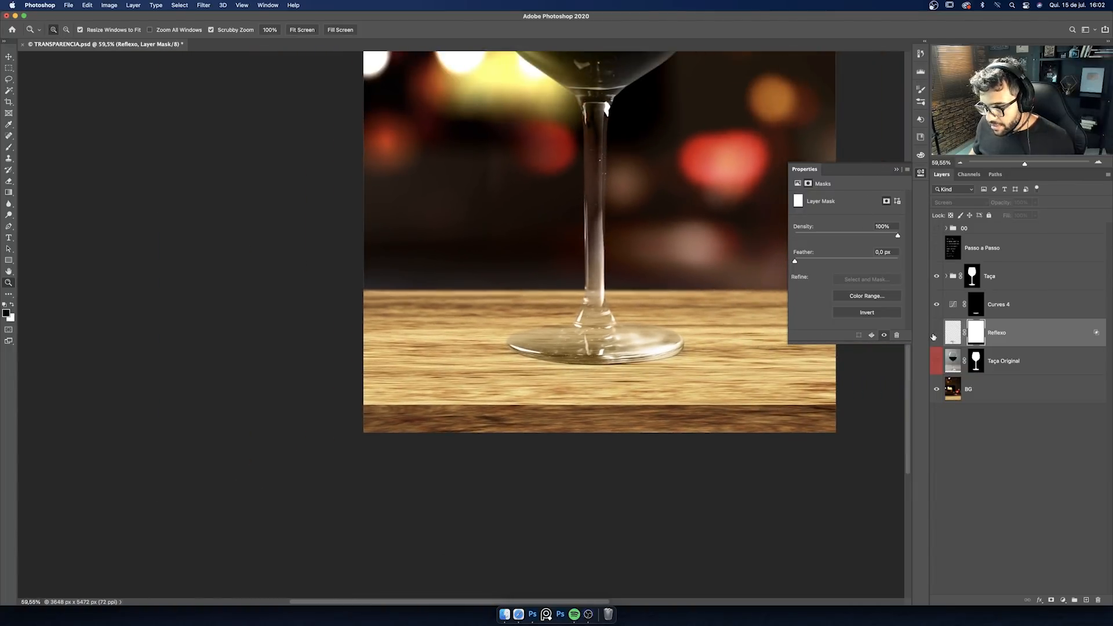
pyautogui.click(935, 334)
pyautogui.click(935, 334)
pyautogui.click(936, 334)
pyautogui.click(935, 334)
pyautogui.click(935, 334)
pyautogui.click(935, 334)
pyautogui.click(935, 334)
# Step: Lower the Reflexo layer's opacity to 93%
pyautogui.moveTo(604, 368); pyautogui.dragTo(644, 372)
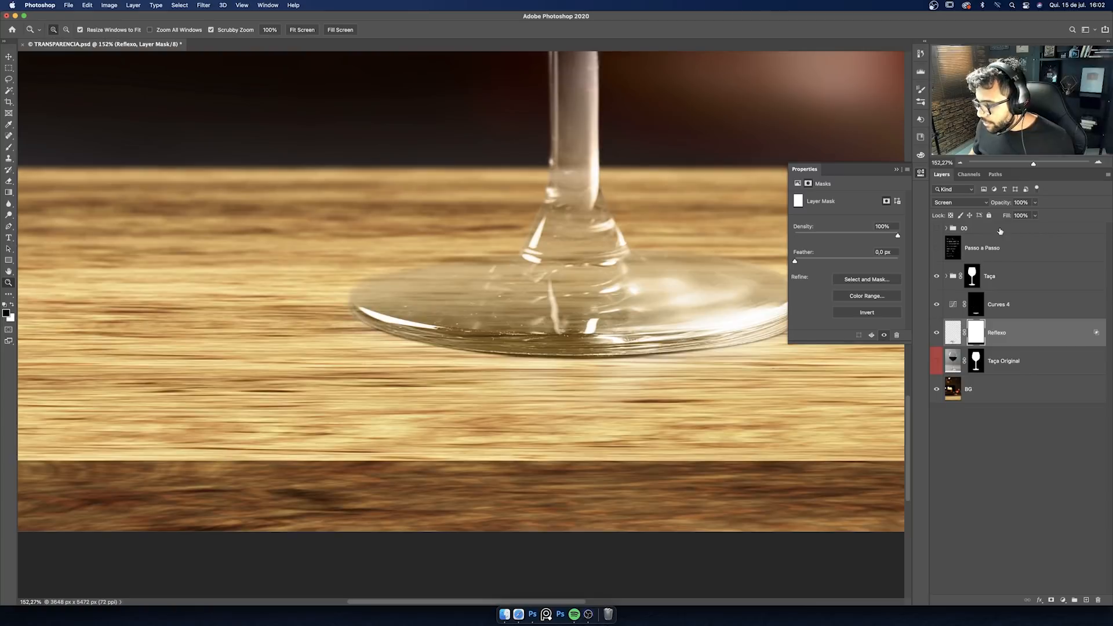
pyautogui.click(1035, 202)
pyautogui.moveTo(1034, 215); pyautogui.dragTo(1032, 214)
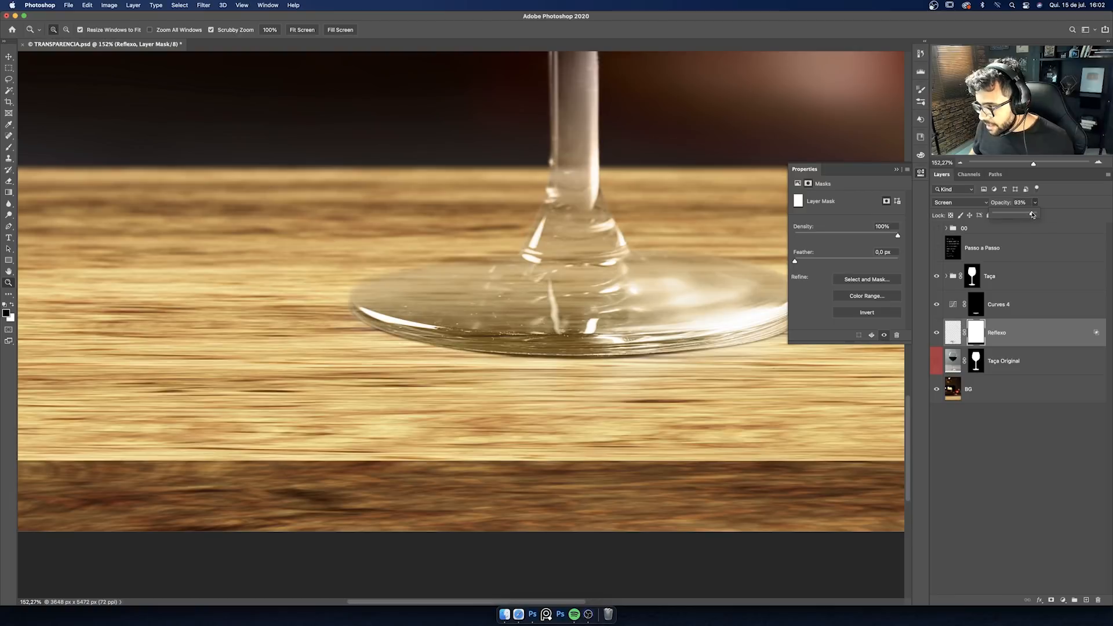
# Step: Split the Reflexo layer's Blend If black point for the Underlying Layer to about 27 / 184
pyautogui.doubleClick(1038, 335)
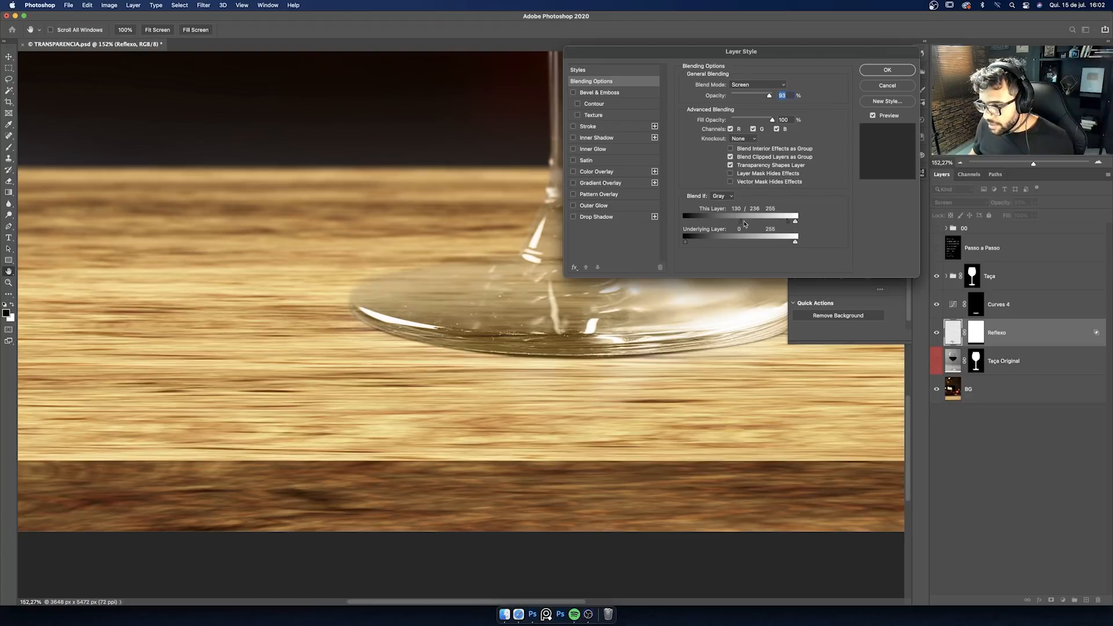
pyautogui.press('alt')
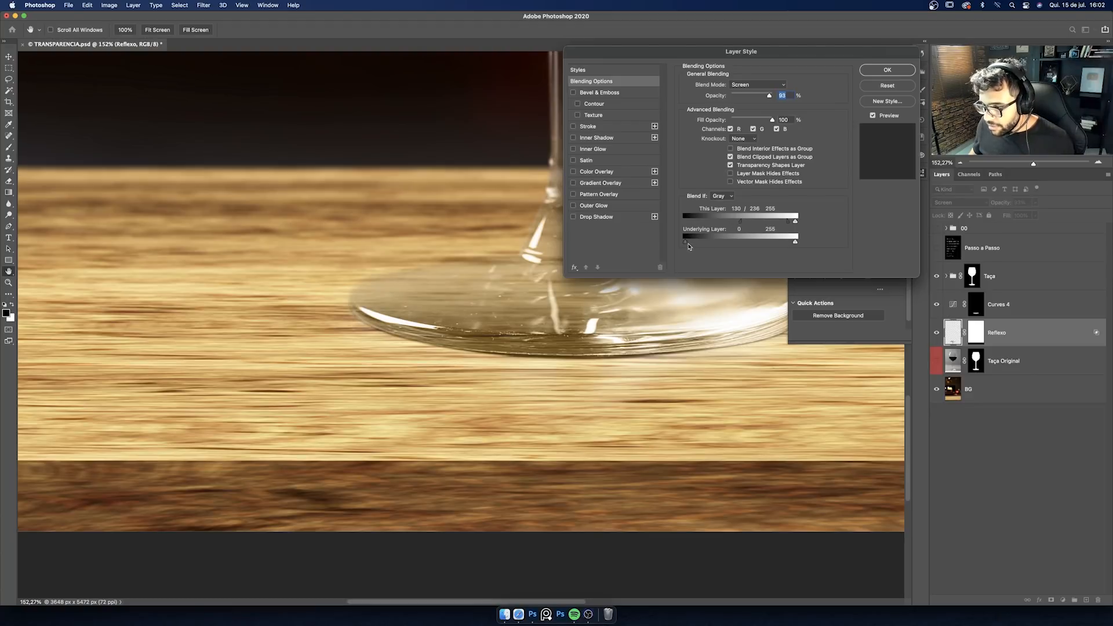
pyautogui.moveTo(688, 245); pyautogui.dragTo(756, 246)
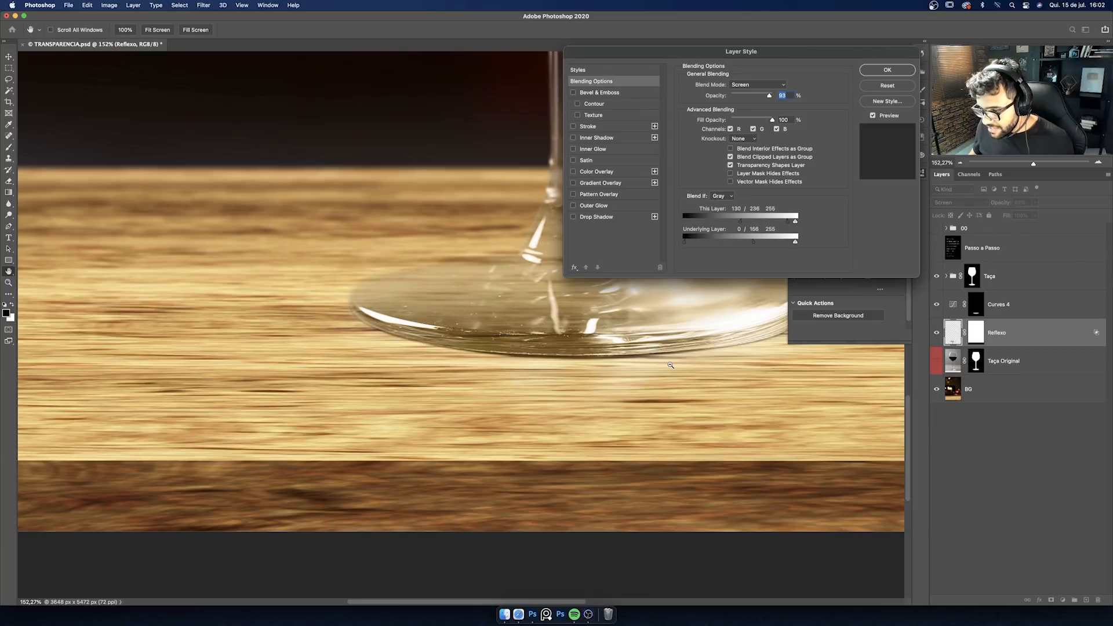
pyautogui.scroll(3, 697, 338)
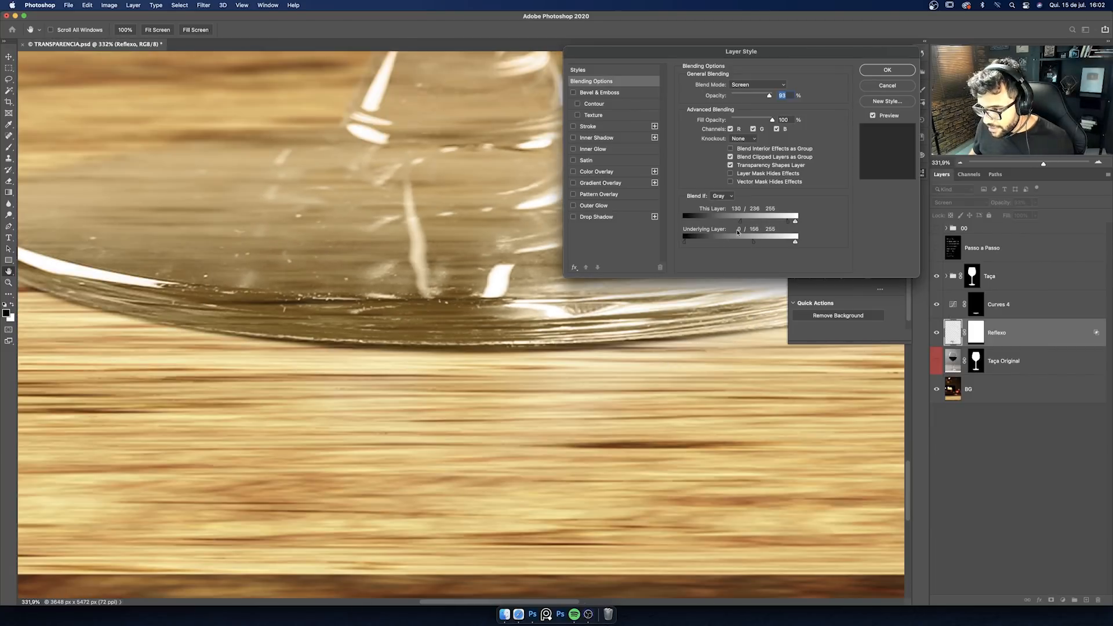
pyautogui.moveTo(686, 243); pyautogui.dragTo(766, 245)
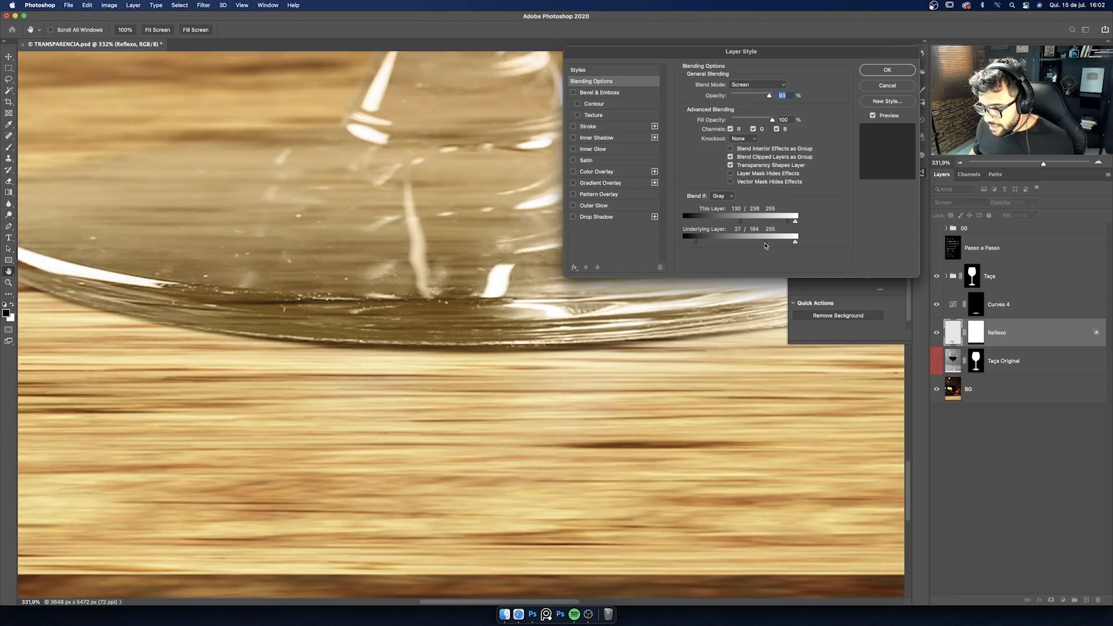
pyautogui.click(887, 70)
# Step: Examine the composite from foot to bowl, check the Passo a Passo layer's list of stages, and return to the whole image
pyautogui.press('z')
pyautogui.moveTo(577, 288); pyautogui.dragTo(520, 303)
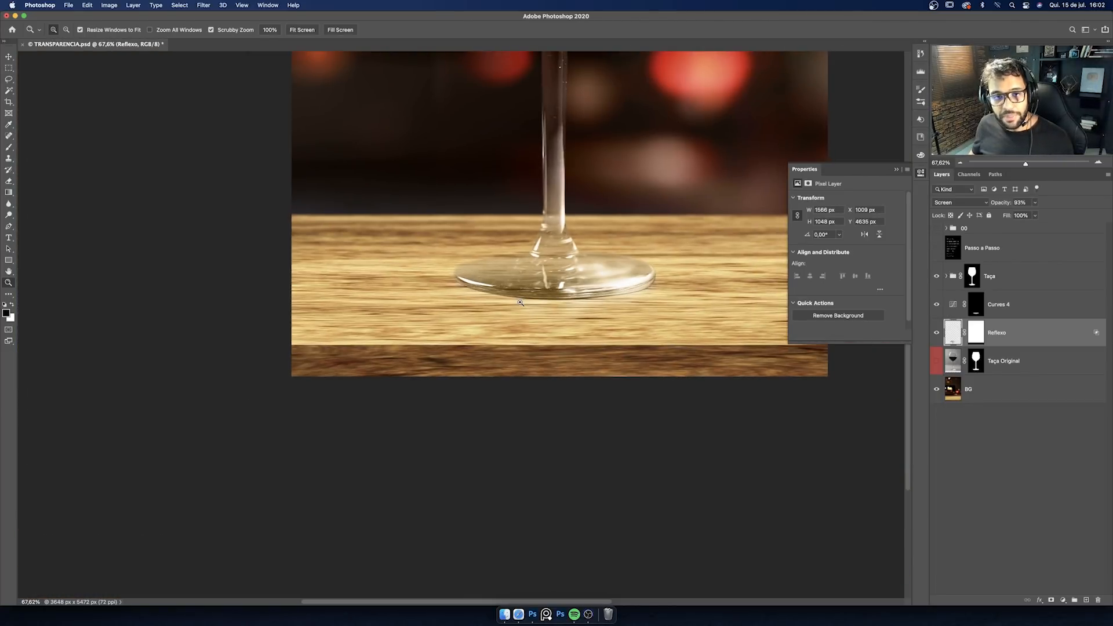
pyautogui.moveTo(585, 262); pyautogui.dragTo(566, 264)
pyautogui.moveTo(427, 270); pyautogui.dragTo(440, 274)
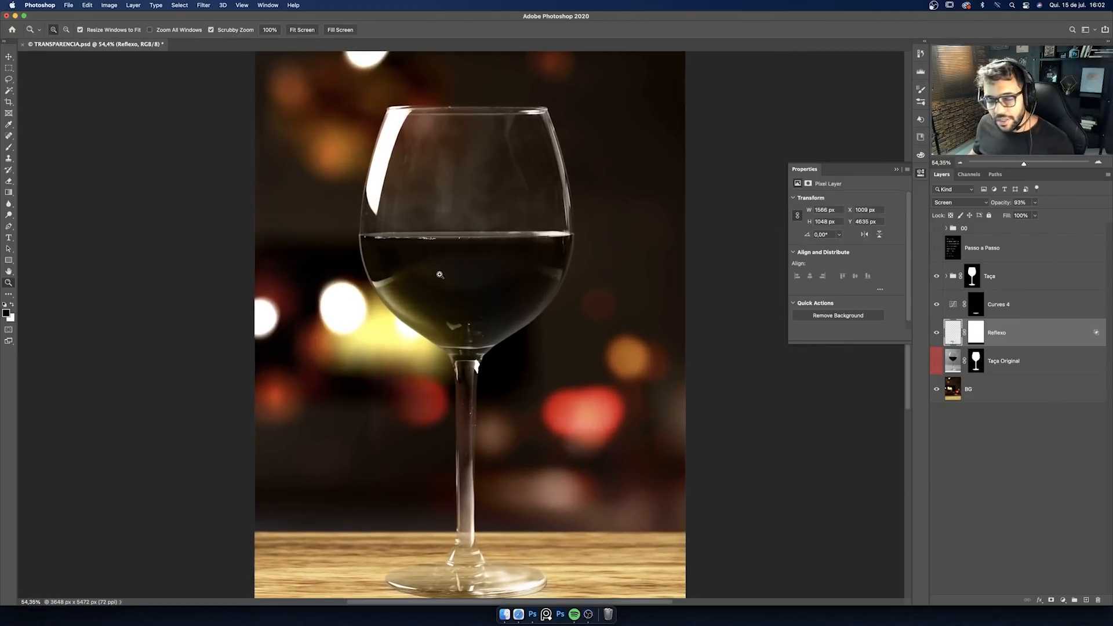
pyautogui.click(500, 306)
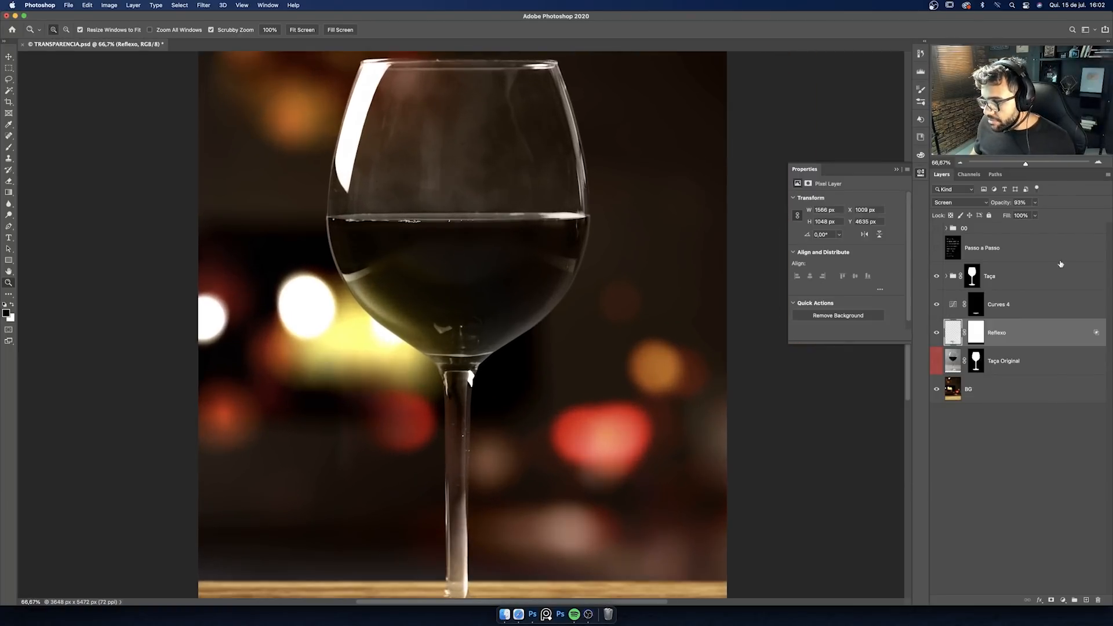
pyautogui.click(936, 249)
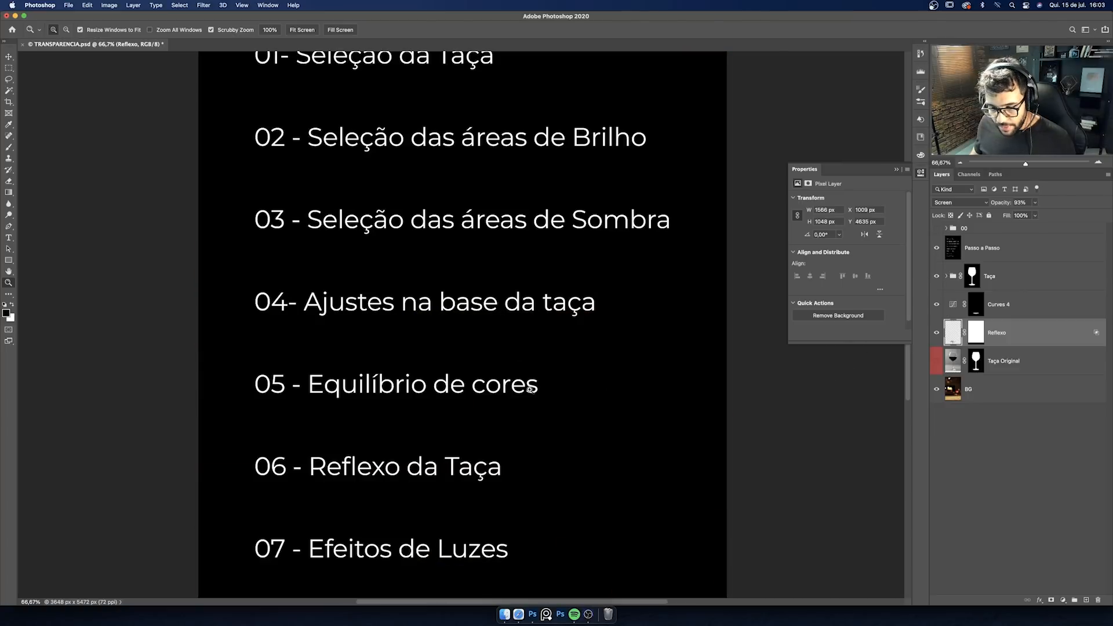
pyautogui.scroll(-5, 461, 508)
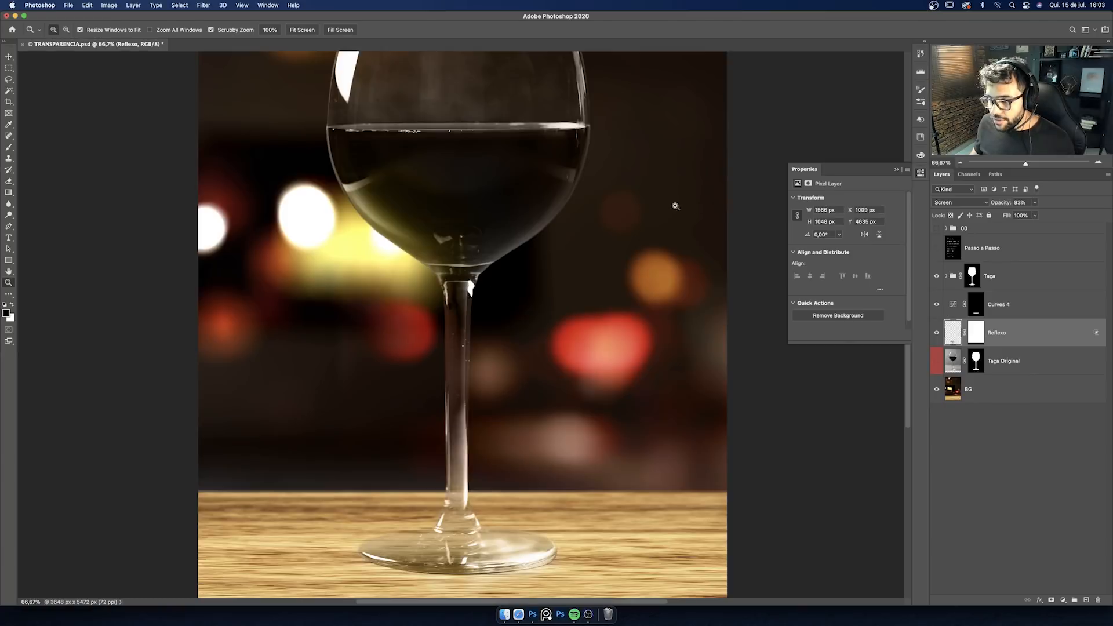
pyautogui.moveTo(676, 206); pyautogui.dragTo(643, 213)
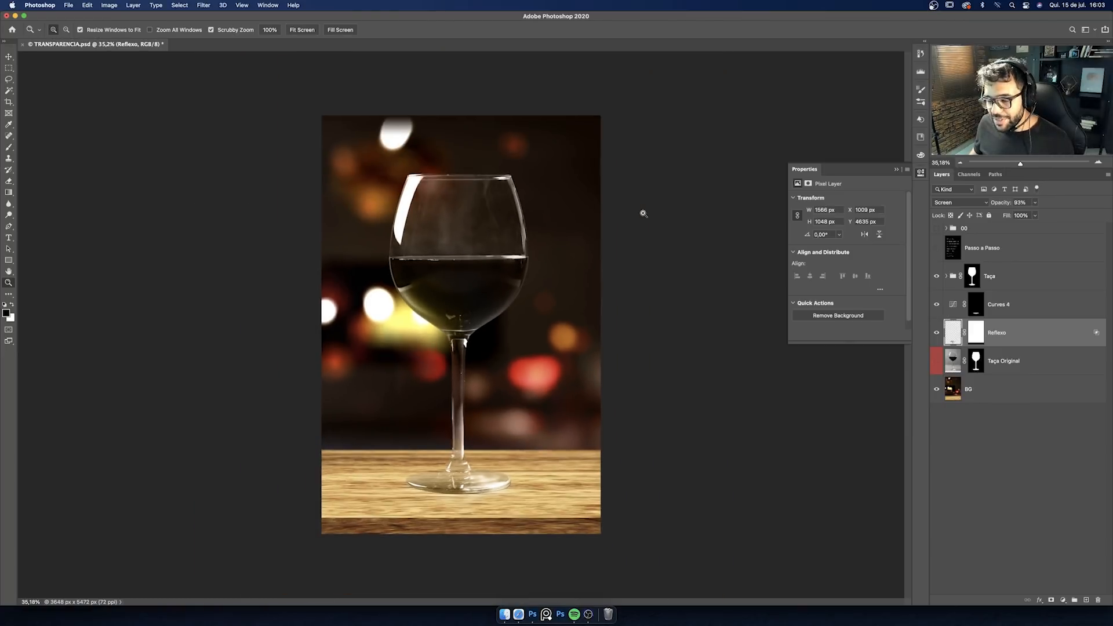
pyautogui.moveTo(467, 256); pyautogui.dragTo(477, 257)
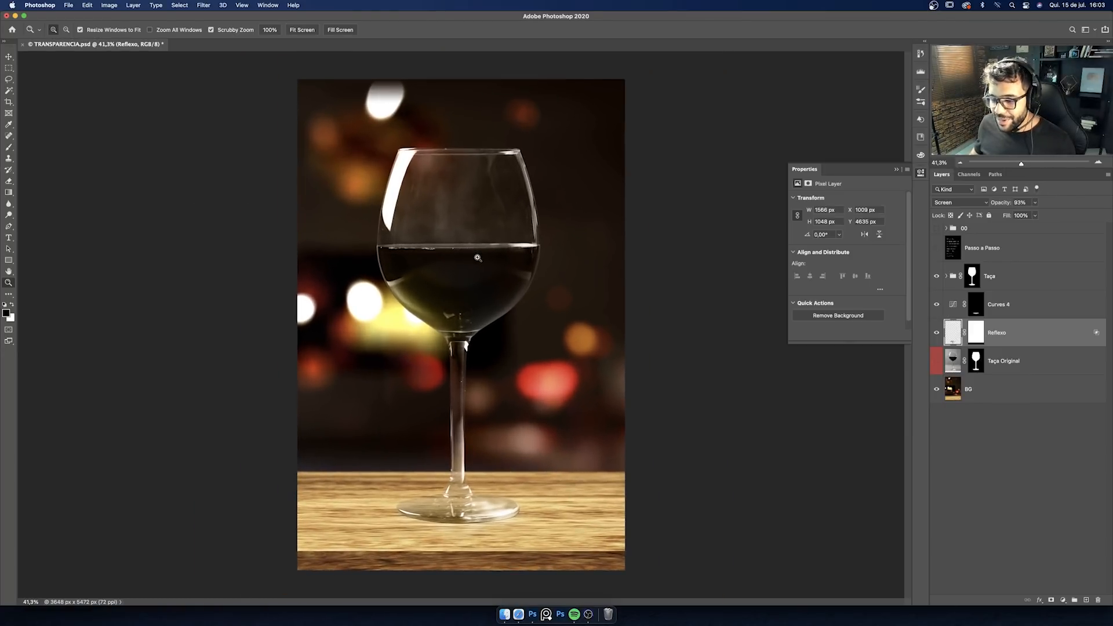
pyautogui.moveTo(478, 260); pyautogui.dragTo(489, 261)
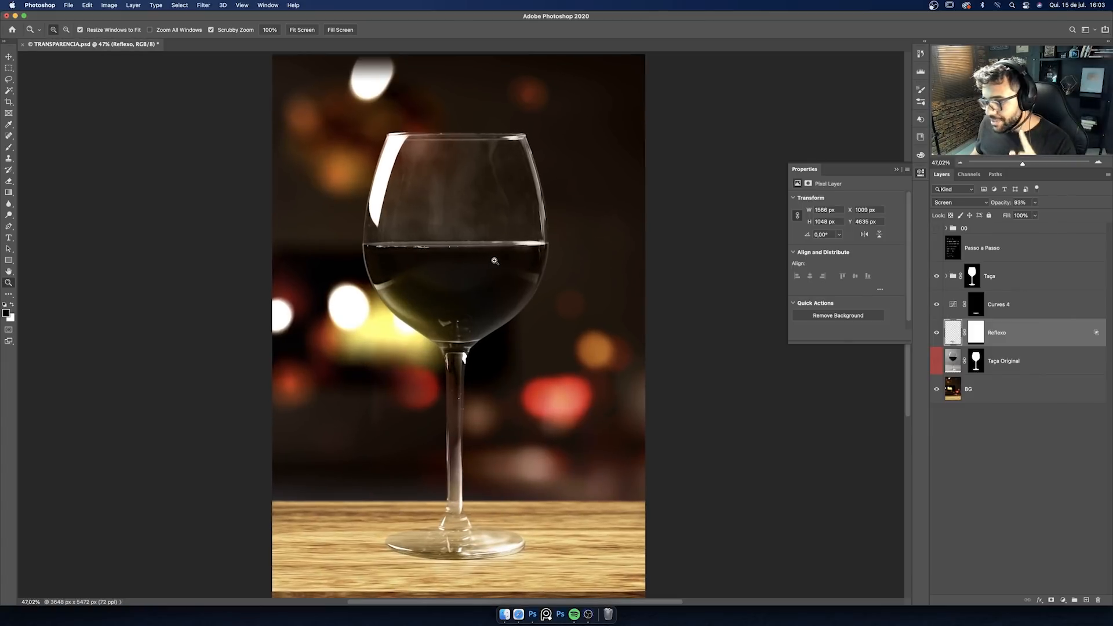
# Step: Compare the glass with and without the Vinho layer and its mask in the Taça group, leaving both enabled
pyautogui.click(946, 277)
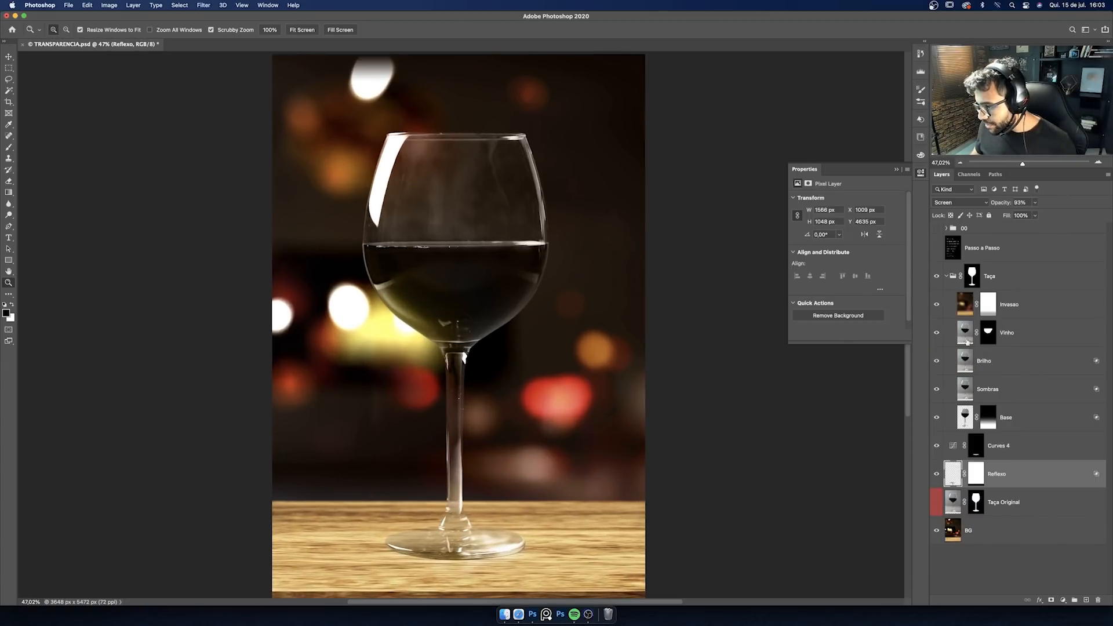
pyautogui.click(936, 333)
pyautogui.click(937, 333)
pyautogui.moveTo(488, 251); pyautogui.dragTo(502, 250)
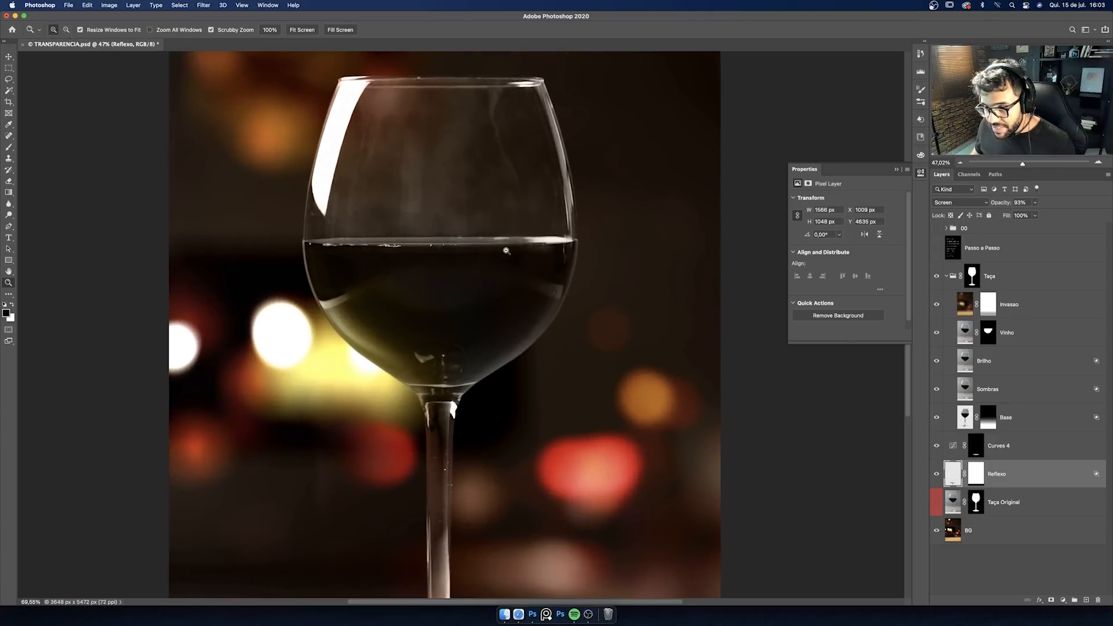
pyautogui.keyDown('shift'); pyautogui.click(993, 339); pyautogui.keyUp('shift')
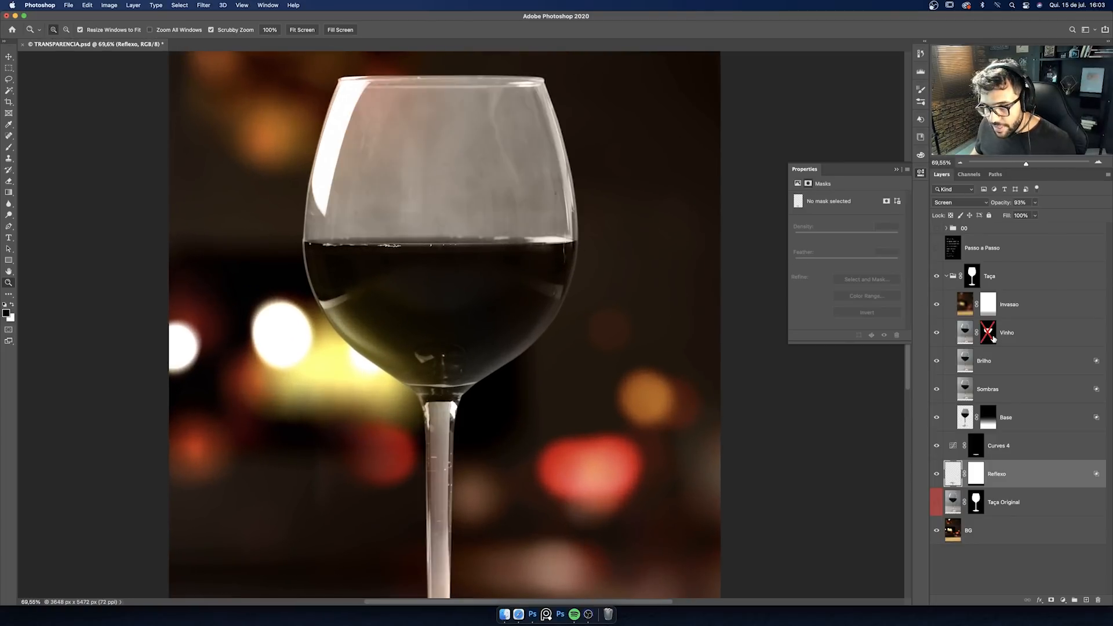
pyautogui.keyDown('shift'); pyautogui.click(993, 339); pyautogui.keyUp('shift')
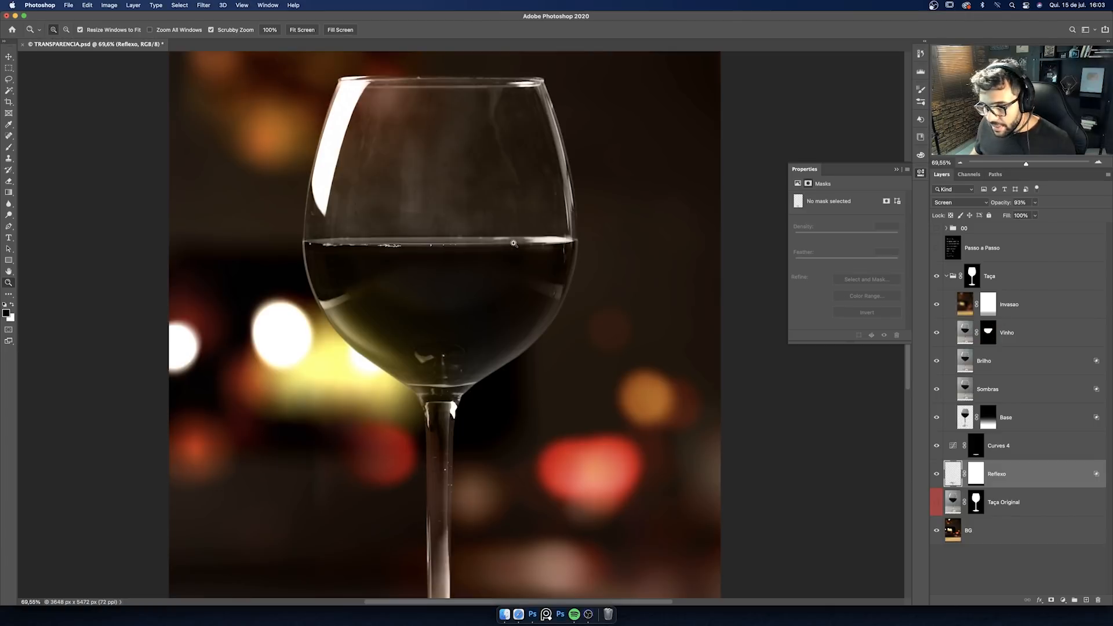
pyautogui.moveTo(458, 246)
pyautogui.mouseDown()
pyautogui.moveTo(473, 248)
pyautogui.moveTo(426, 257)
pyautogui.moveTo(439, 240)
pyautogui.mouseUp()
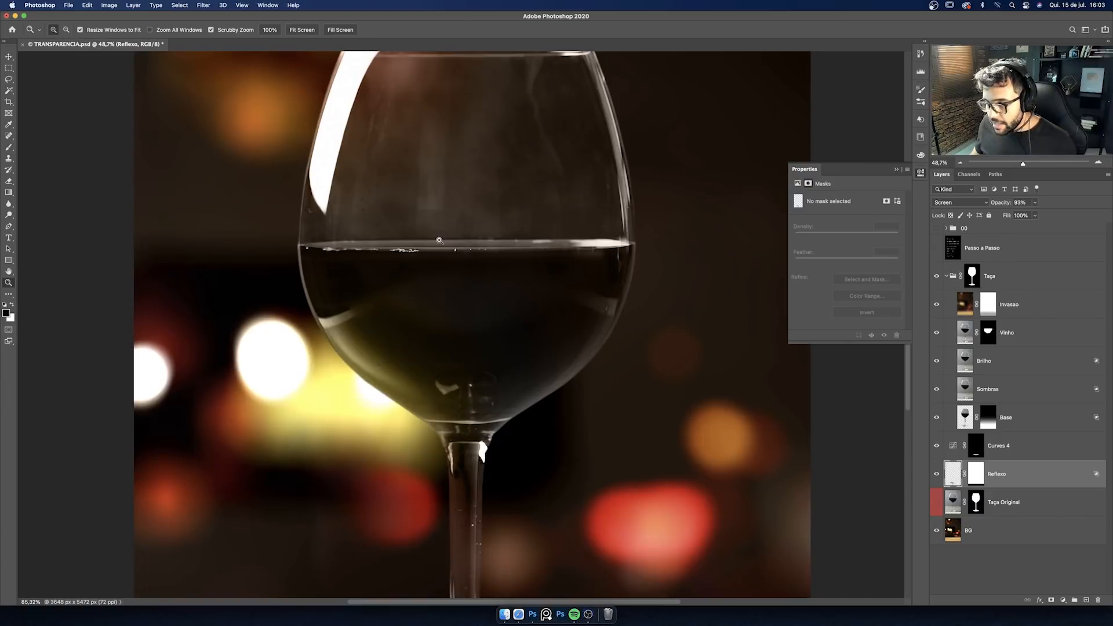
# Step: Try the Invasao layer at reduced opacities of 67% and 60%
pyautogui.click(959, 302)
pyautogui.click(1035, 202)
pyautogui.moveTo(1036, 214); pyautogui.dragTo(1021, 215)
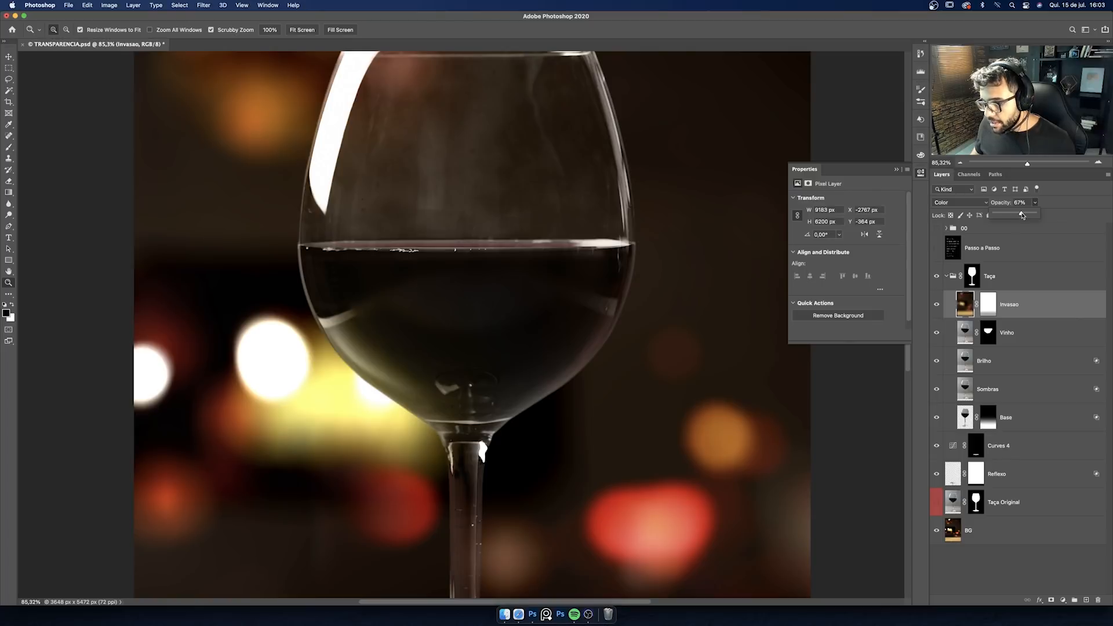
pyautogui.moveTo(489, 245); pyautogui.dragTo(446, 246)
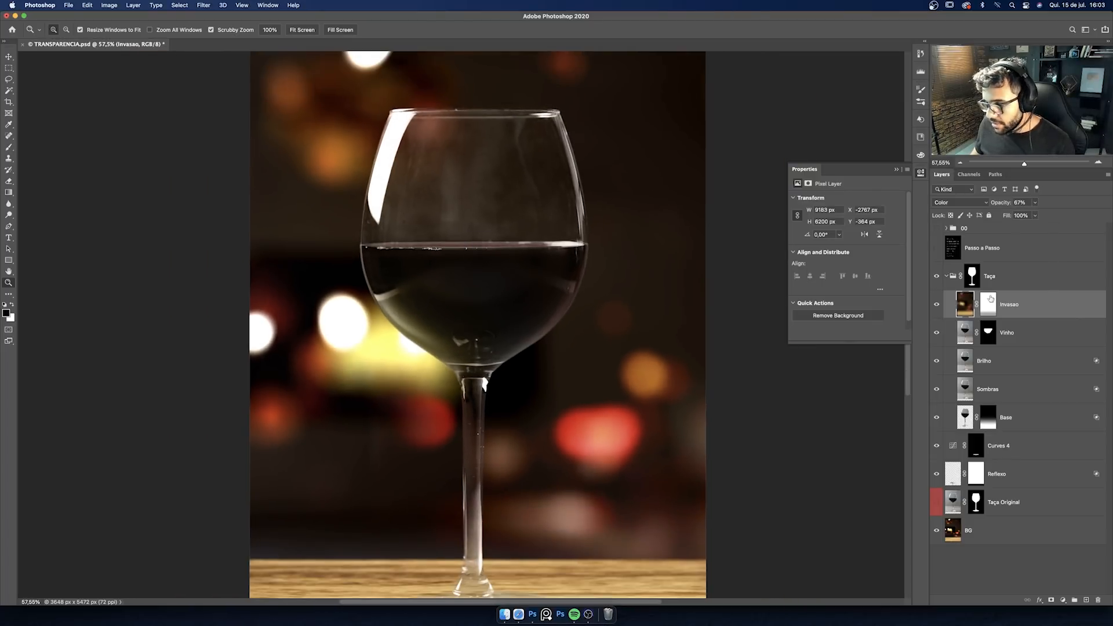
pyautogui.click(1032, 203)
pyautogui.moveTo(1029, 203); pyautogui.dragTo(989, 206)
pyautogui.write('60')
pyautogui.press('Return')
pyautogui.moveTo(577, 255); pyautogui.dragTo(476, 257)
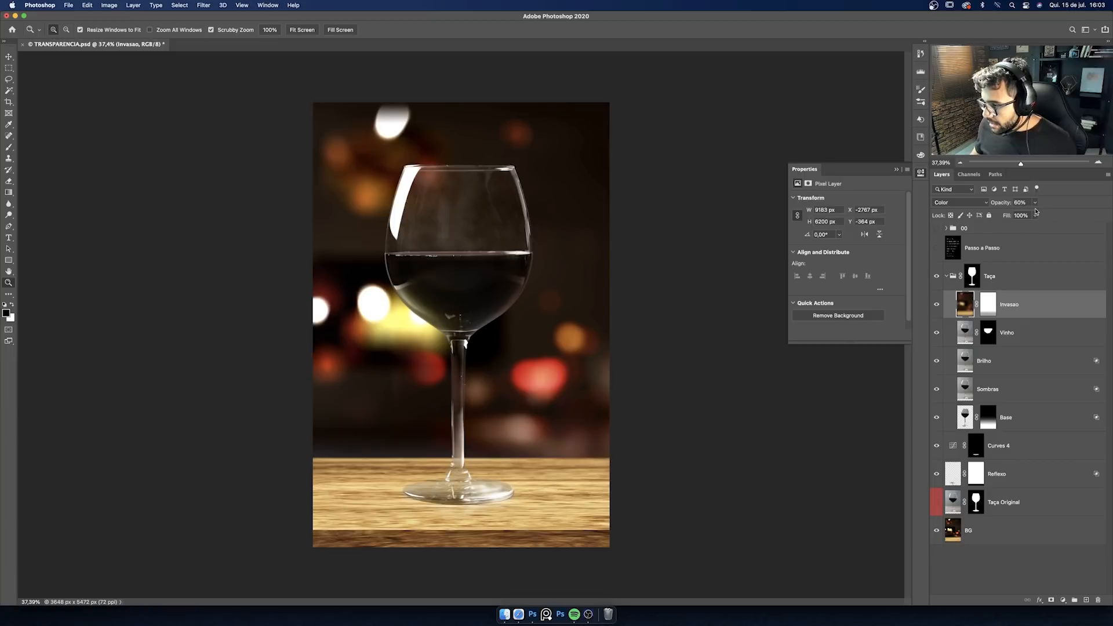
# Step: Set the Invasao layer's opacity to 70% and collapse the Taça group
pyautogui.moveTo(1031, 203); pyautogui.dragTo(977, 204)
pyautogui.write('70')
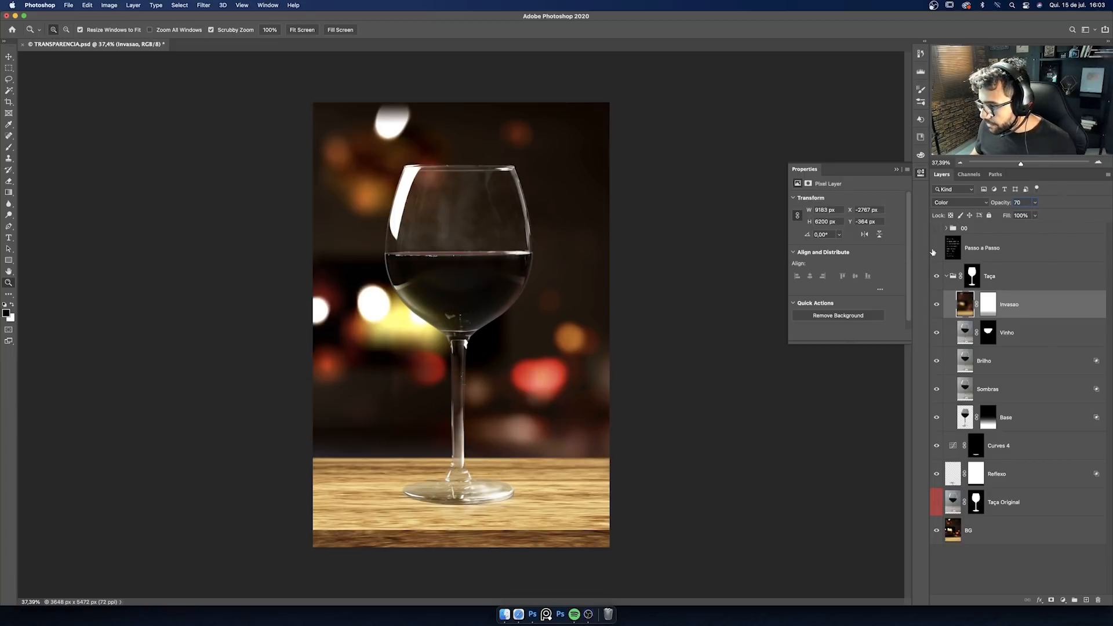
pyautogui.click(949, 277)
# Step: Stamp all visible layers into a new layer above the Taça group and apply a 50-pixel Gaussian Blur to it
pyautogui.moveTo(485, 287); pyautogui.dragTo(497, 288)
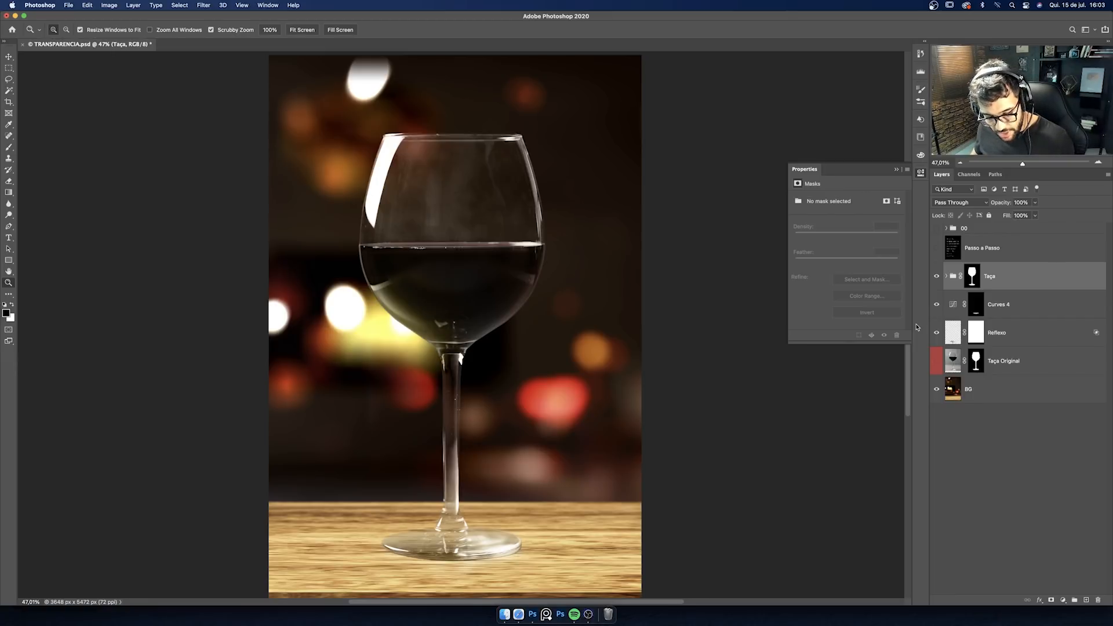
pyautogui.press('alt+shift+super+e')
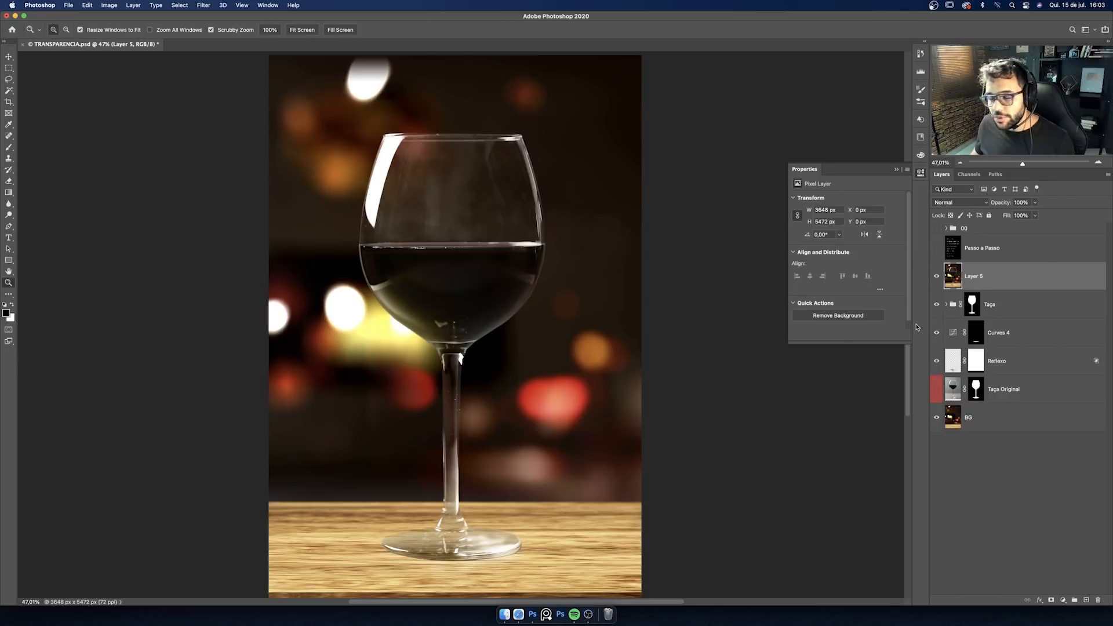
pyautogui.moveTo(429, 214); pyautogui.dragTo(490, 218)
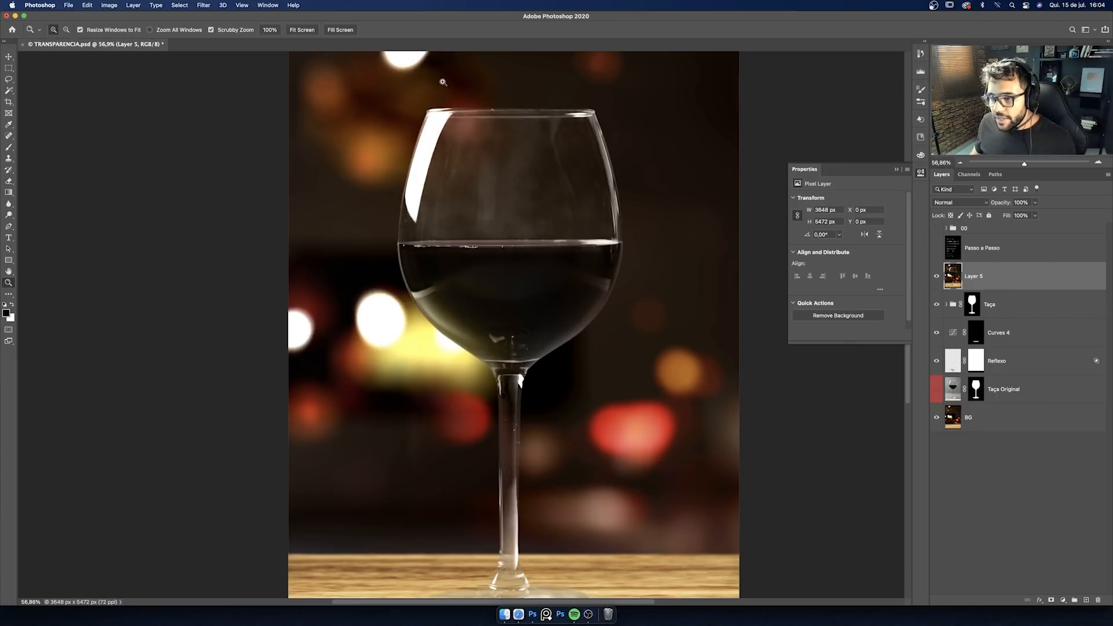
pyautogui.click(202, 5)
pyautogui.moveTo(244, 104)
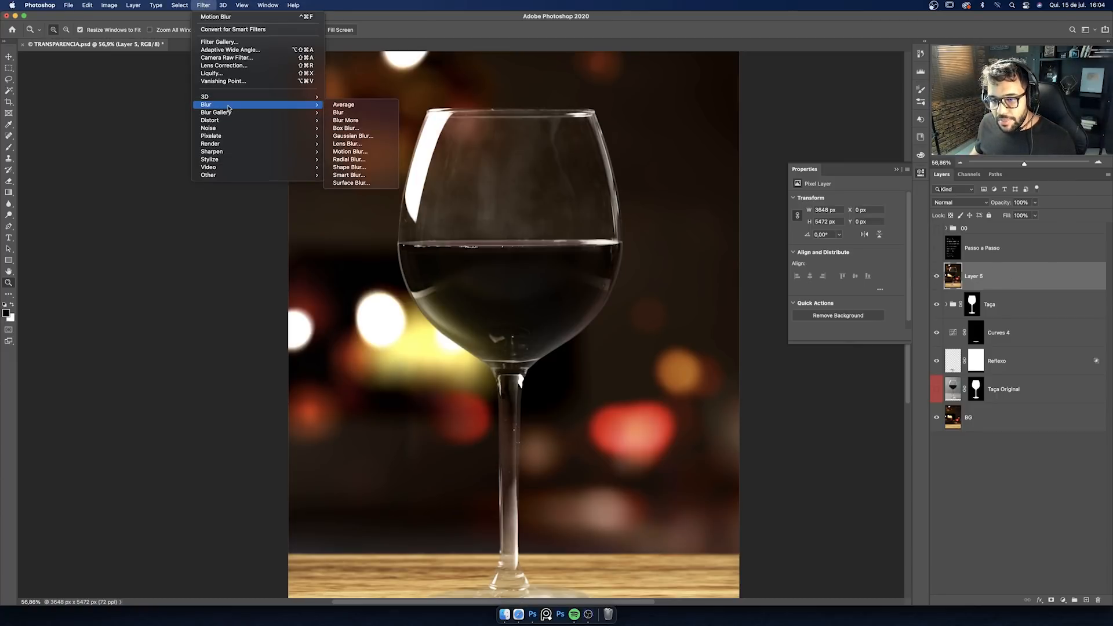
pyautogui.click(372, 137)
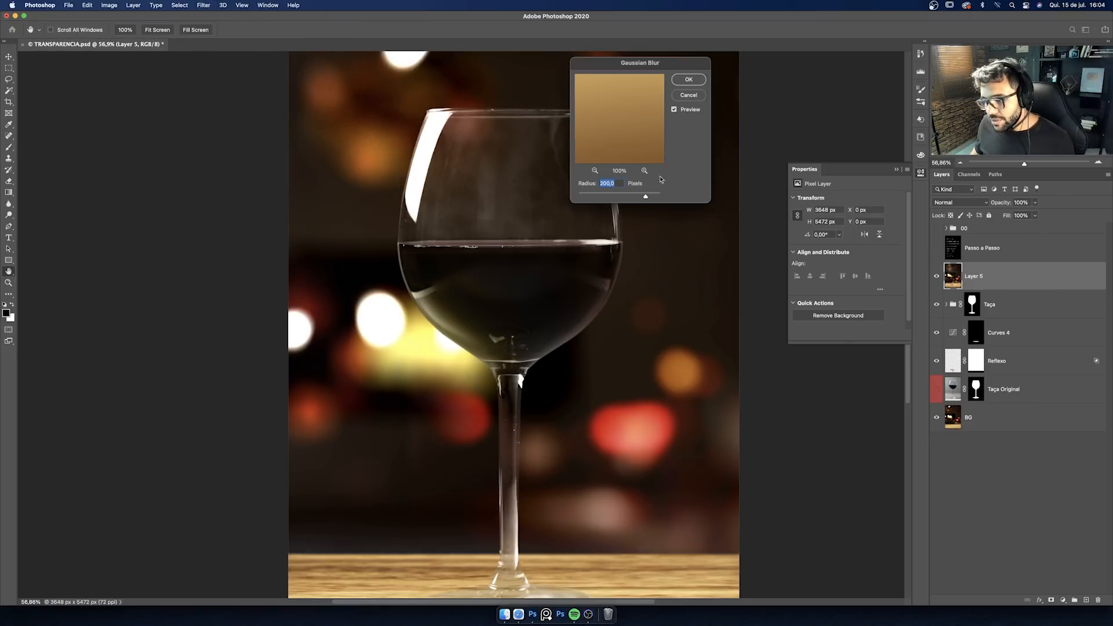
pyautogui.click(614, 197)
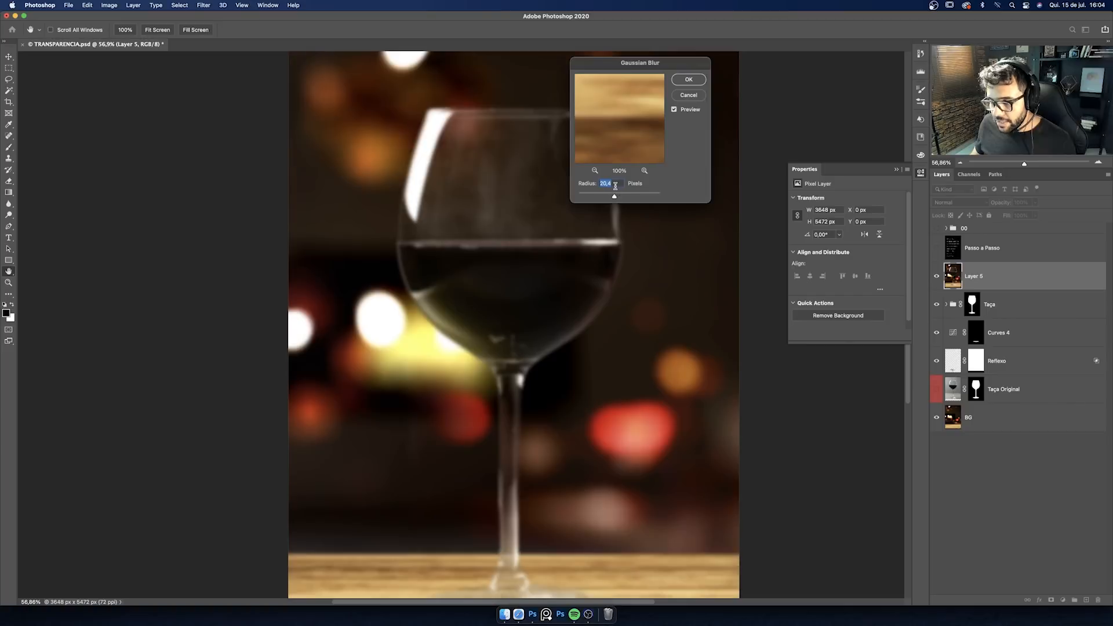
pyautogui.write('50')
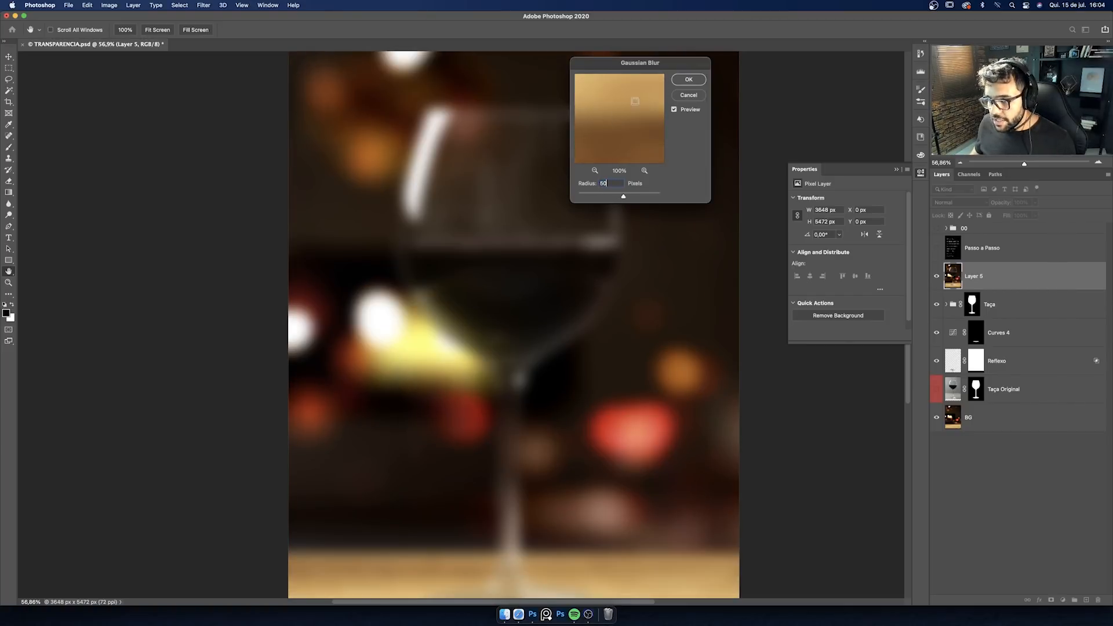
pyautogui.click(688, 79)
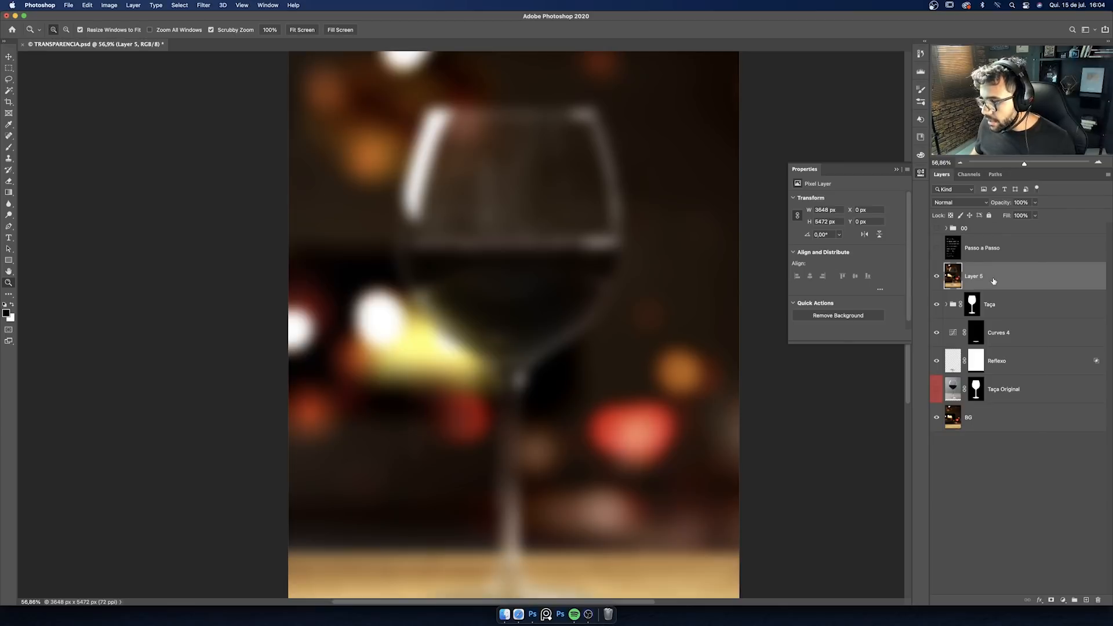
# Step: Set the blurred layer's blend mode to Screen and hide it with a black layer mask
pyautogui.click(959, 203)
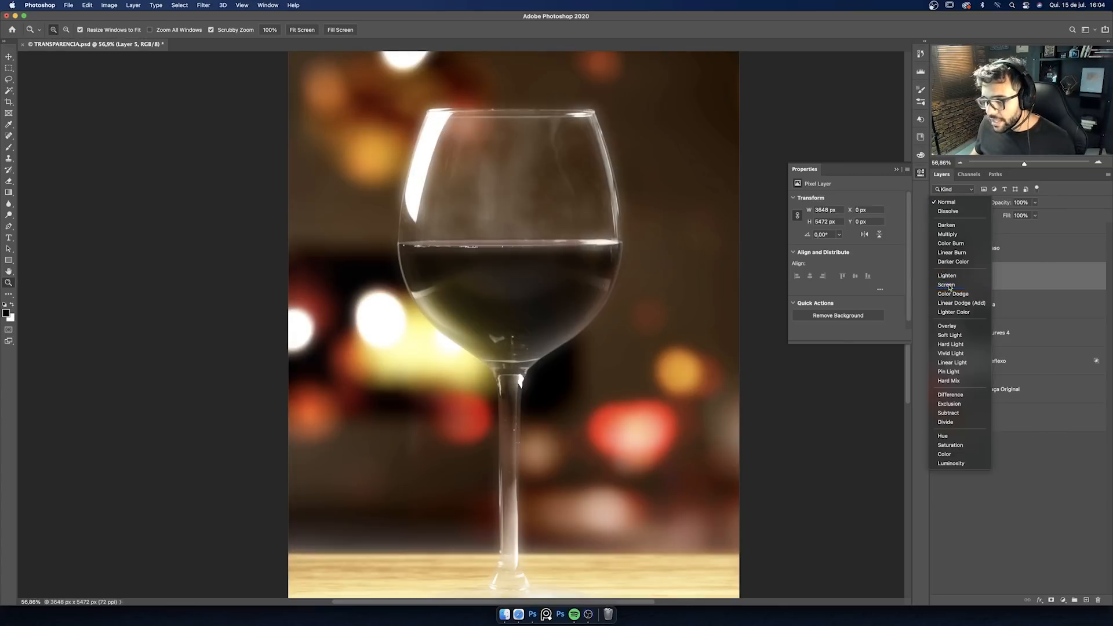
pyautogui.click(947, 284)
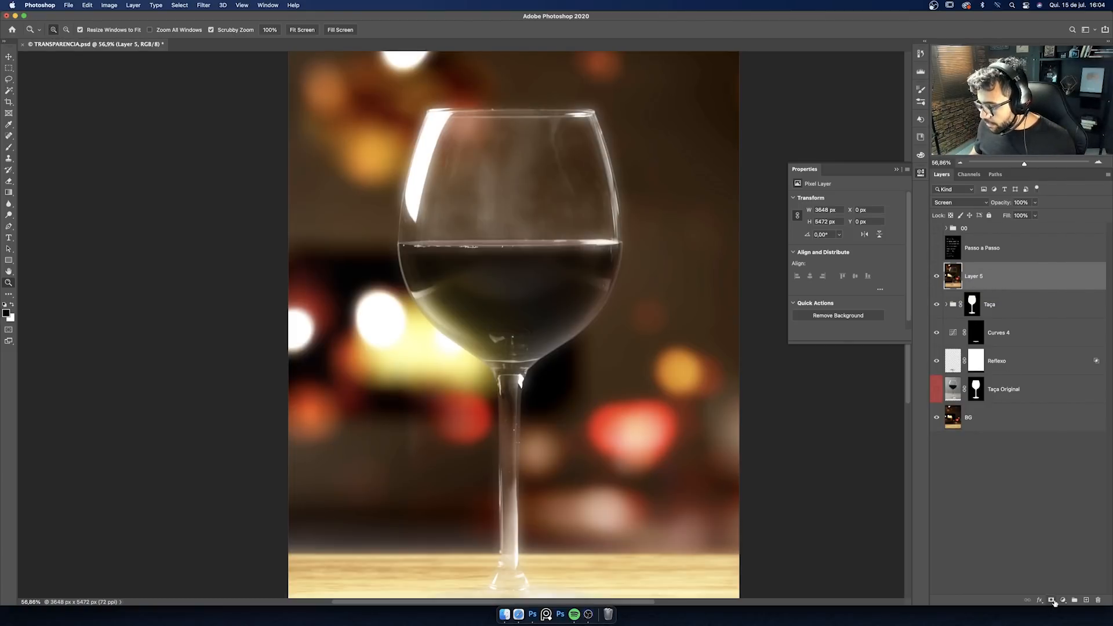
pyautogui.press('alt')
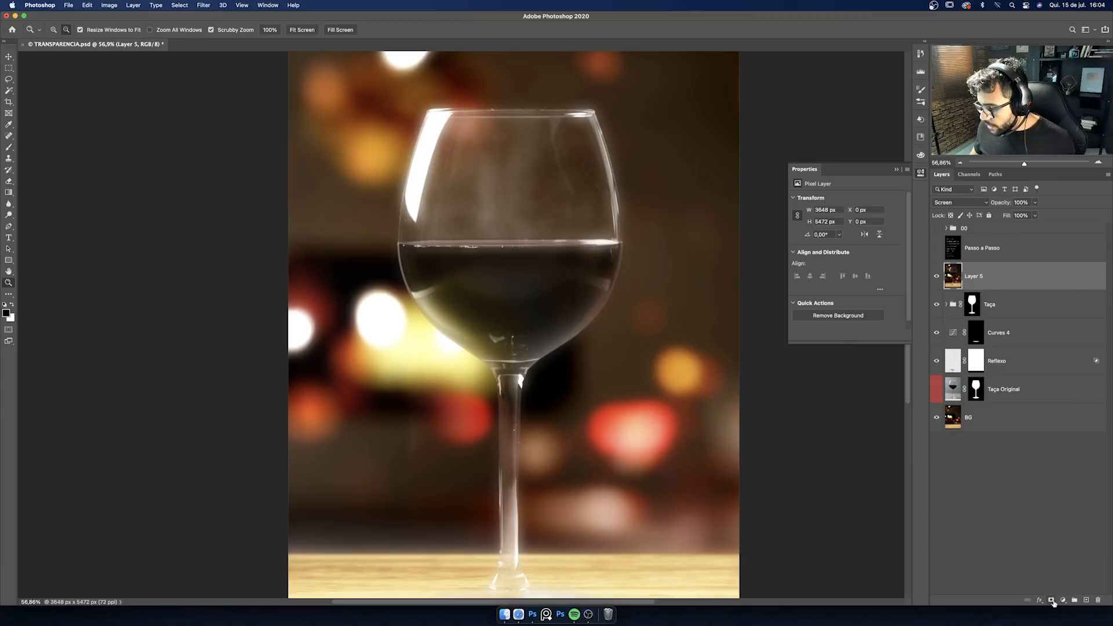
pyautogui.keyDown('alt'); pyautogui.click(1054, 603); pyautogui.keyUp('alt')
pyautogui.scroll(-1, 542, 313)
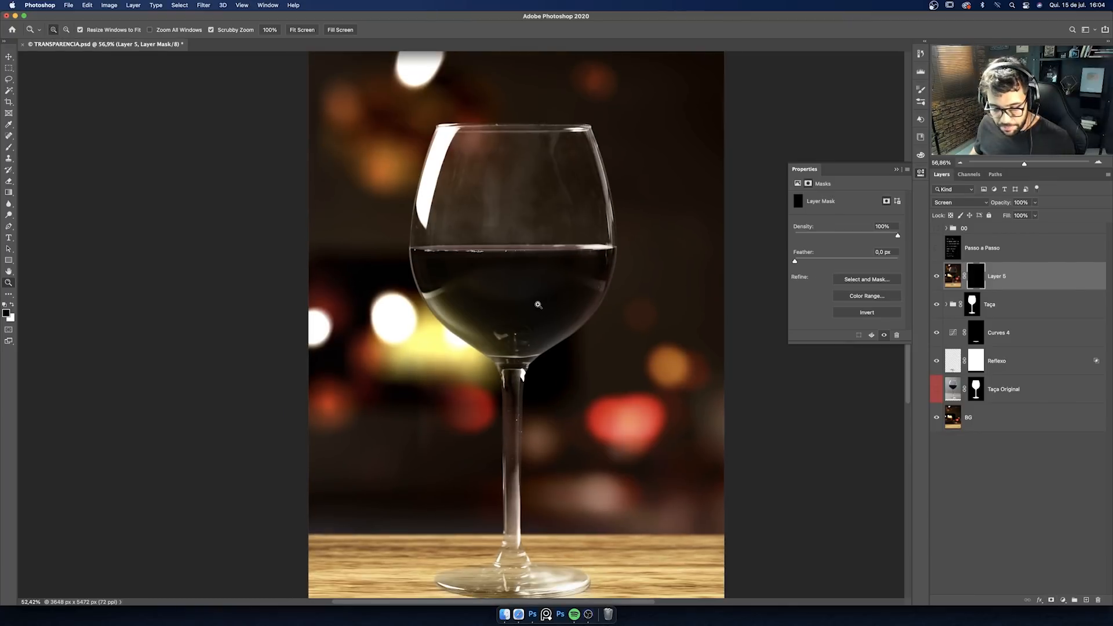
# Step: Reveal the glow at the glass's right rim and the bowl's left side with white radial gradients at 40% opacity on the blurred layer's mask
pyautogui.press('g')
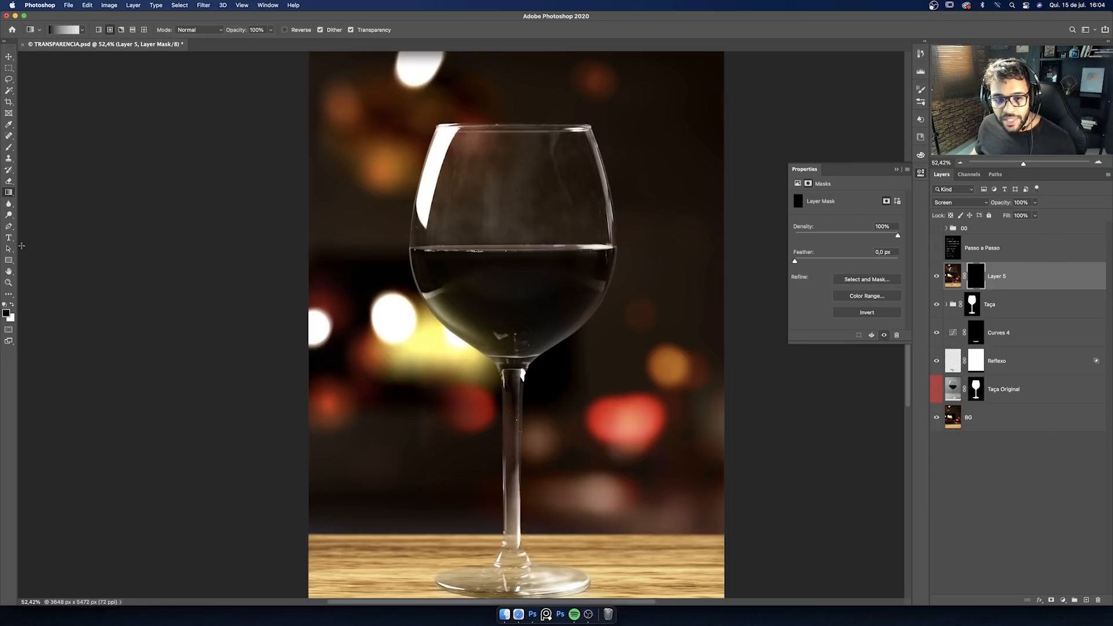
pyautogui.click(11, 307)
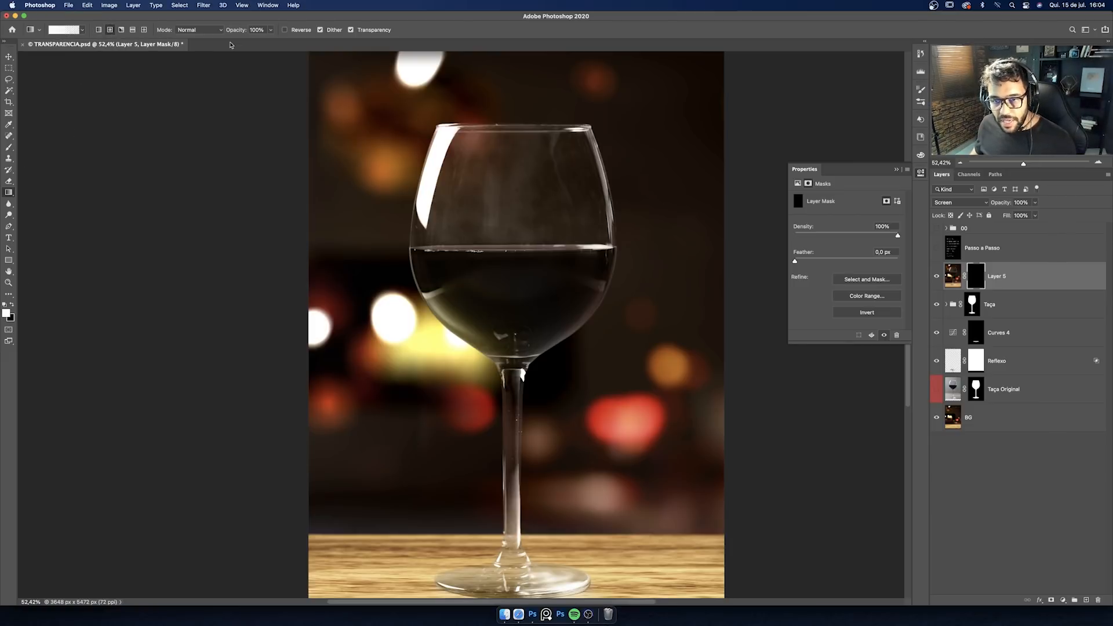
pyautogui.press('4')
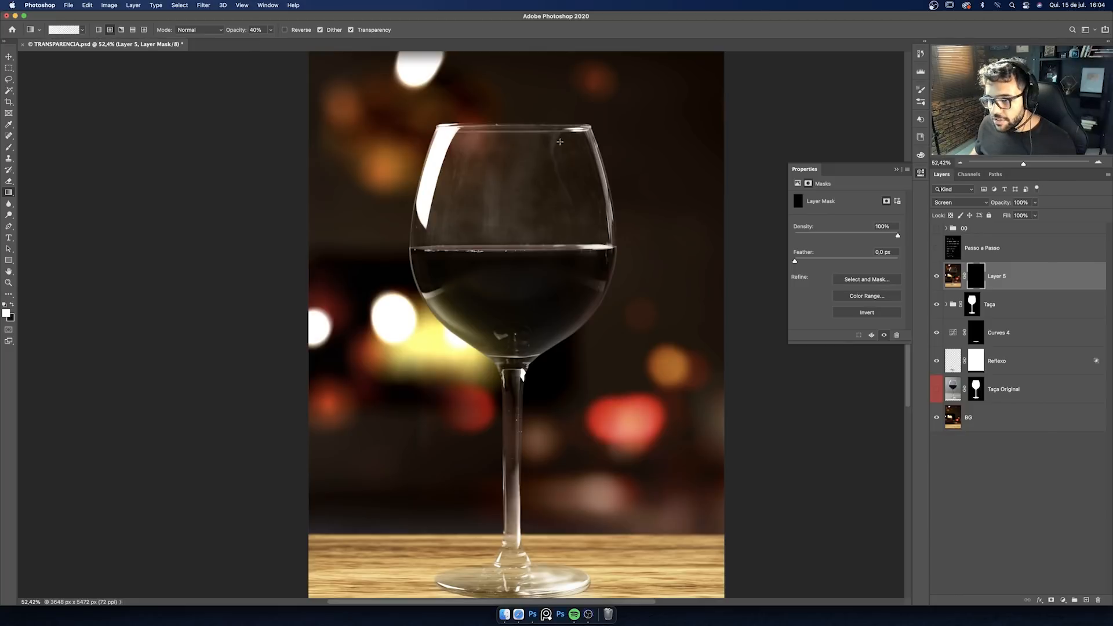
pyautogui.moveTo(591, 123); pyautogui.dragTo(636, 85)
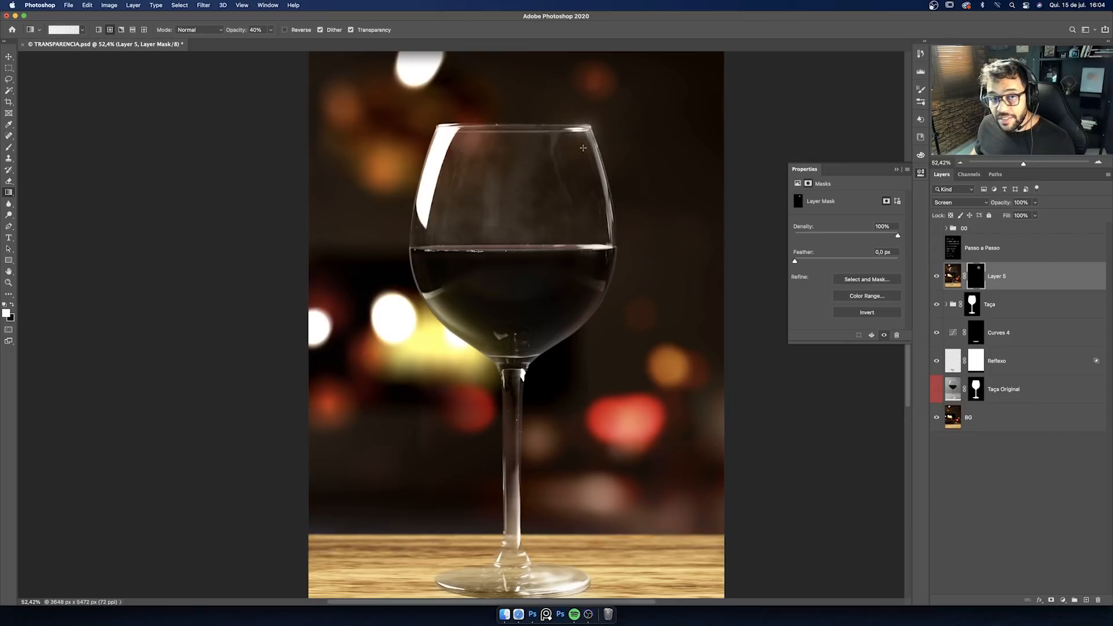
pyautogui.moveTo(430, 270); pyautogui.dragTo(354, 293)
pyautogui.press('z')
pyautogui.moveTo(455, 351); pyautogui.dragTo(423, 372)
pyautogui.press('g')
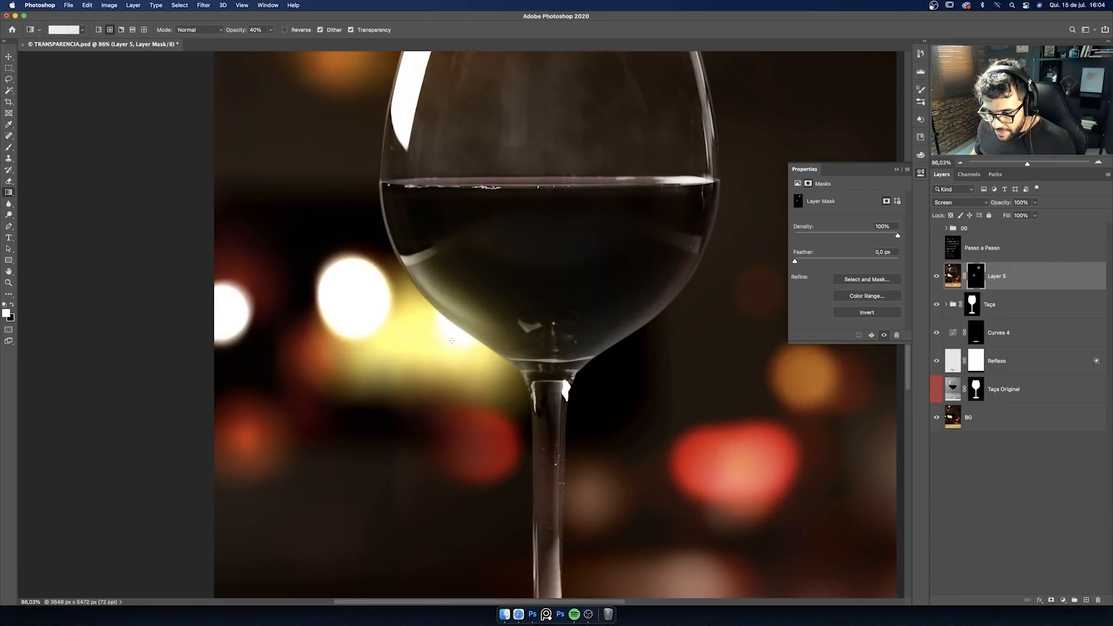
pyautogui.press('z')
pyautogui.moveTo(463, 331); pyautogui.dragTo(483, 326)
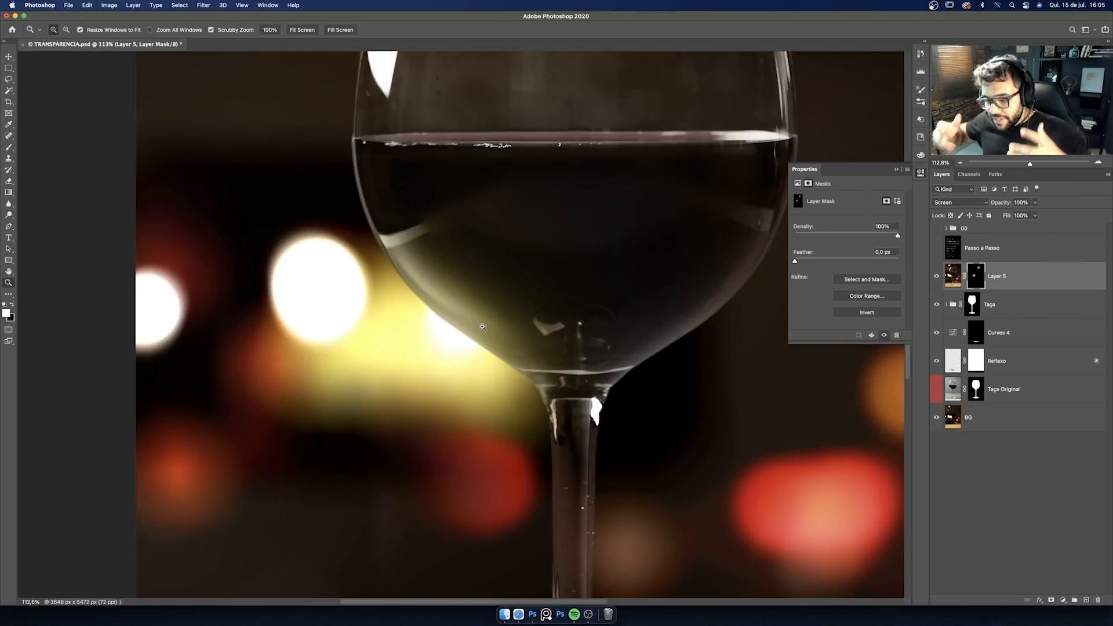
pyautogui.moveTo(482, 319); pyautogui.dragTo(449, 322)
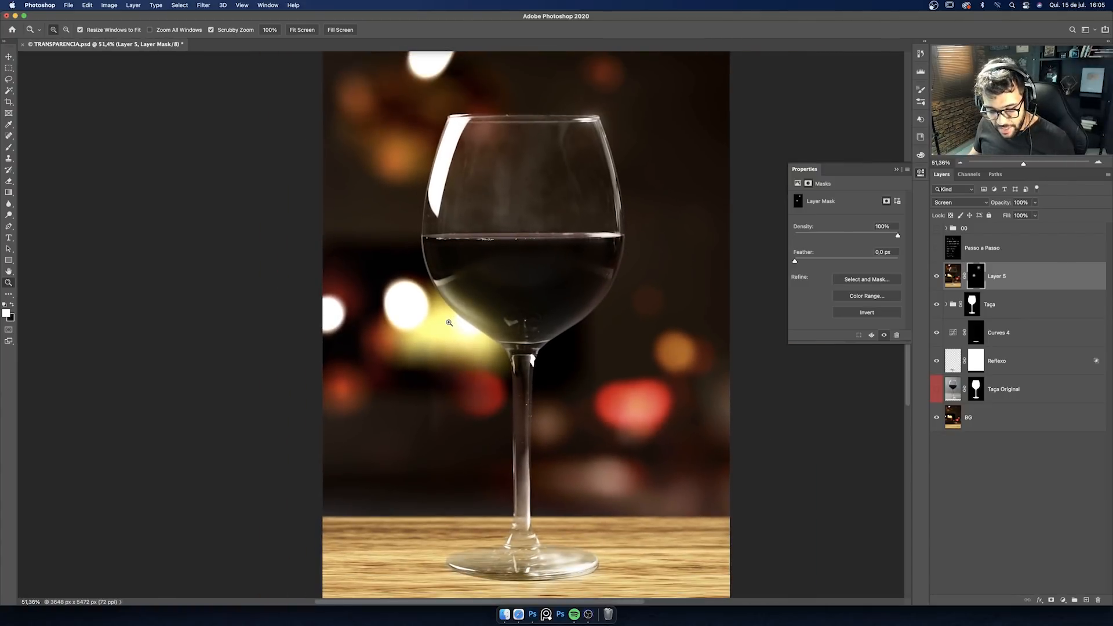
# Step: Add more white radial gradients at 40% opacity to the mask to reveal the glow around the glass's foot
pyautogui.press('g')
pyautogui.moveTo(566, 565); pyautogui.dragTo(575, 479)
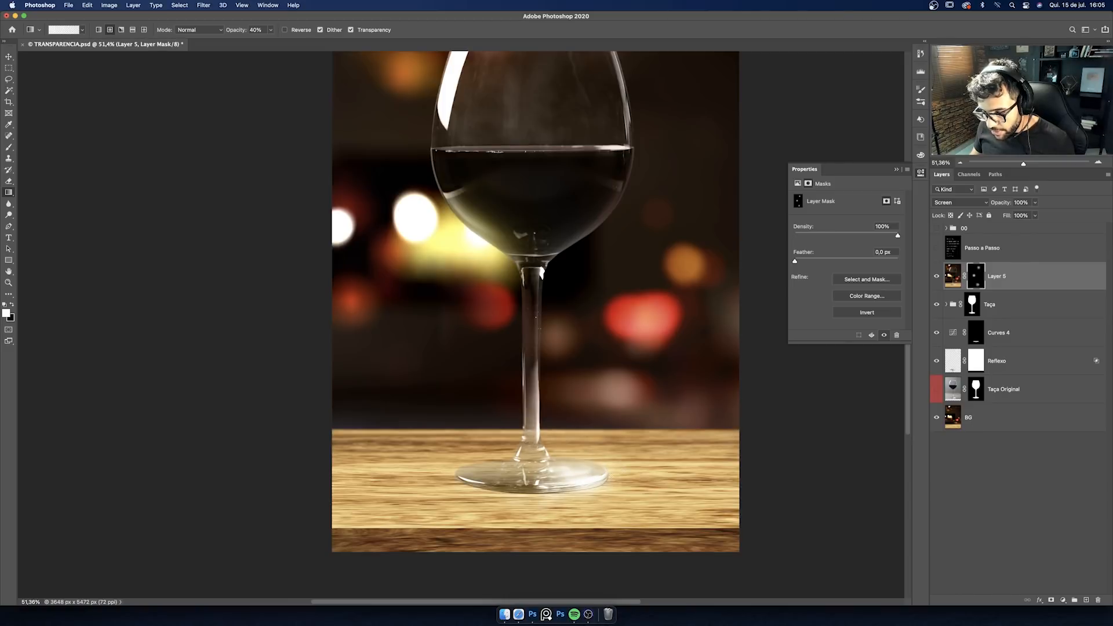
pyautogui.moveTo(552, 382); pyautogui.dragTo(558, 490)
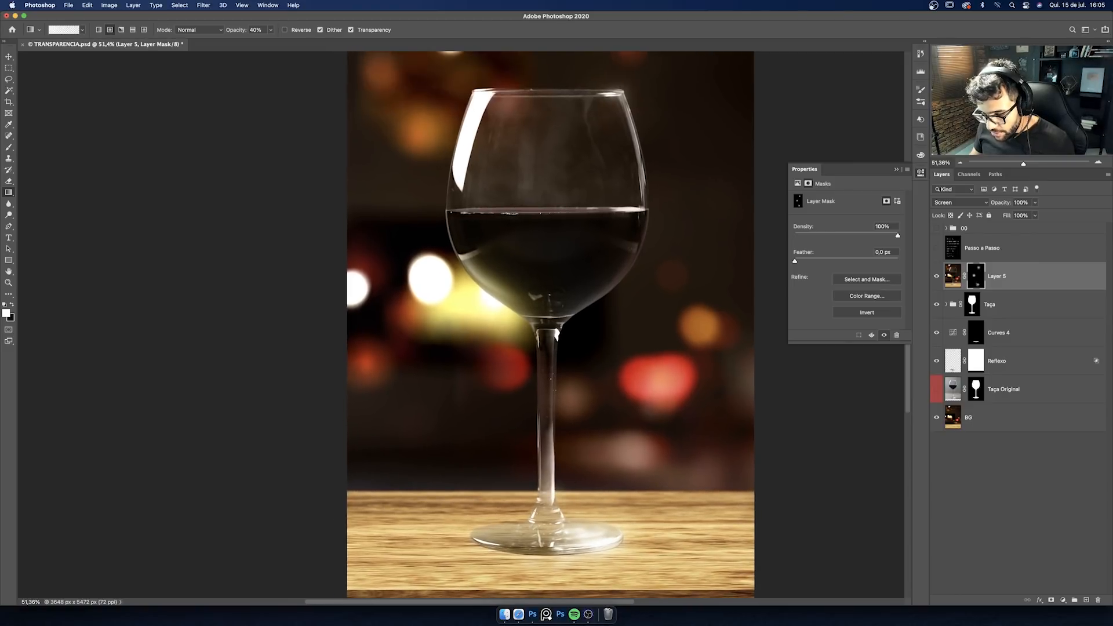
pyautogui.scroll(5, 560, 398)
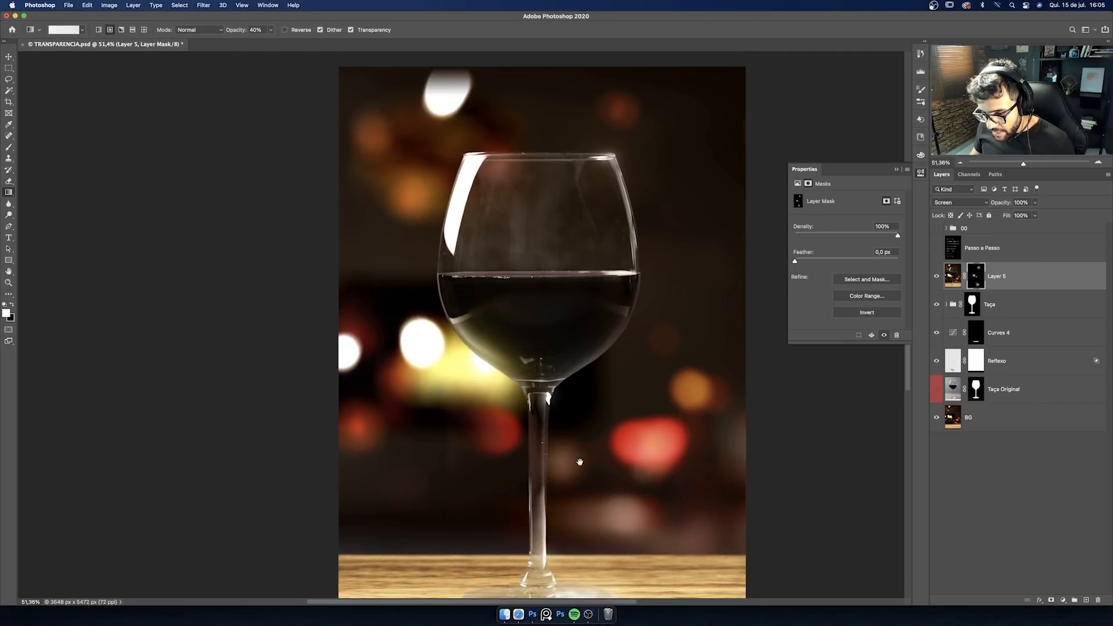
pyautogui.scroll(4, 576, 462)
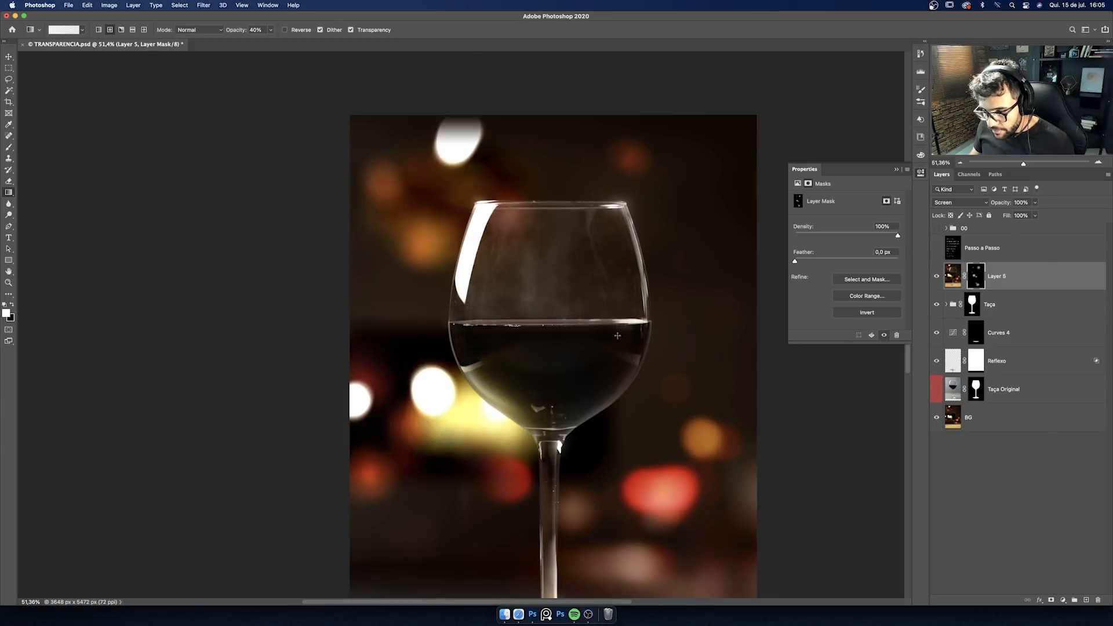
# Step: Load the glass outline as a selection and add white linear gradients at 20% opacity to the glow mask from both sides of the bowl
pyautogui.press('z')
pyautogui.moveTo(645, 257); pyautogui.dragTo(604, 281)
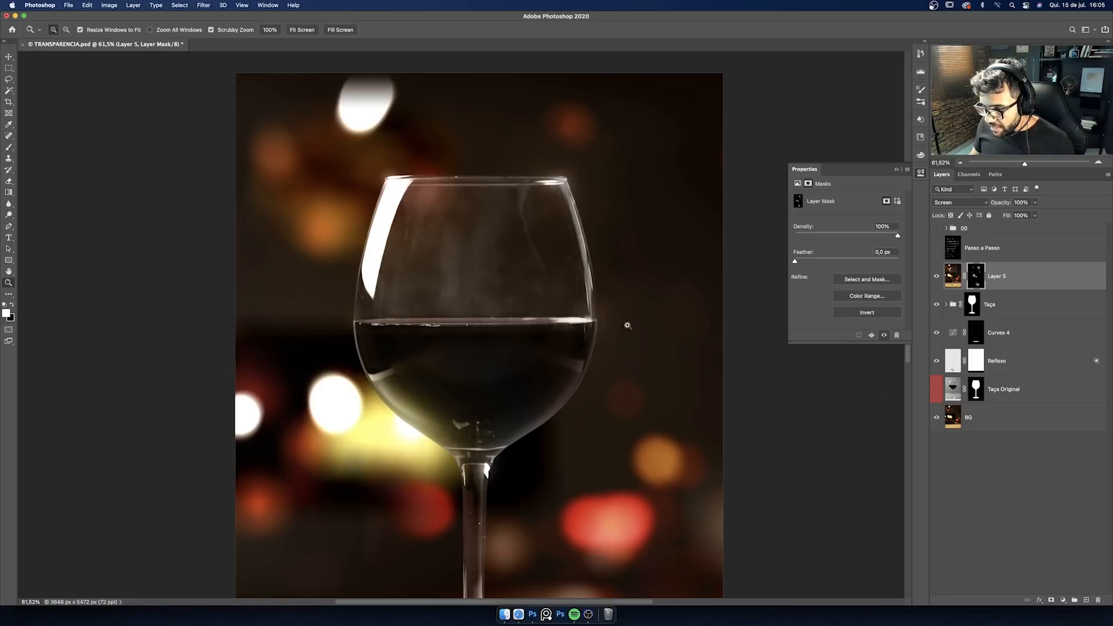
pyautogui.moveTo(597, 261); pyautogui.dragTo(602, 258)
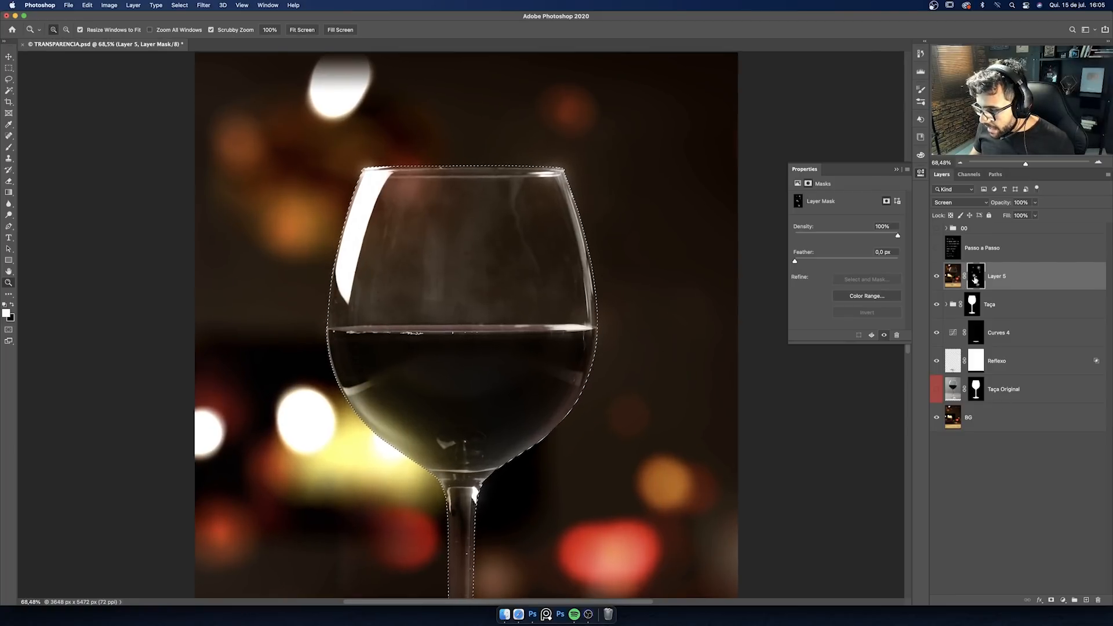
pyautogui.press('g')
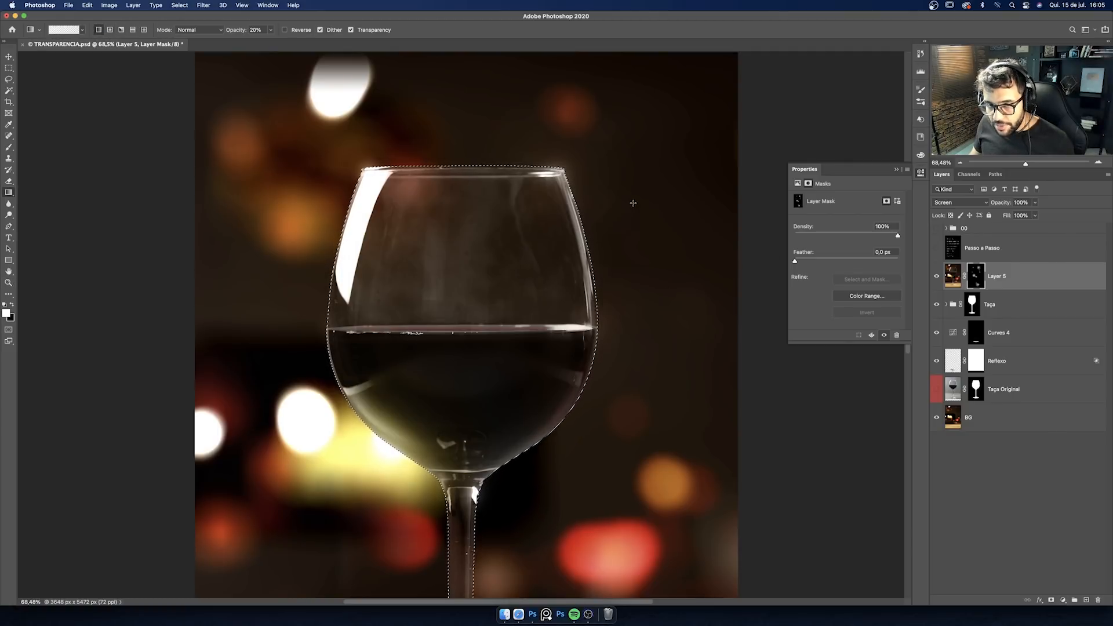
pyautogui.moveTo(651, 184); pyautogui.dragTo(497, 265)
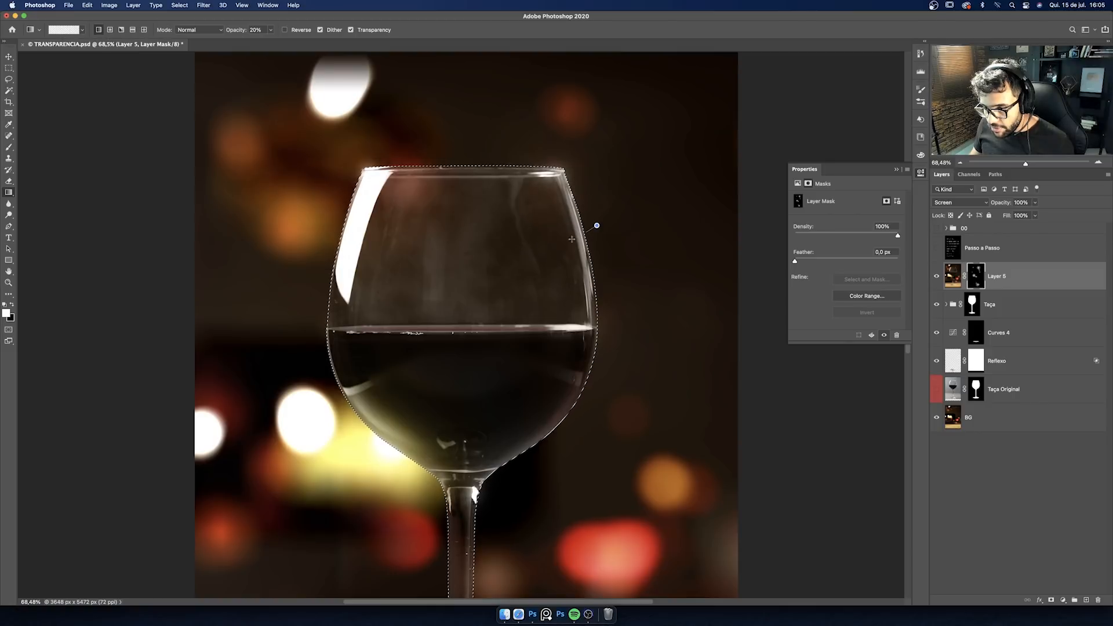
pyautogui.moveTo(304, 173); pyautogui.dragTo(374, 212)
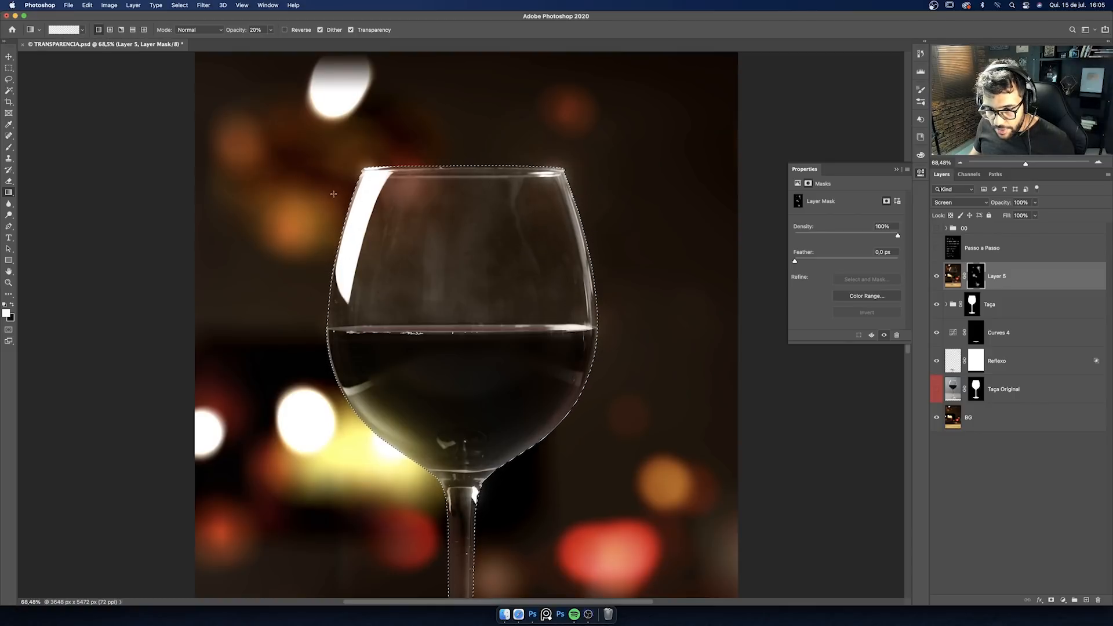
pyautogui.moveTo(295, 299); pyautogui.dragTo(354, 308)
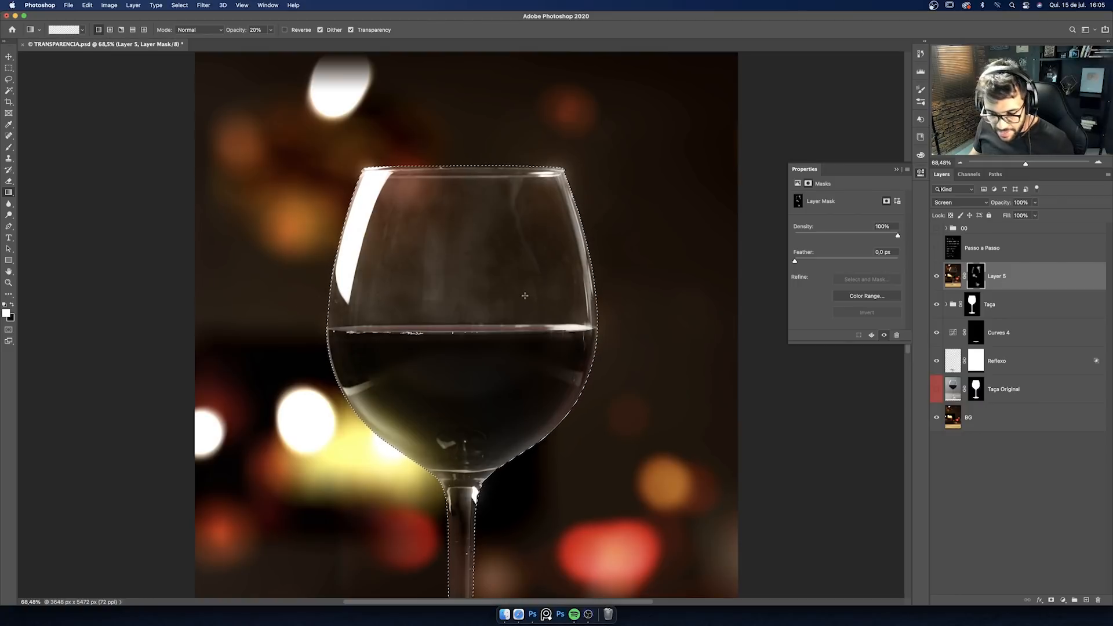
pyautogui.press('super+d')
# Step: Rename the blurred glow layer to Luz
pyautogui.press('z')
pyautogui.moveTo(560, 204); pyautogui.dragTo(521, 204)
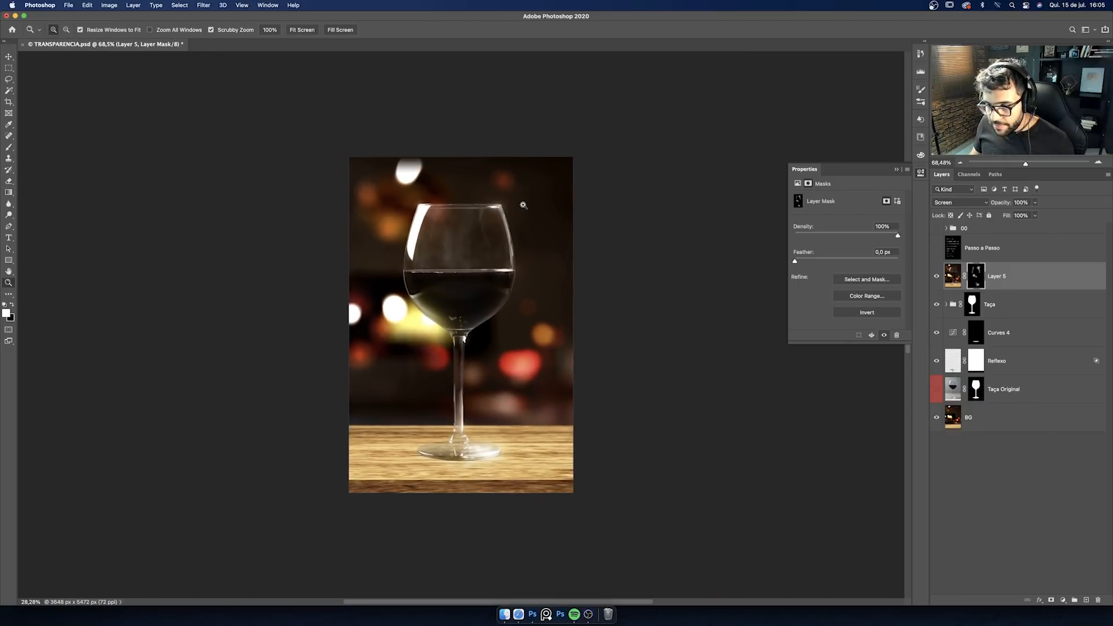
pyautogui.moveTo(429, 296); pyautogui.dragTo(456, 288)
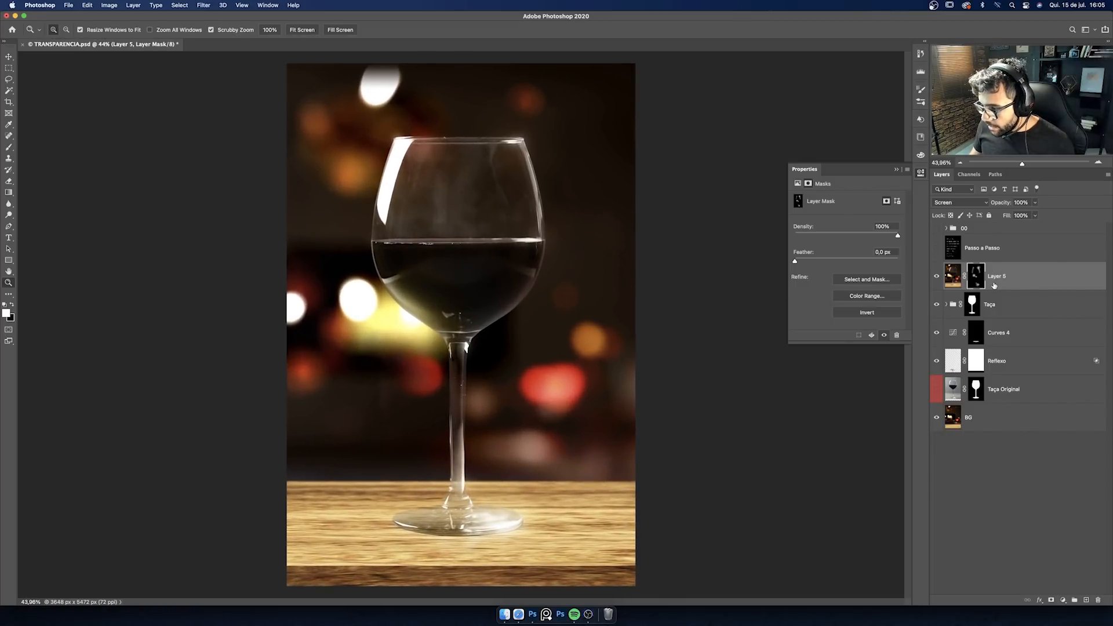
pyautogui.doubleClick(995, 277)
pyautogui.write('L')
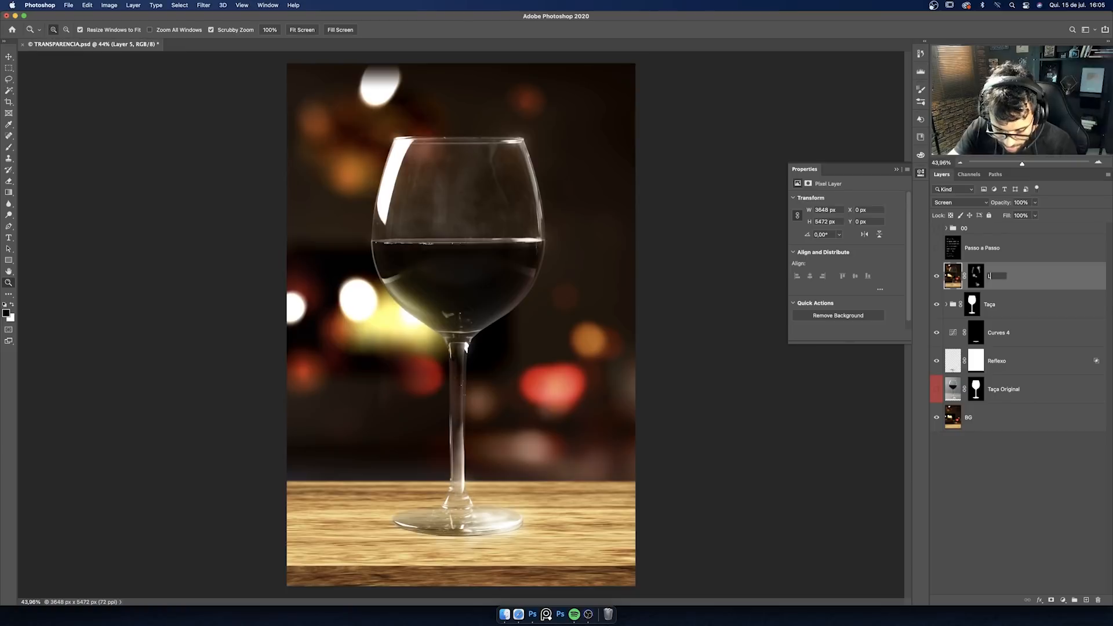
pyautogui.write('uz')
pyautogui.press('Return')
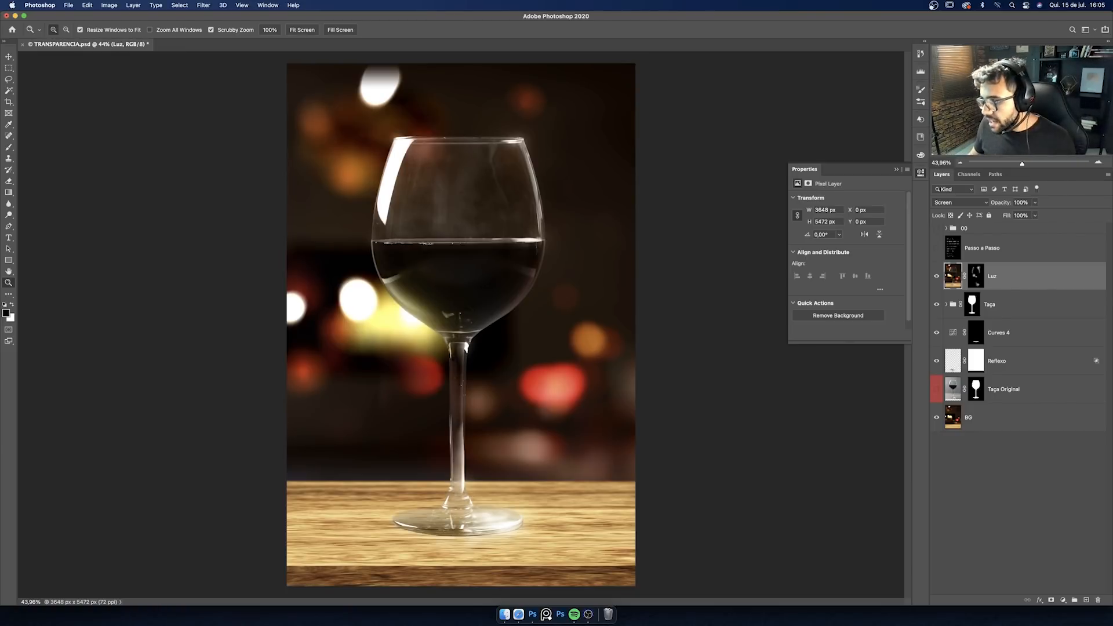
# Step: Check the Passo a Passo checklist layer and hide it again, then stamp all visible layers into a new layer named Final
pyautogui.click(937, 247)
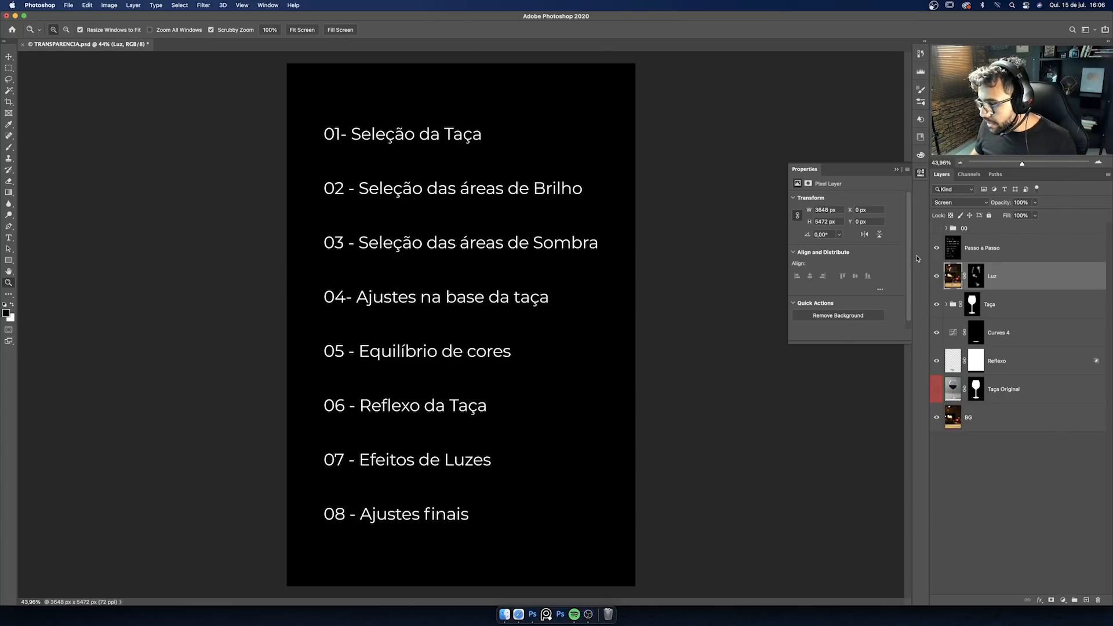
pyautogui.click(936, 248)
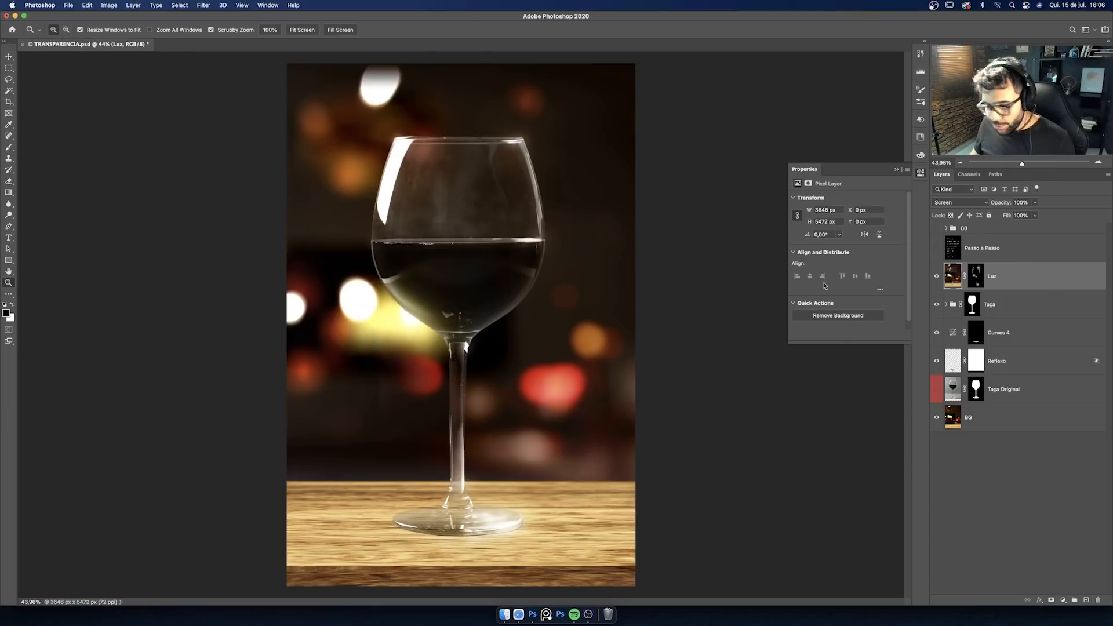
pyautogui.press('super+alt+shift+e')
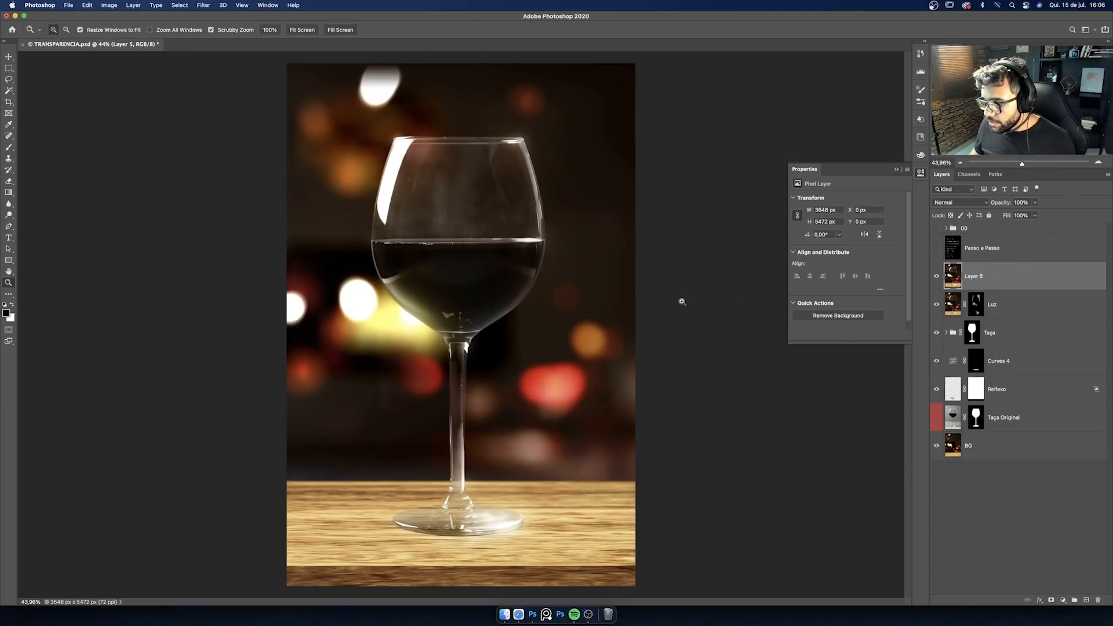
pyautogui.doubleClick(979, 281)
pyautogui.write('F')
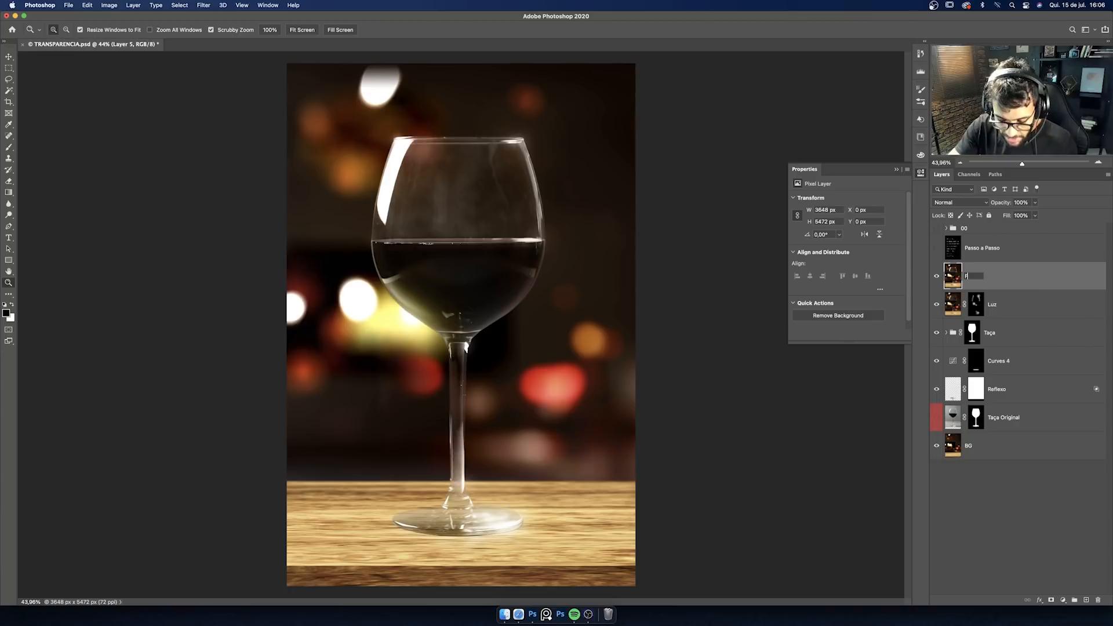
pyautogui.write('inal')
pyautogui.press('Return')
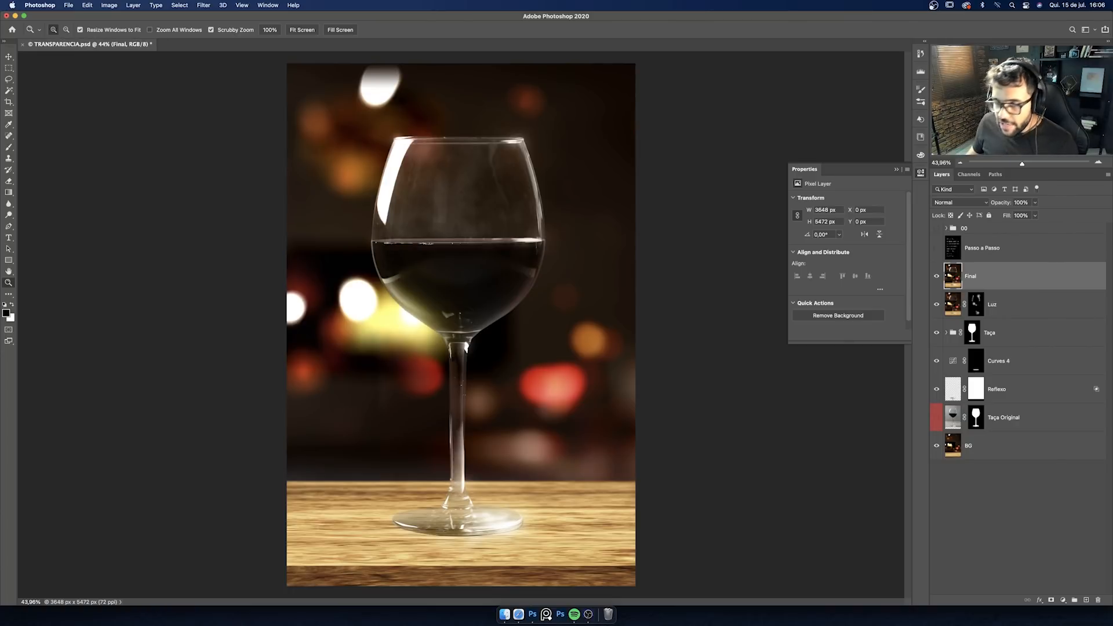
# Step: Open the Camera Raw Filter on the Final layer and set Temperature to +1 and Tint to +8
pyautogui.click(204, 5)
pyautogui.click(220, 58)
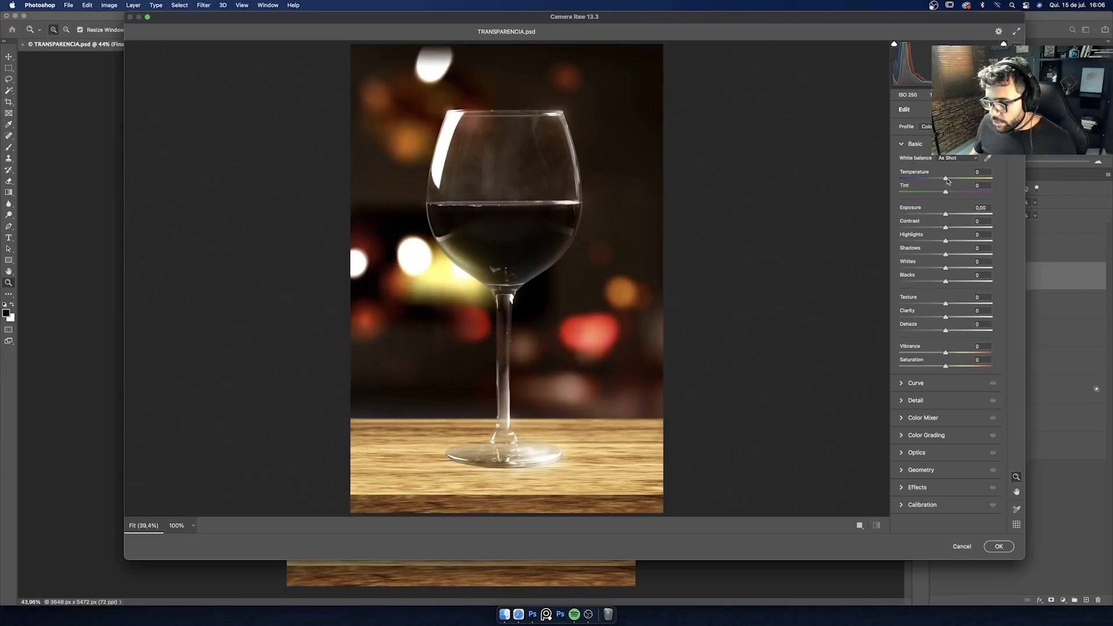
pyautogui.moveTo(948, 180); pyautogui.dragTo(952, 195)
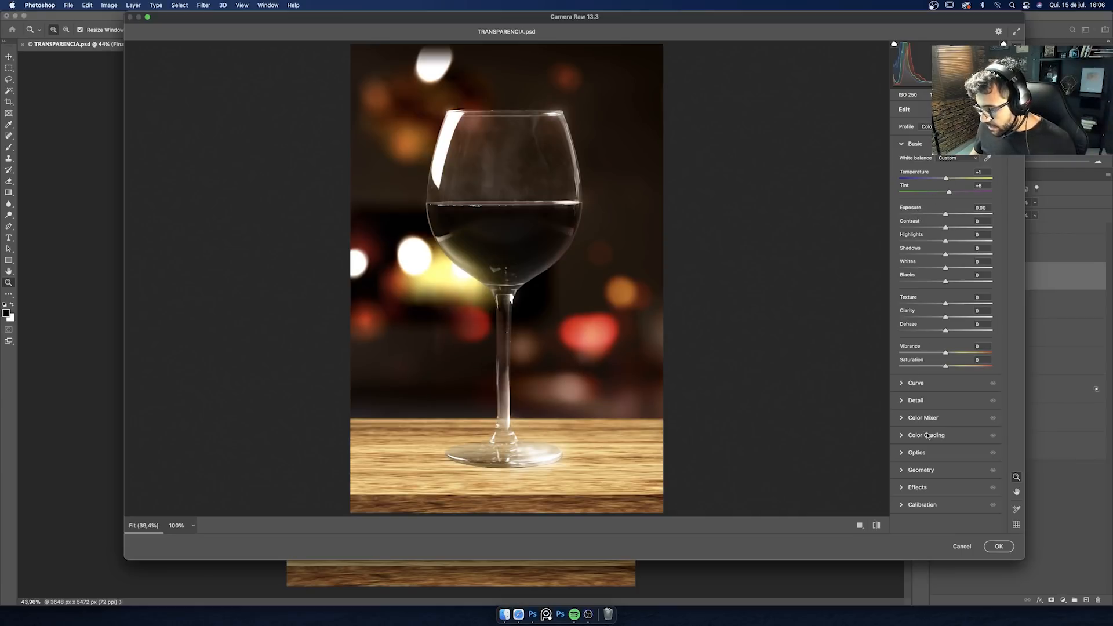
# Step: Add film grain to the image with a Grain amount of 25 in the Camera Raw effects
pyautogui.click(901, 148)
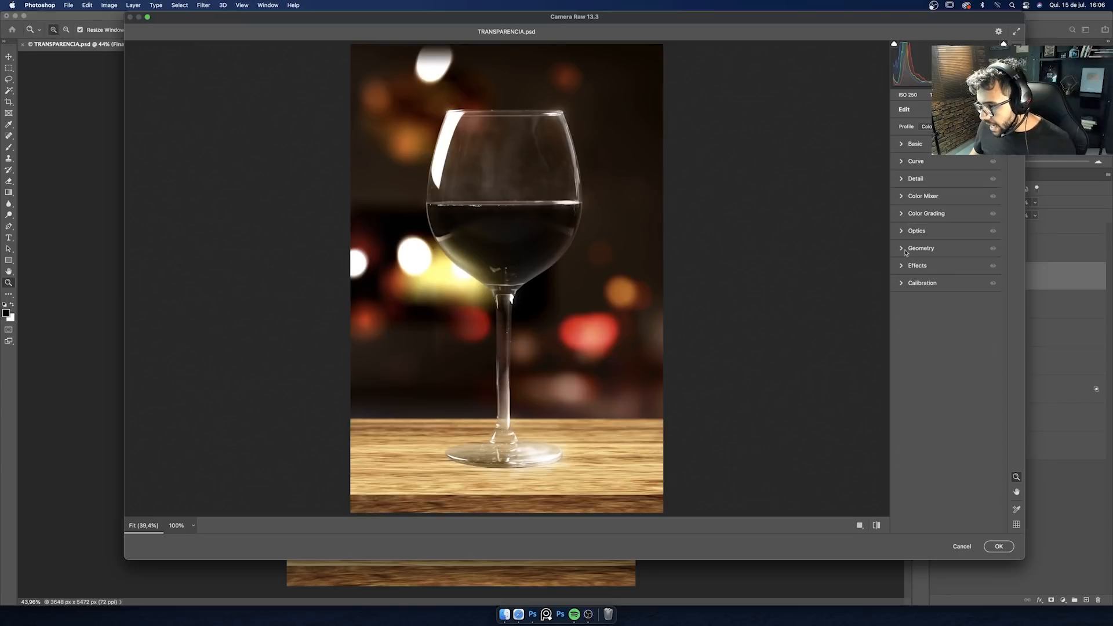
pyautogui.click(901, 267)
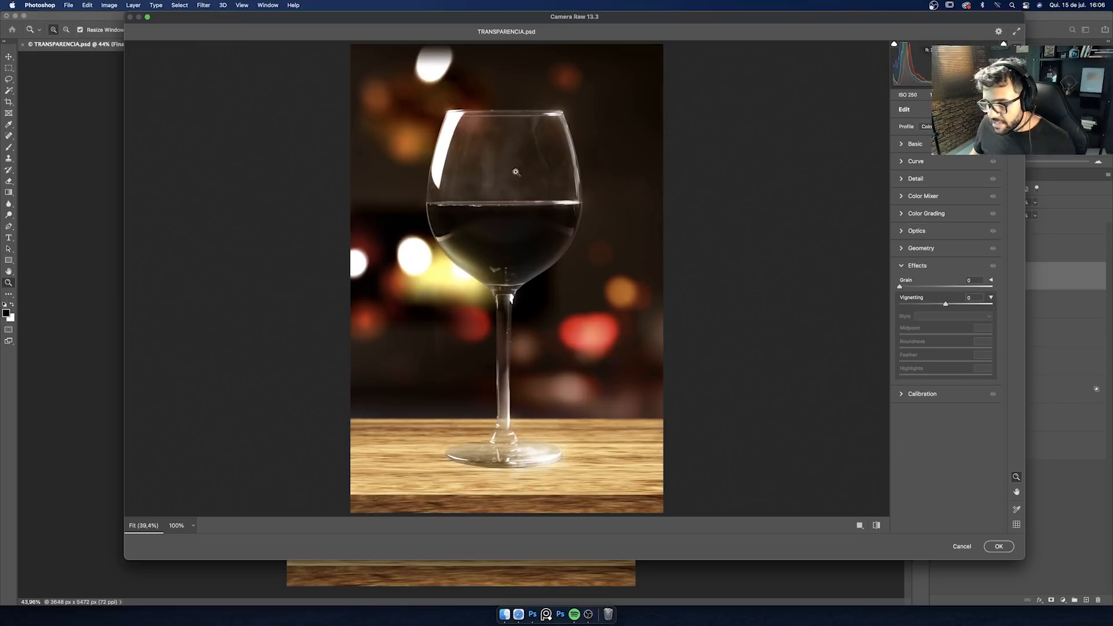
pyautogui.scroll(3, 523, 131)
pyautogui.scroll(2, 521, 118)
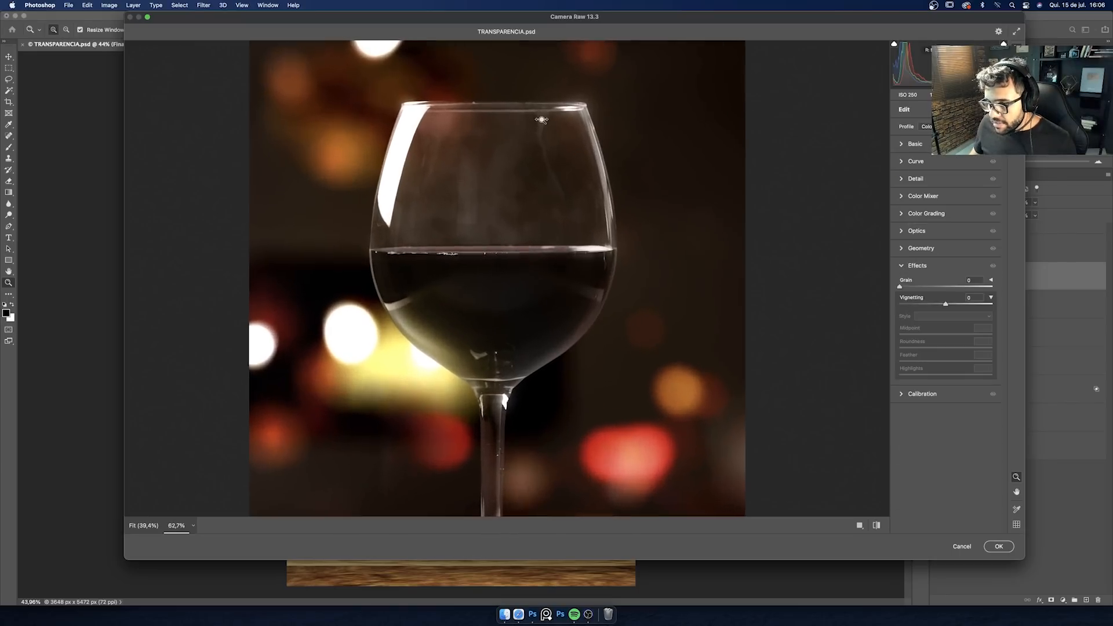
pyautogui.moveTo(900, 287); pyautogui.dragTo(924, 292)
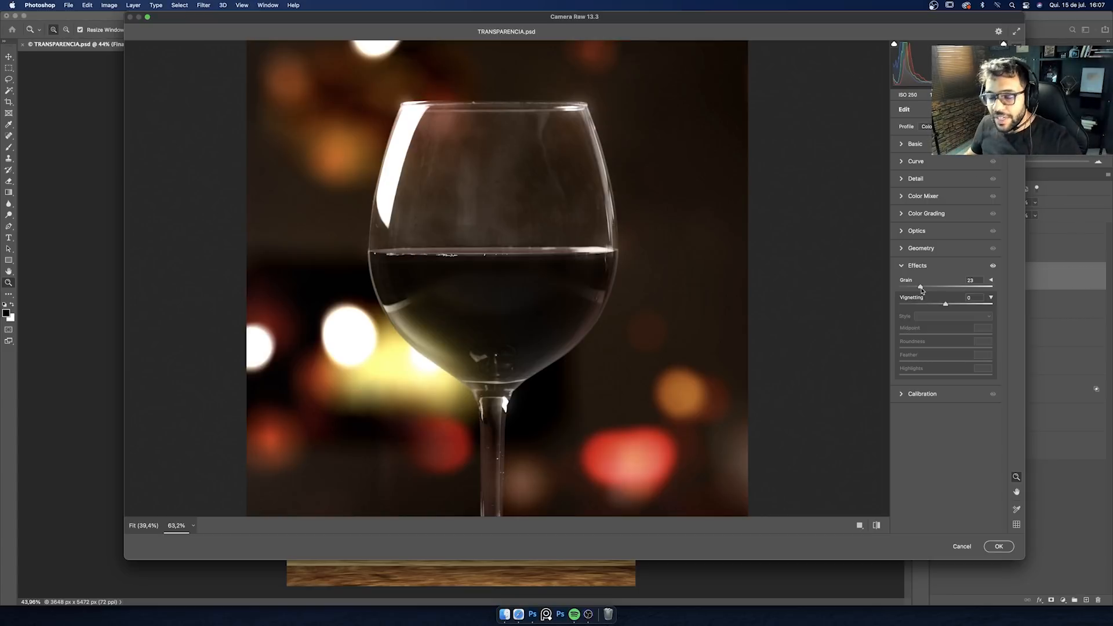
pyautogui.scroll(5, 578, 109)
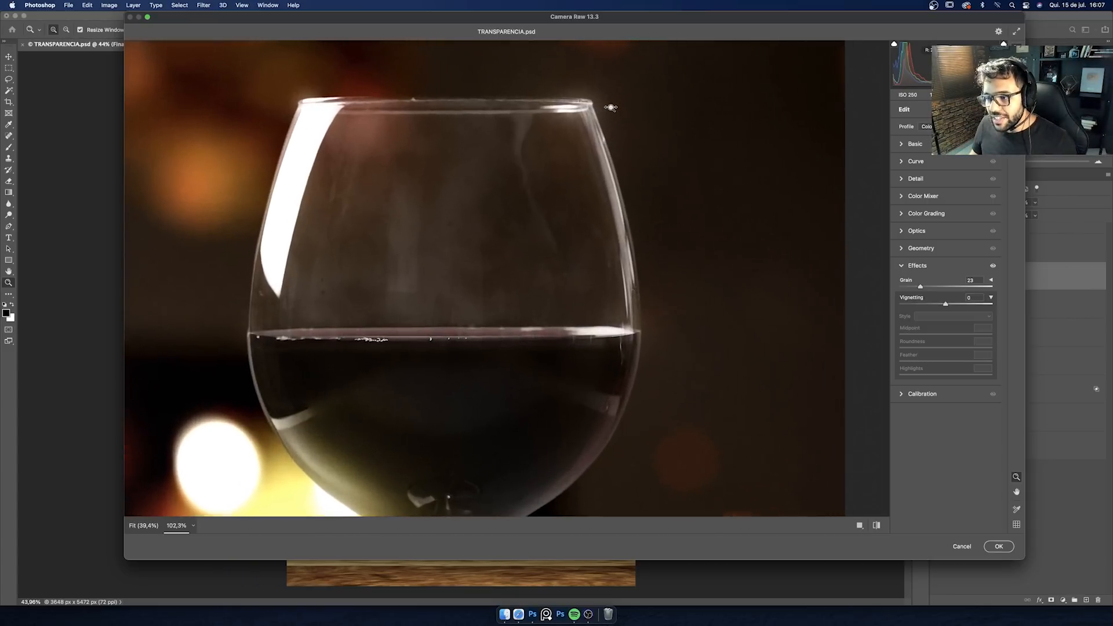
pyautogui.moveTo(920, 287); pyautogui.dragTo(924, 288)
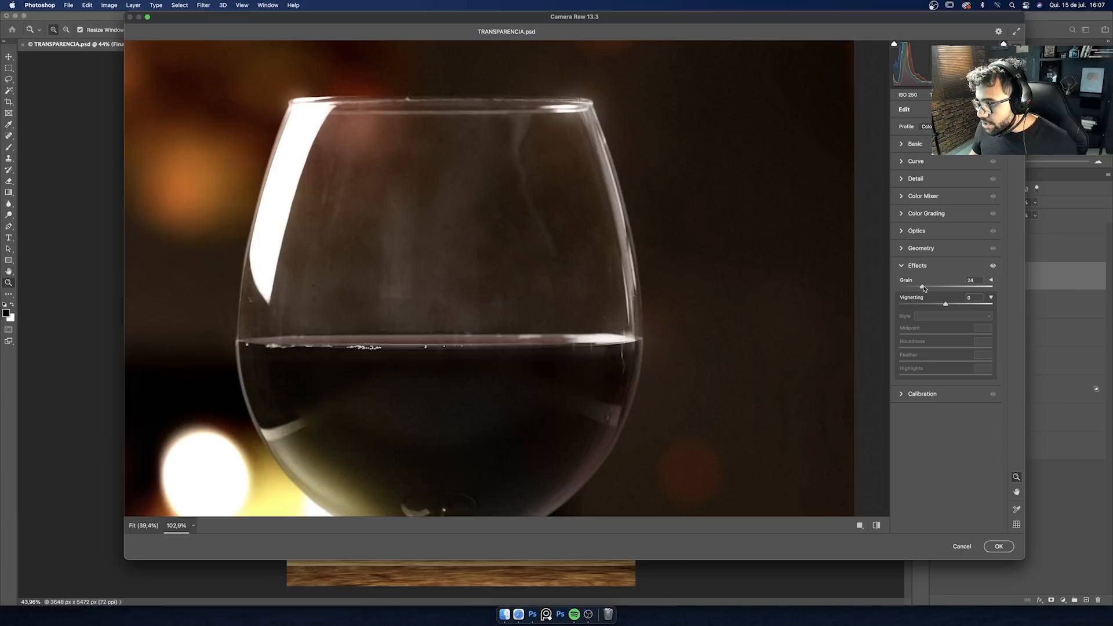
# Step: Set the grain Size to 41 and compare the image with and without the grain
pyautogui.click(992, 281)
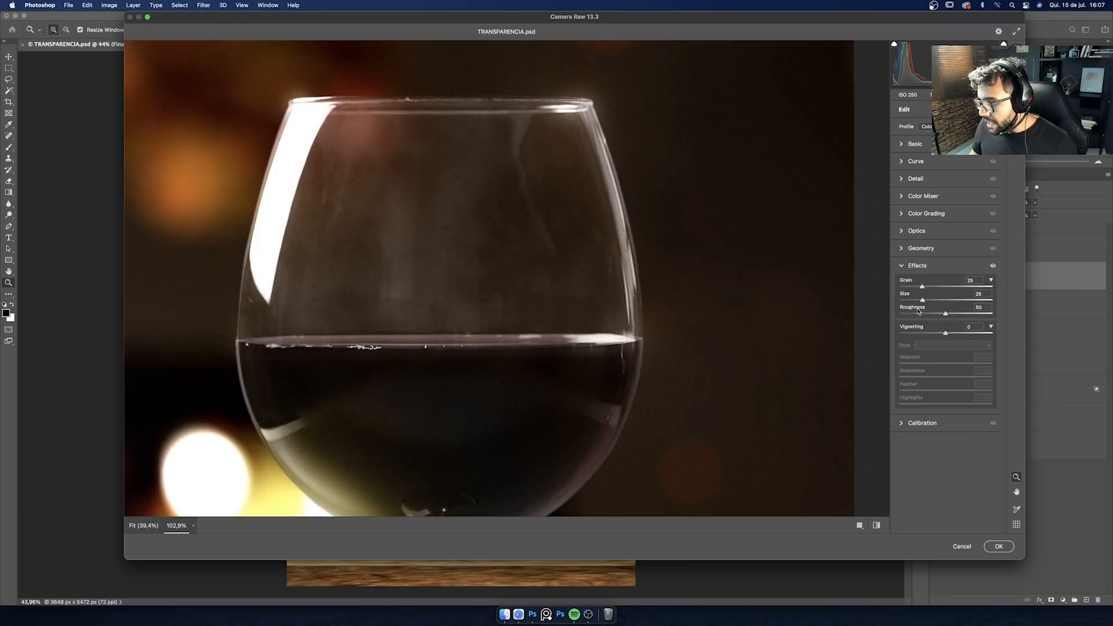
pyautogui.moveTo(926, 302); pyautogui.dragTo(939, 305)
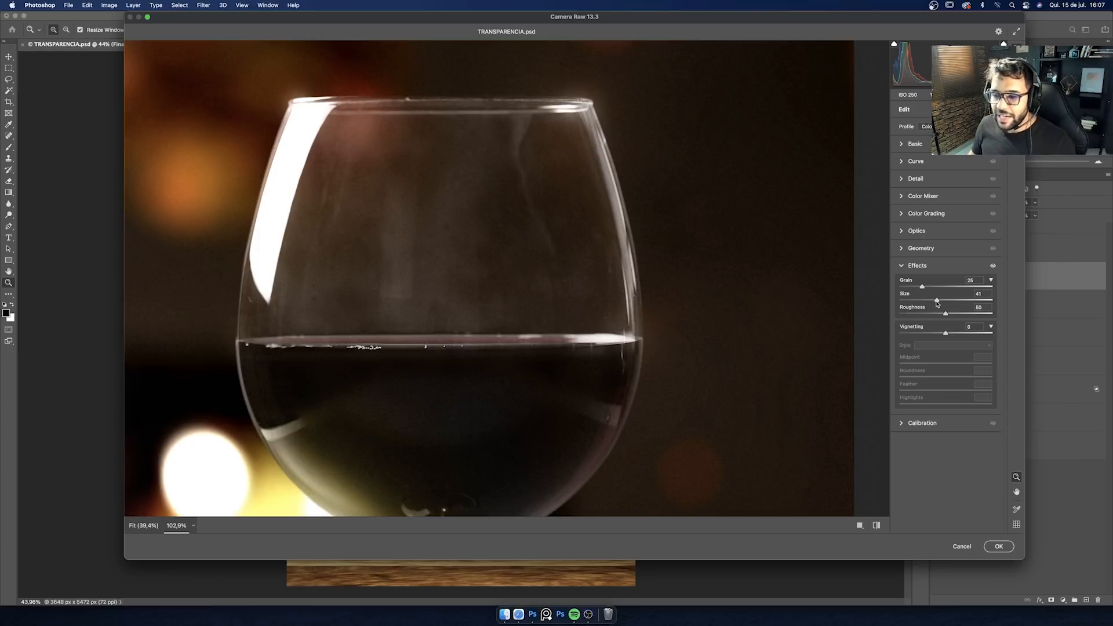
pyautogui.scroll(3, 648, 206)
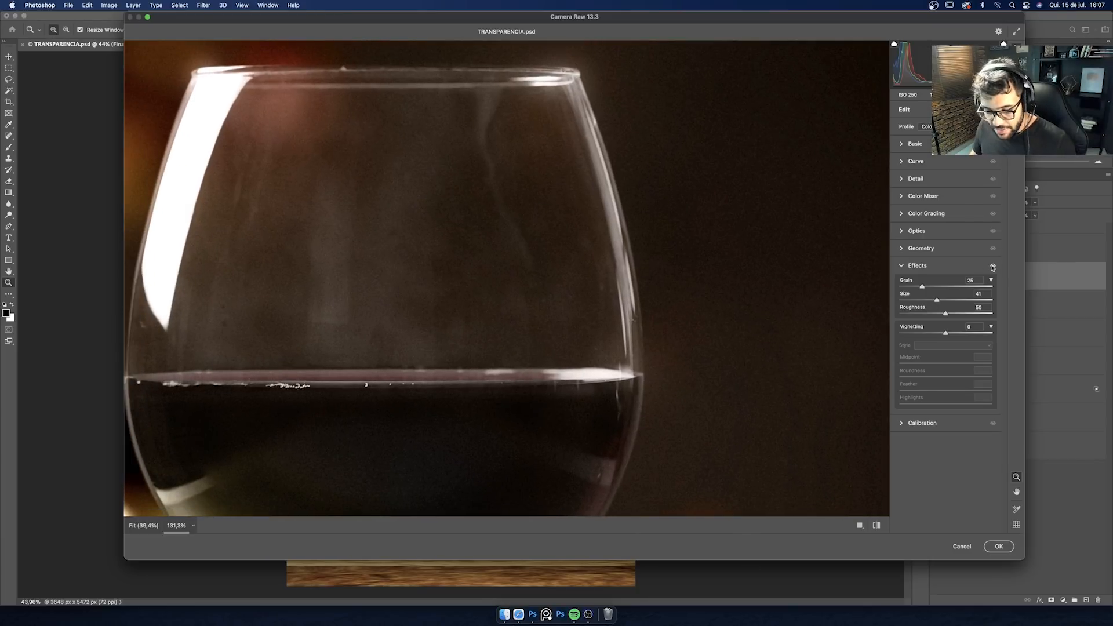
pyautogui.press('super+alt+z')
pyautogui.press('super+alt+z')
pyautogui.press('super+shift+z')
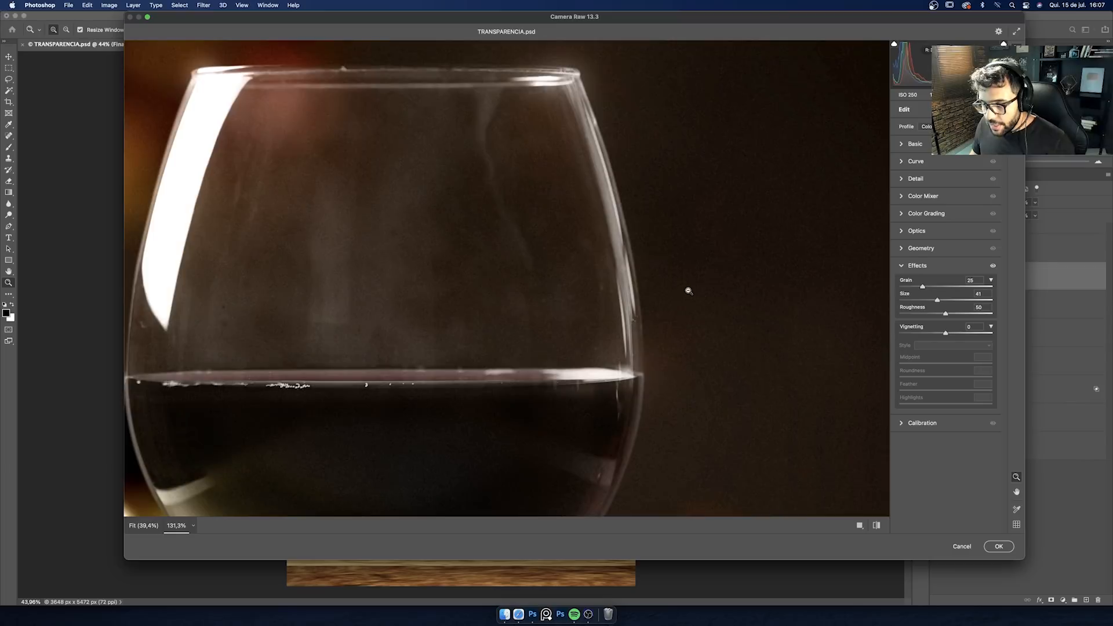
# Step: Darken the image edges with a Vignetting value of -28
pyautogui.scroll(-5, 684, 292)
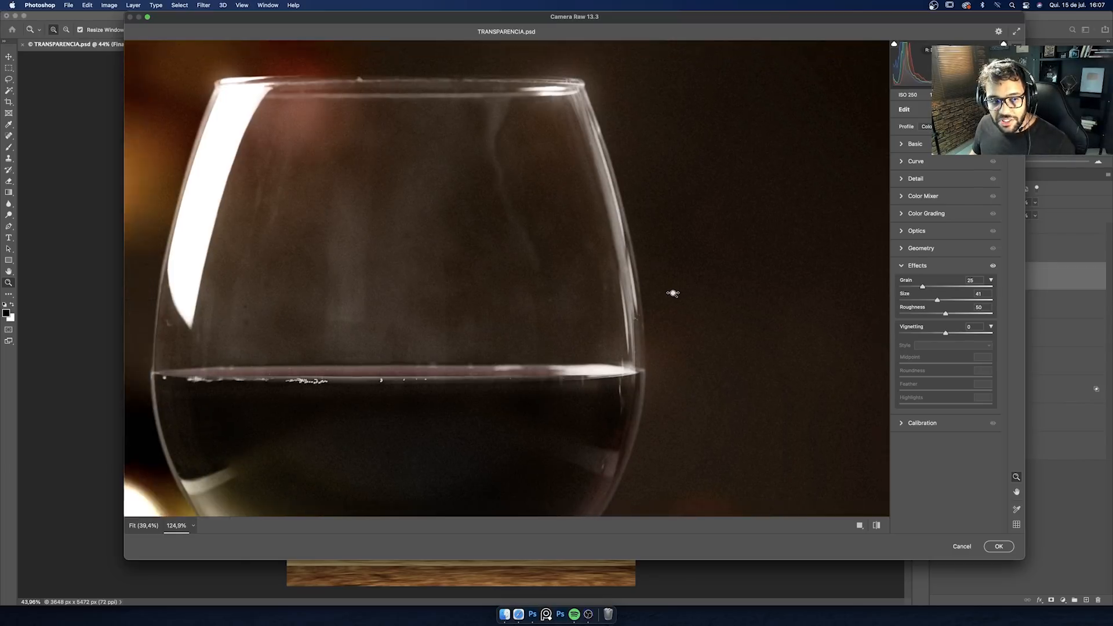
pyautogui.scroll(-3, 672, 400)
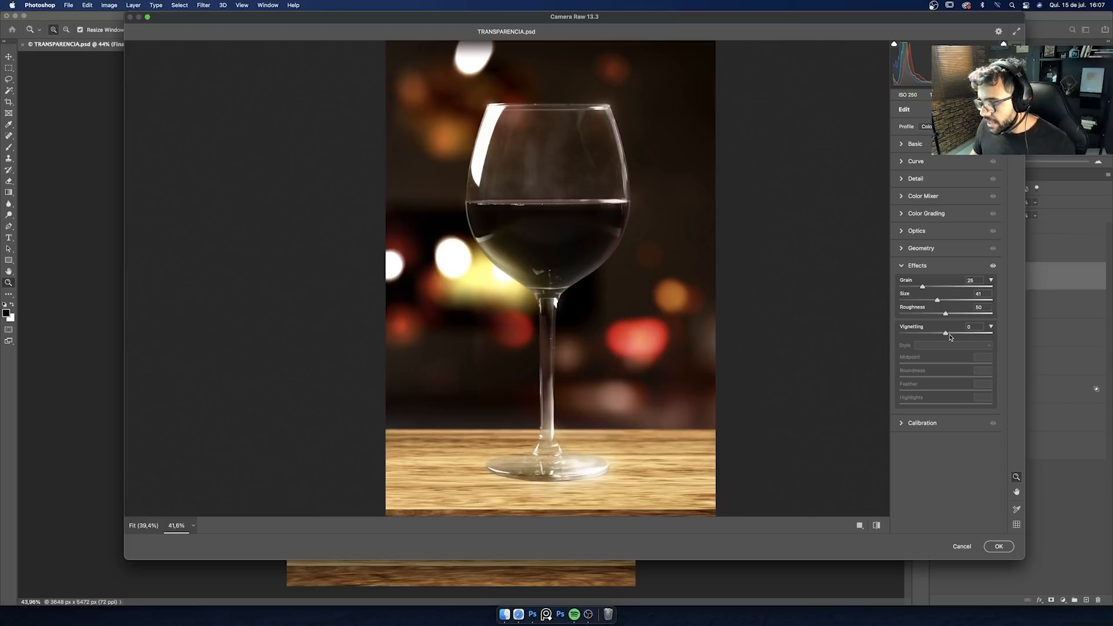
pyautogui.moveTo(945, 335); pyautogui.dragTo(934, 336)
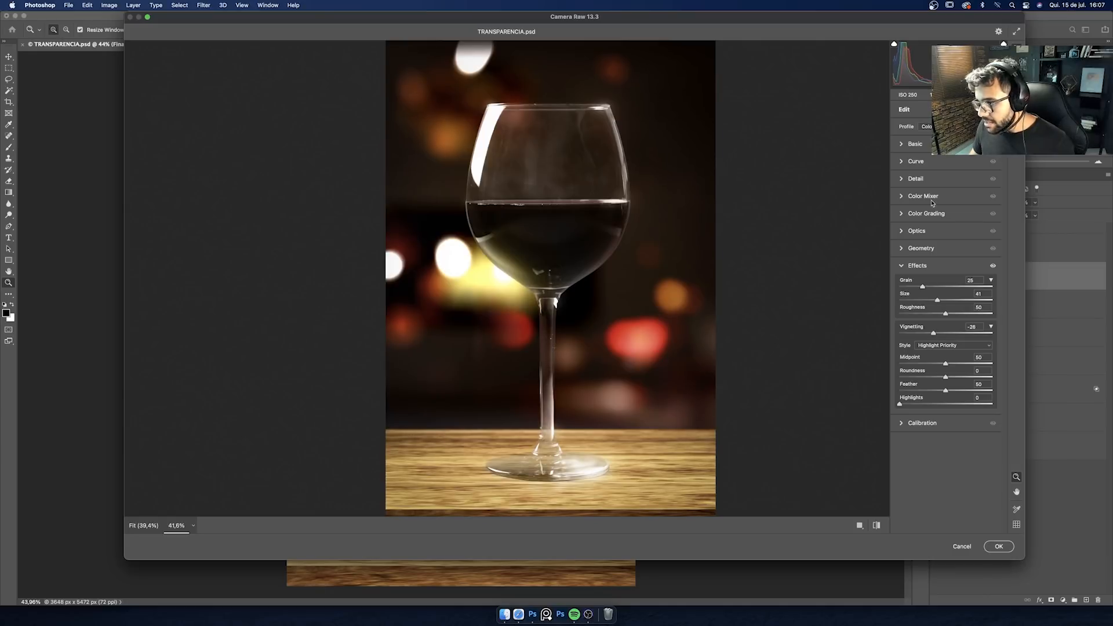
# Step: Set Temperature to -2, Tint to +16, Highlights to +14, Whites to +8 and Vibrance to +28, and apply the Camera Raw Filter
pyautogui.click(908, 145)
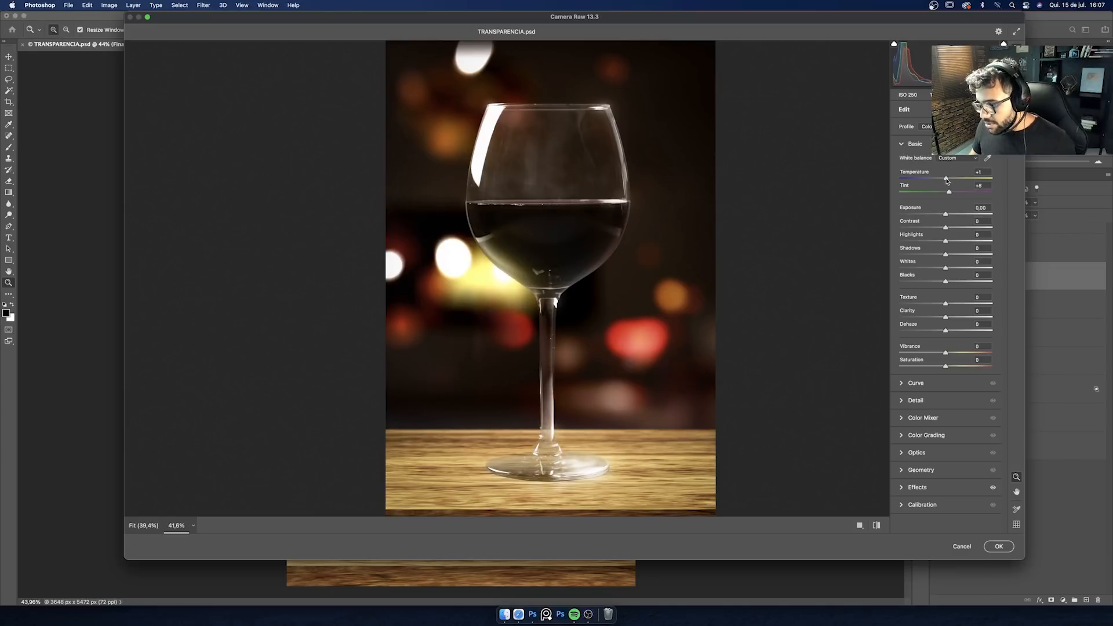
pyautogui.moveTo(945, 181); pyautogui.dragTo(955, 194)
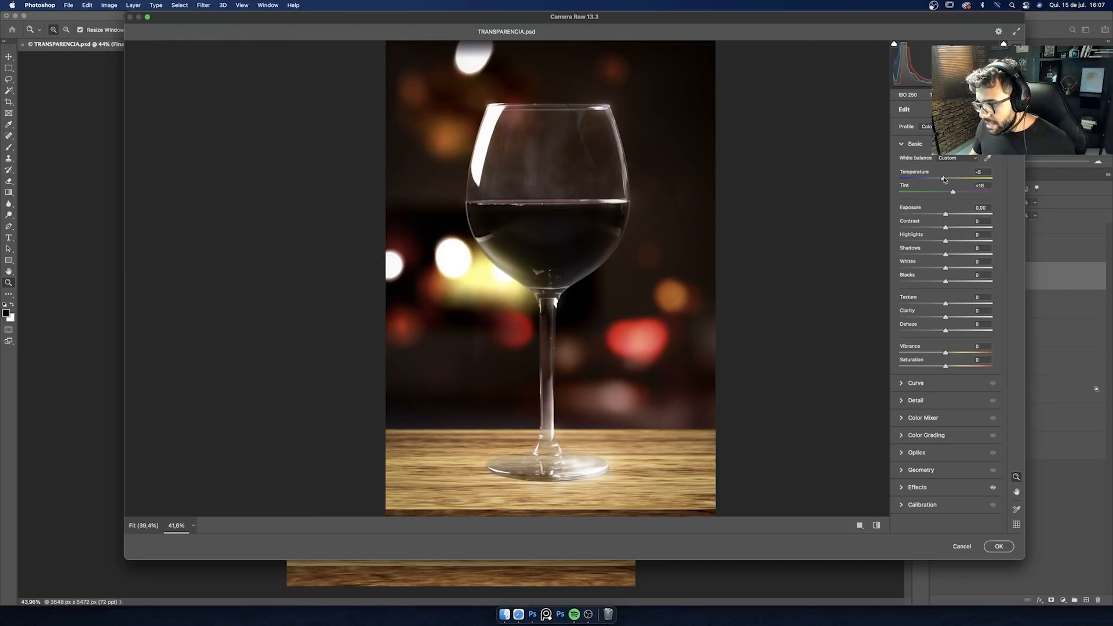
pyautogui.moveTo(946, 181); pyautogui.dragTo(943, 180)
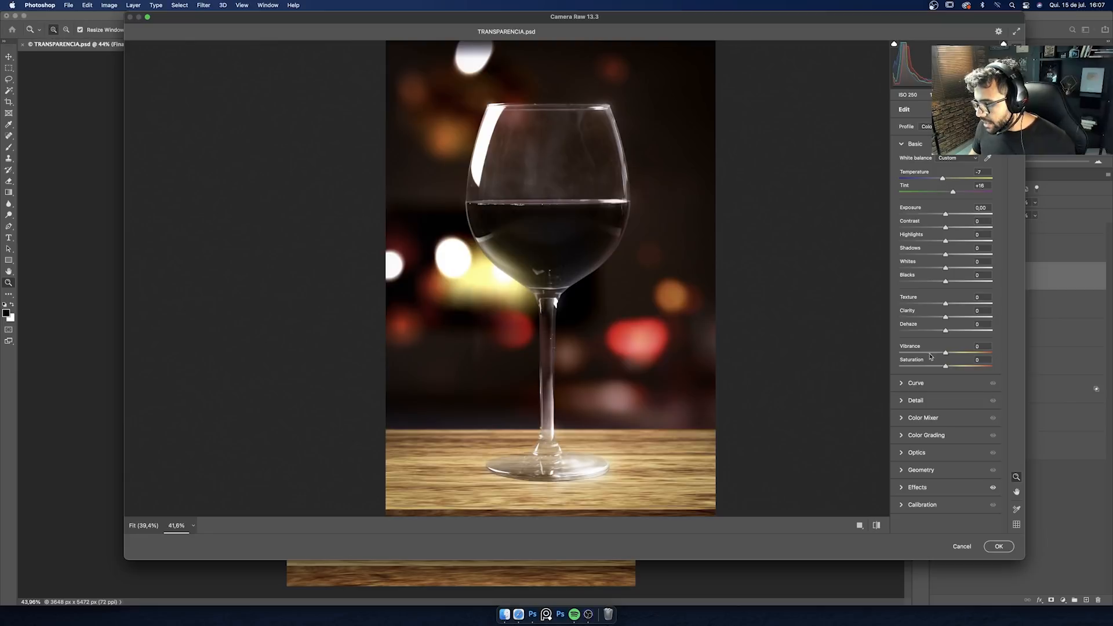
pyautogui.moveTo(948, 359); pyautogui.dragTo(961, 360)
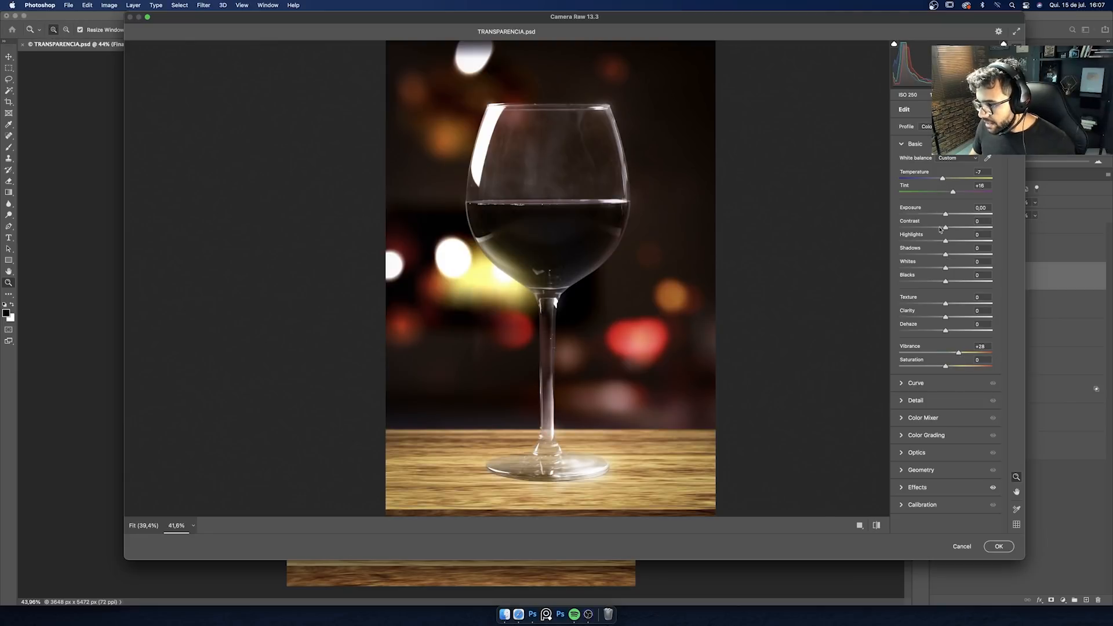
pyautogui.moveTo(947, 243)
pyautogui.mouseDown()
pyautogui.moveTo(958, 243)
pyautogui.moveTo(954, 270)
pyautogui.moveTo(952, 243)
pyautogui.mouseUp()
pyautogui.moveTo(942, 178); pyautogui.dragTo(949, 182)
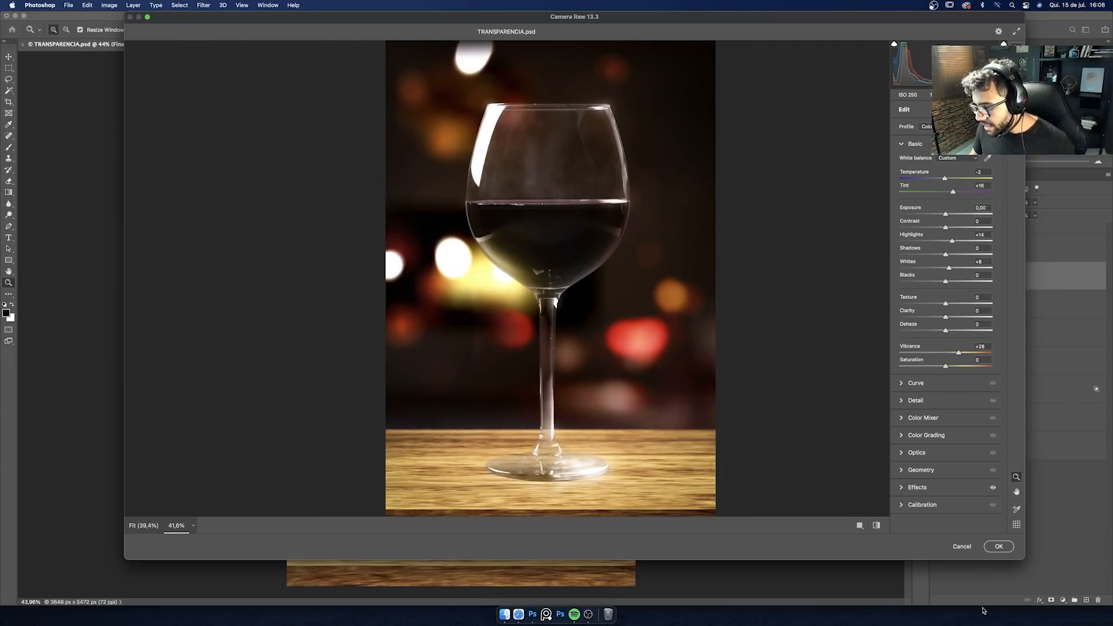
pyautogui.click(999, 546)
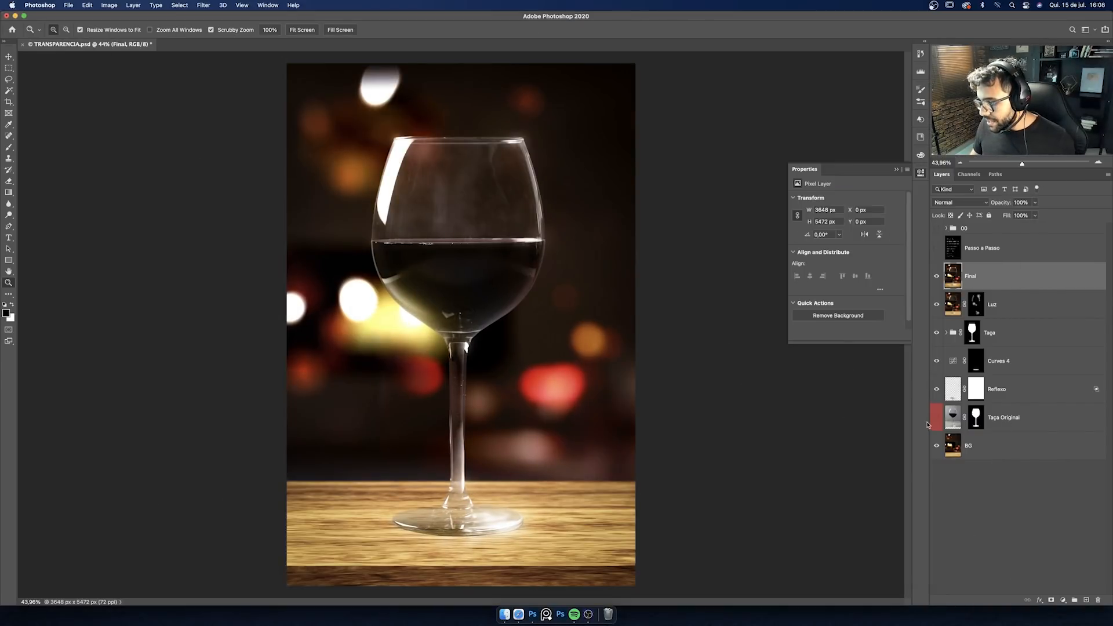
# Step: Disable the Taça Original layer's mask and view that layer alone to compare the original photo, restoring the other layers
pyautogui.keyDown('shift'); pyautogui.click(976, 417); pyautogui.keyUp('shift')
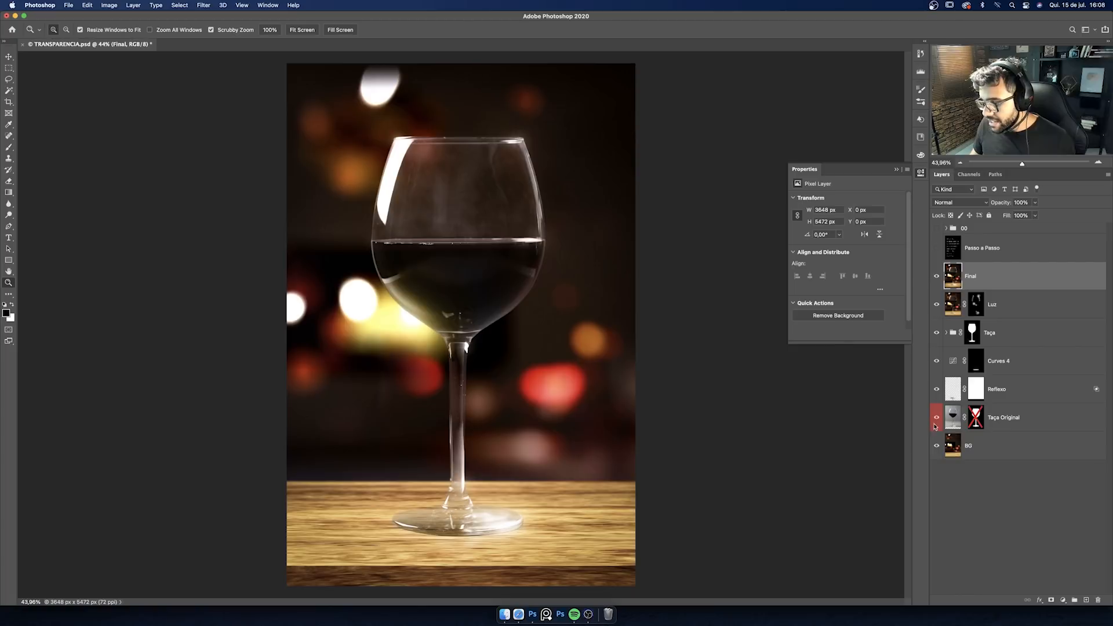
pyautogui.keyDown('alt'); pyautogui.click(938, 420); pyautogui.keyUp('alt')
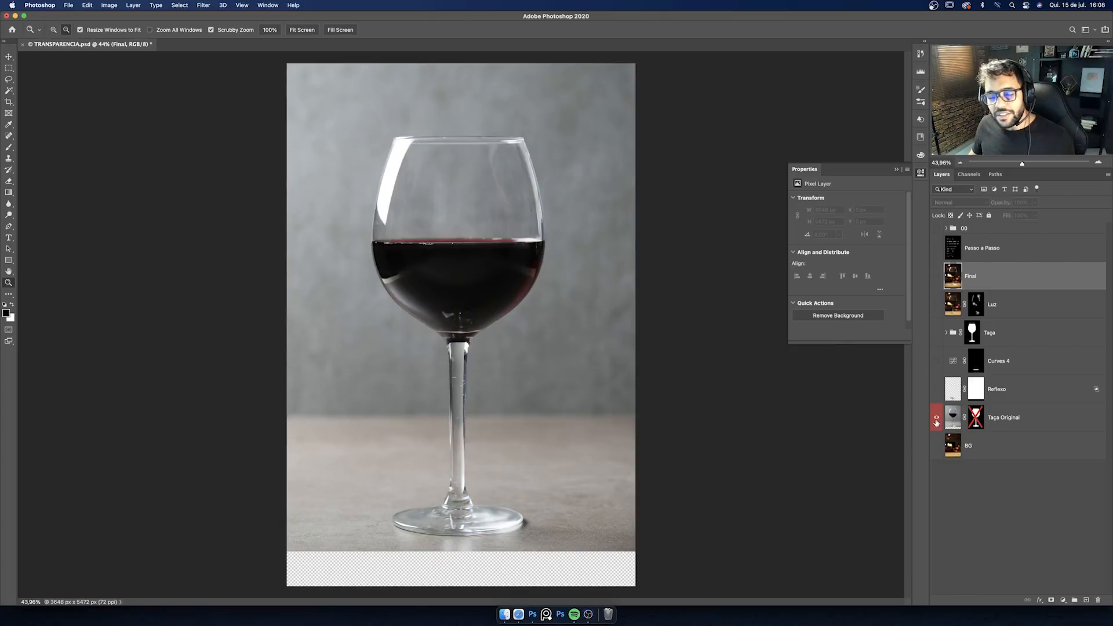
pyautogui.keyDown('alt'); pyautogui.click(937, 422); pyautogui.keyUp('alt')
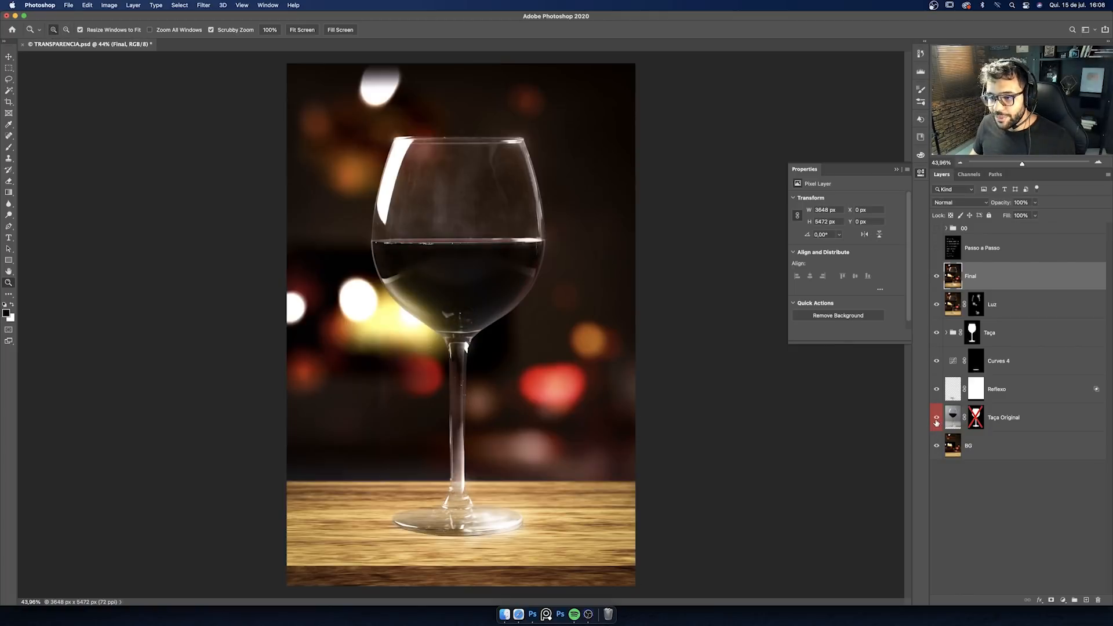